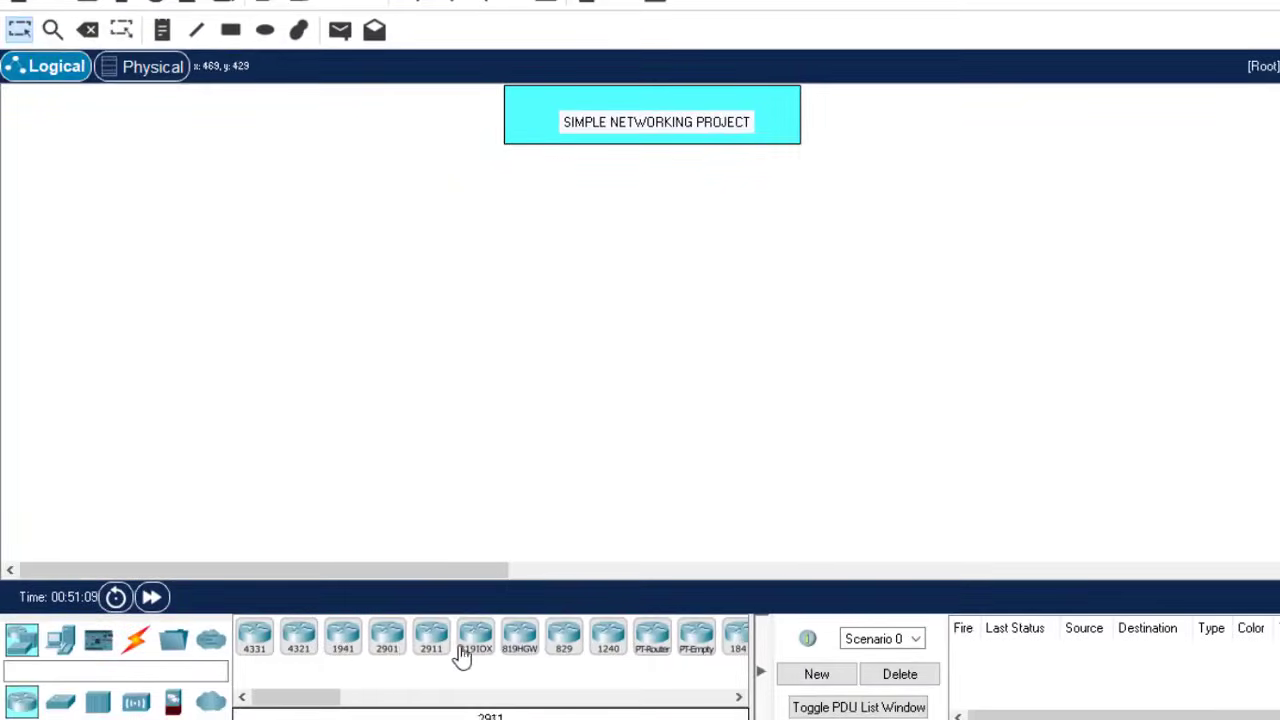
Place a 2911 router below the project title and two 2960 switches lower down, one on either side of it
drag(432, 650, 639, 221)
click(60, 702)
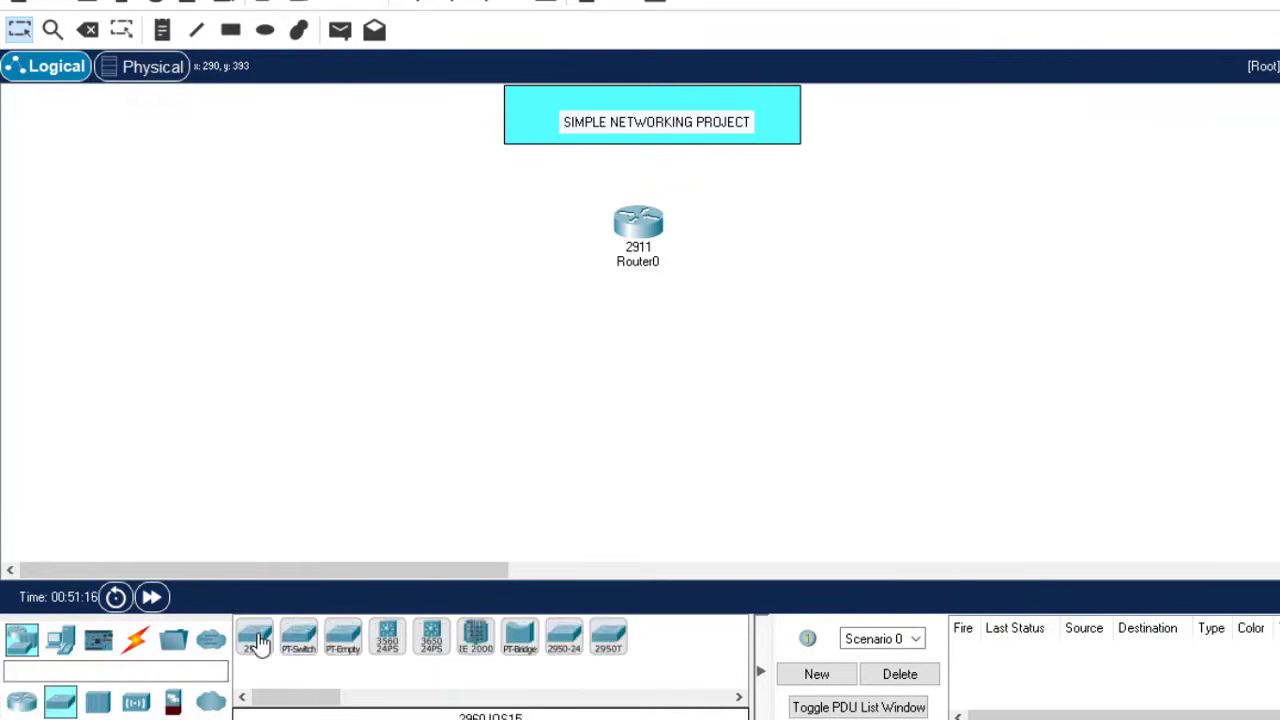
drag(257, 643, 869, 334)
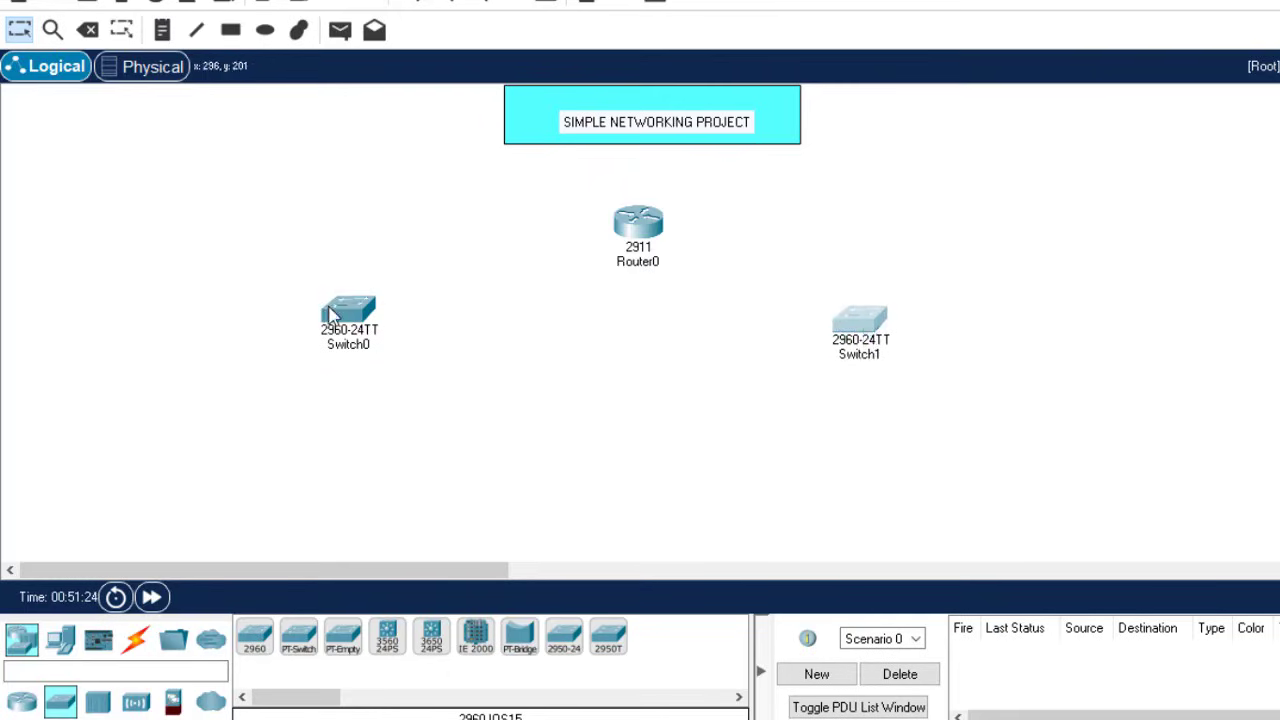
drag(331, 306, 363, 295)
Rename Switch0 as ACCOUNTS and Switch1 as DELIVERY
click(386, 334)
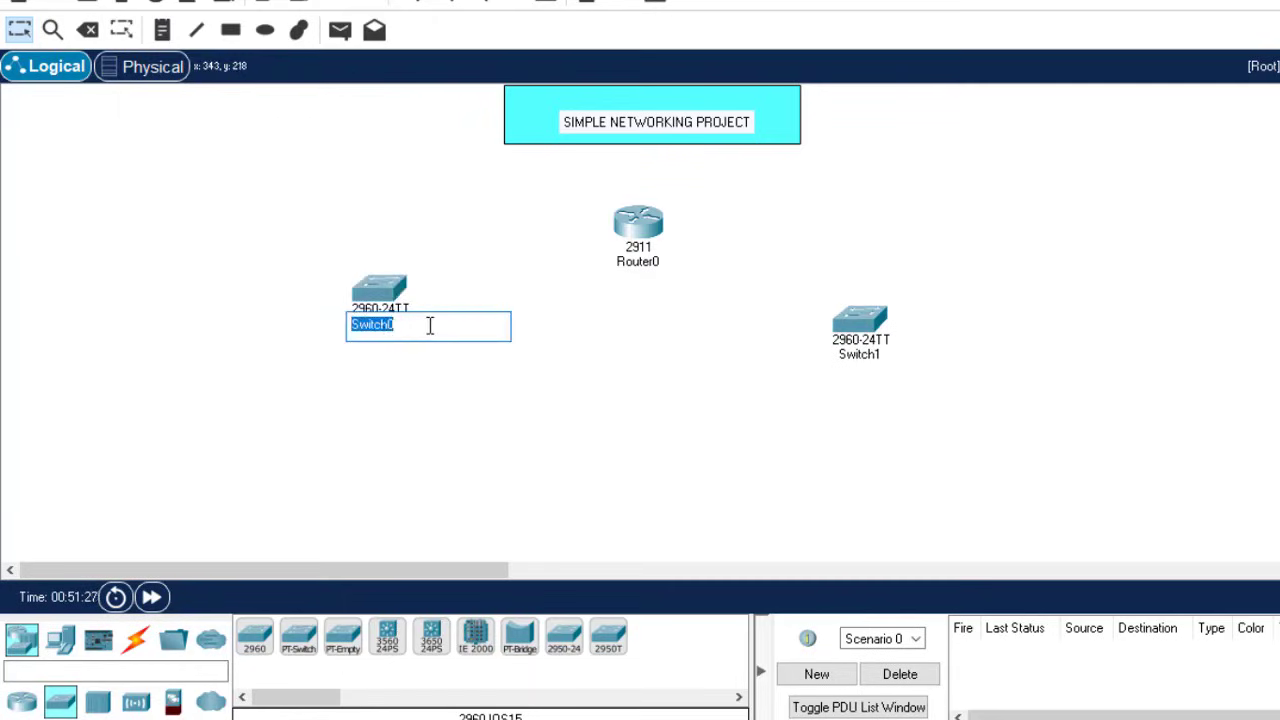
text(ACCOUNTS)
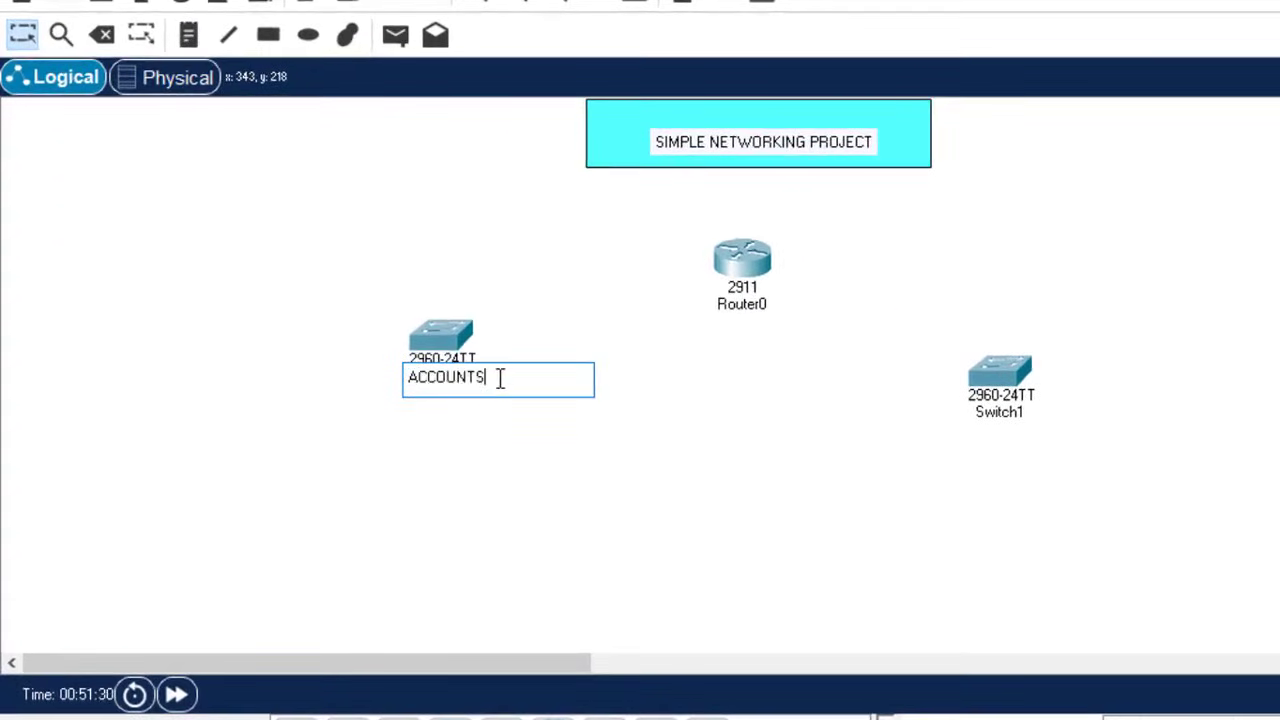
click(991, 419)
click(993, 424)
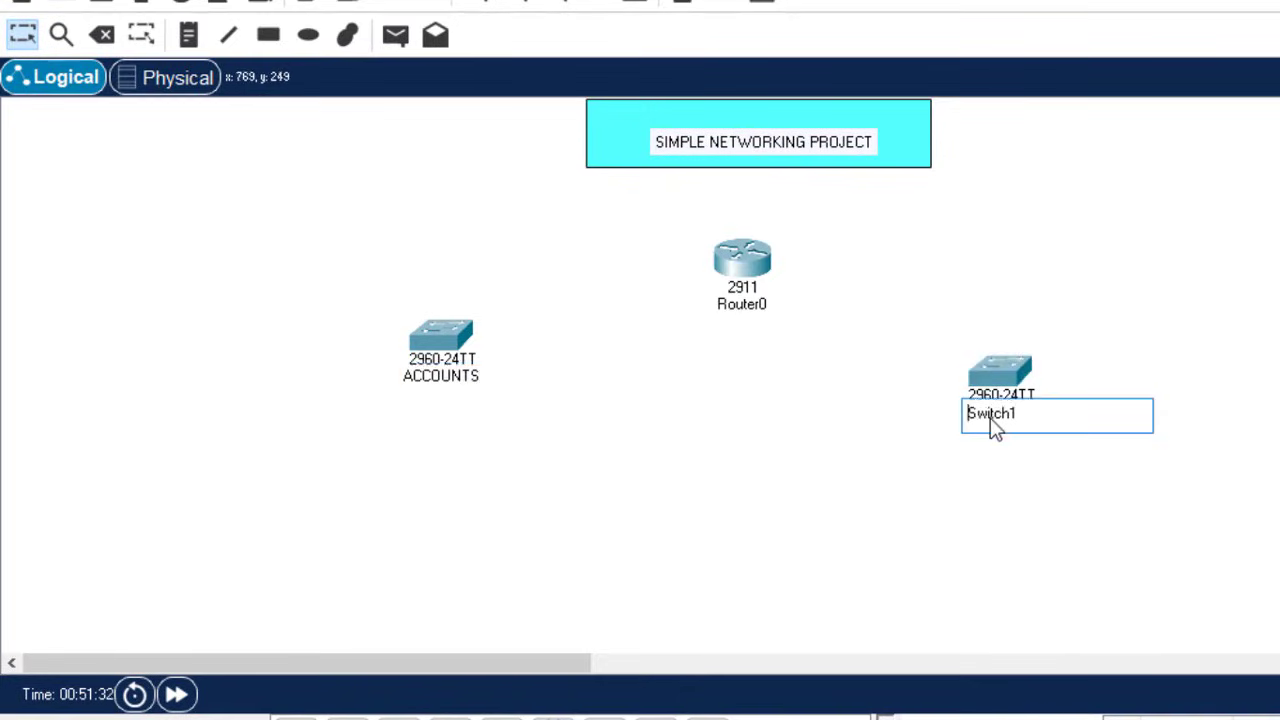
drag(1104, 410, 951, 413)
text(DELIVERY)
key(Return)
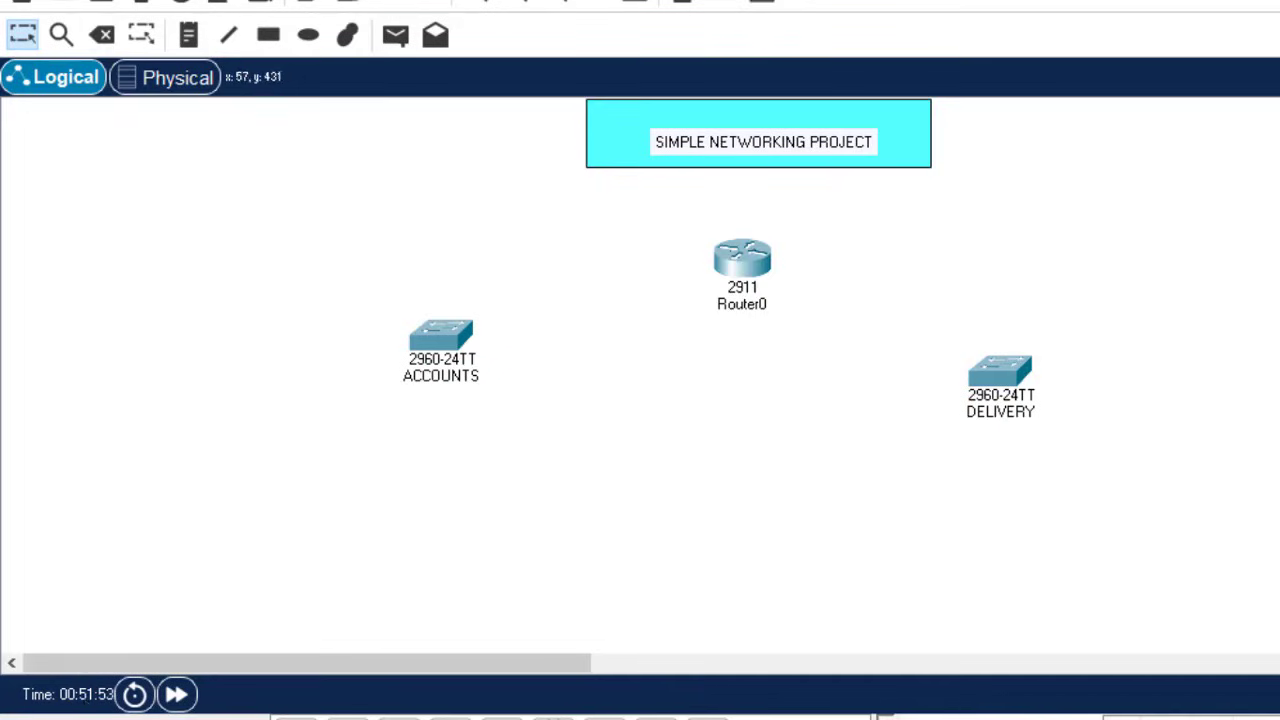
Add two PCs and one printer on the outer side of each switch
drag(70, 712, 115, 255)
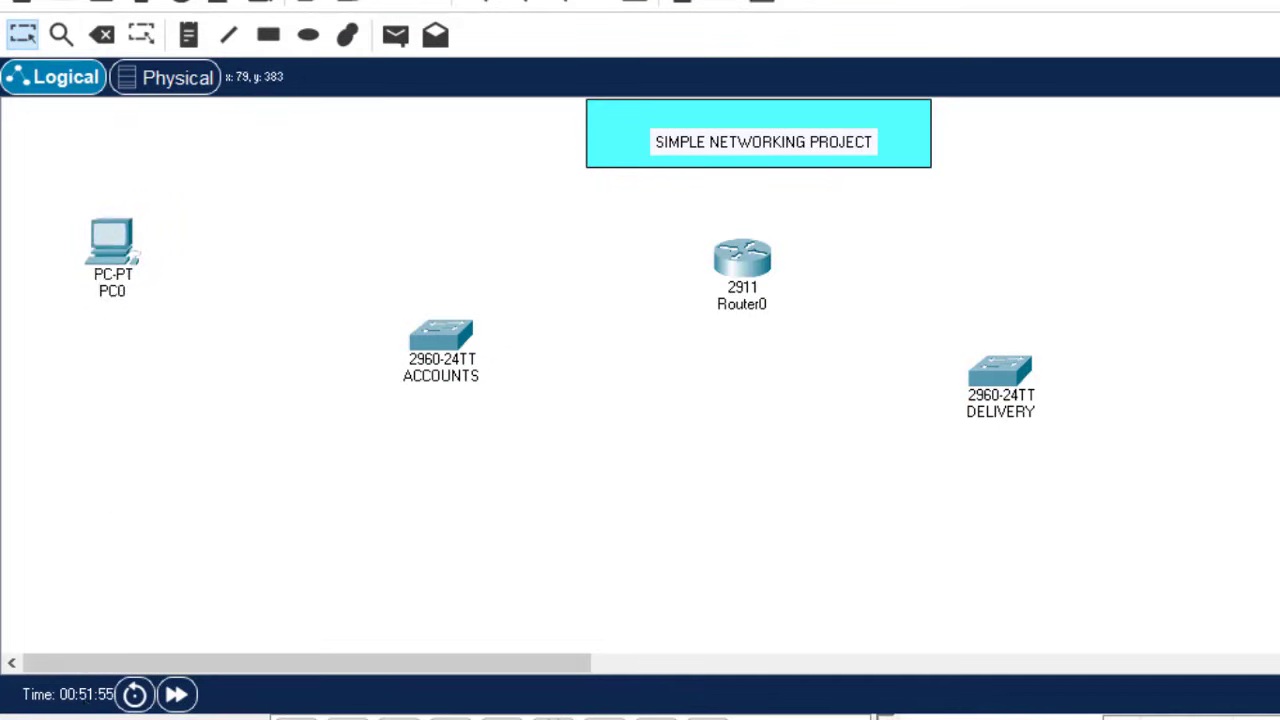
drag(70, 712, 118, 385)
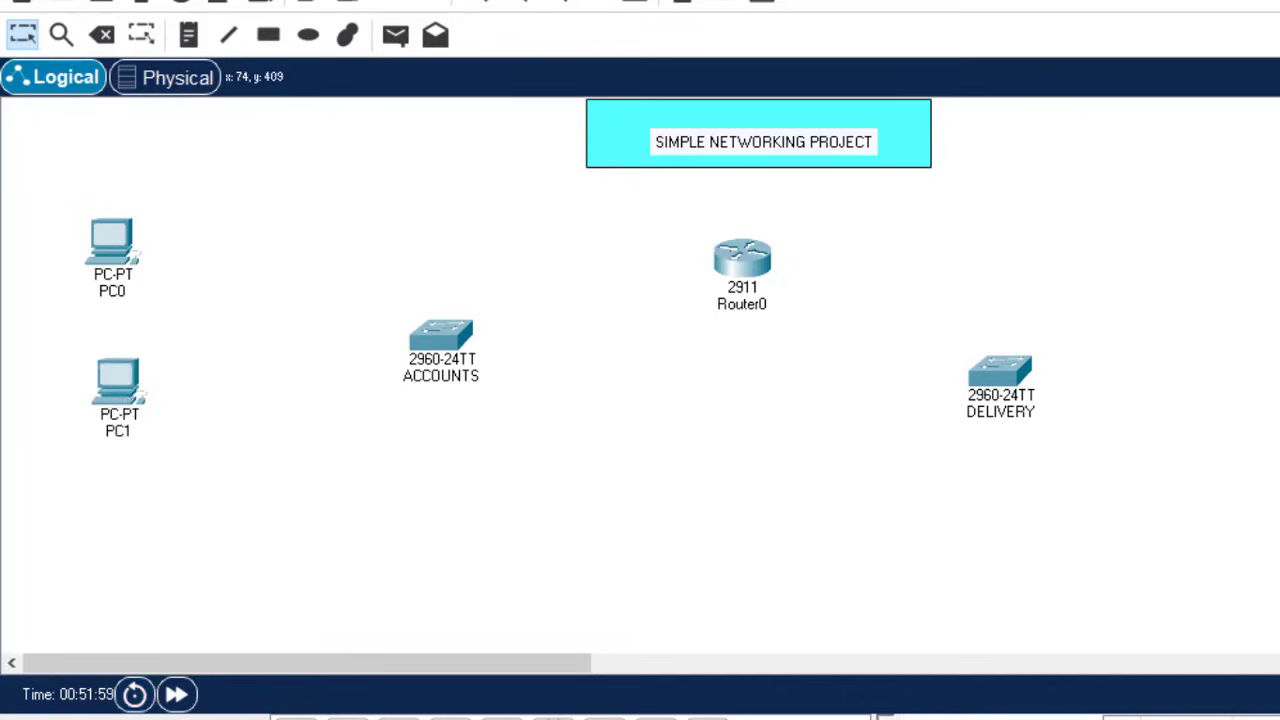
drag(68, 717, 1156, 468)
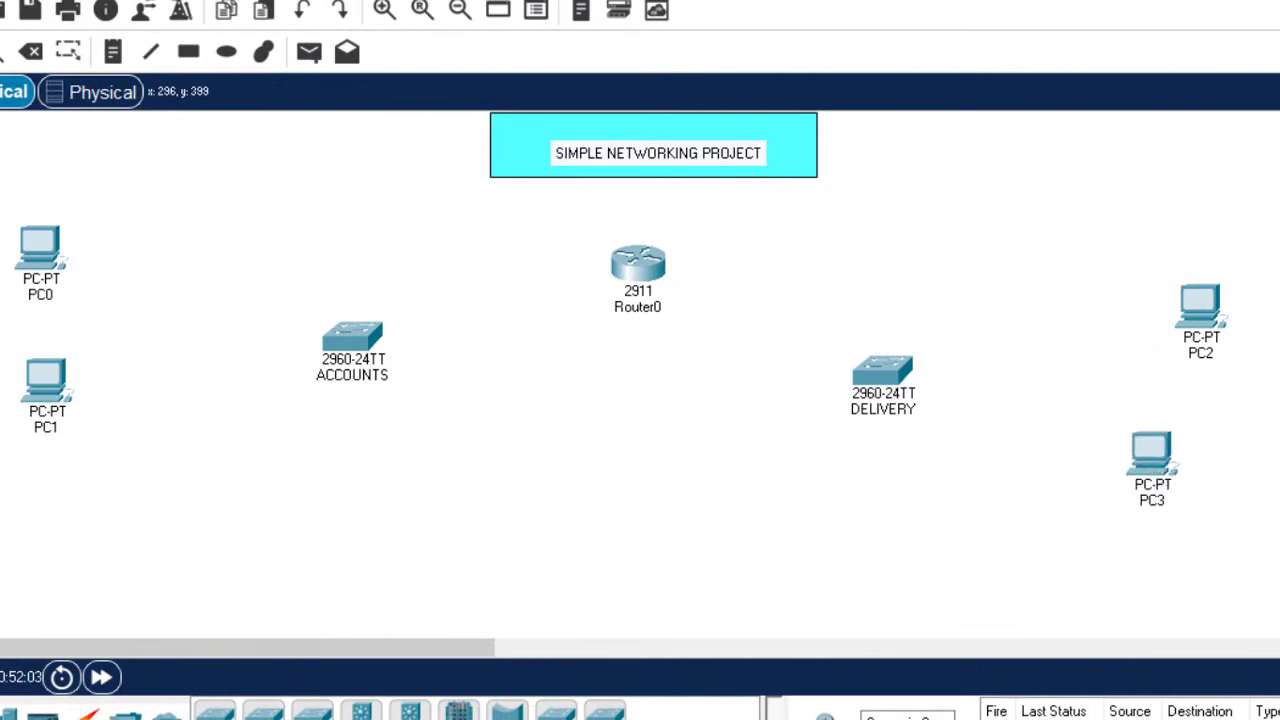
click(7, 715)
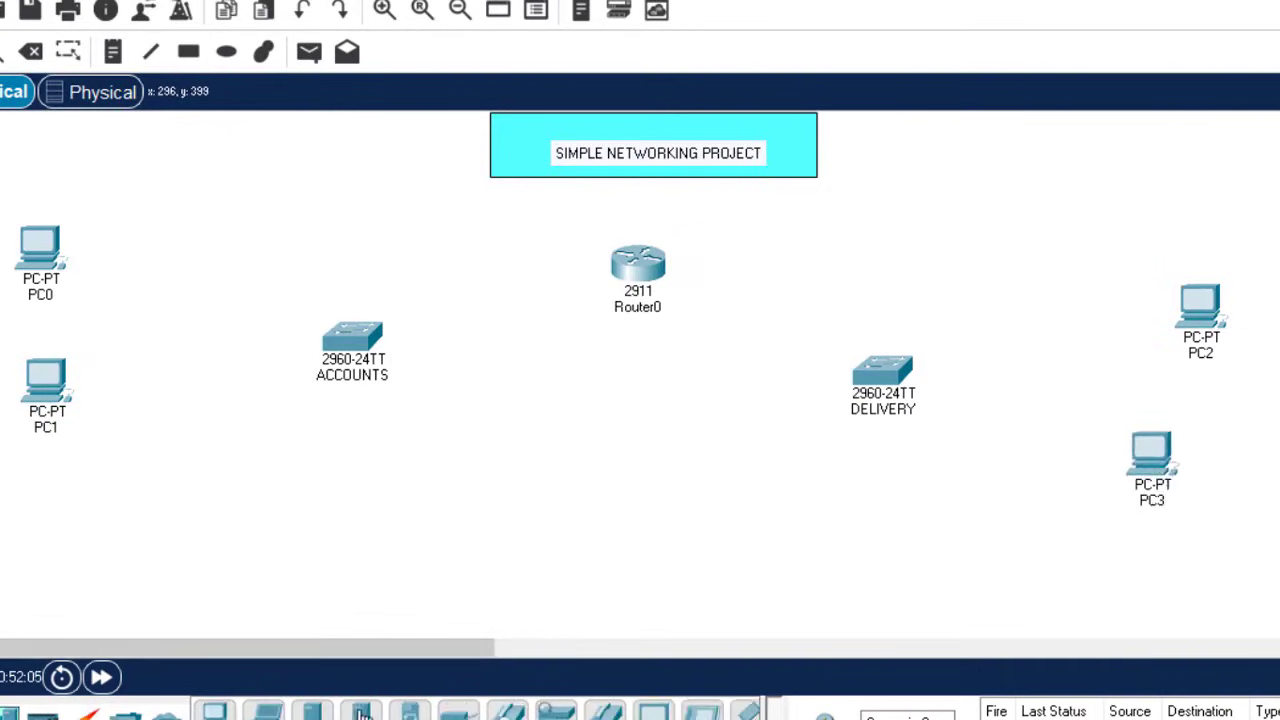
drag(458, 712, 80, 520)
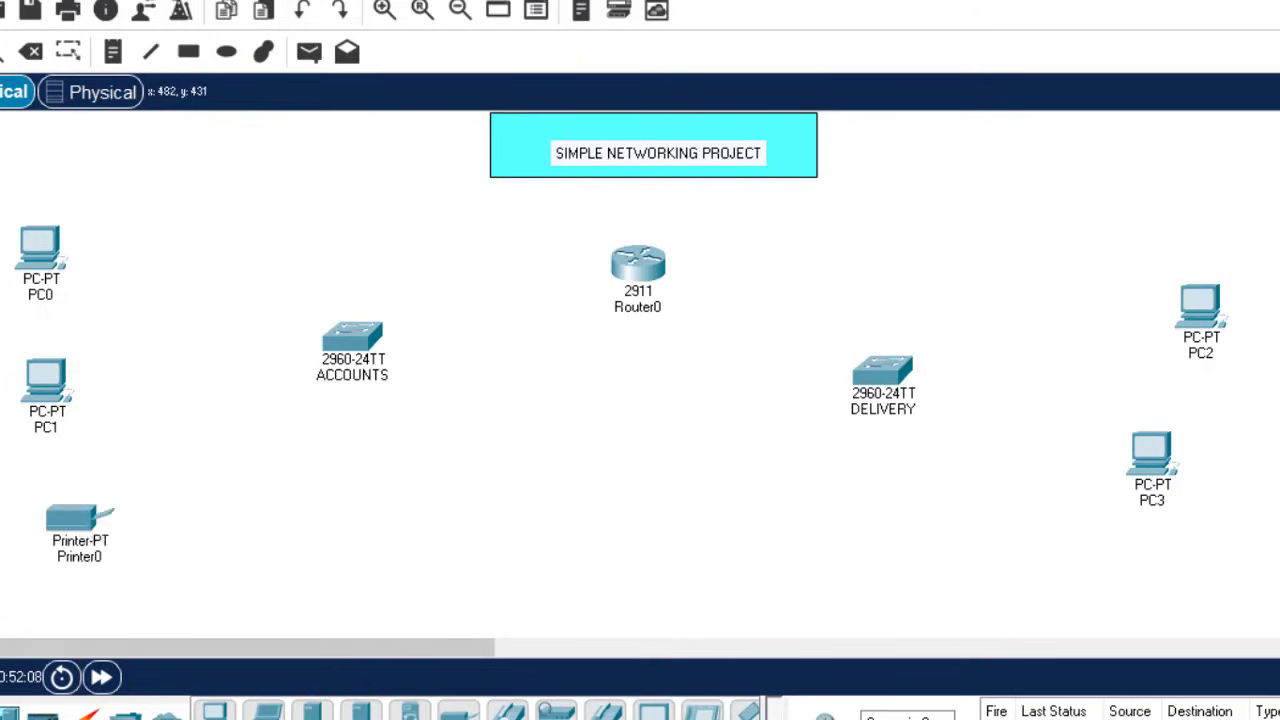
drag(458, 712, 1040, 568)
Shift the four PCs inward toward their switches and adjust the positions of both printers
drag(1166, 466, 1143, 455)
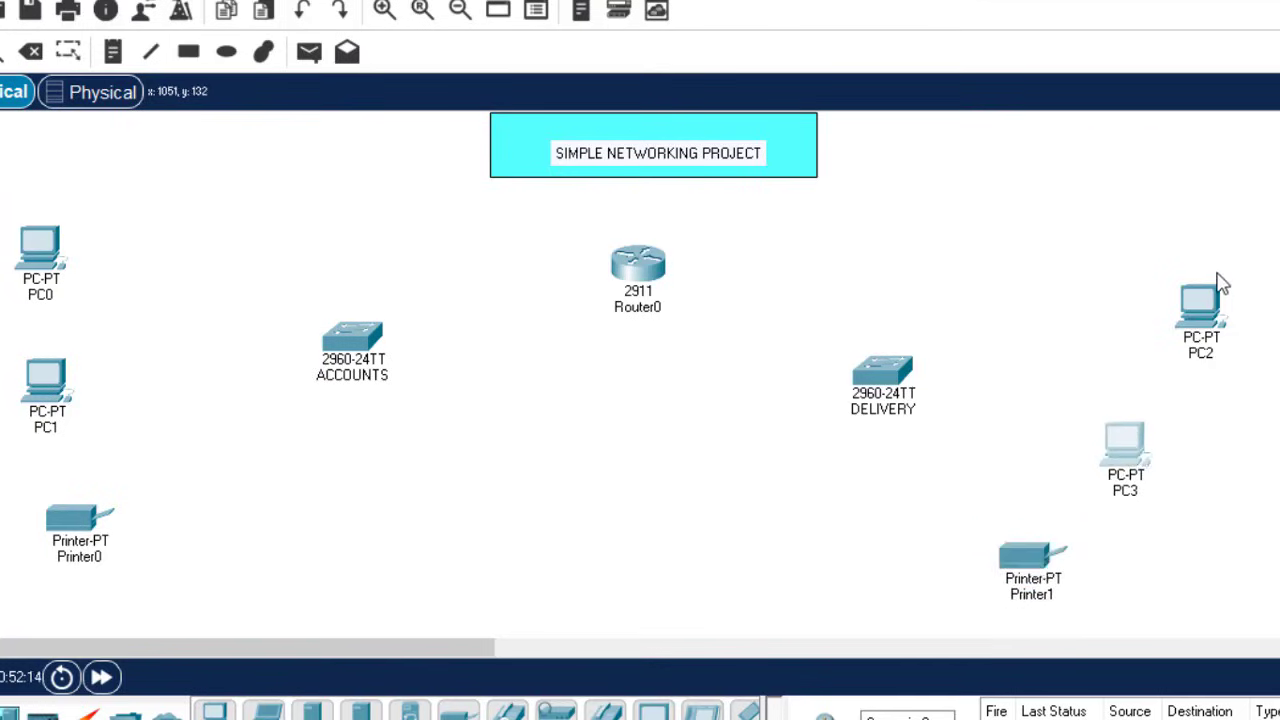
drag(1213, 315, 1183, 318)
drag(1008, 585, 1027, 584)
drag(88, 520, 111, 513)
drag(37, 392, 74, 390)
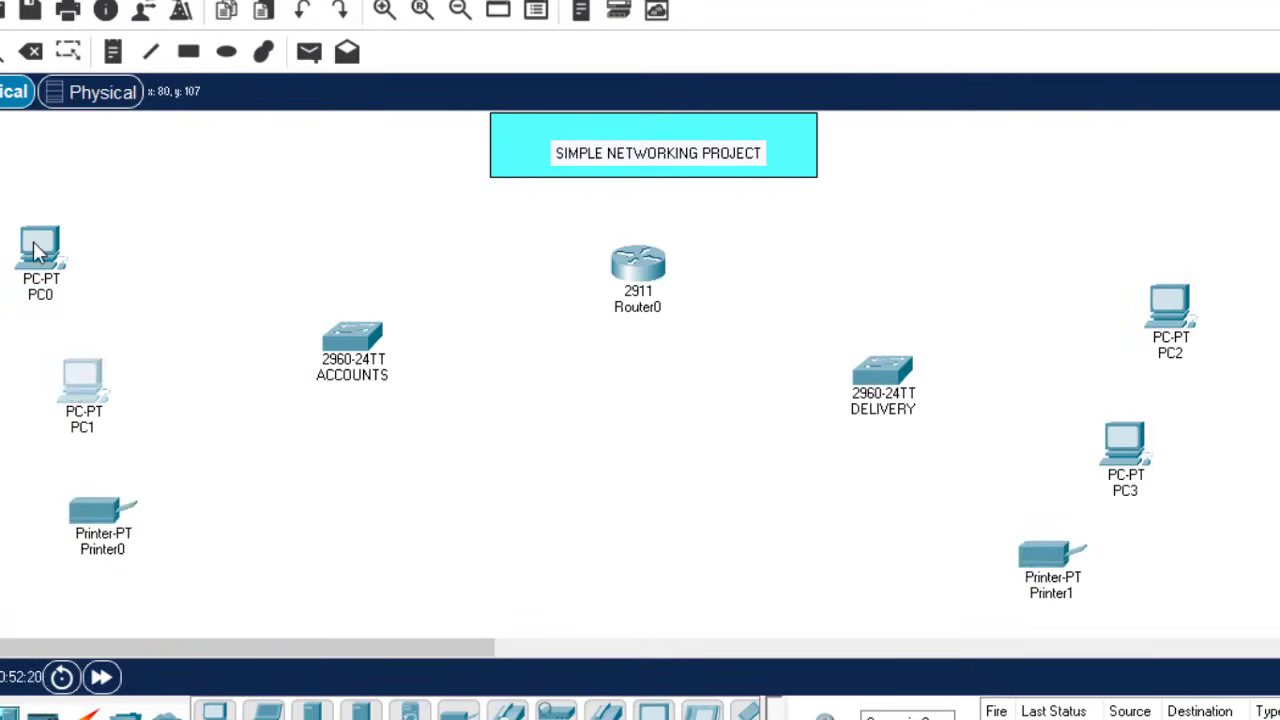
drag(40, 250, 77, 257)
click(587, 493)
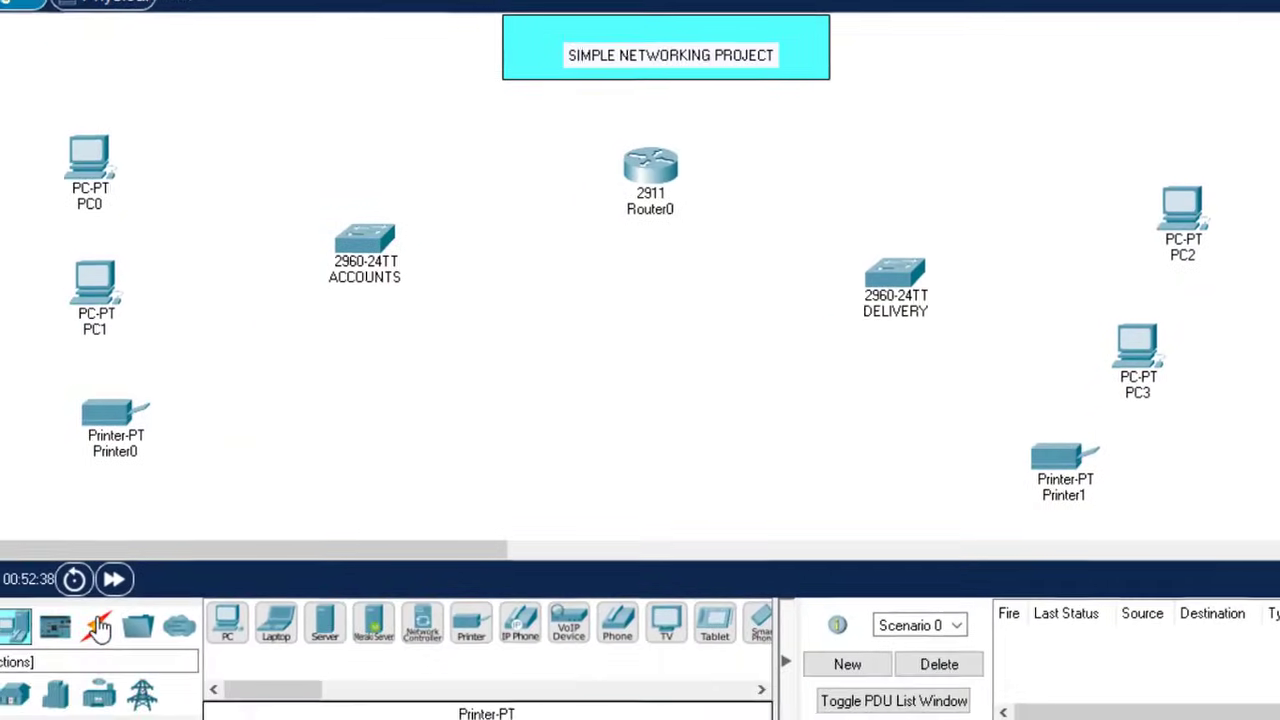
Connect Router0 to the ACCOUNTS and DELIVERY switches using the automatic connection type
click(97, 628)
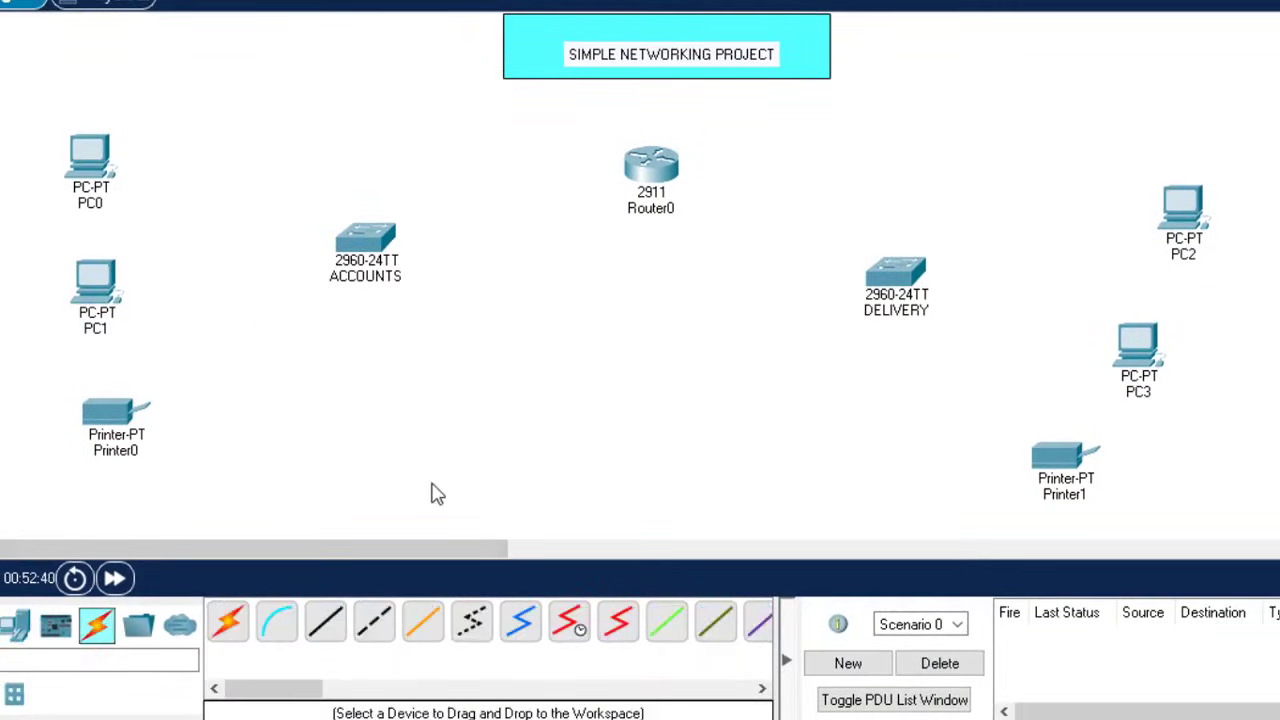
click(228, 622)
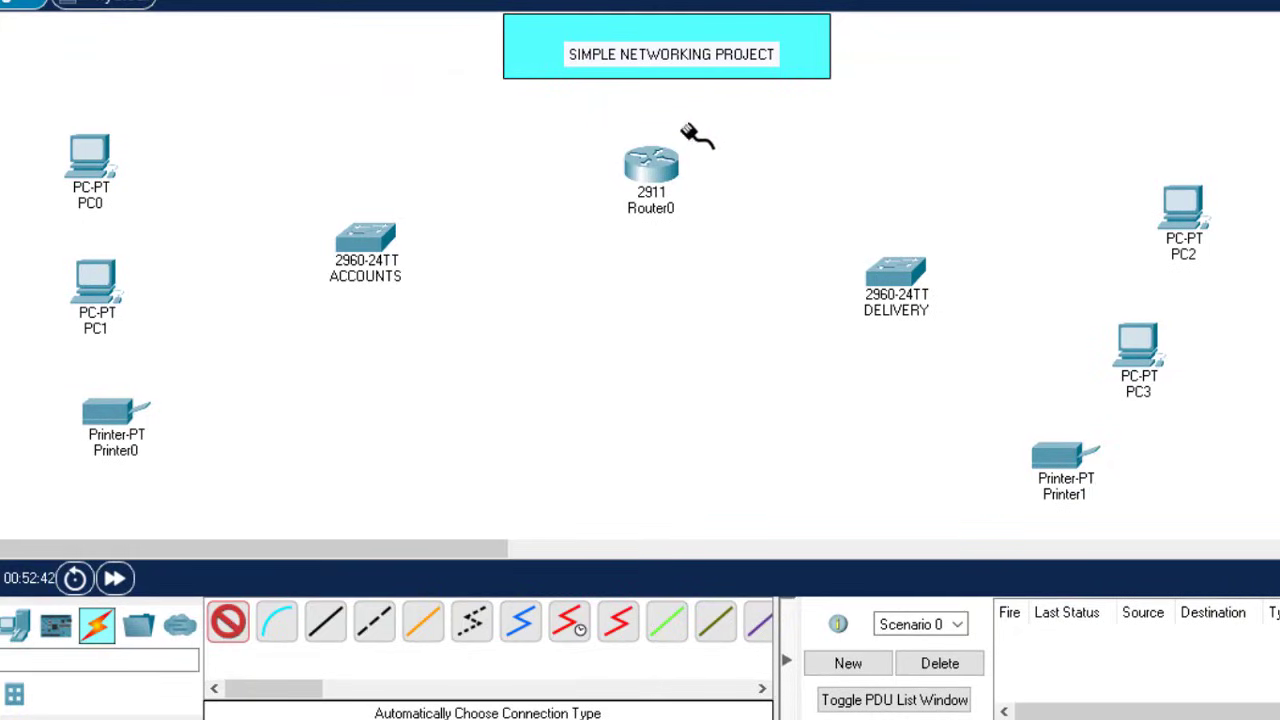
click(655, 165)
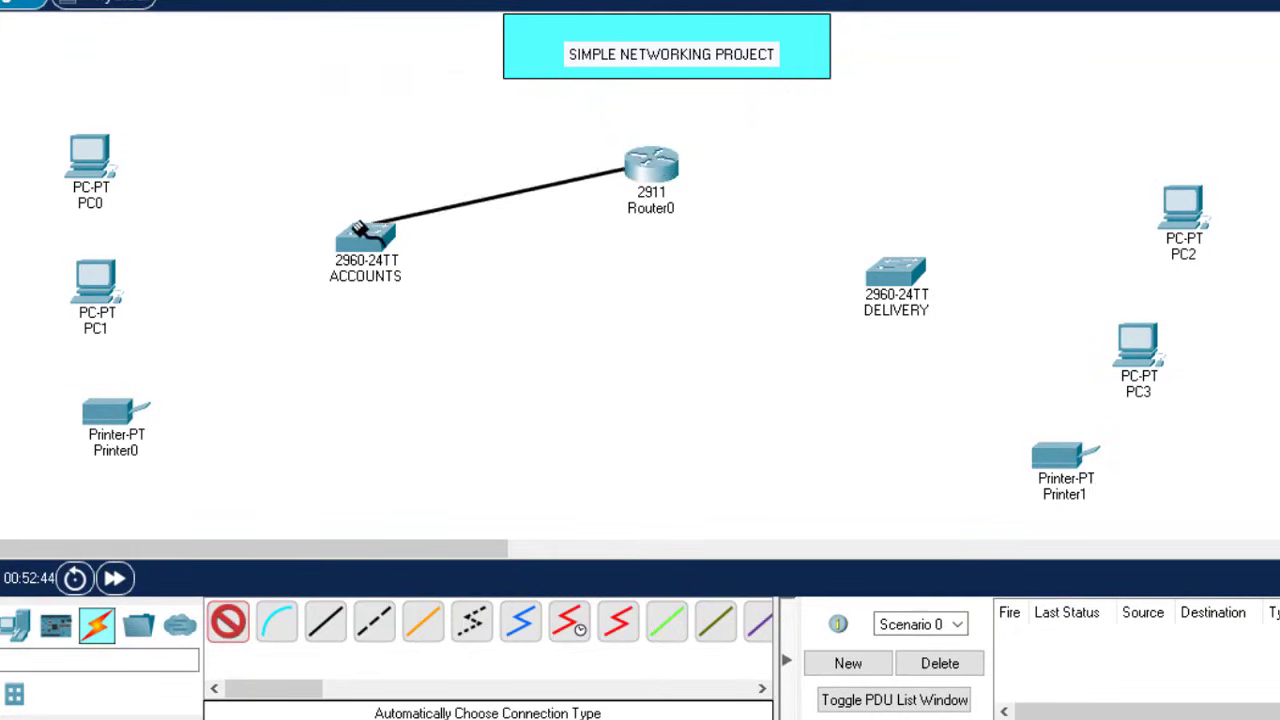
click(363, 238)
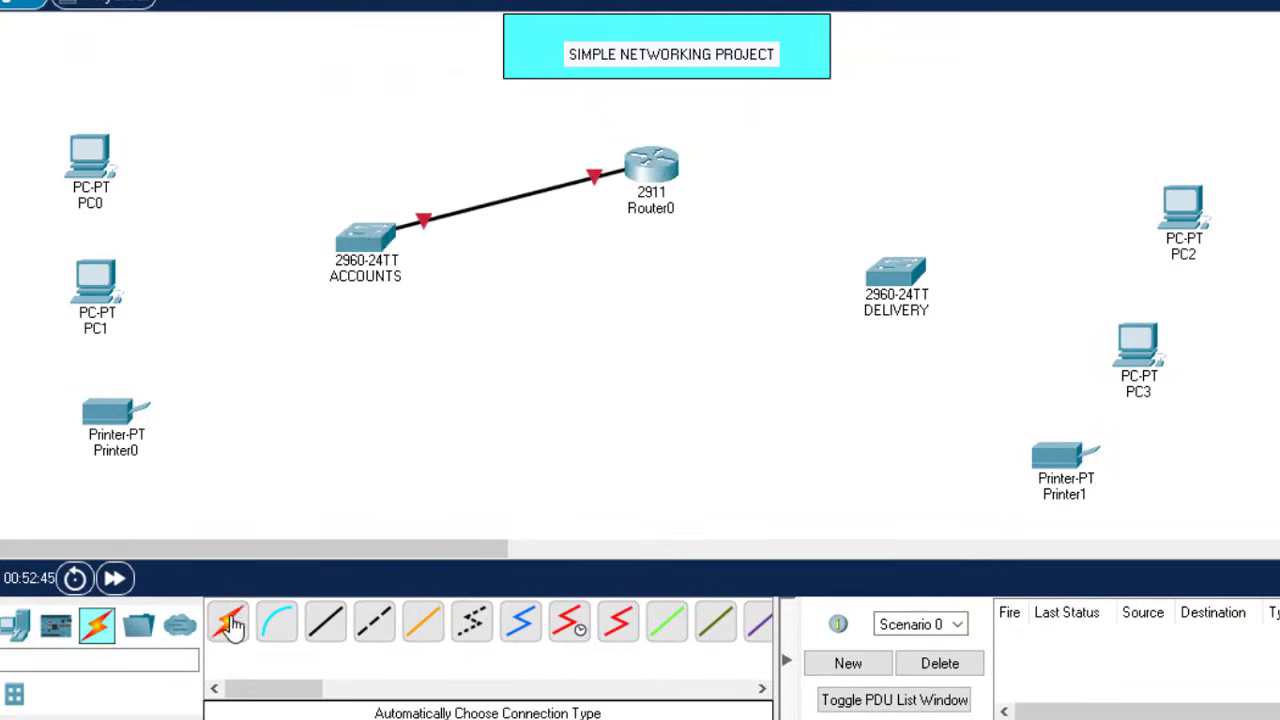
click(651, 163)
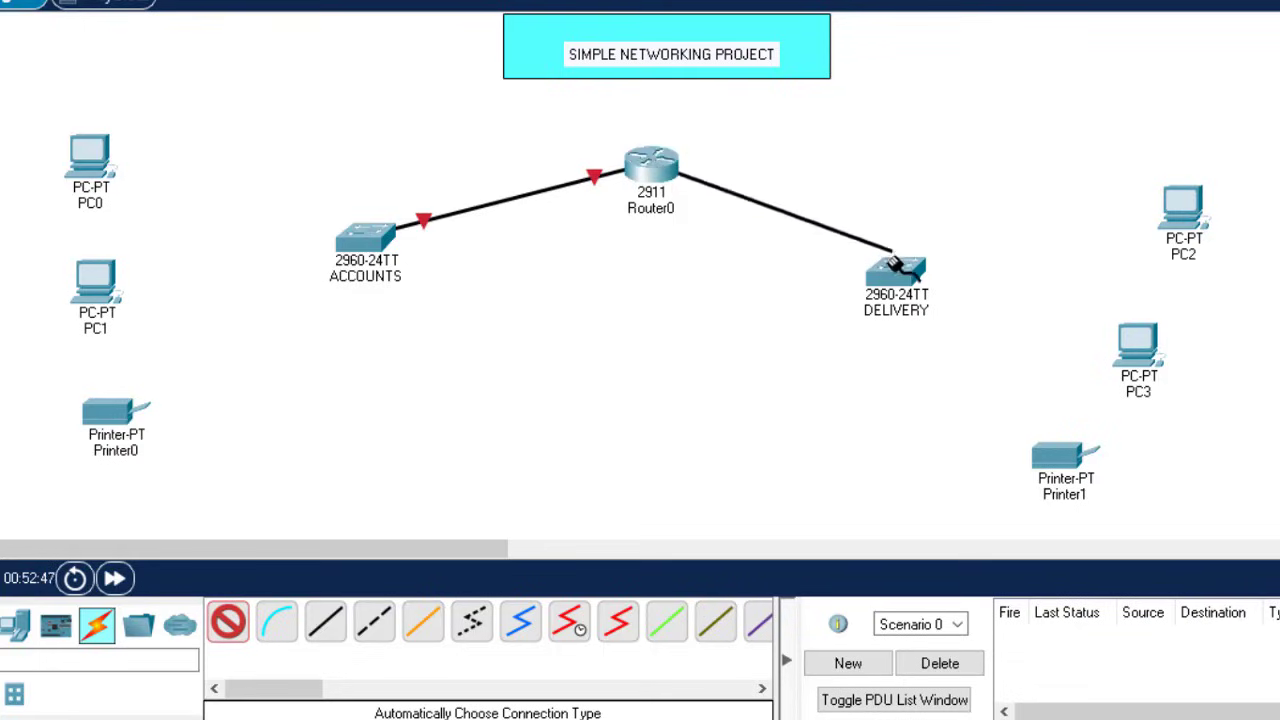
click(907, 283)
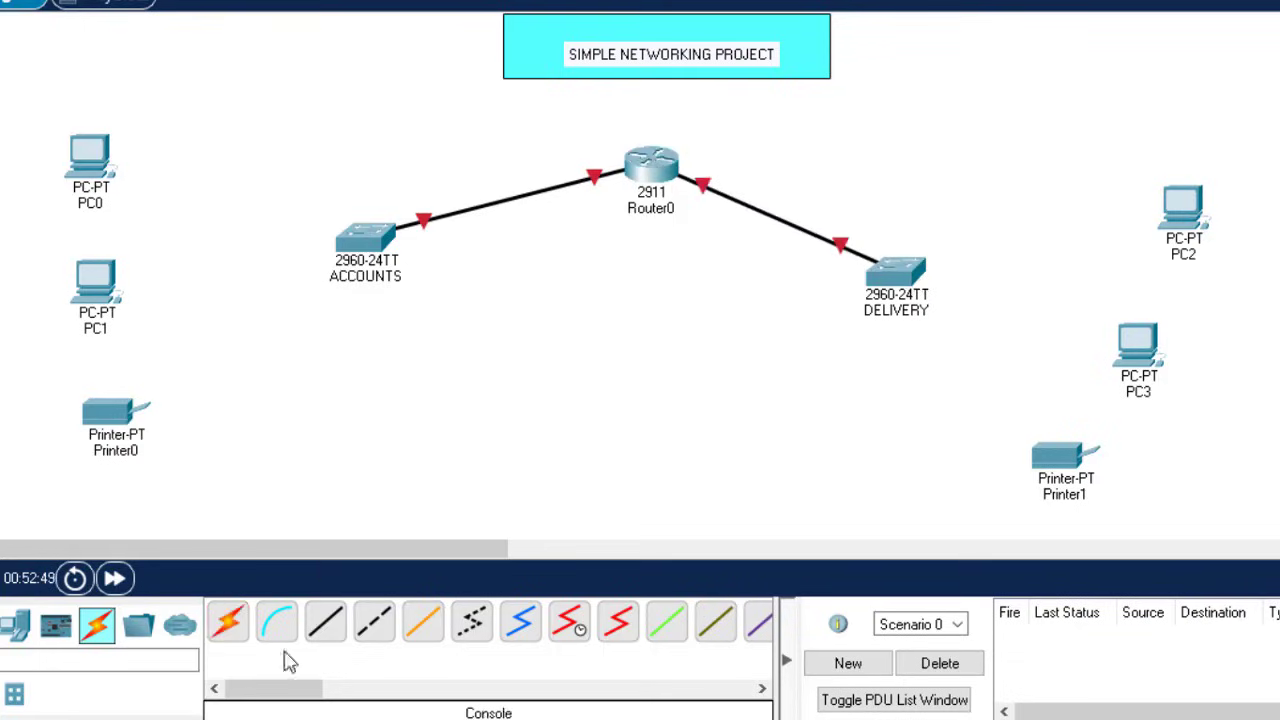
Connect PC0, PC1 and Printer0 to the ACCOUNTS switch using the automatic connection type
click(228, 625)
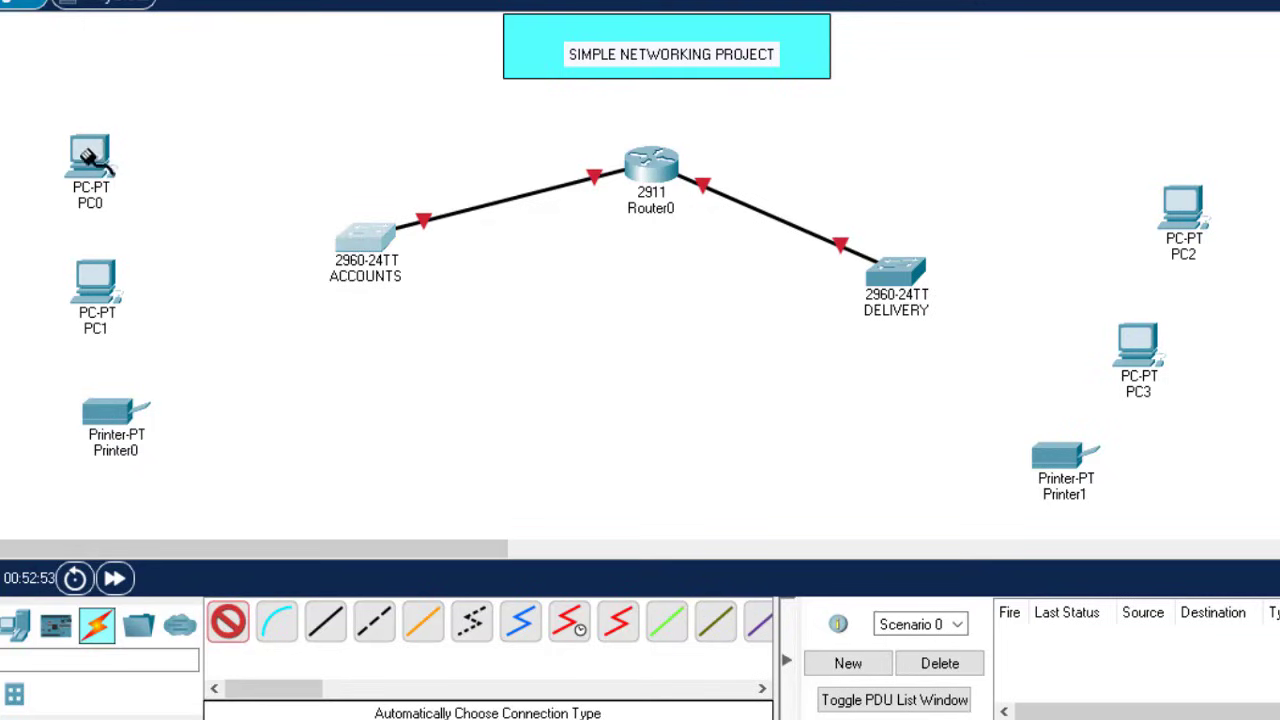
click(362, 248)
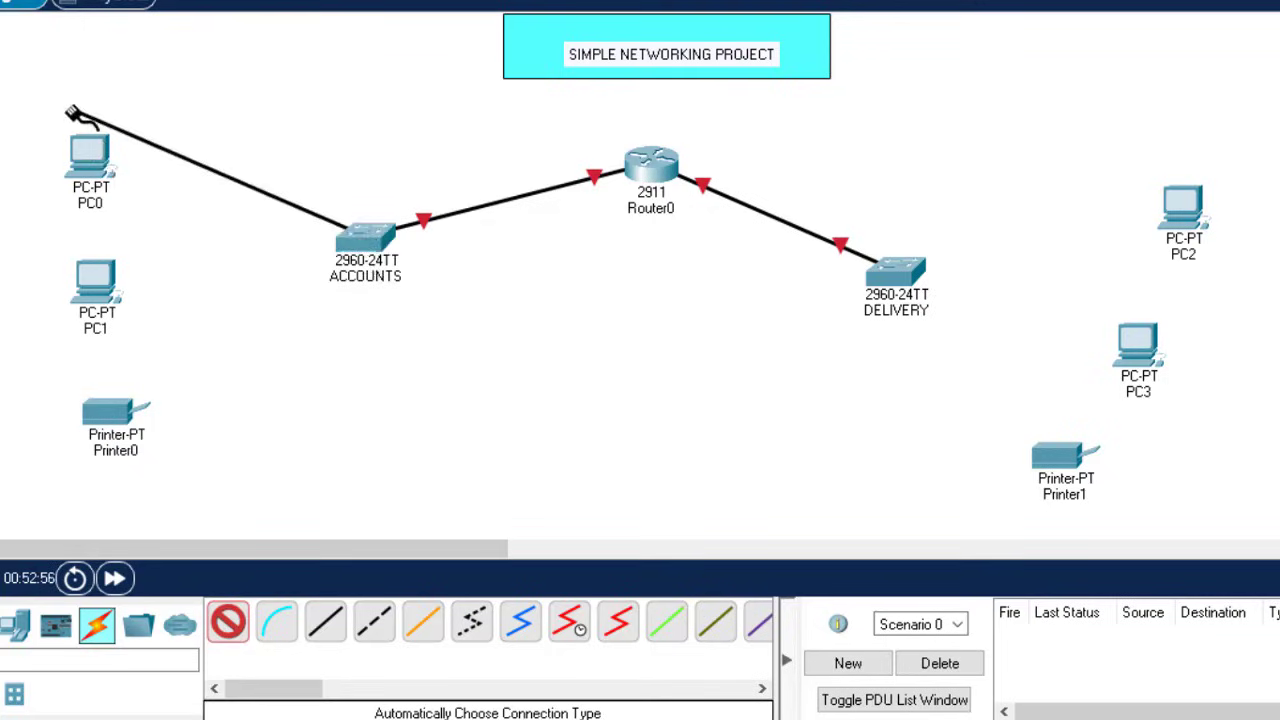
click(90, 155)
click(230, 648)
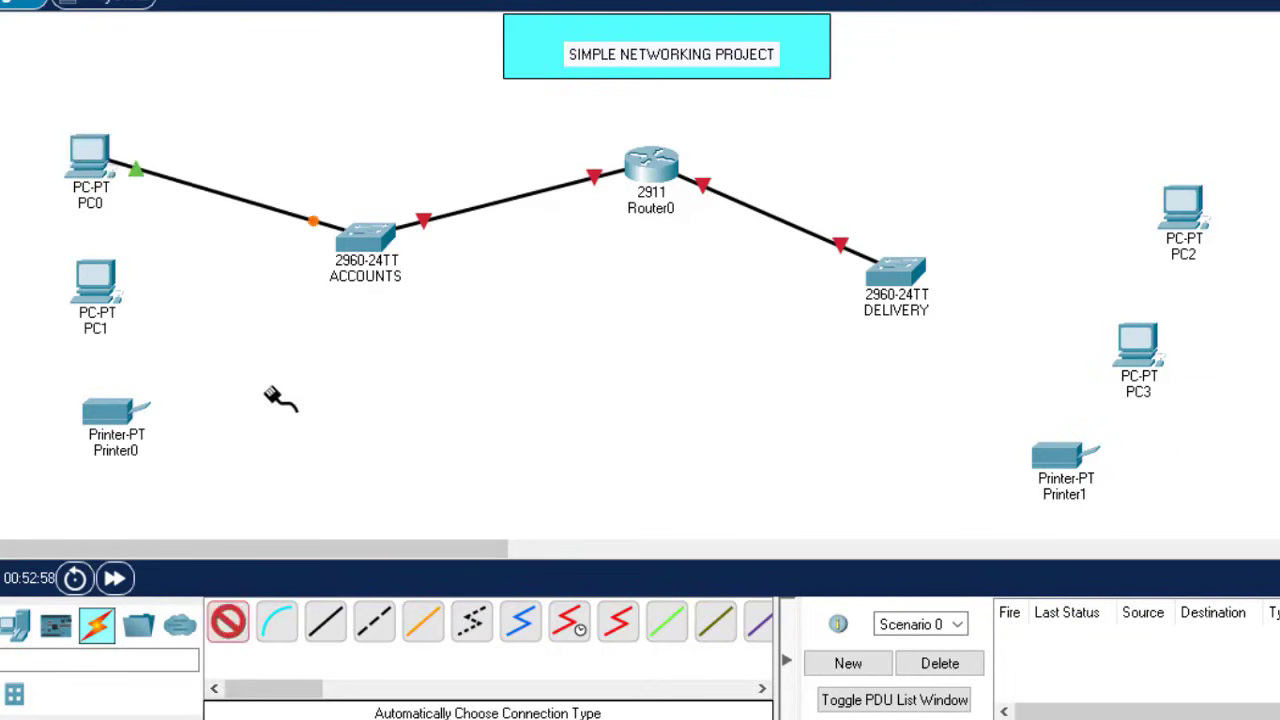
click(370, 240)
click(88, 280)
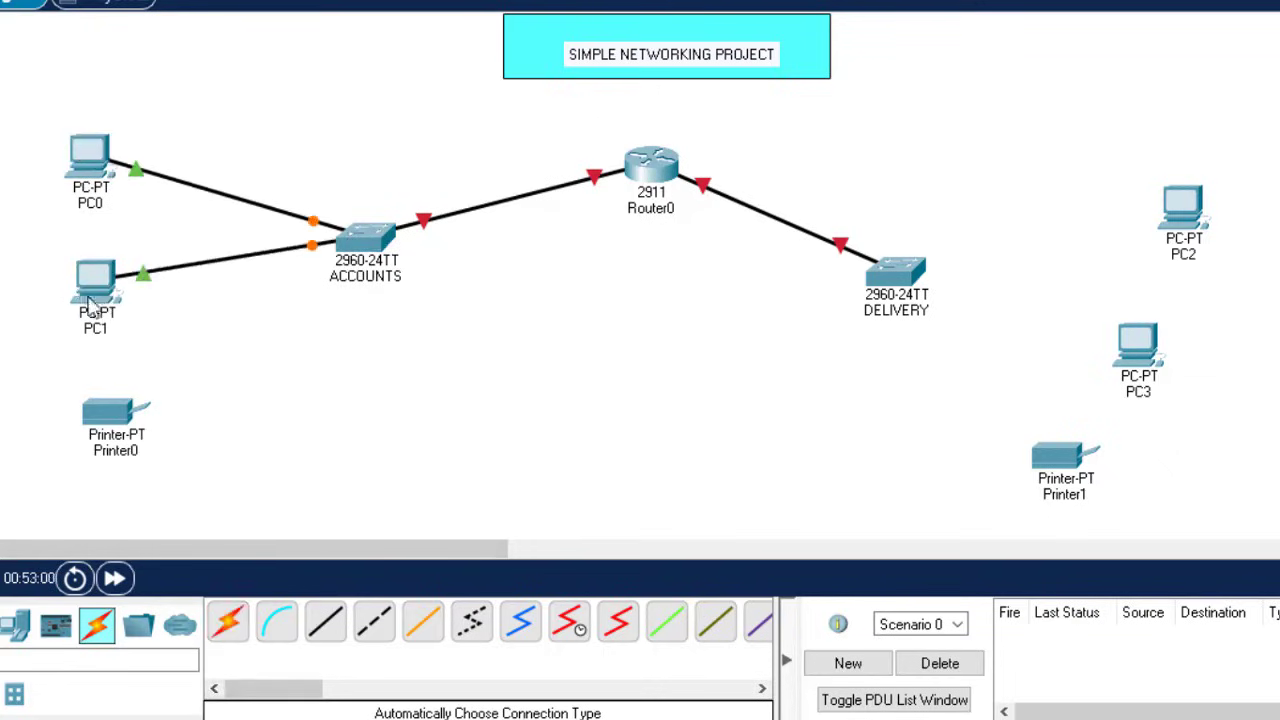
click(238, 640)
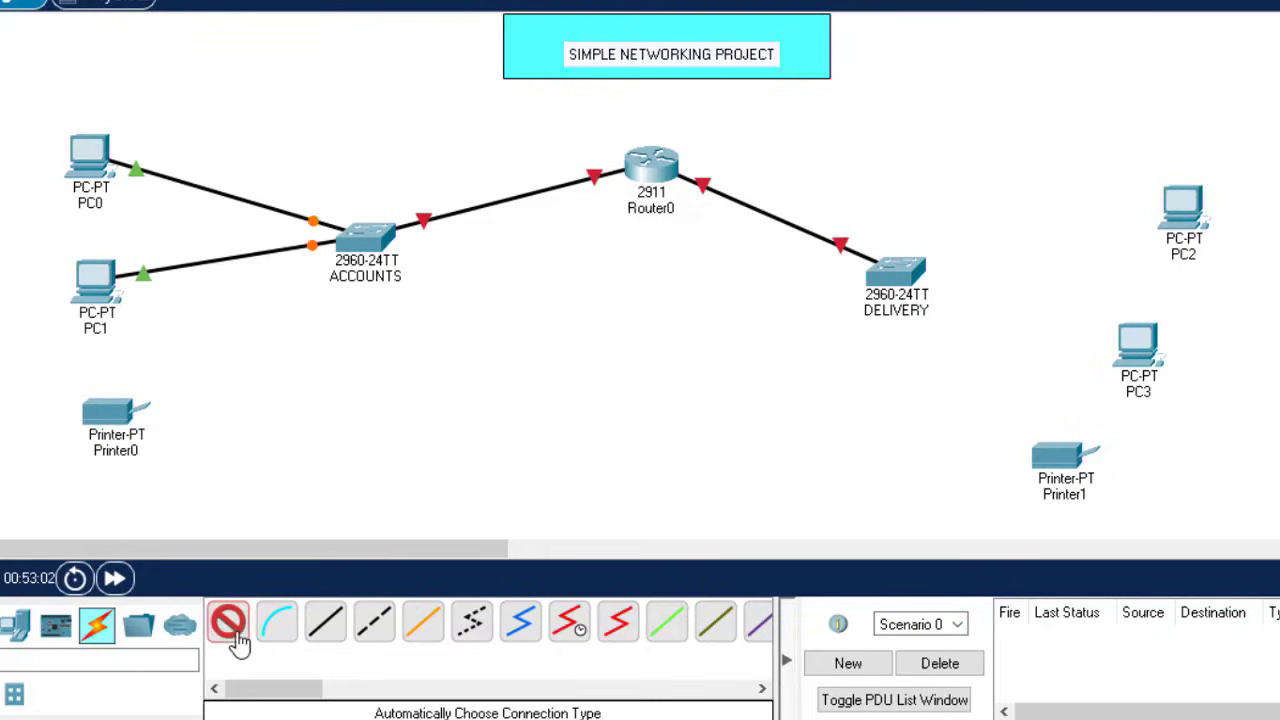
click(370, 245)
click(97, 414)
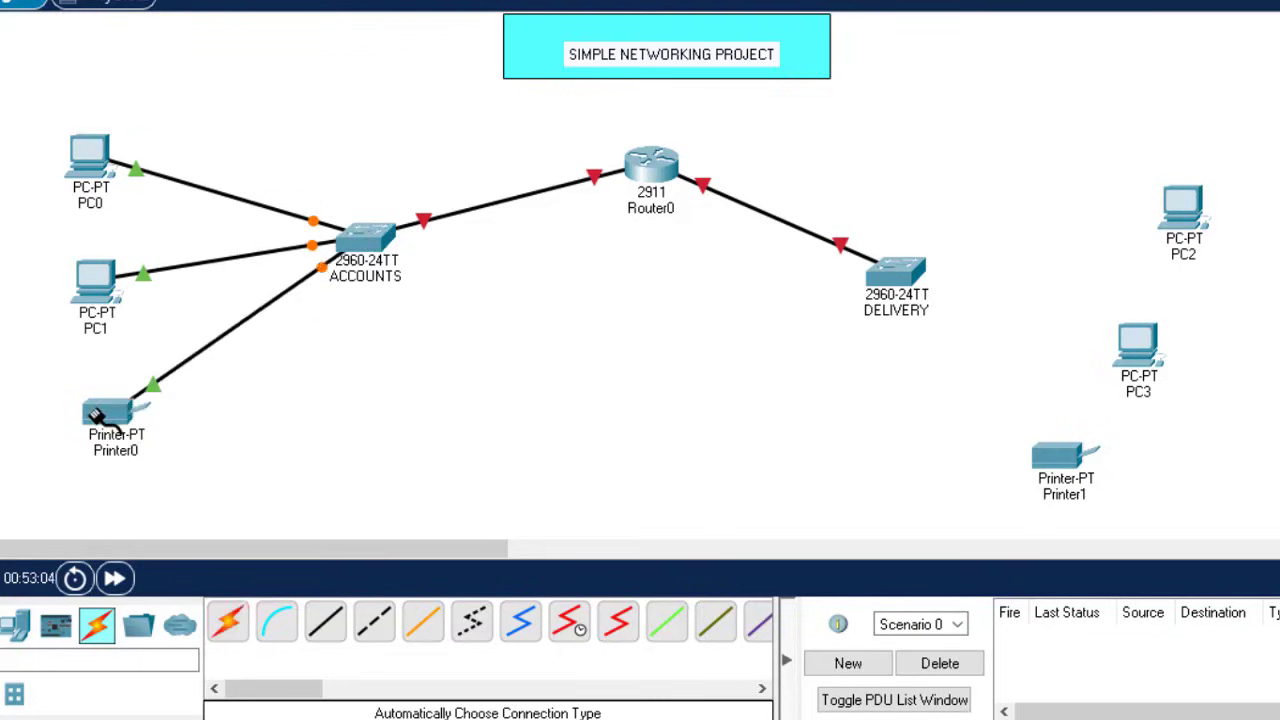
Connect PC2, PC3 and Printer1 to the DELIVERY switch using the automatic connection type
click(228, 622)
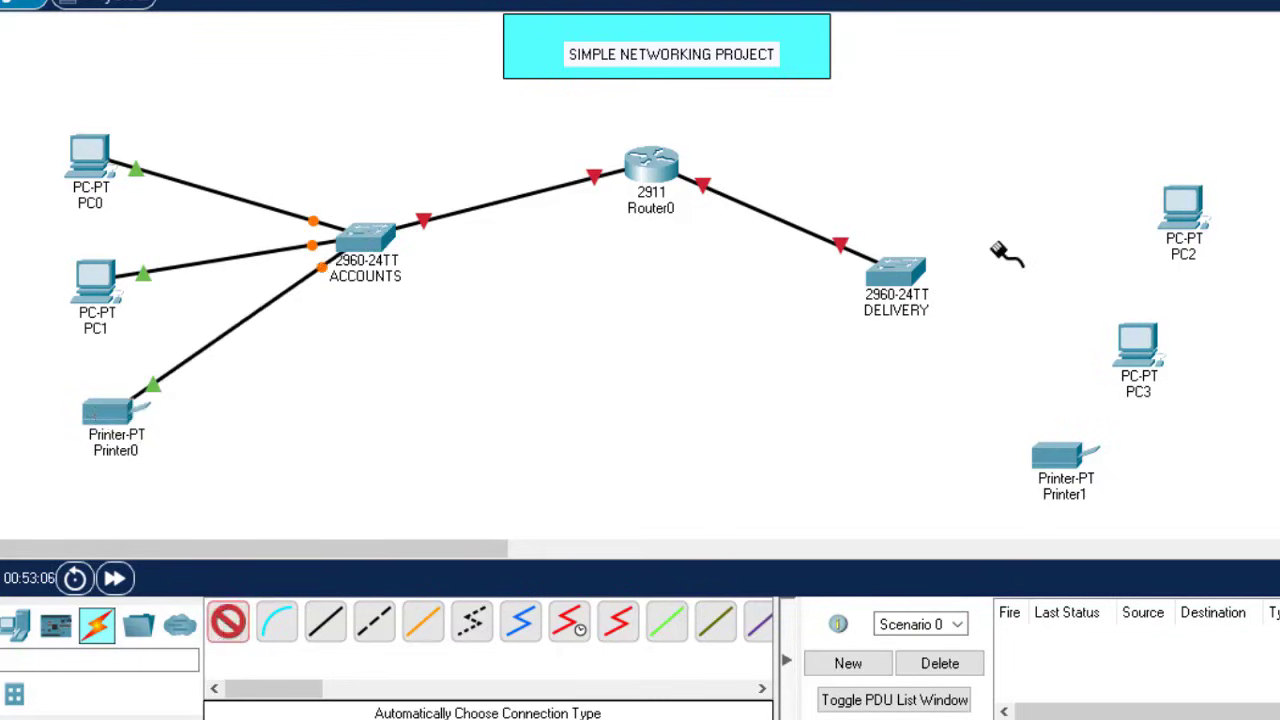
click(910, 268)
click(1182, 215)
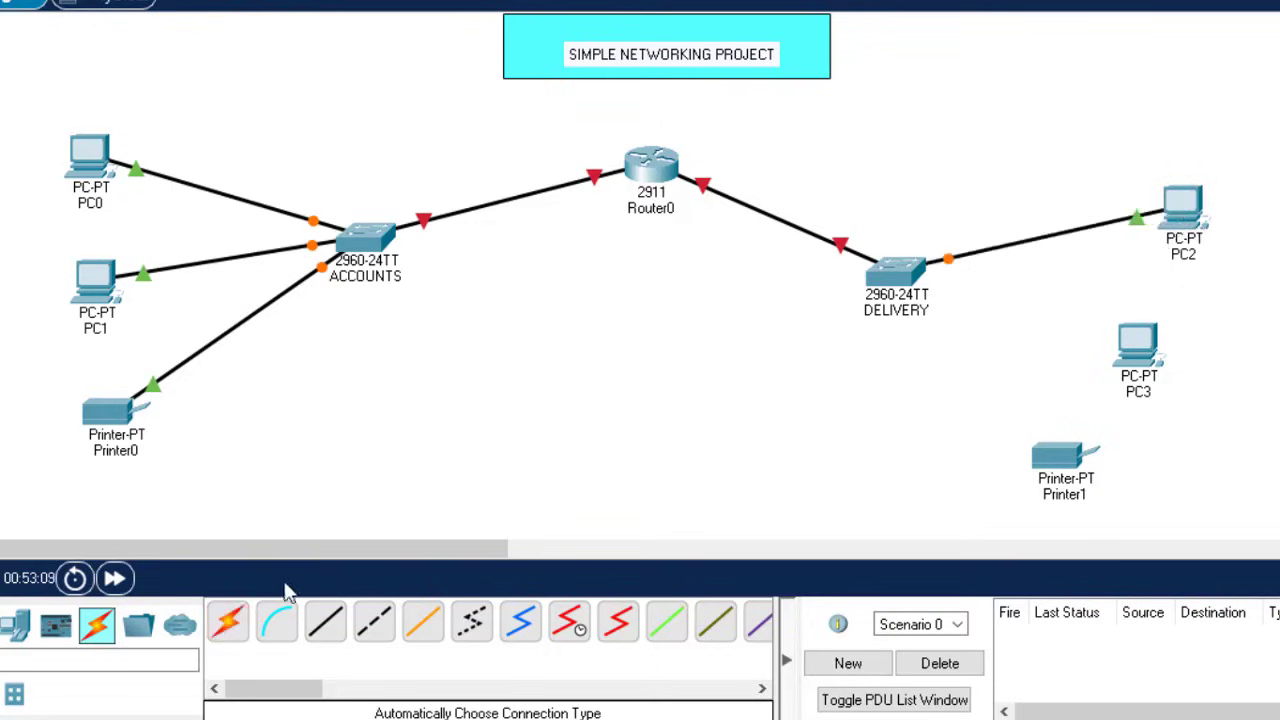
click(228, 622)
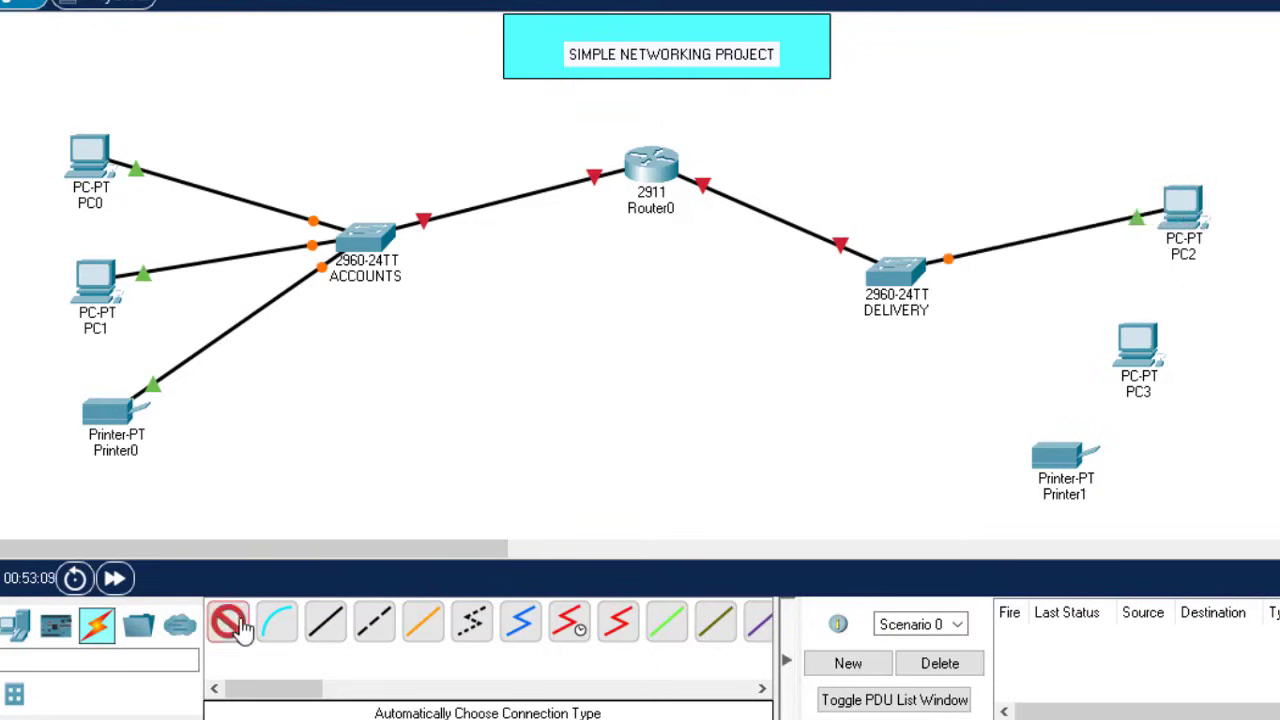
click(905, 278)
click(1137, 352)
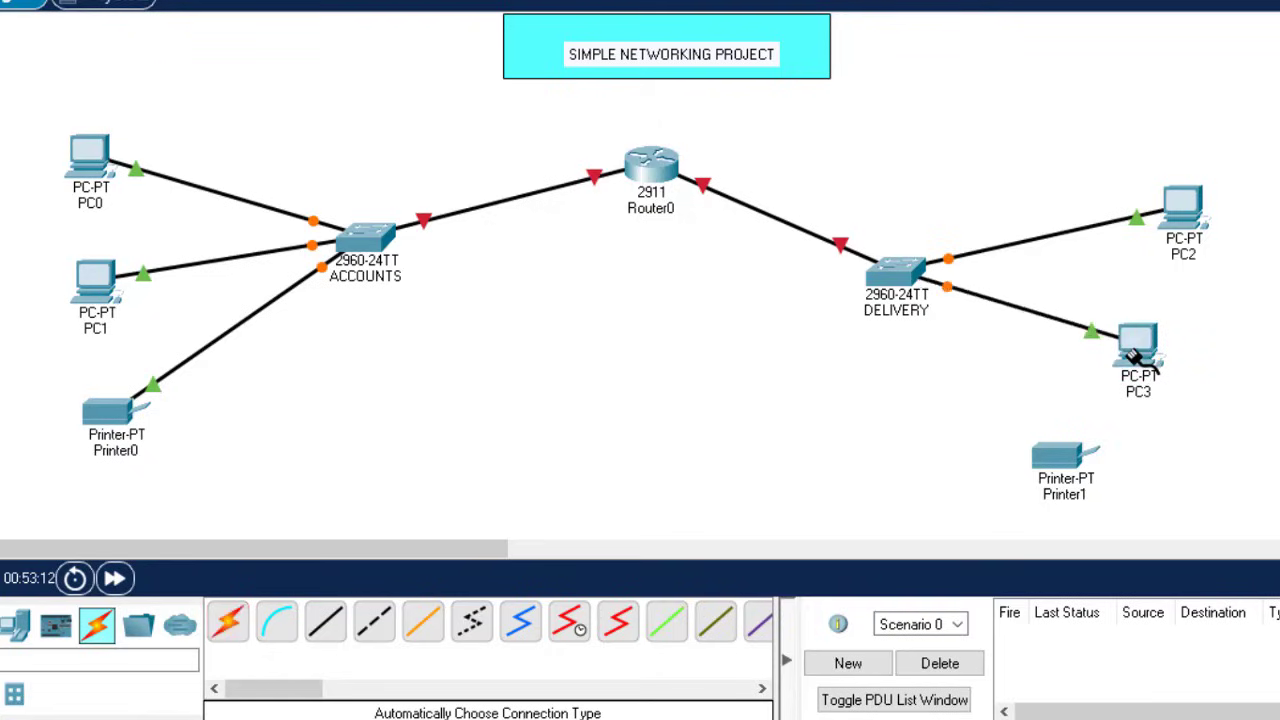
click(226, 624)
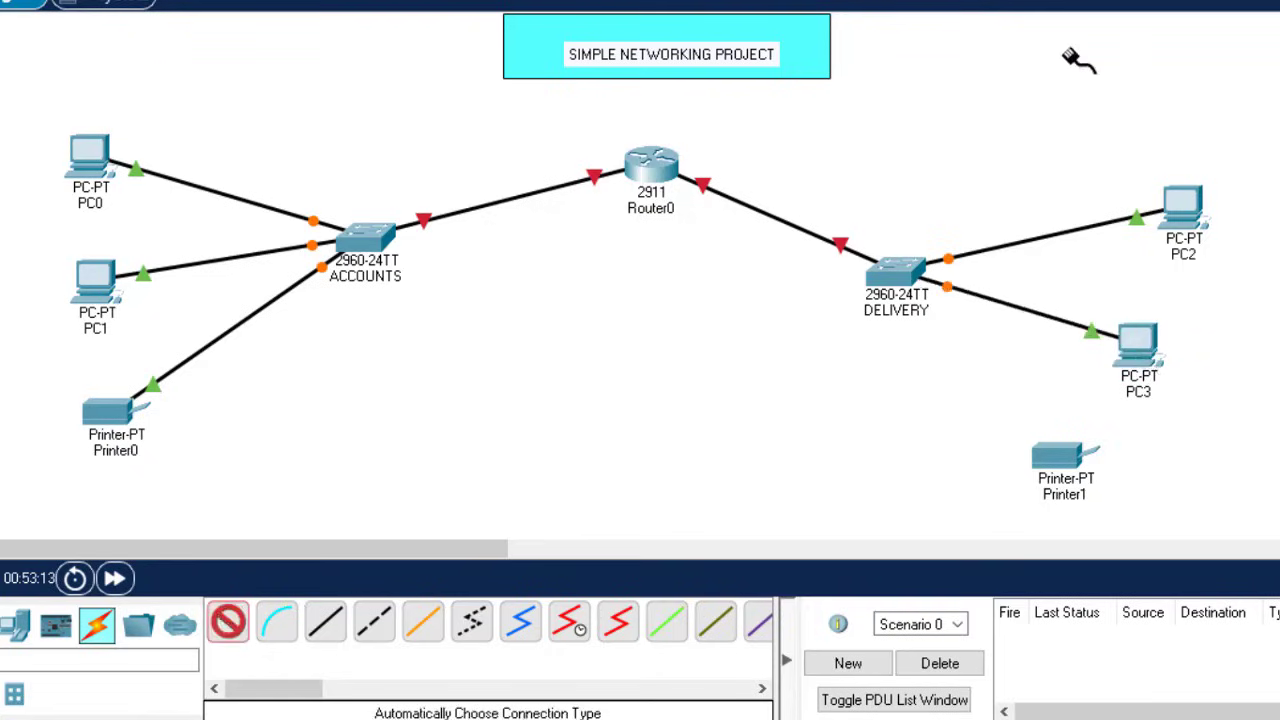
click(877, 292)
click(1068, 478)
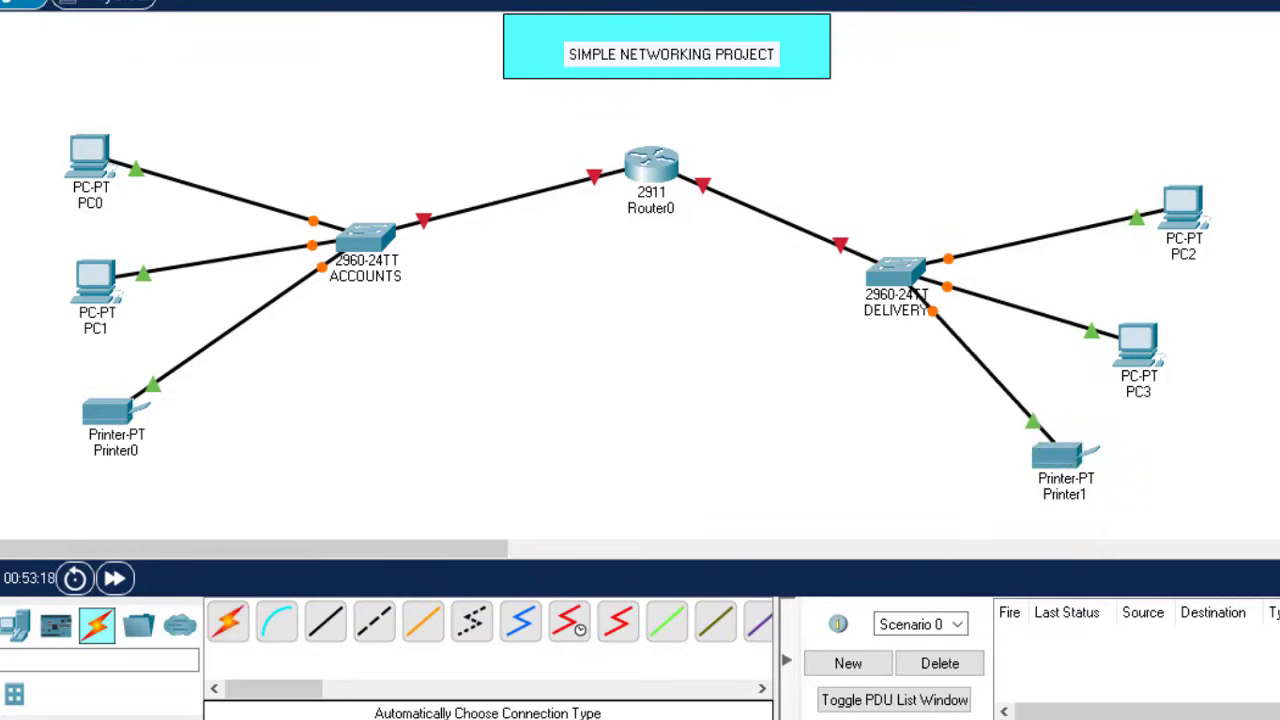
Even out the topology layout by moving the router slightly up, both switches inward and Printer1 outward
drag(648, 178, 655, 155)
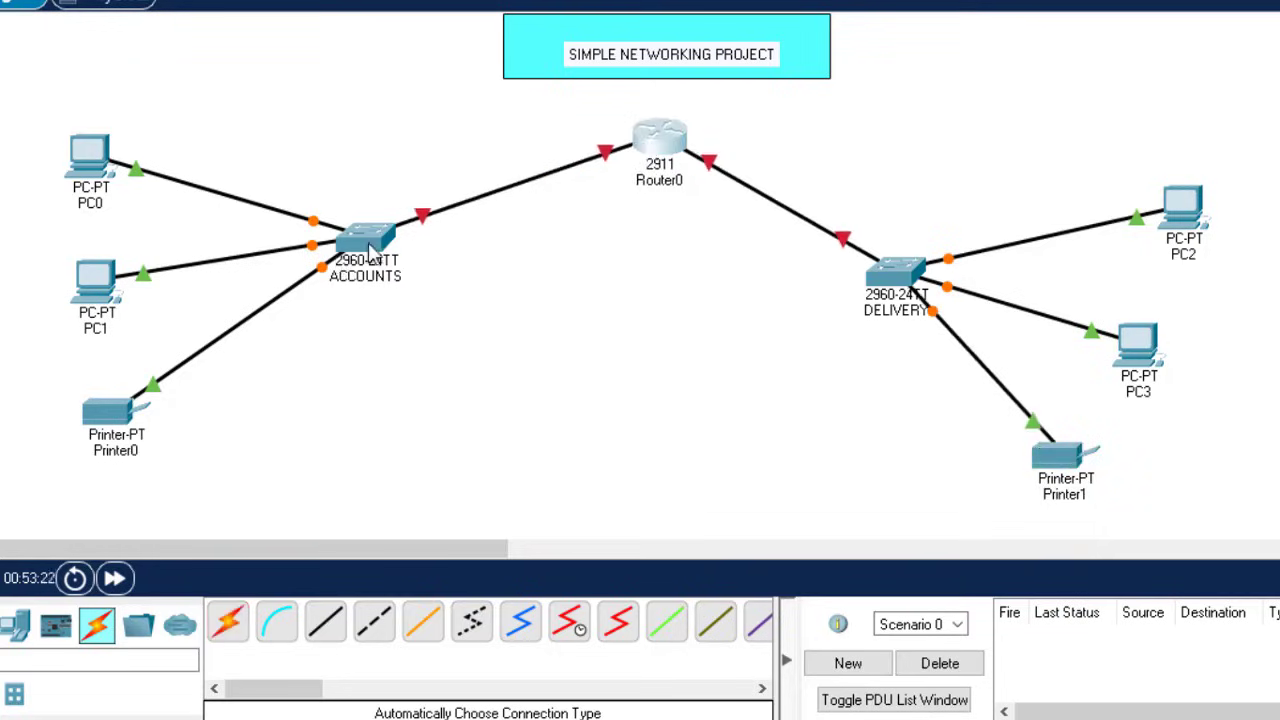
drag(367, 247, 402, 281)
drag(903, 279, 878, 287)
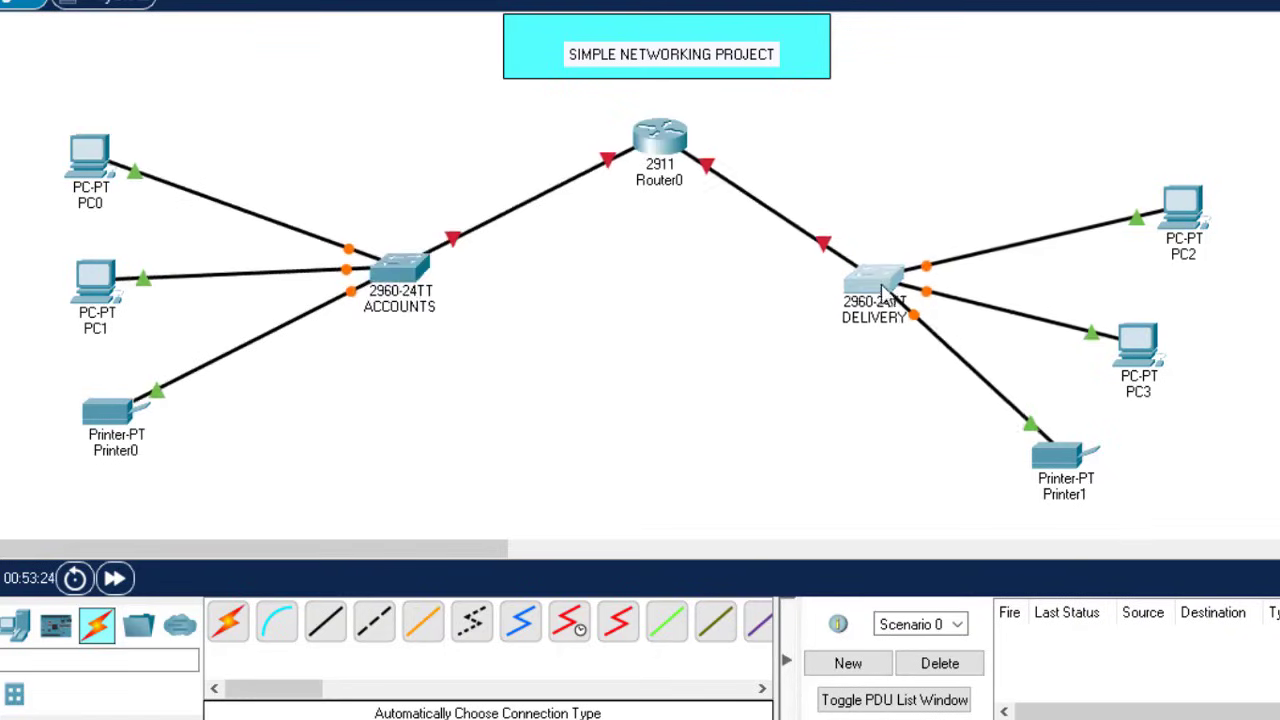
drag(1066, 460, 1093, 472)
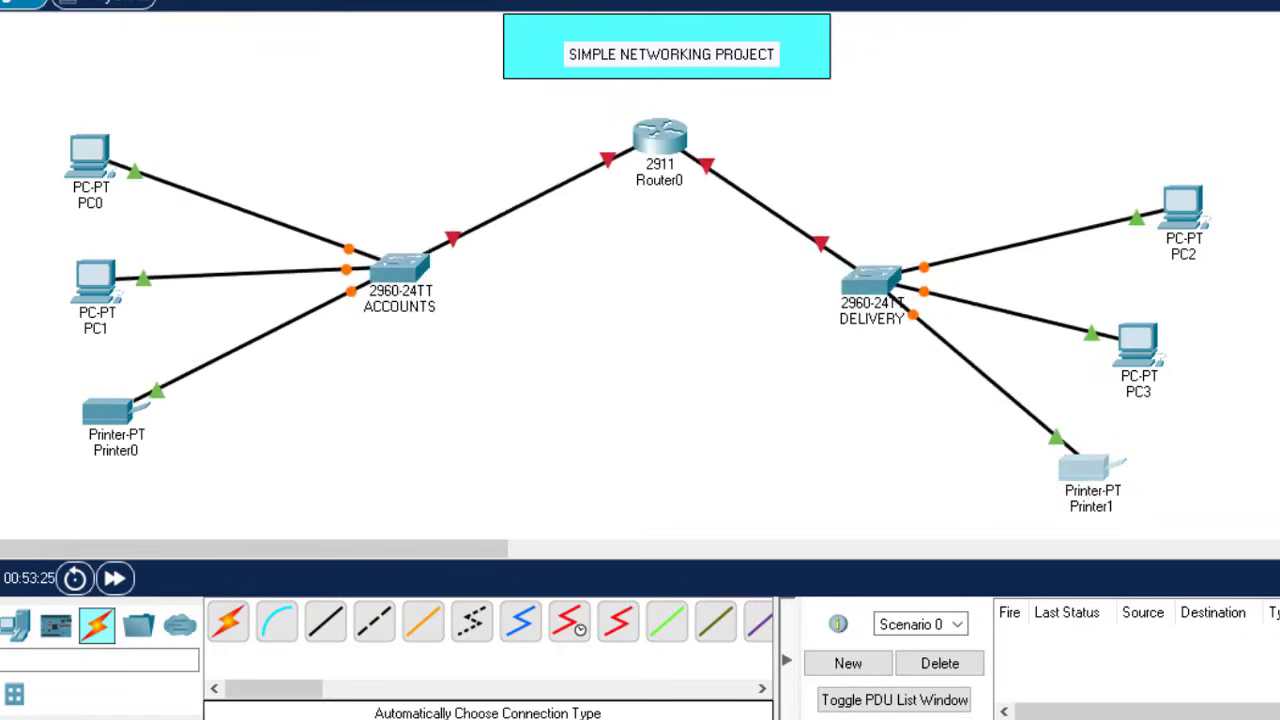
Draw a light pink filled ellipse around the ACCOUNTS switch, PC0, PC1 and Printer0
double_click(571, 45)
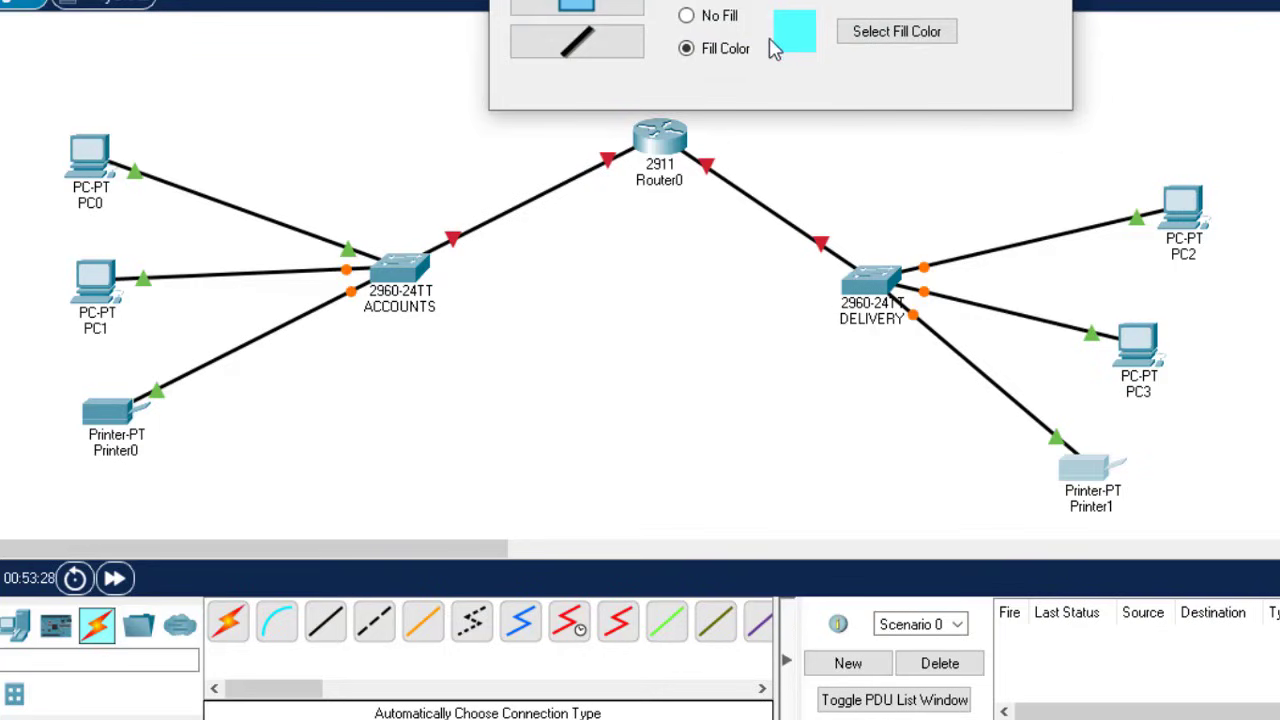
click(897, 32)
click(903, 33)
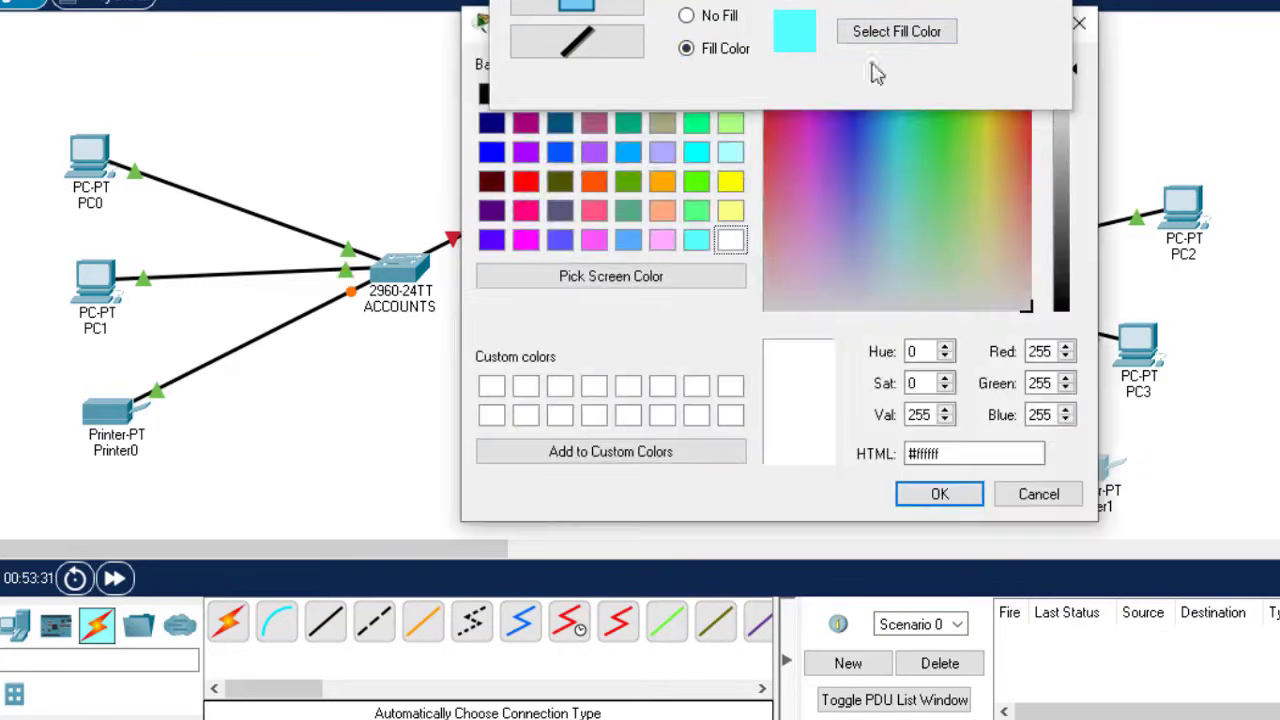
click(663, 240)
click(938, 494)
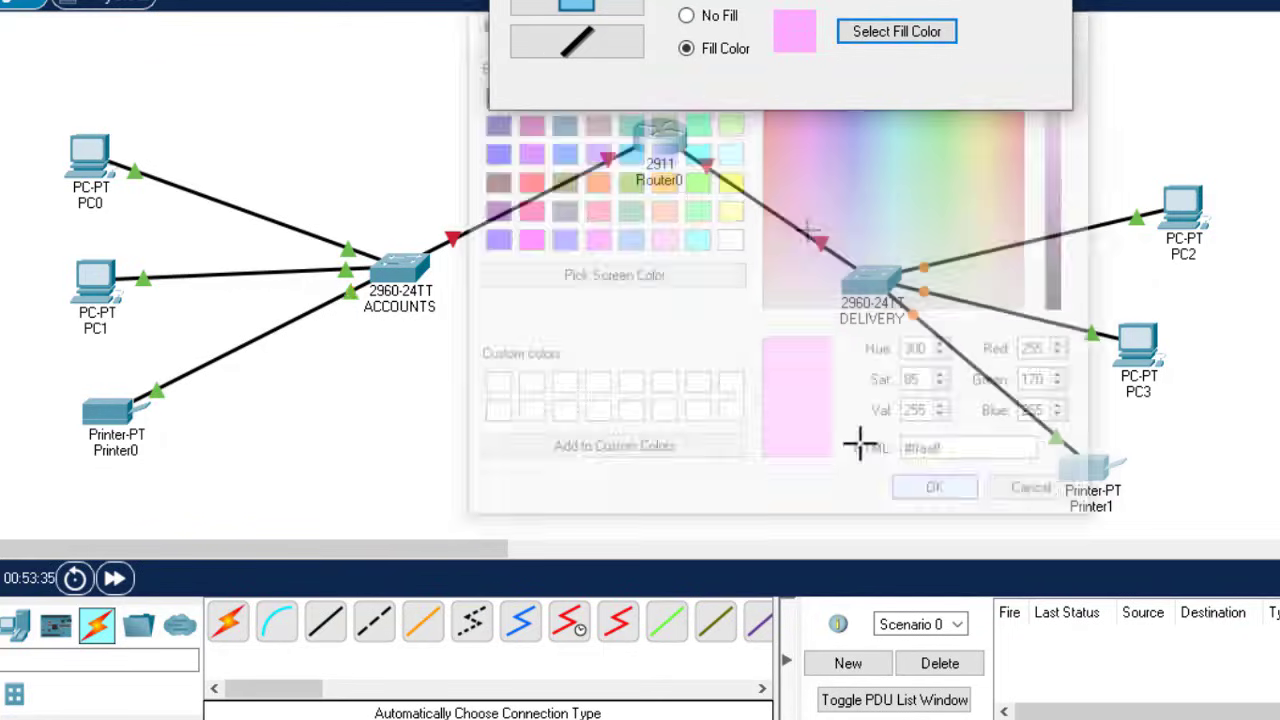
drag(2, 77, 498, 525)
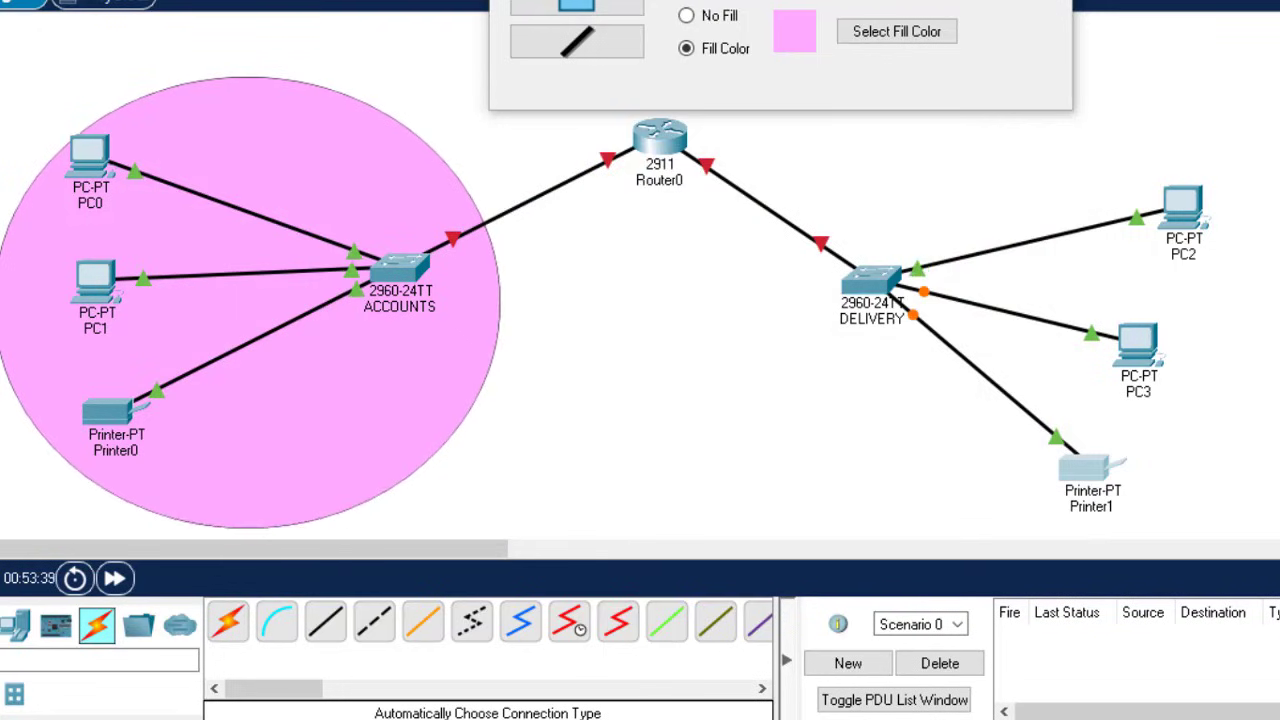
Draw a green (#55ff7f) filled ellipse around the DELIVERY switch, PC2, PC3 and Printer1, and close the drawing palette
click(925, 44)
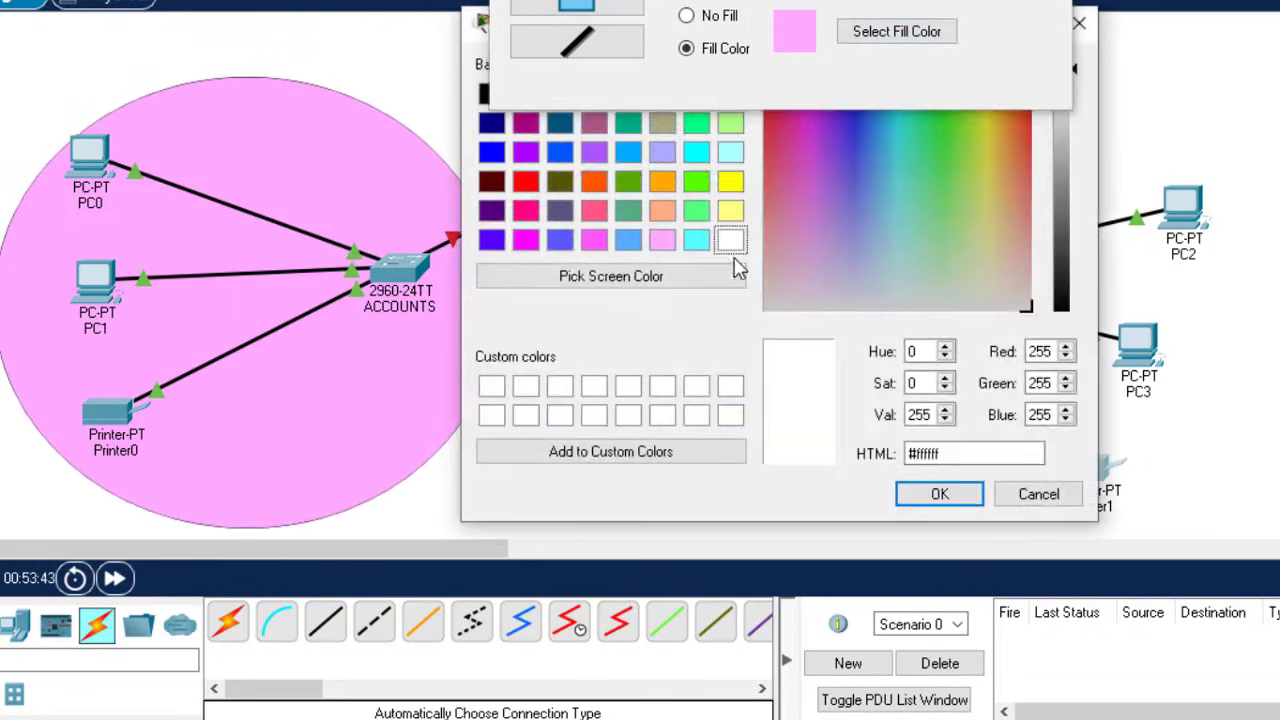
click(703, 245)
click(696, 210)
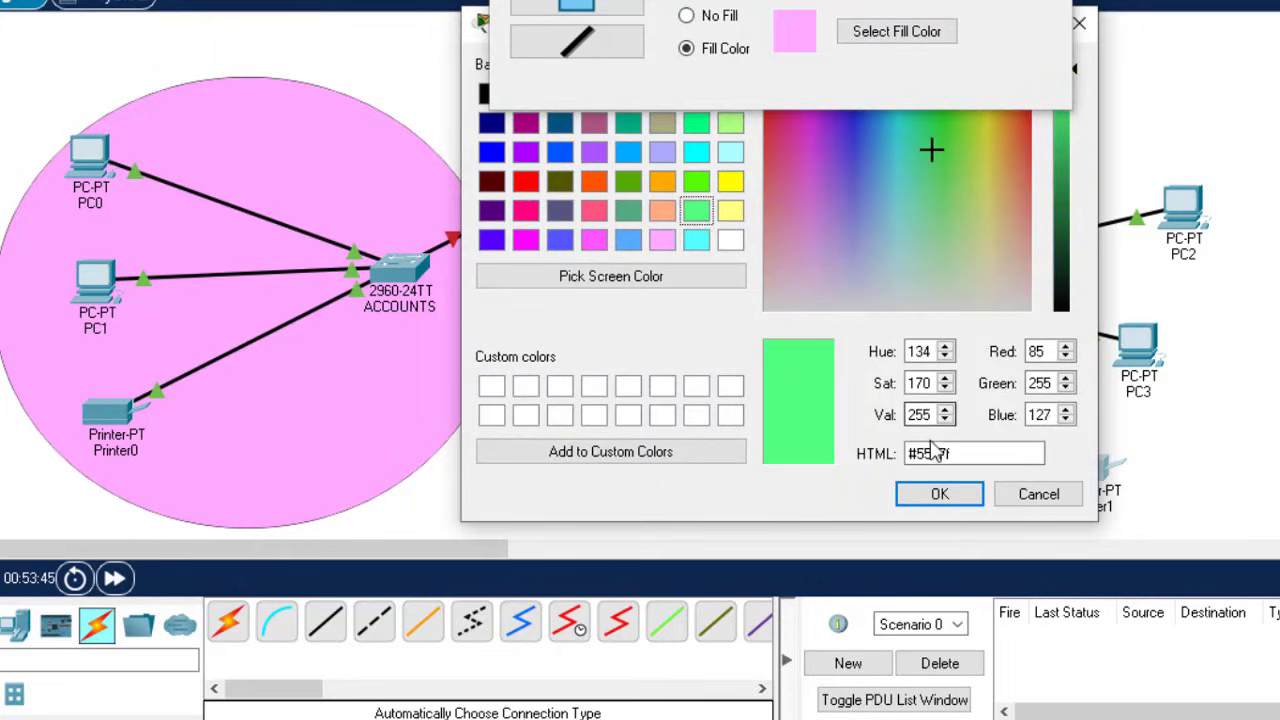
click(939, 493)
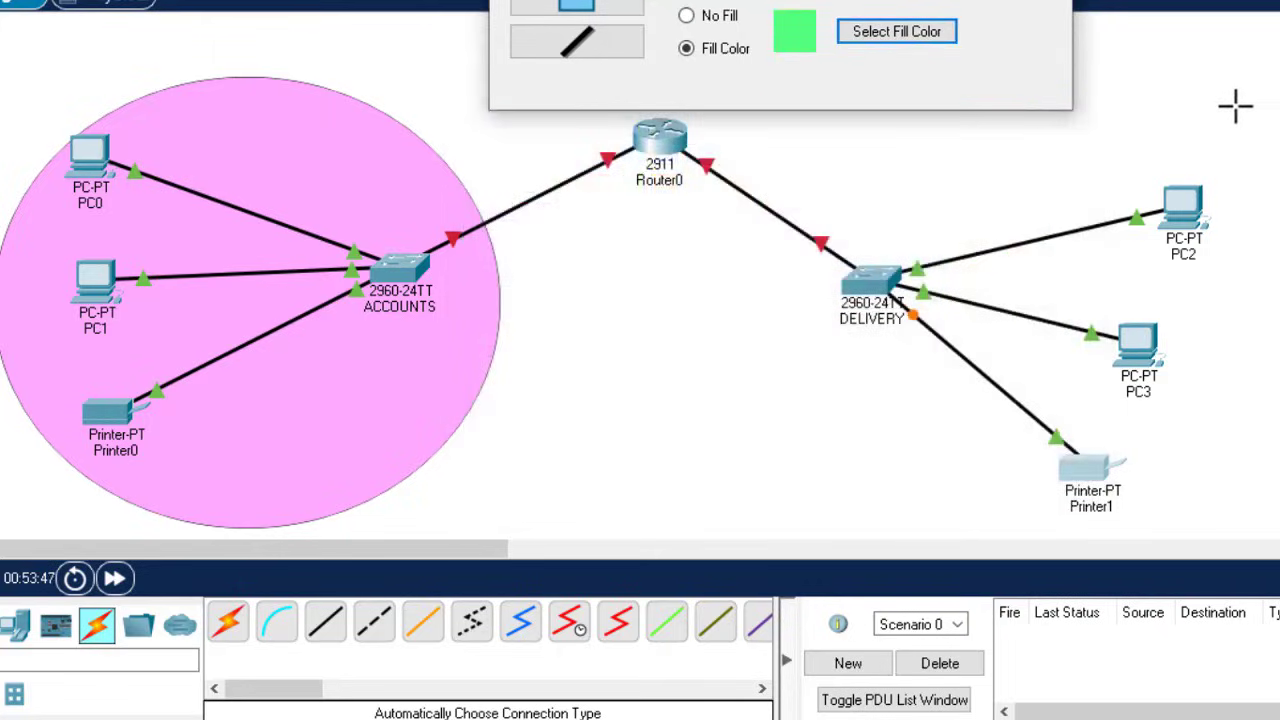
drag(1261, 127, 754, 536)
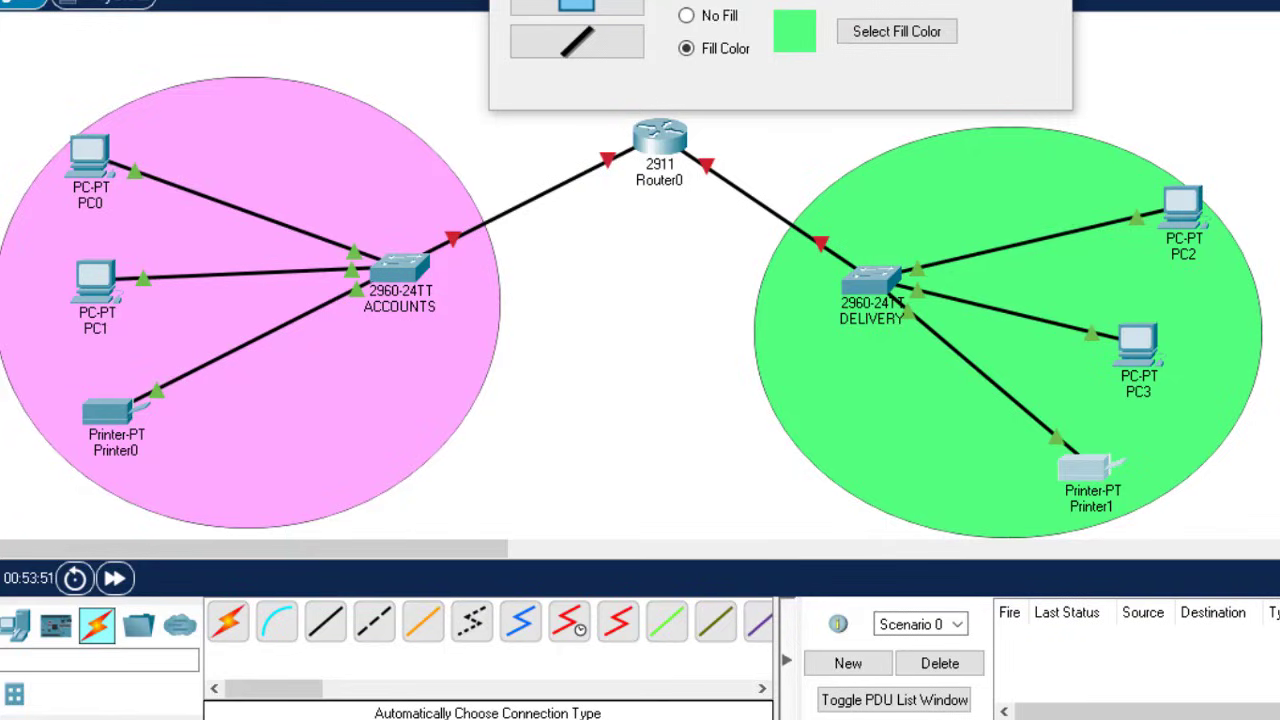
click(1050, 2)
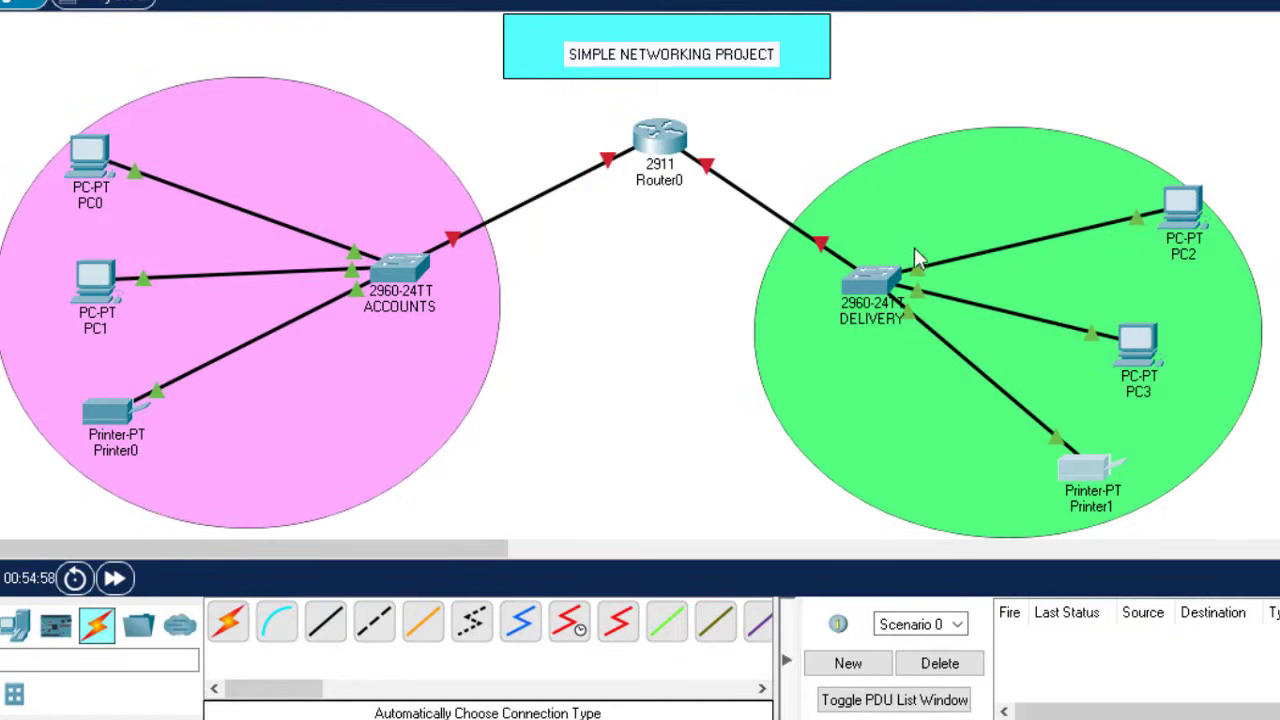
Switch to the blank Microsoft Word document for the subnetting notes
mouse_move(1020, 240)
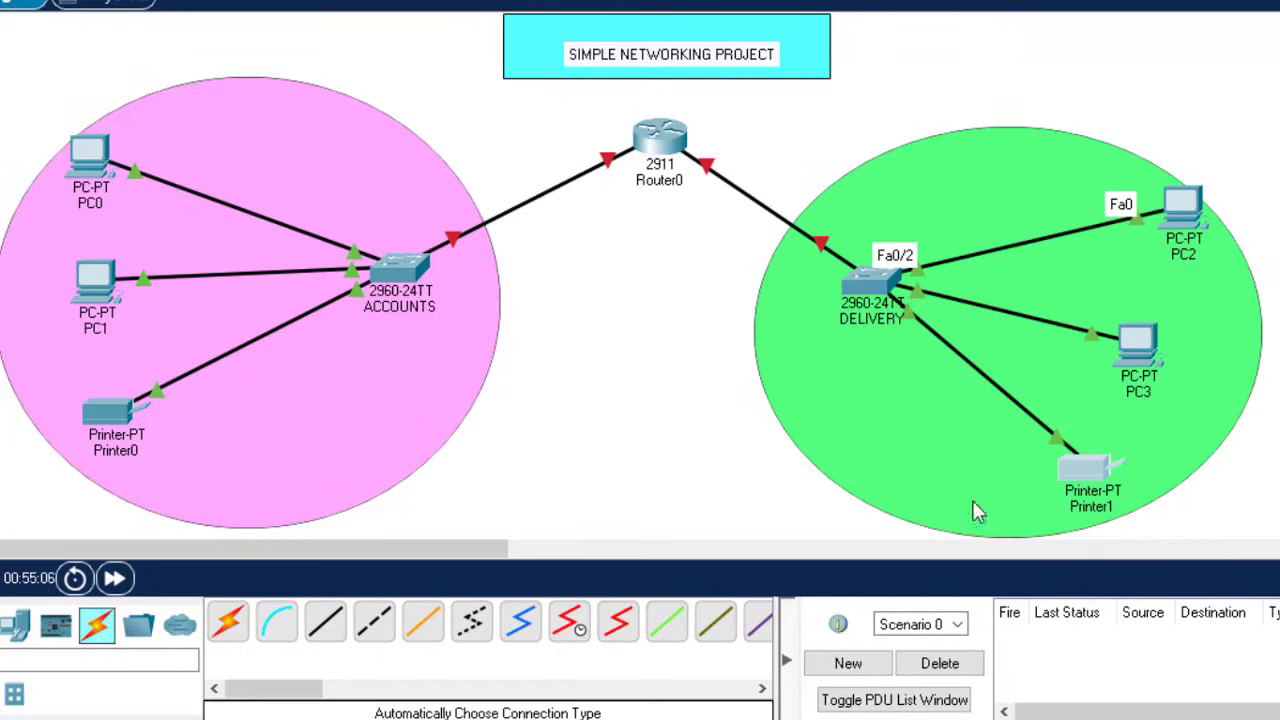
click(1040, 719)
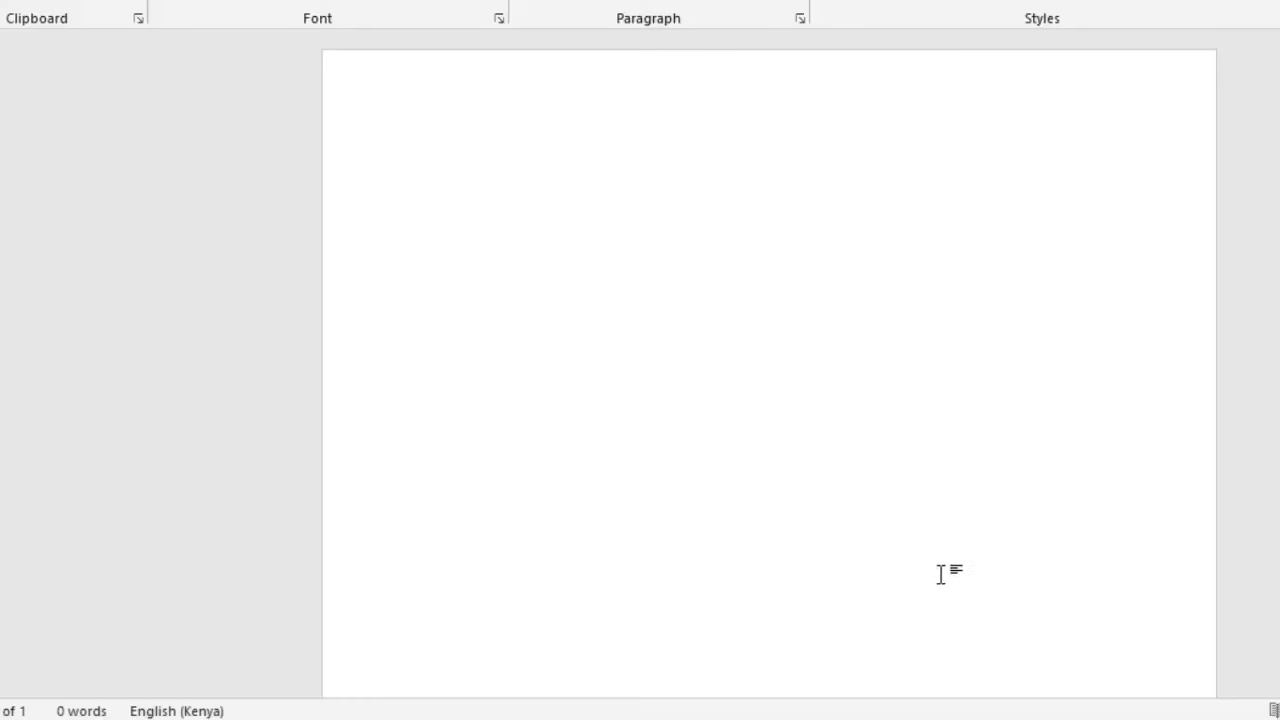
click(1040, 719)
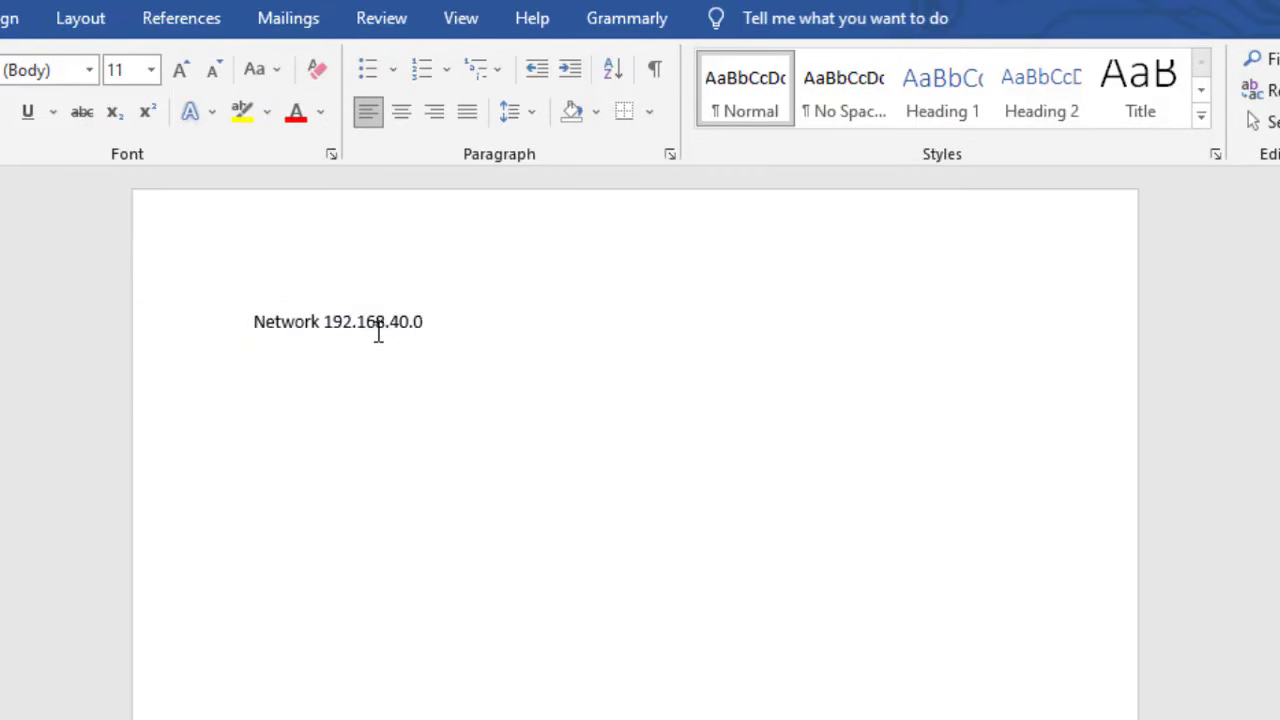
Edit the network line in the document to read "Network address =192.168.40.0"
double_click(334, 330)
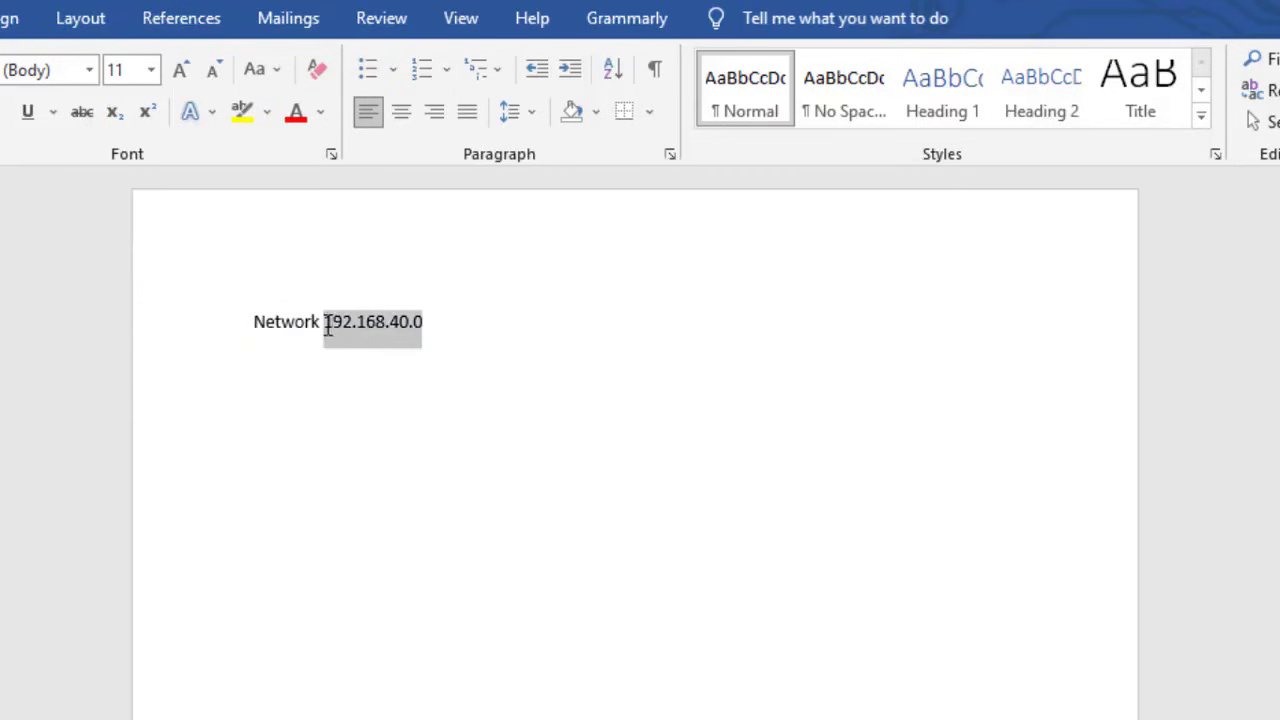
click(328, 330)
text(=)
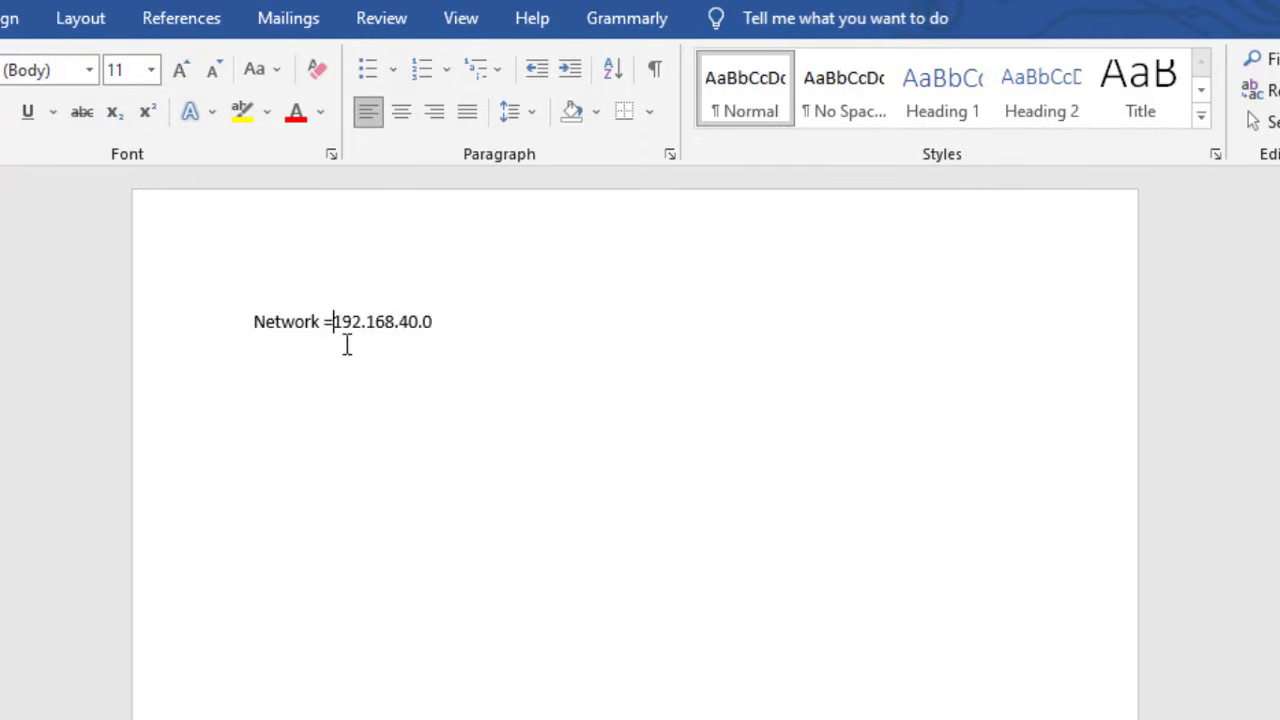
key(Left)
text(ad)
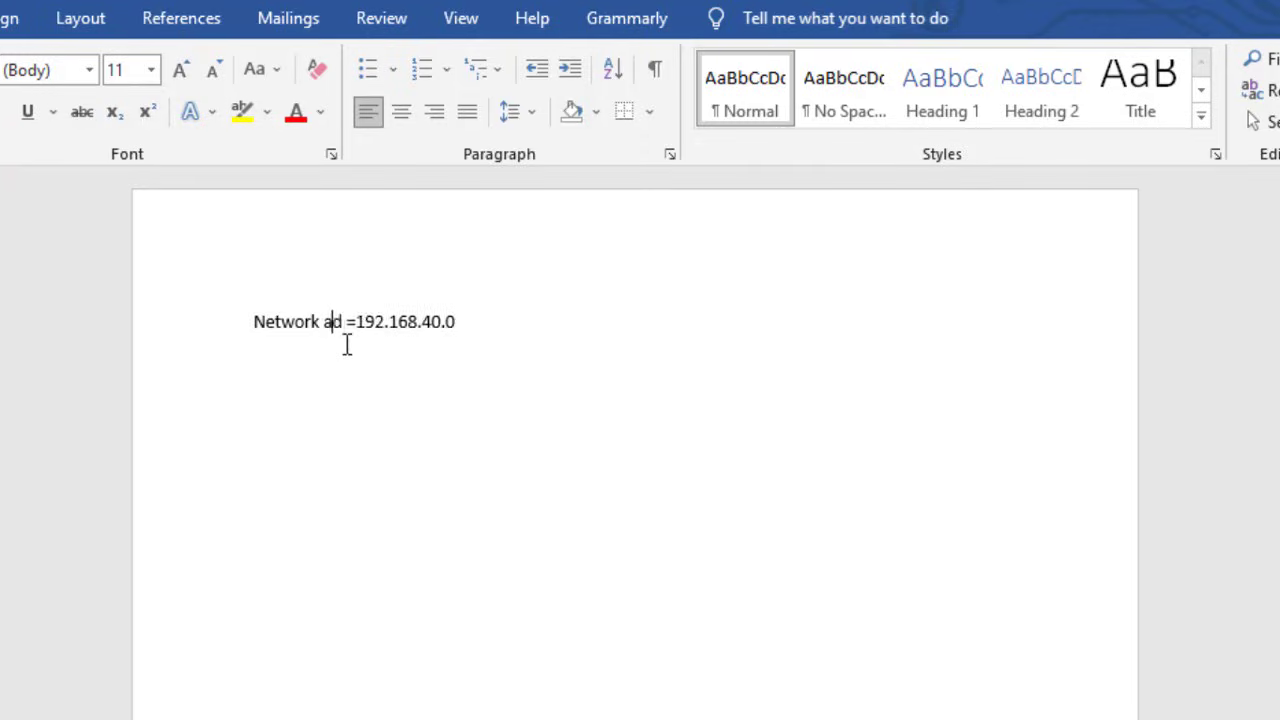
text(ss)
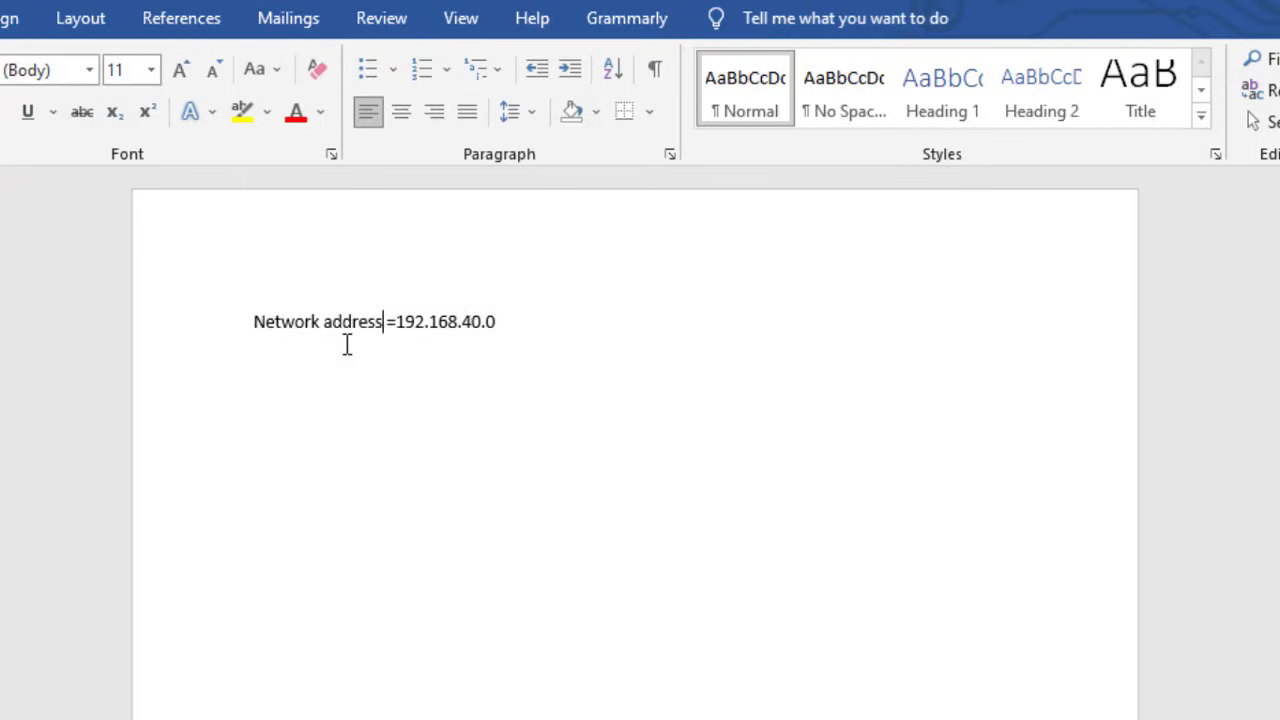
Add the line "No. of subnets= 2" below the network address, without an indent
click(535, 333)
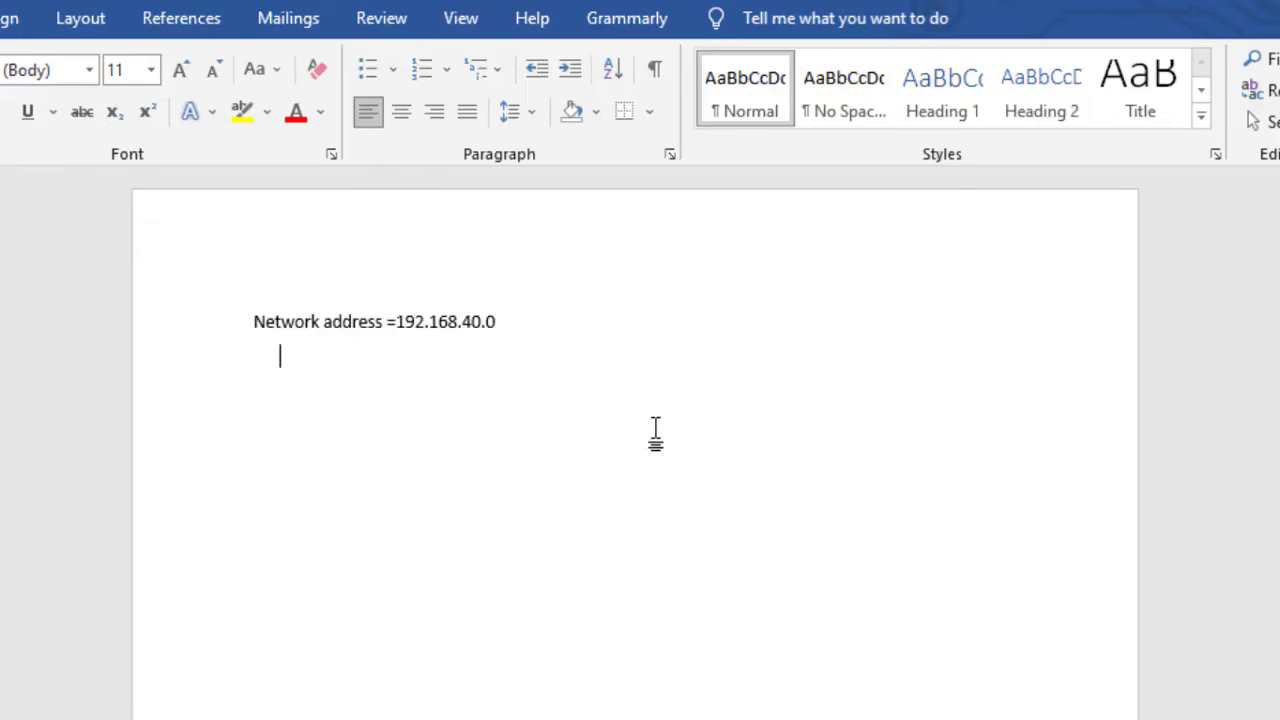
key(BackSpace)
text(no. of subnets)
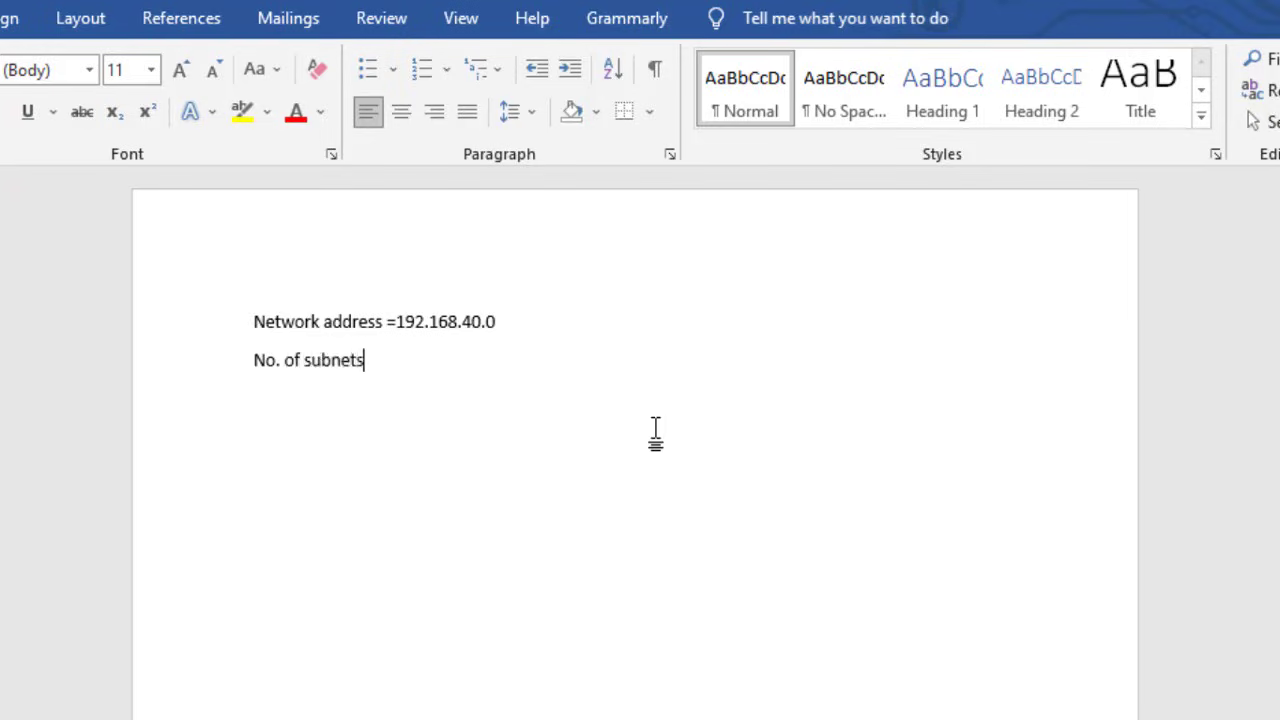
text(= 2)
Leave a blank line and enter the subnet formula "2^n=no. of subnets======2^n=2"
key(Return)
key(Return)
text(2)
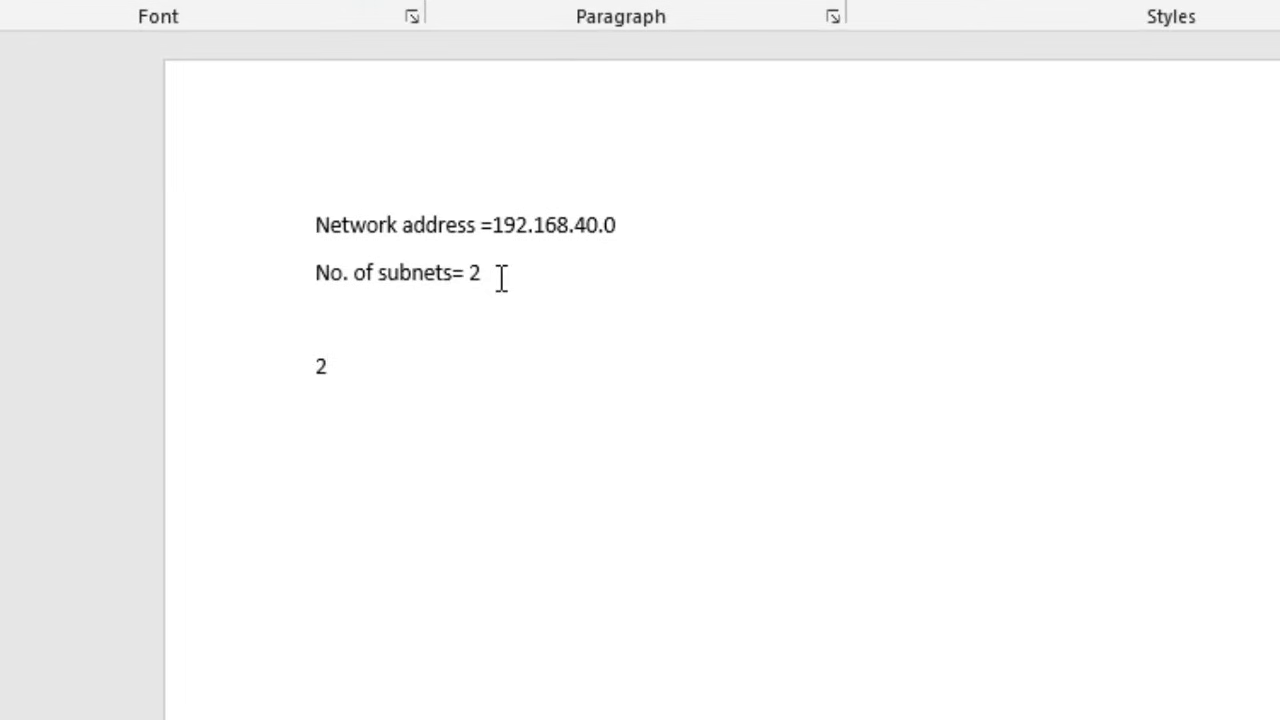
text(^n=no. of subnets)
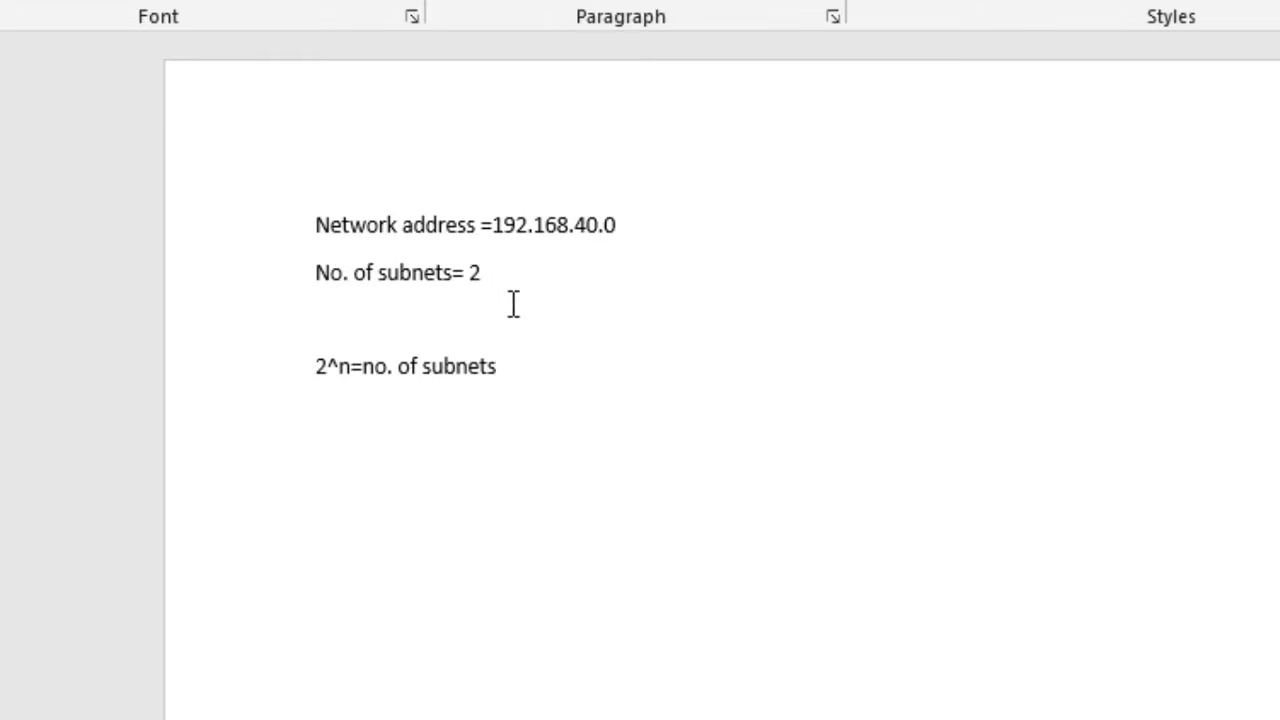
double_click(476, 273)
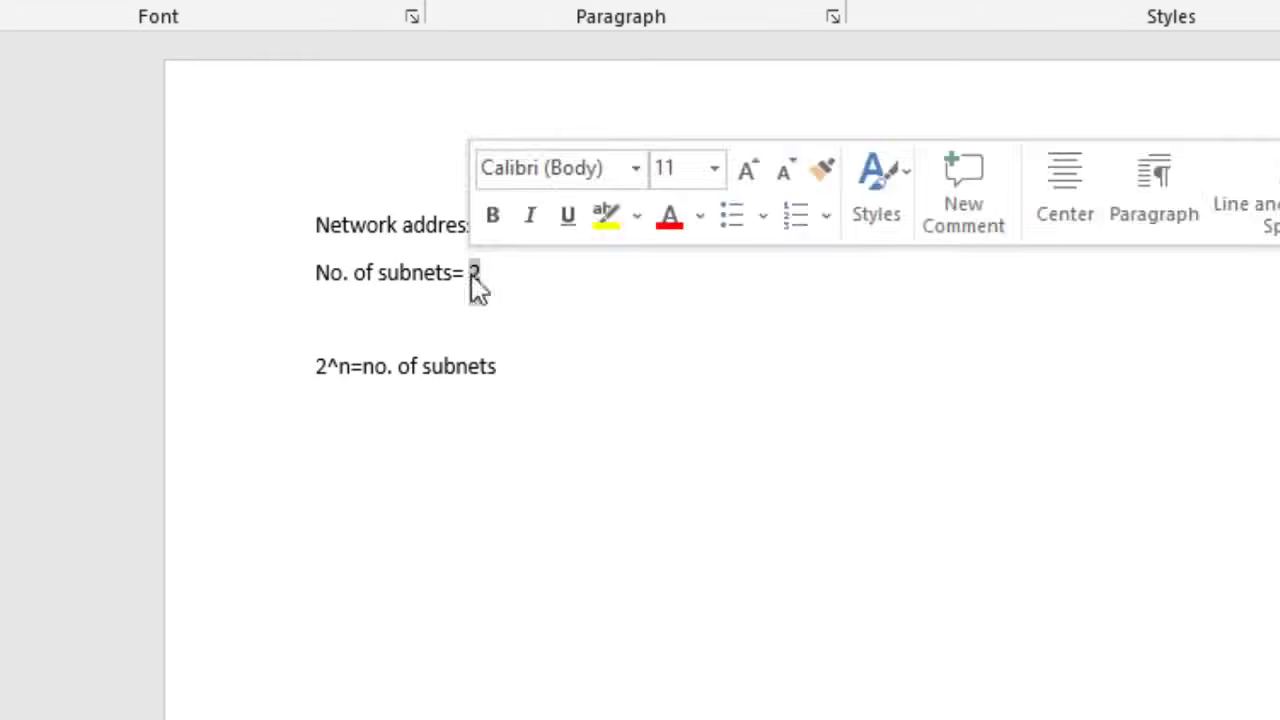
click(525, 366)
text(======2)
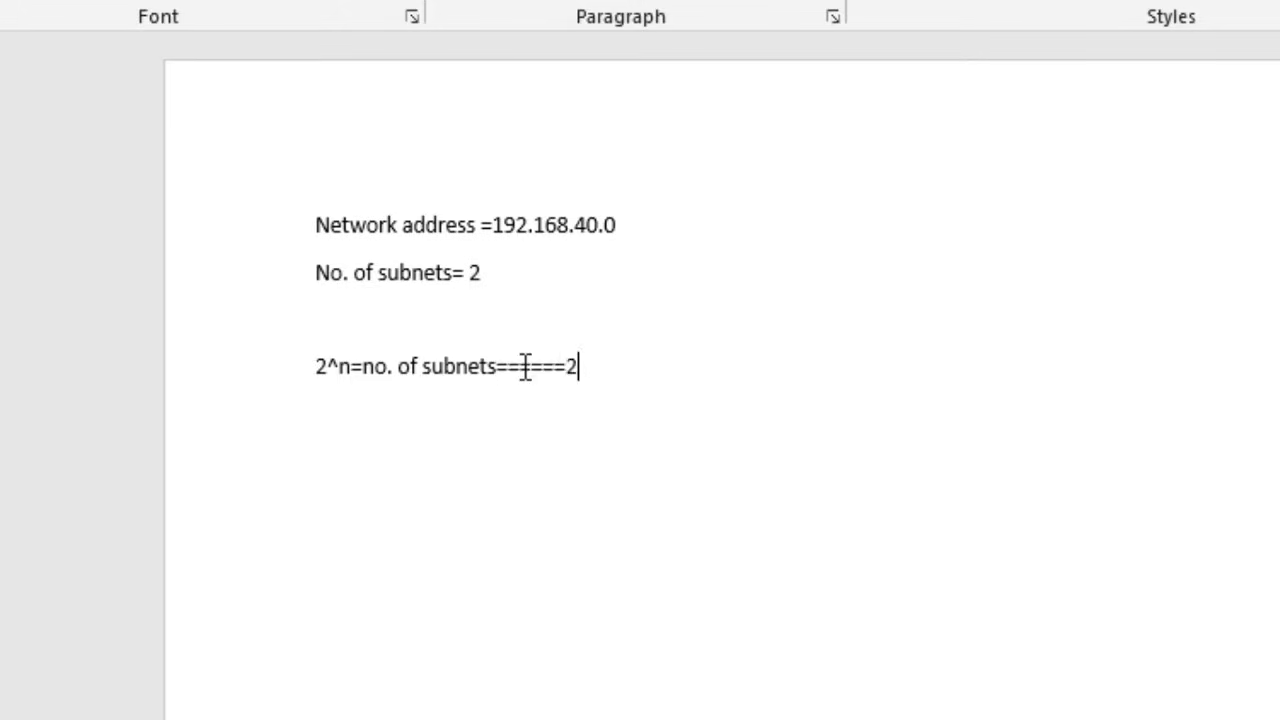
text(^n= 2)
Add the formula's result "N= 1" on the line below it
key(Return)
text(n.)
key(BackSpace)
text(=)
drag(588, 360, 600, 354)
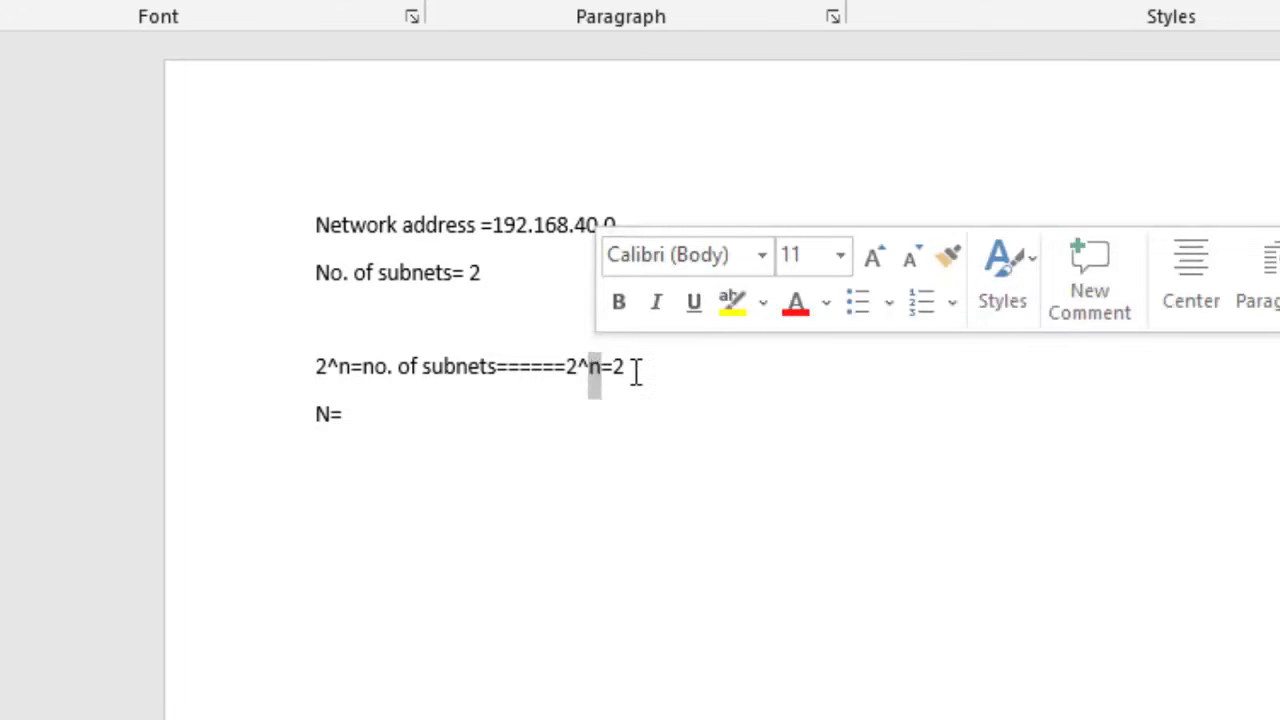
click(370, 437)
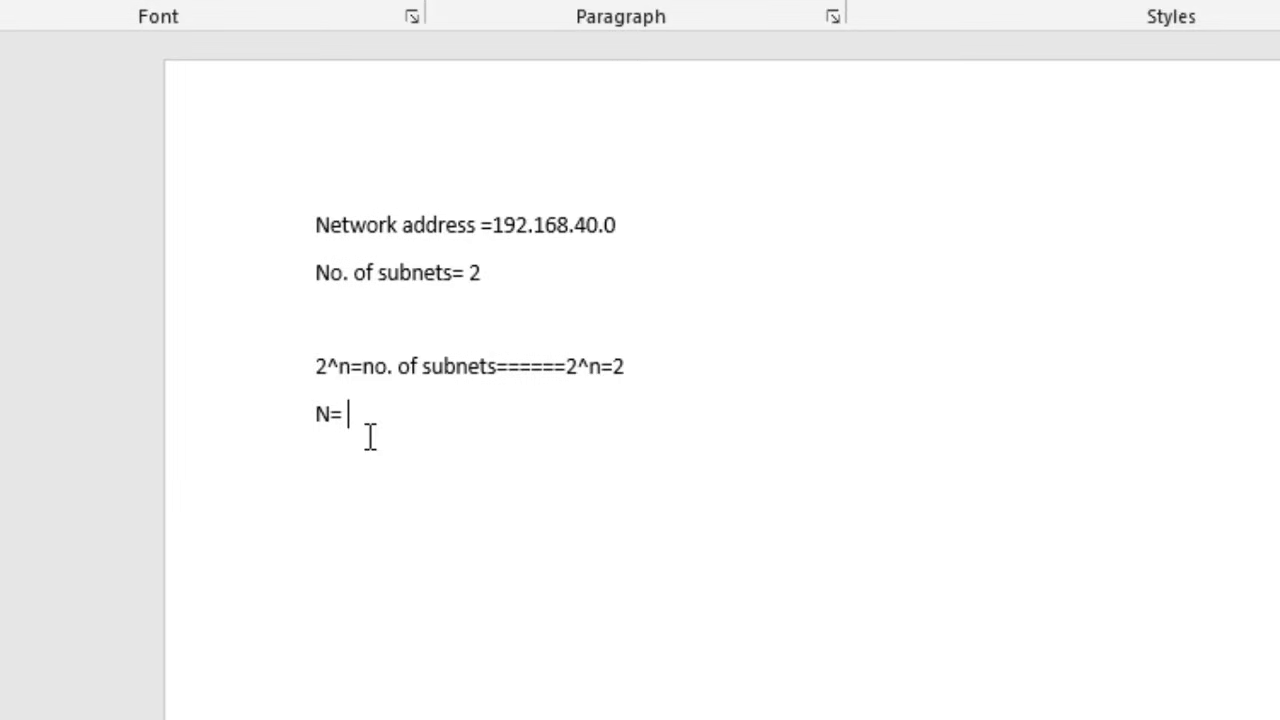
text(1)
Make the "N= 1" line bold and underlined
triple_click(318, 422)
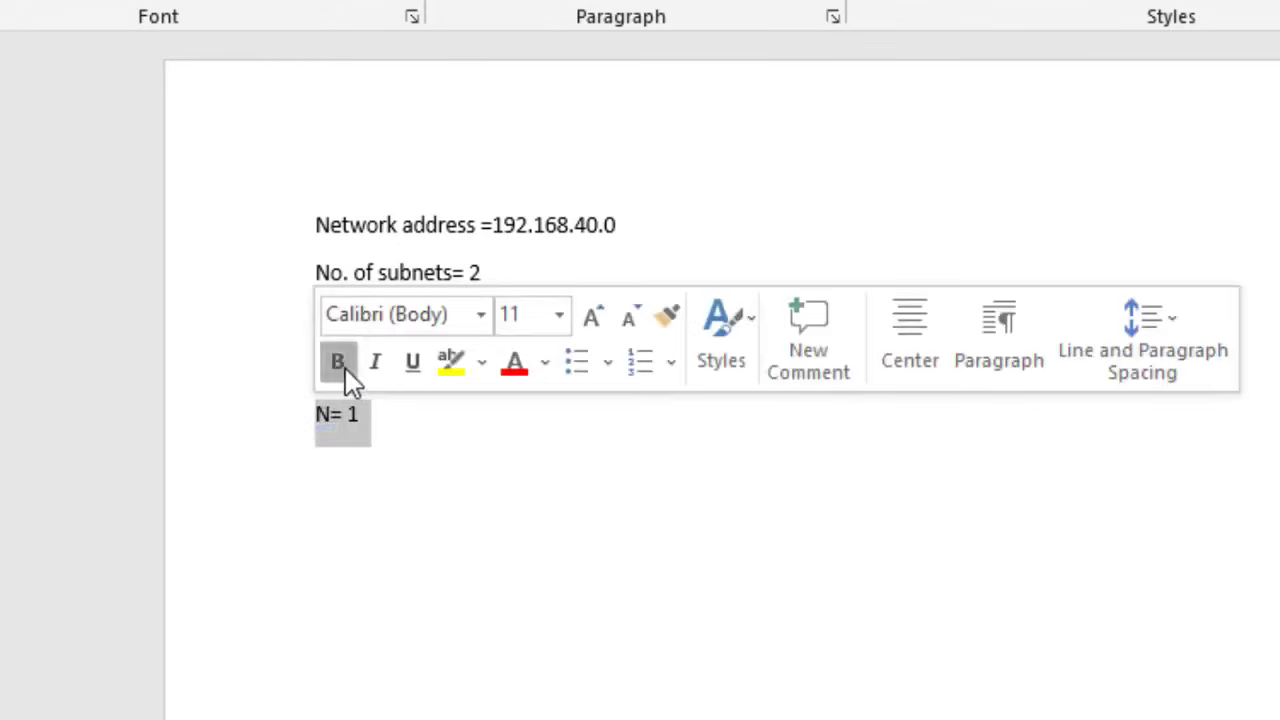
click(338, 363)
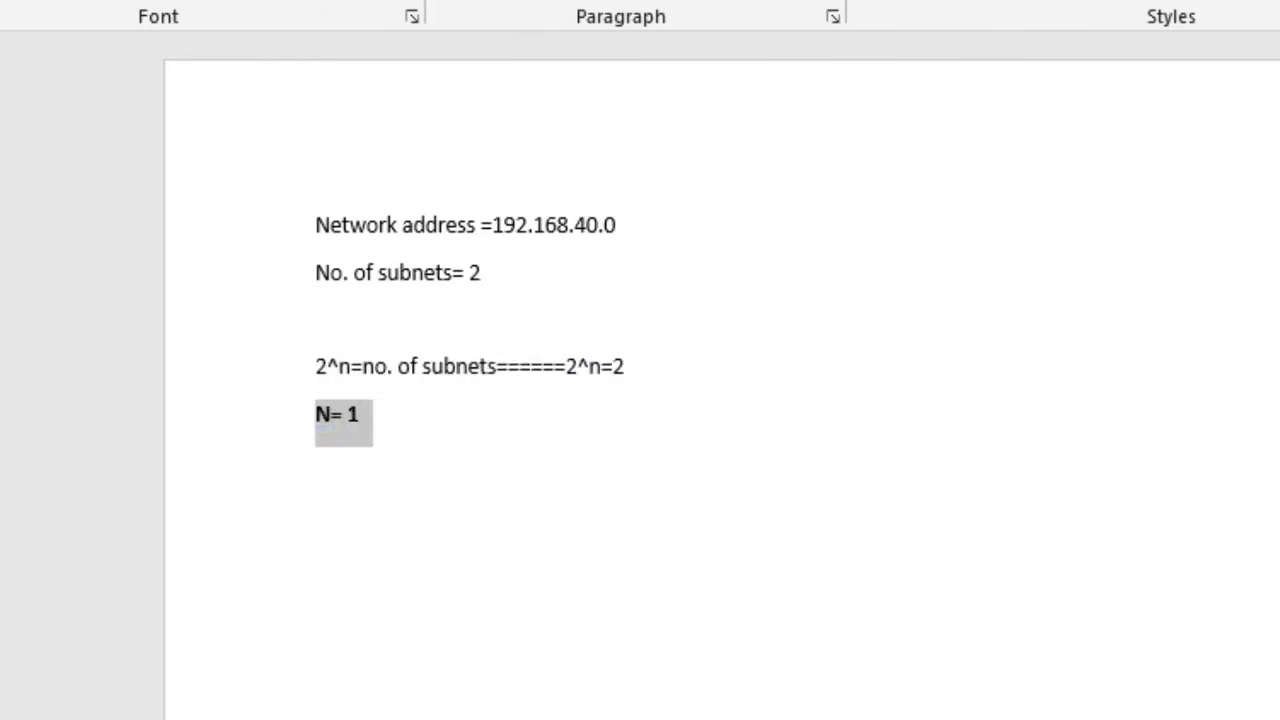
key(ctrl+u)
click(381, 422)
drag(365, 420, 351, 416)
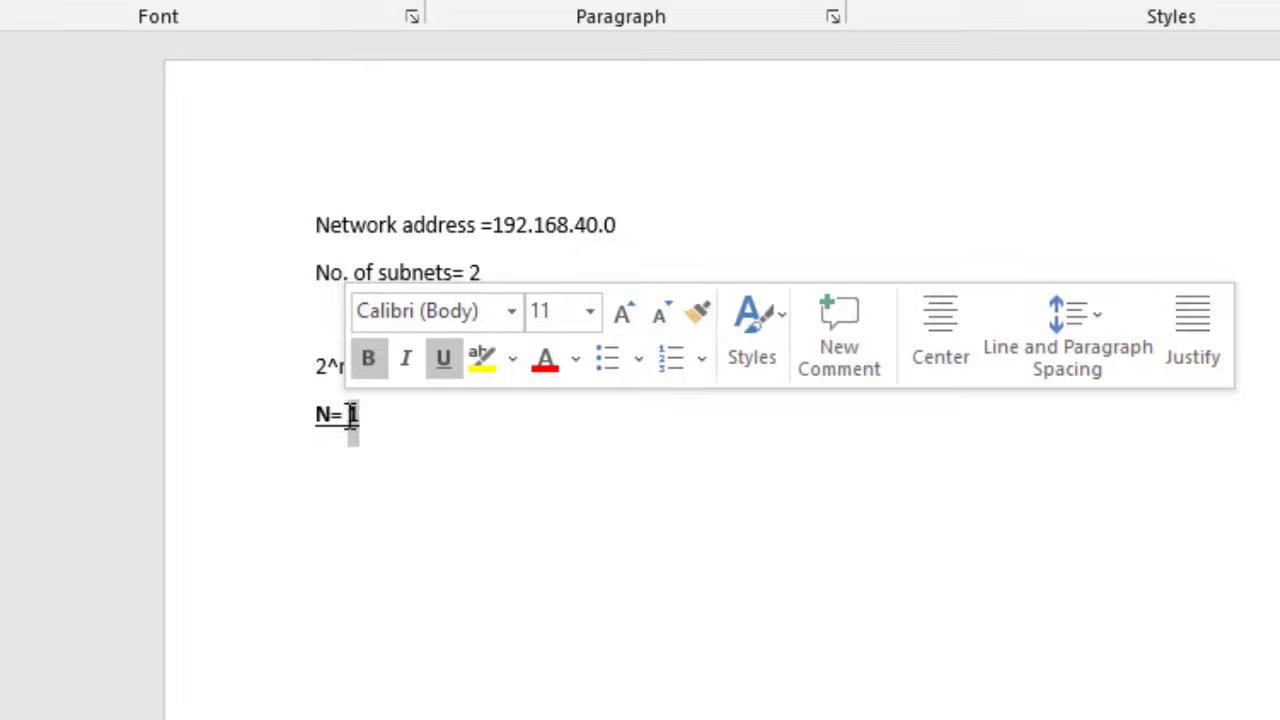
click(409, 437)
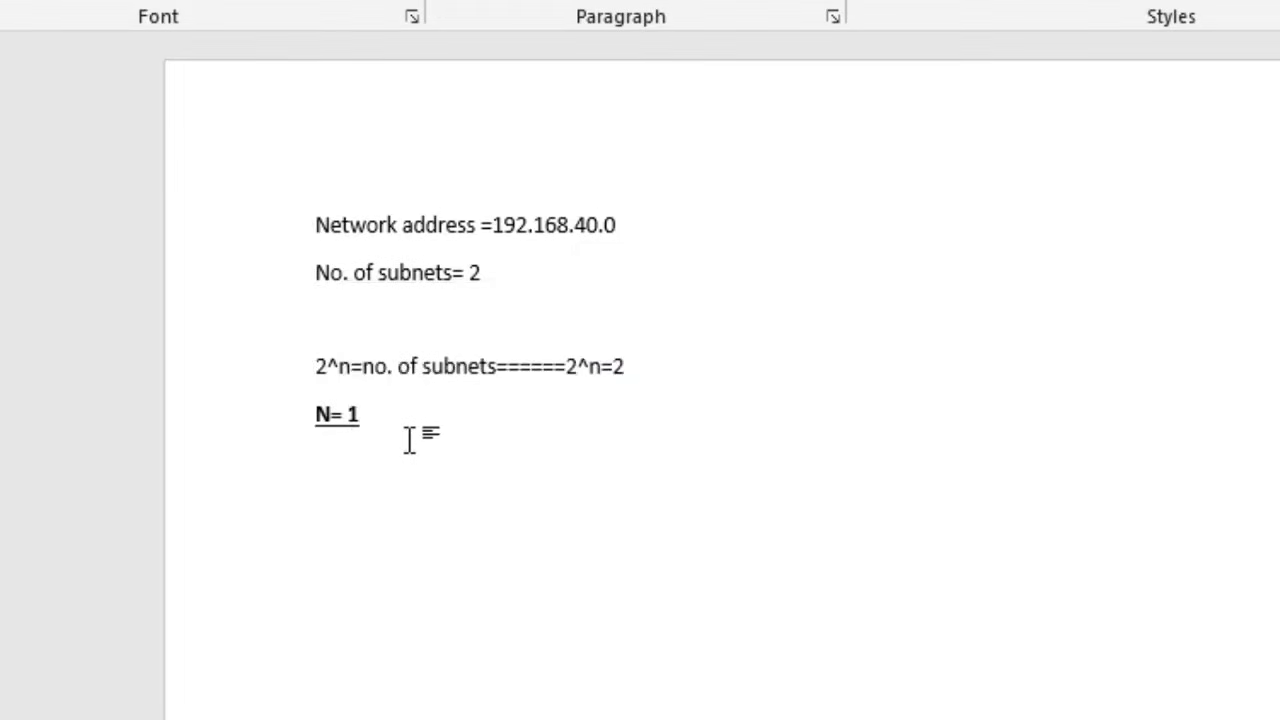
Enter 255.255.255.255 on a new line below "N= 1"
key(Return)
drag(371, 420, 355, 414)
click(432, 444)
text(255.255.255.2.255)
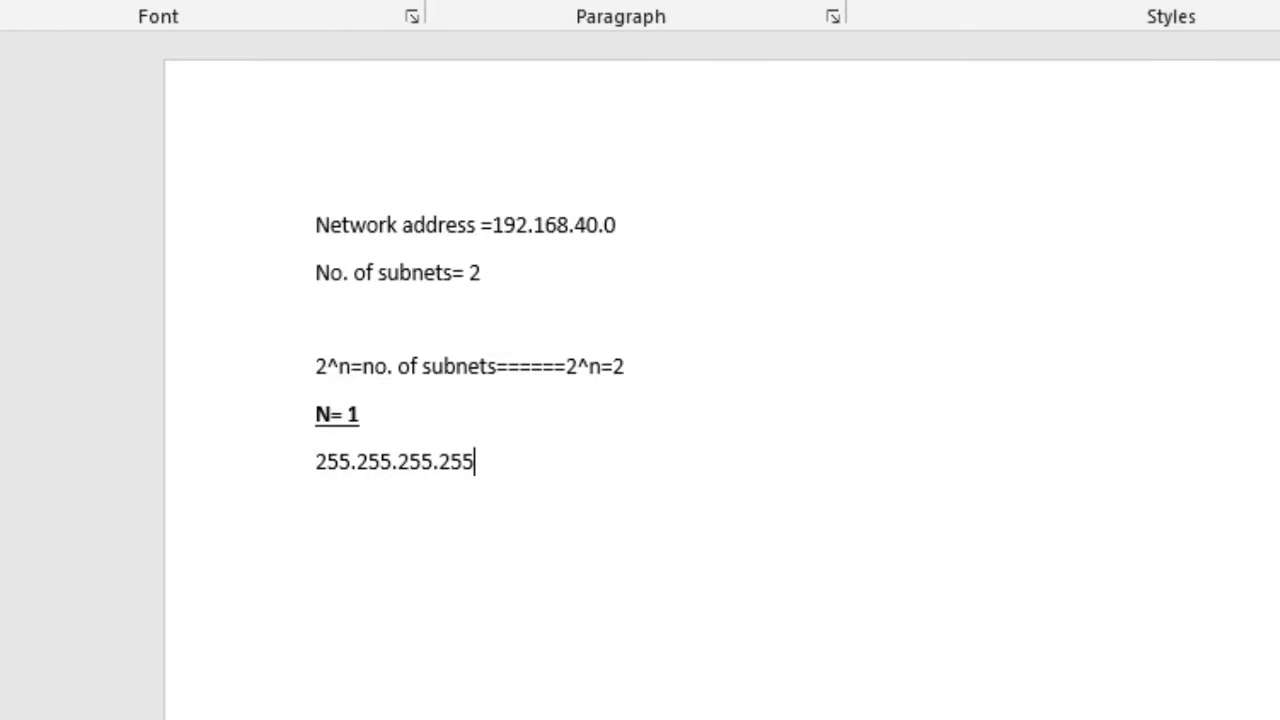
drag(516, 467, 322, 462)
click(498, 467)
drag(316, 460, 508, 457)
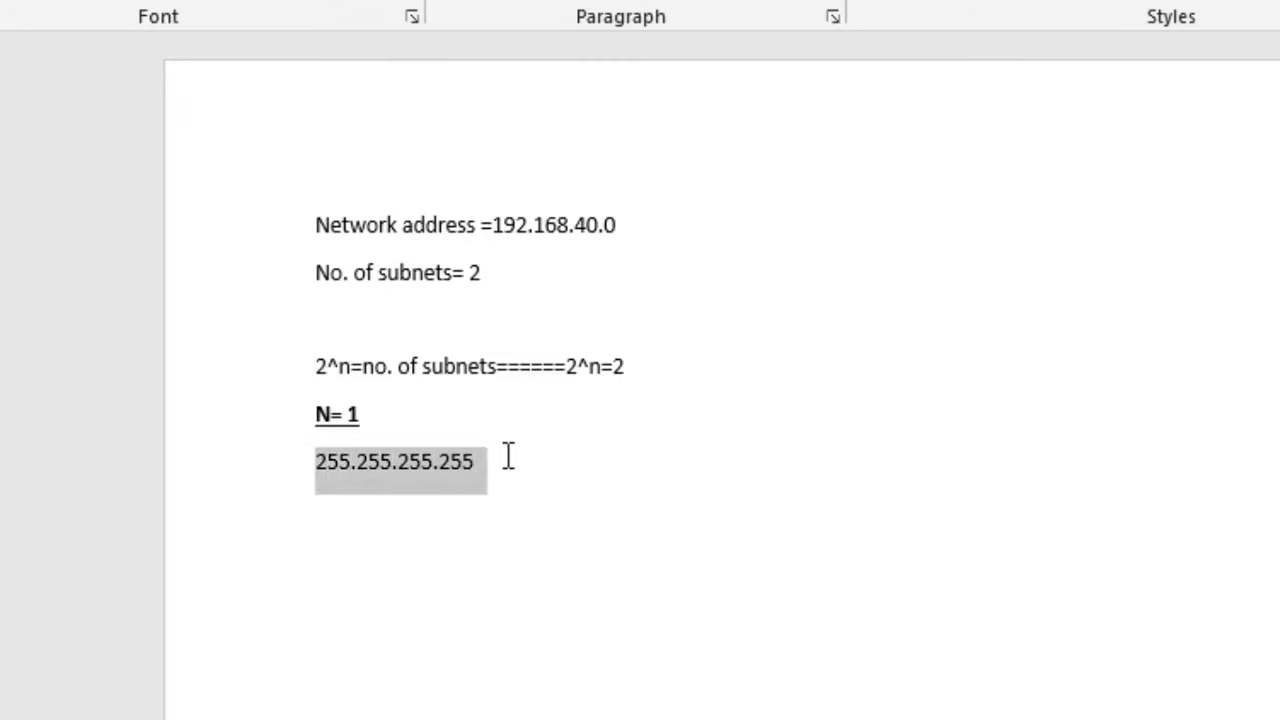
click(336, 472)
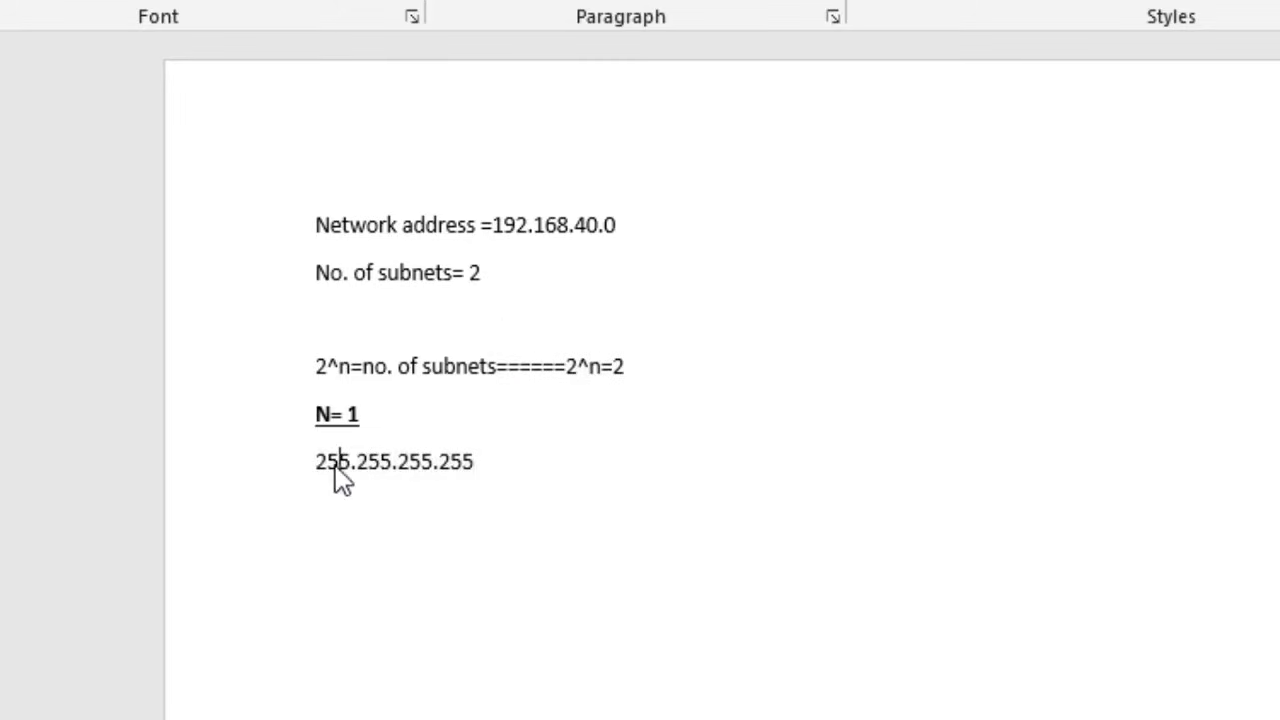
Enter the binary octet 11111111 on a new line below 255.255.255.255 and copy it
click(493, 466)
key(Return)
text(11111111)
drag(417, 509, 314, 509)
key(ctrl+c)
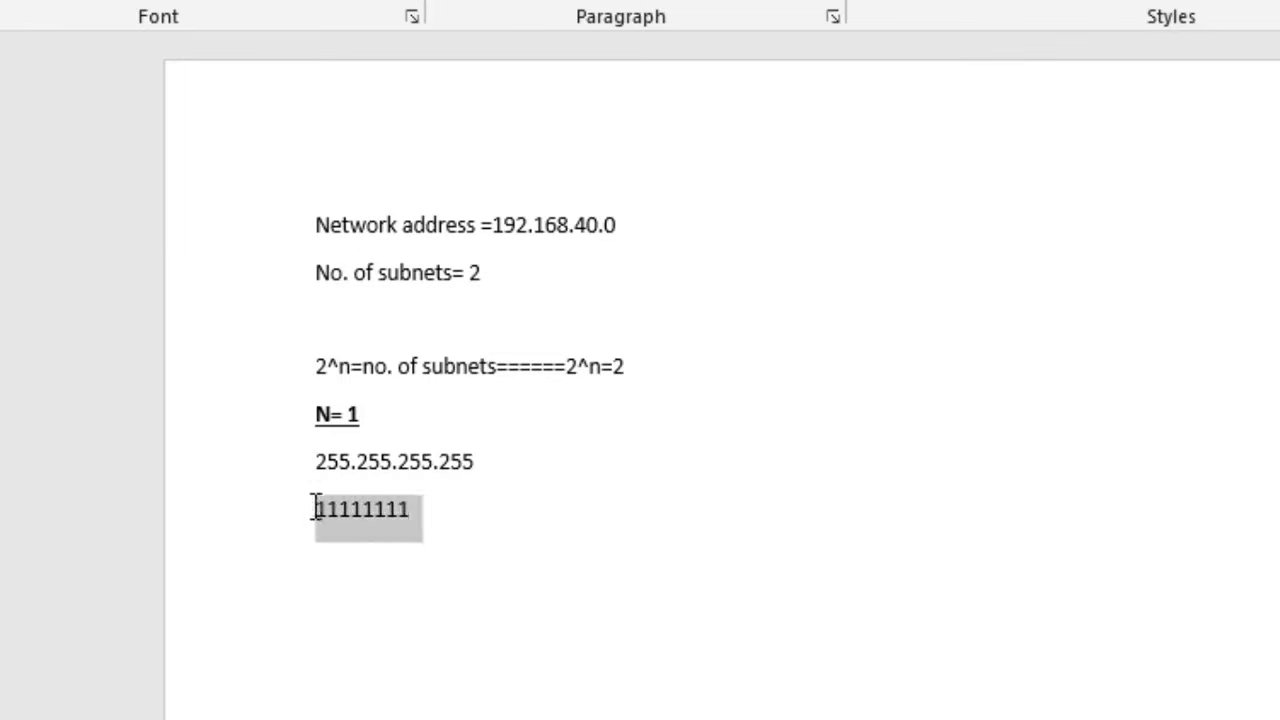
Extend the binary line to three dot-separated octets of 11111111 by pasting the copied octet twice
click(416, 530)
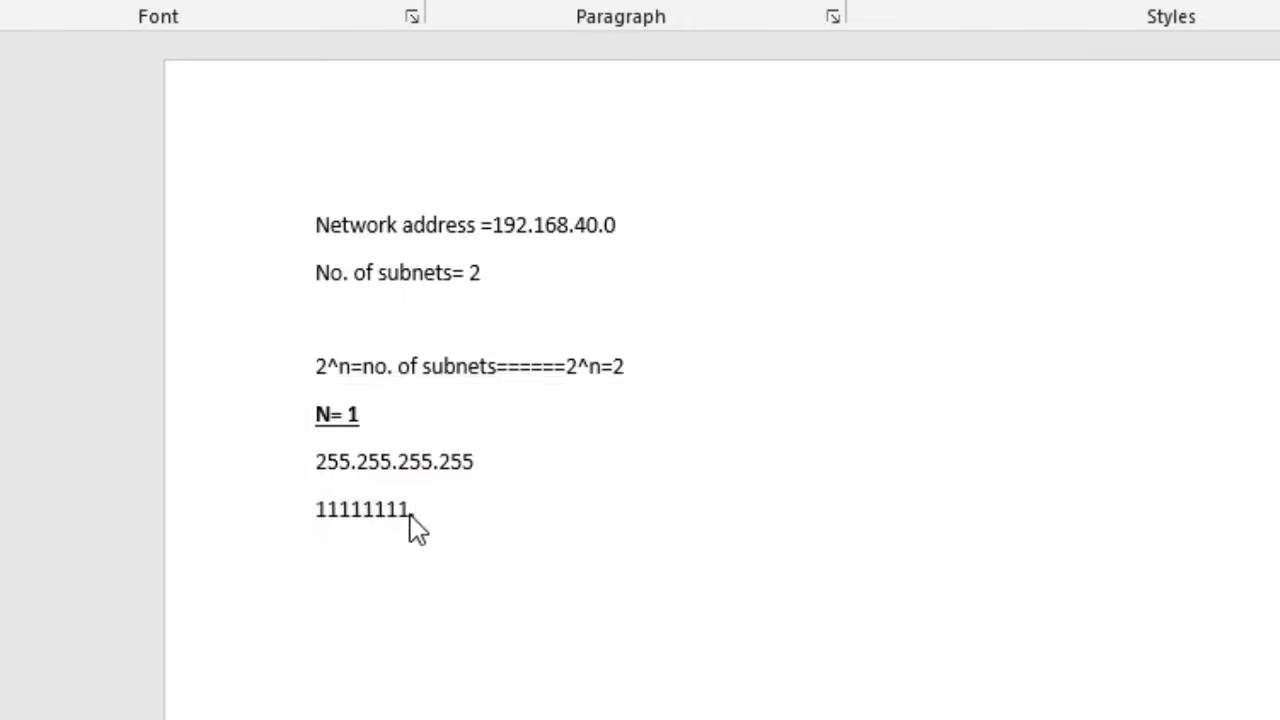
text(,)
key(ctrl+v)
click(521, 508)
text(.)
key(ctrl+v)
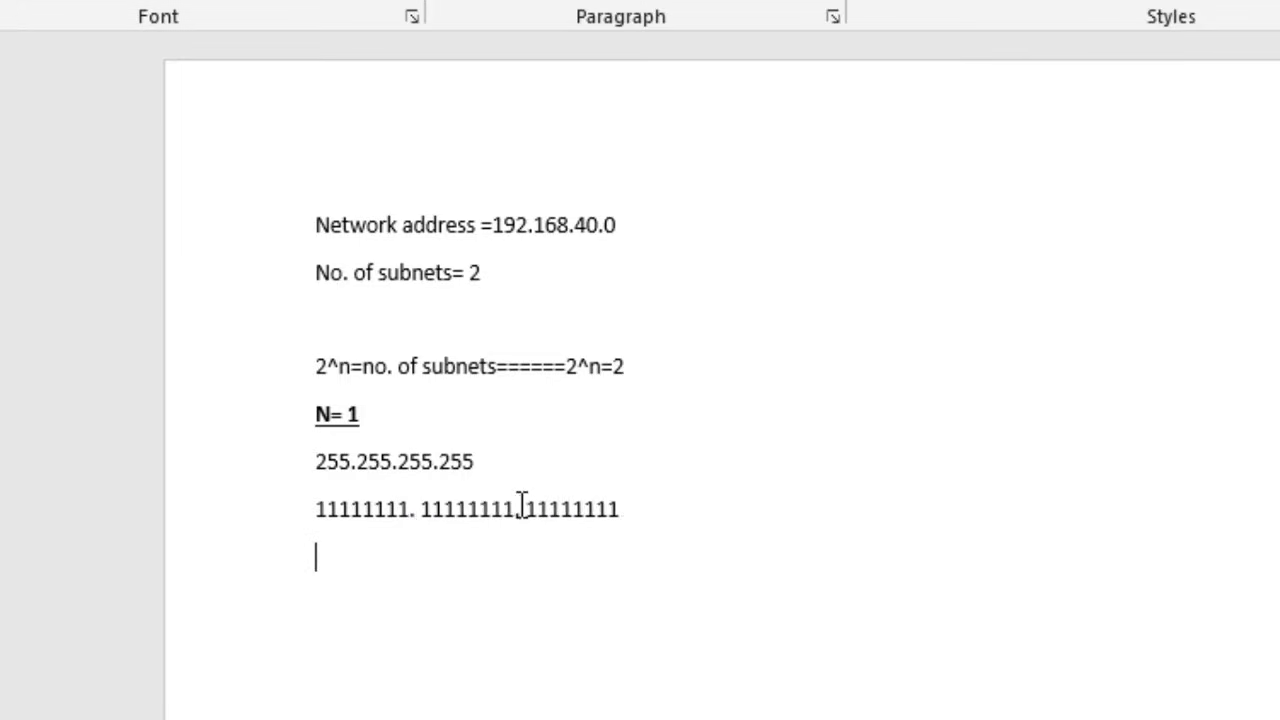
Complete the binary mask with the fourth octet 10000000, separated by a dot
drag(474, 461, 446, 463)
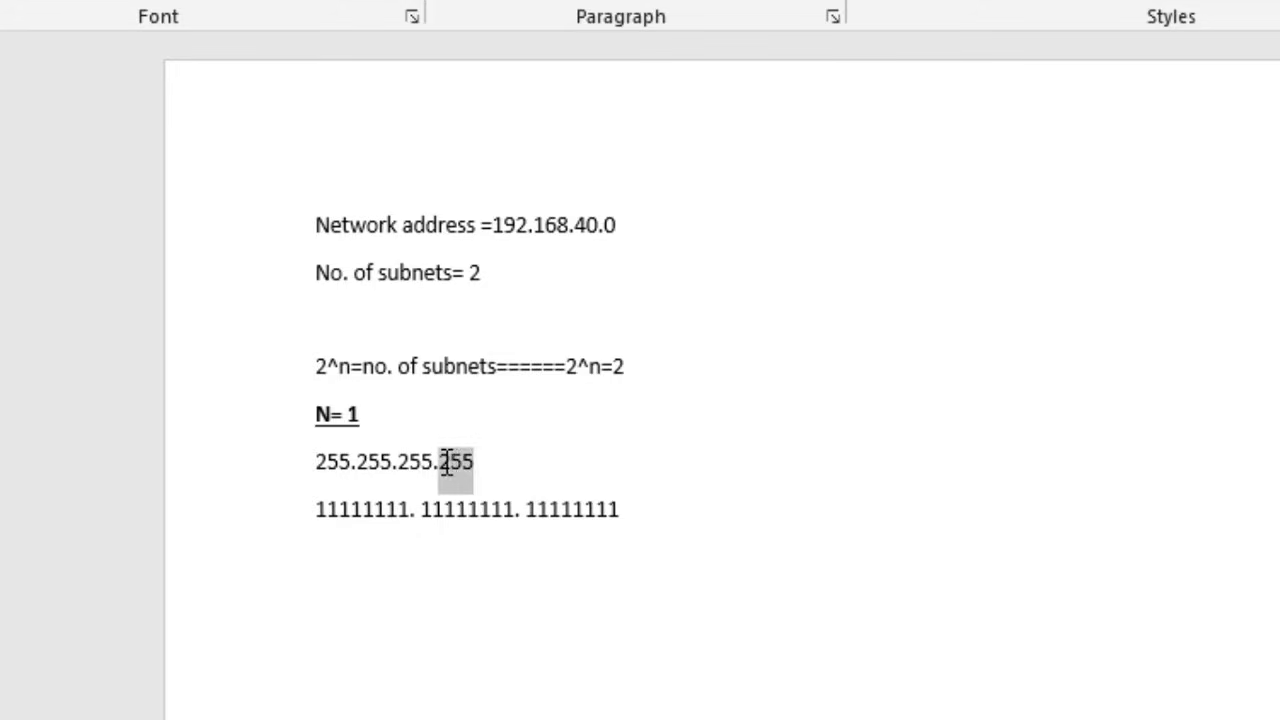
click(651, 506)
drag(368, 412, 631, 517)
click(626, 518)
text(100000)
text(00)
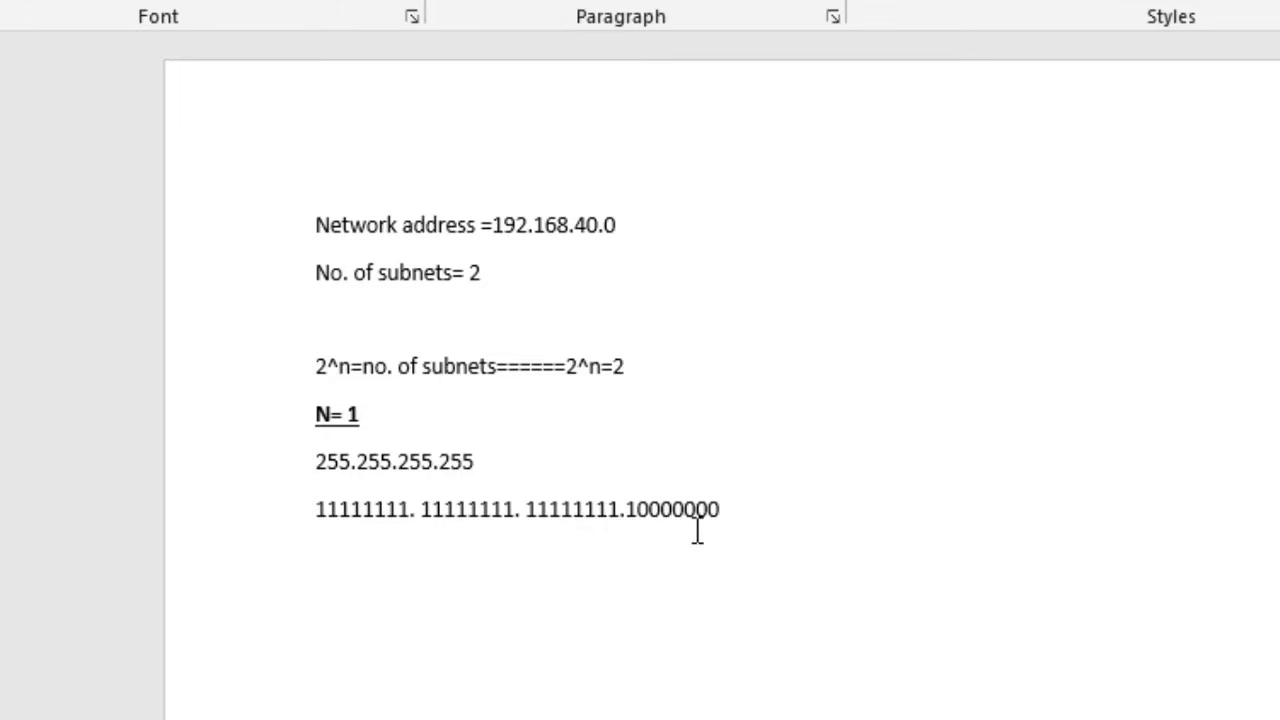
drag(728, 510, 343, 518)
click(330, 520)
drag(362, 413, 352, 410)
drag(641, 511, 693, 516)
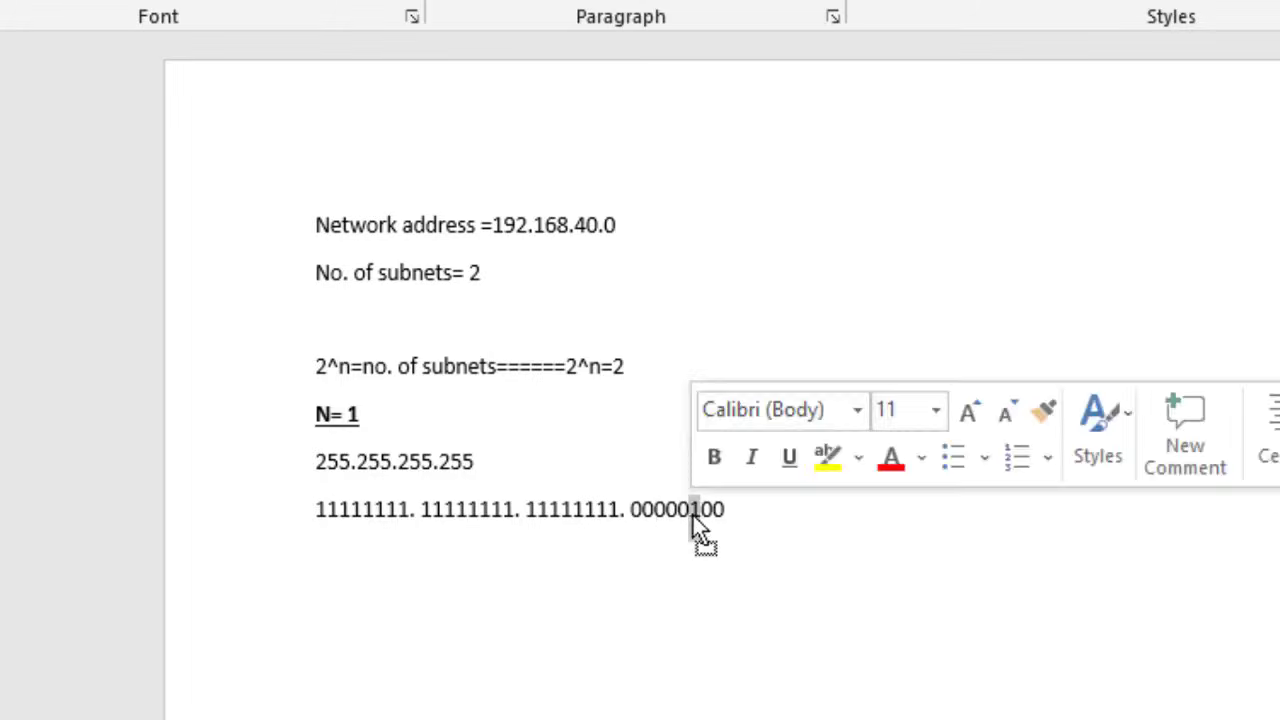
key(ctrl+z)
click(812, 514)
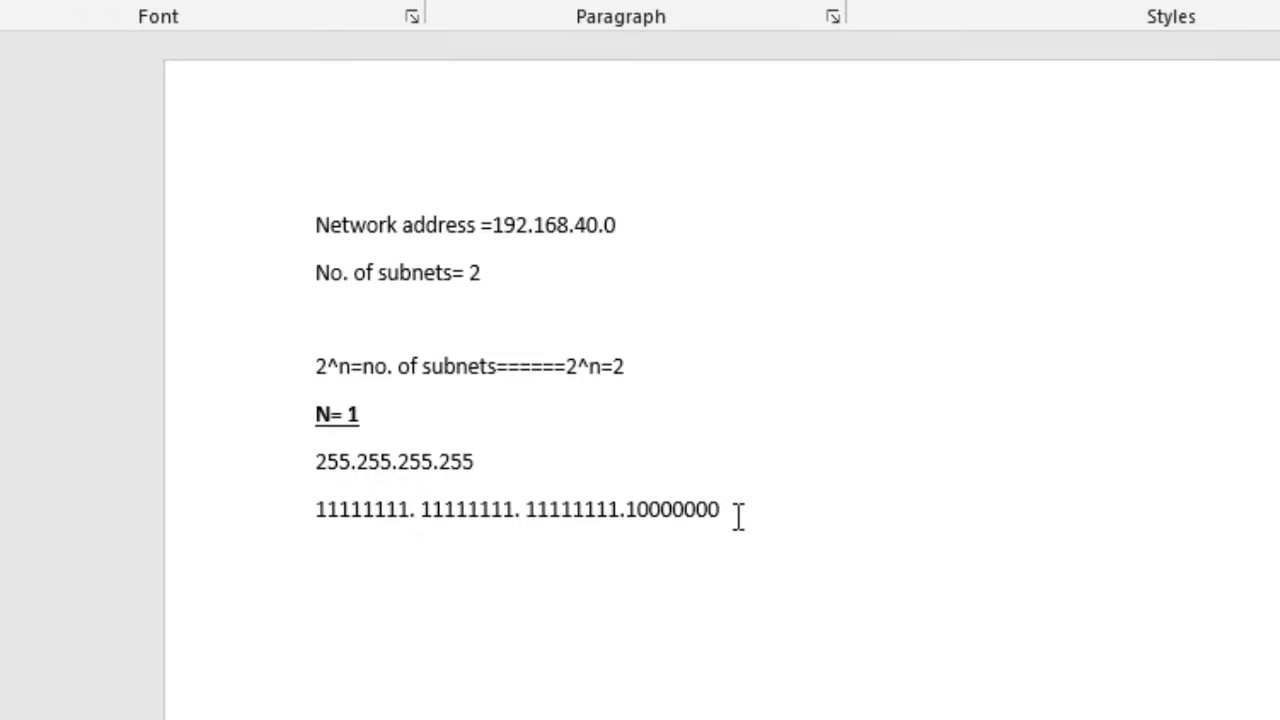
Enter the decimal equivalent 255.255.255.128 on a new line below the binary mask
drag(737, 517, 355, 520)
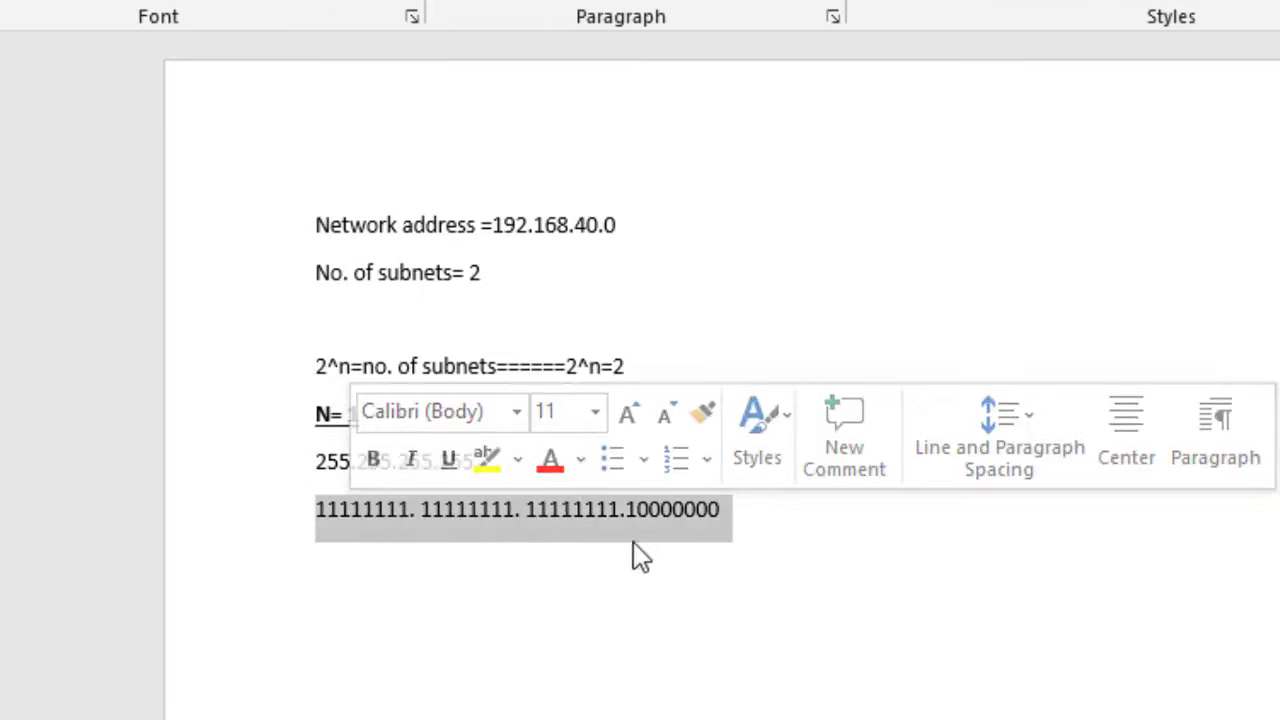
click(749, 527)
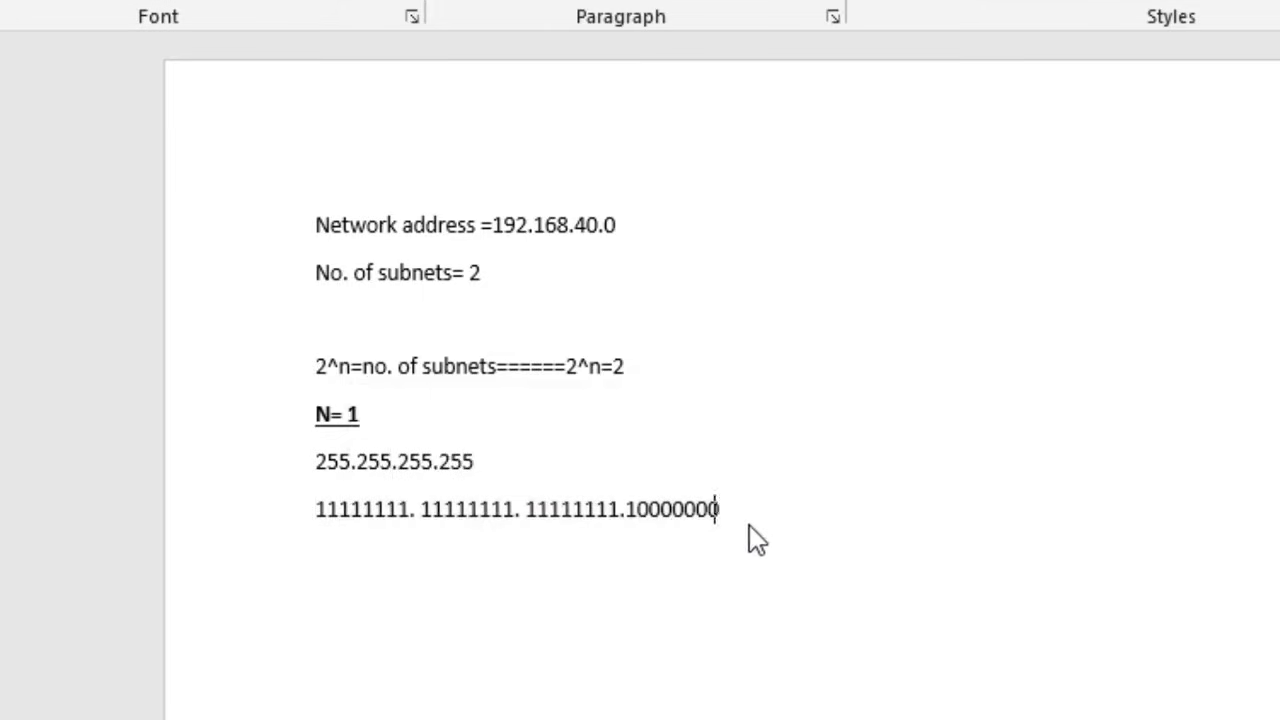
key(Return)
text(255.255)
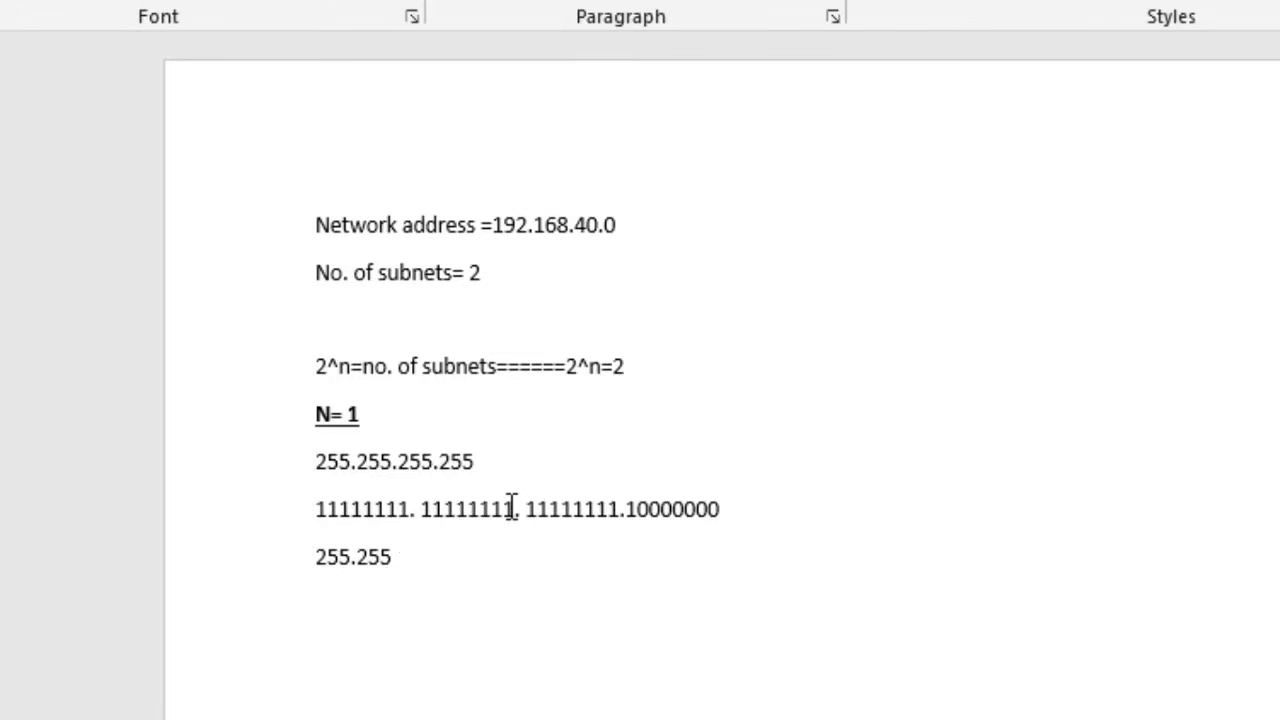
text(.255.)
click(735, 512)
key(Left)
click(707, 505)
drag(634, 509, 628, 509)
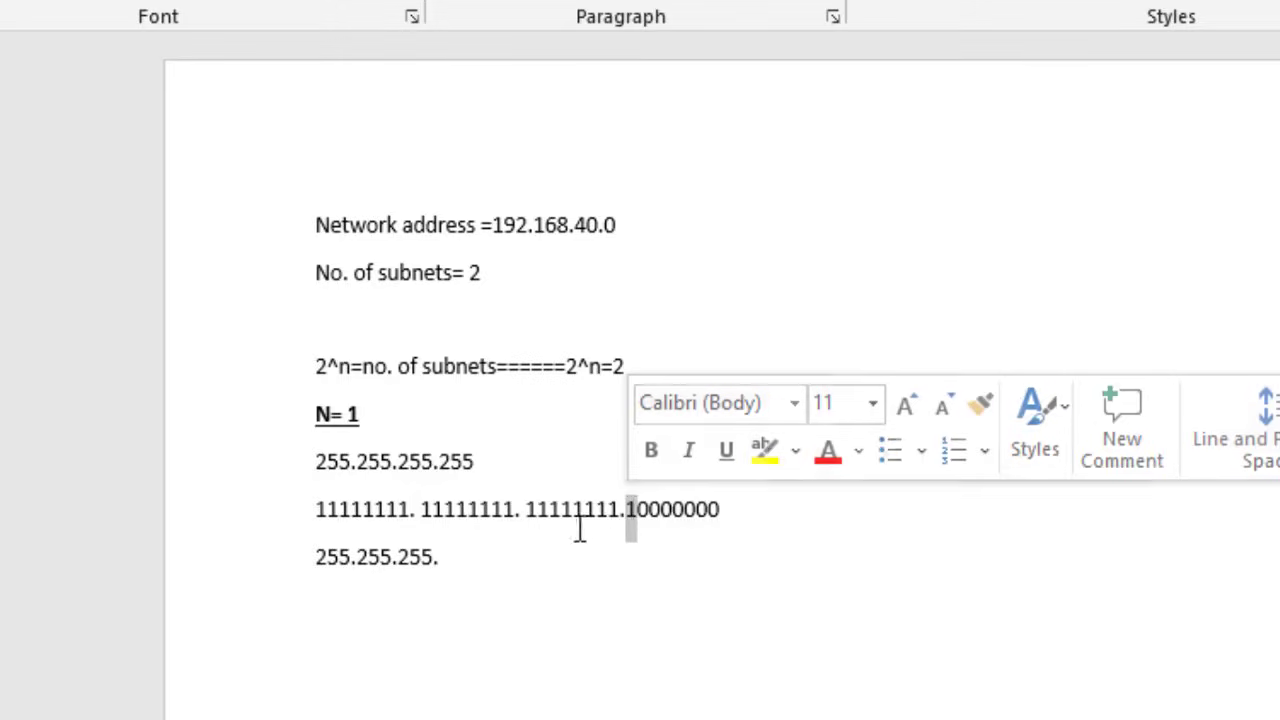
click(491, 551)
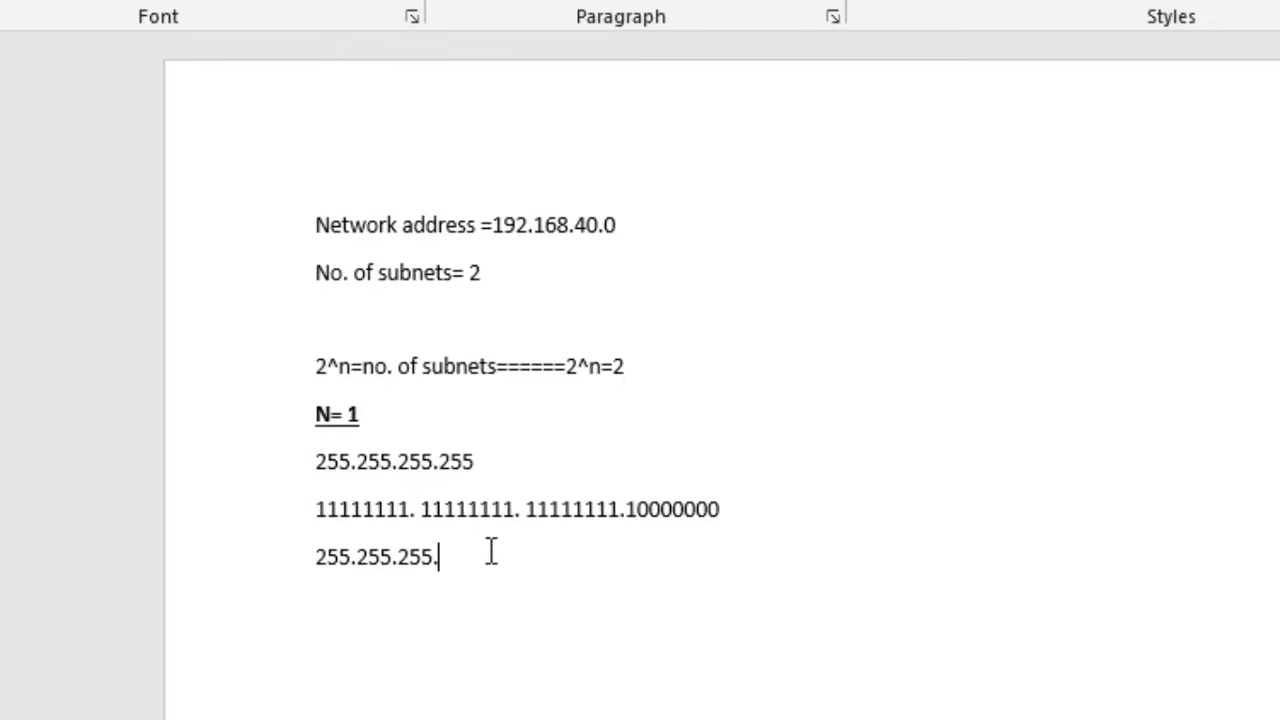
text(128)
Label 255.255.255.128 as the subnet mask by adding an equals-sign arrow and the text "subnet mask" after it
text(====)
text(>)
text(subnes)
text(t)
key(BackSpace)
key(BackSpace)
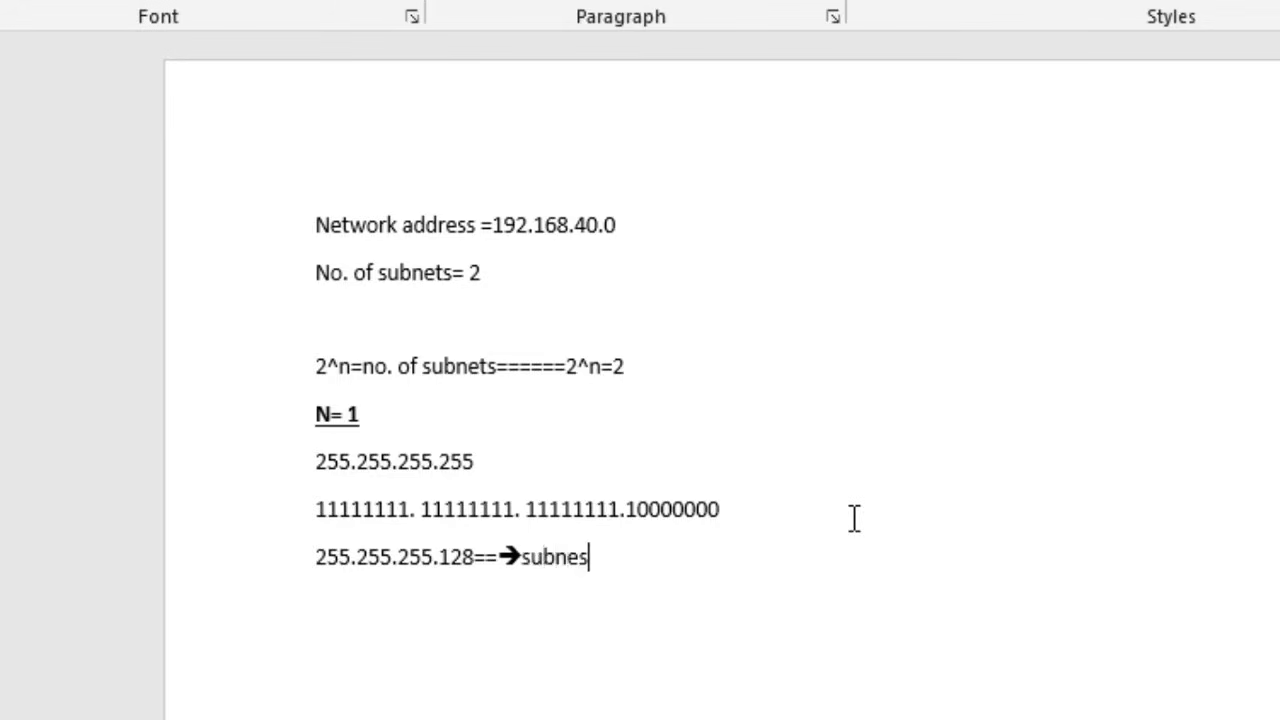
text(t mask)
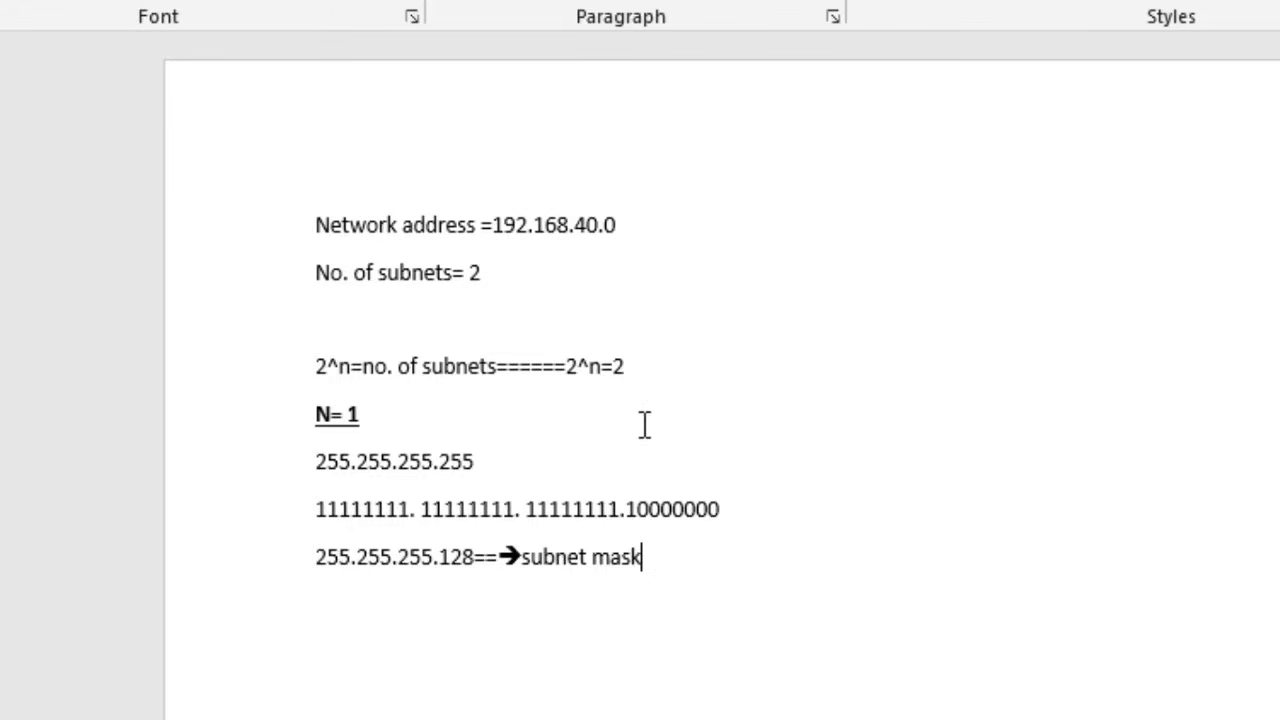
drag(716, 525, 314, 530)
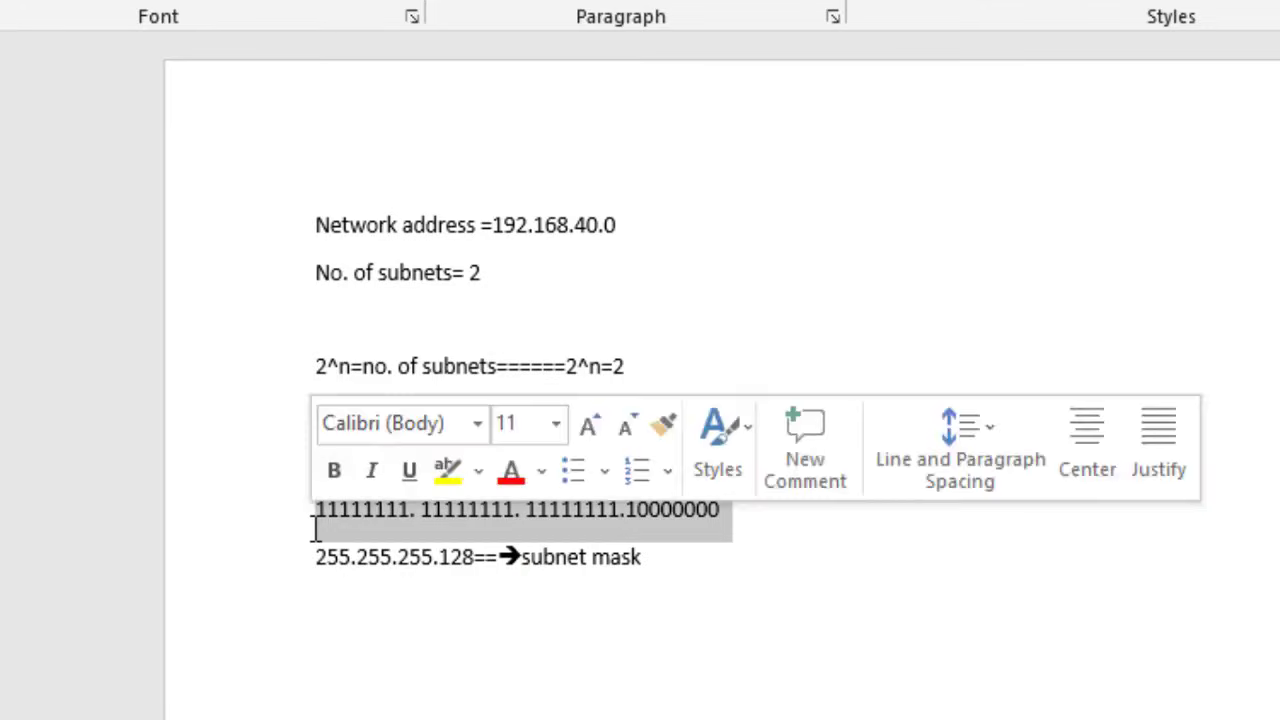
click(747, 556)
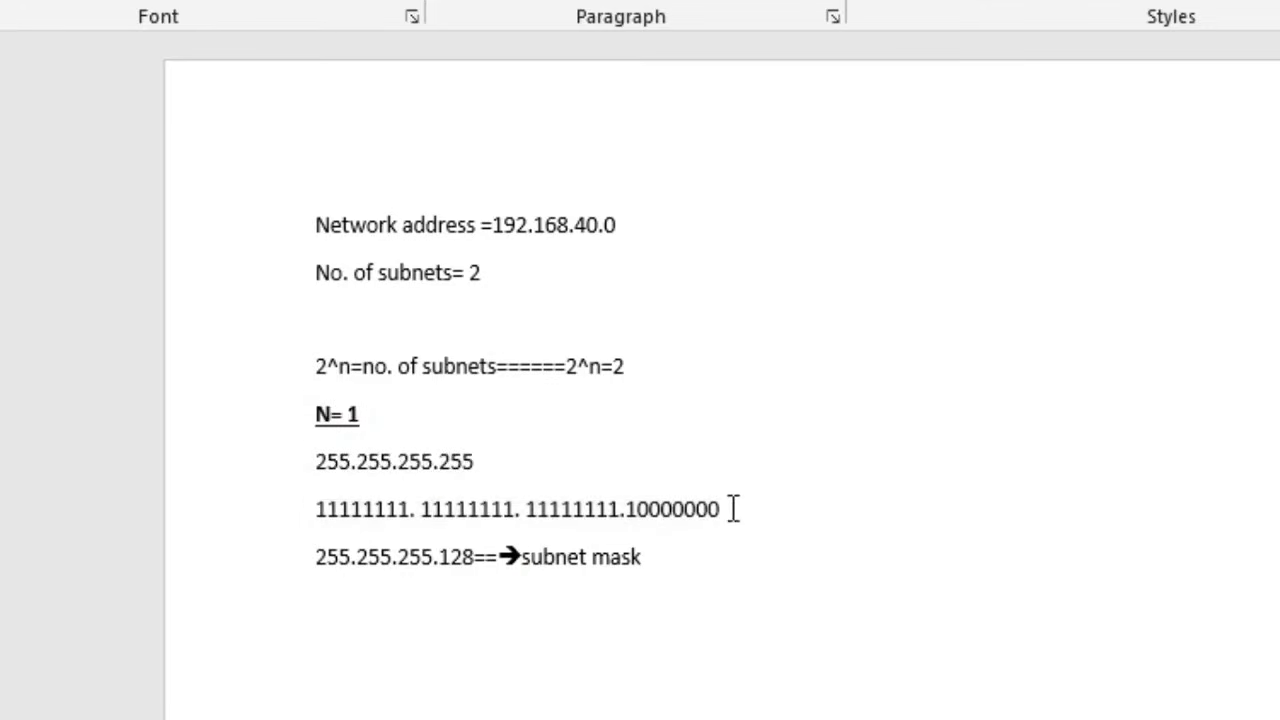
drag(732, 510, 625, 509)
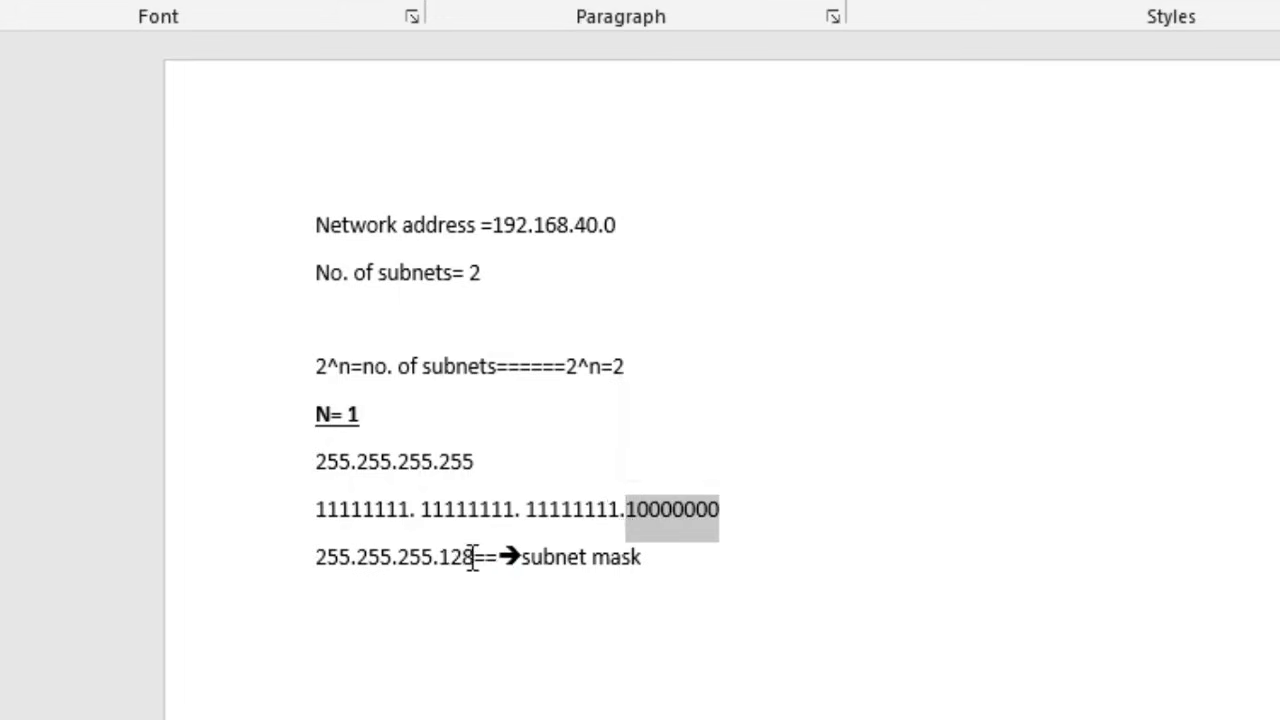
drag(474, 557, 443, 557)
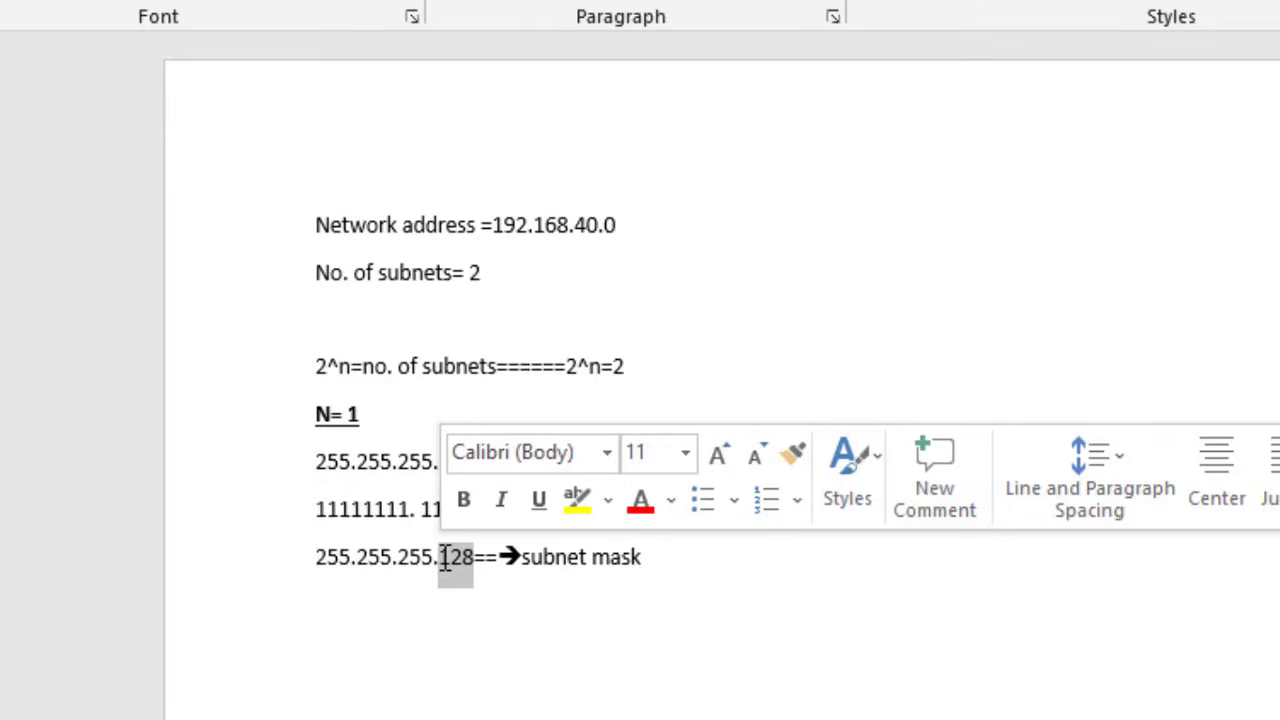
click(699, 562)
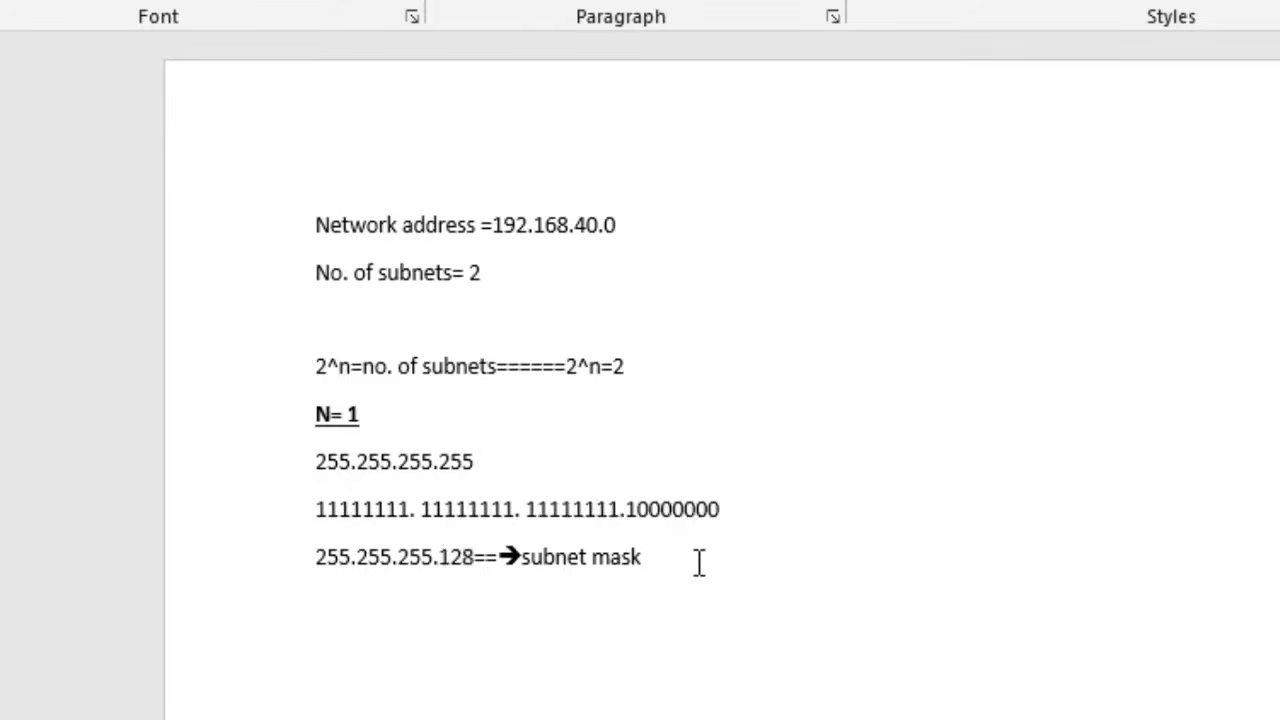
key(Return)
key(Return)
drag(640, 503, 629, 503)
key(ctrl+c)
drag(440, 557, 452, 557)
key(ctrl+v)
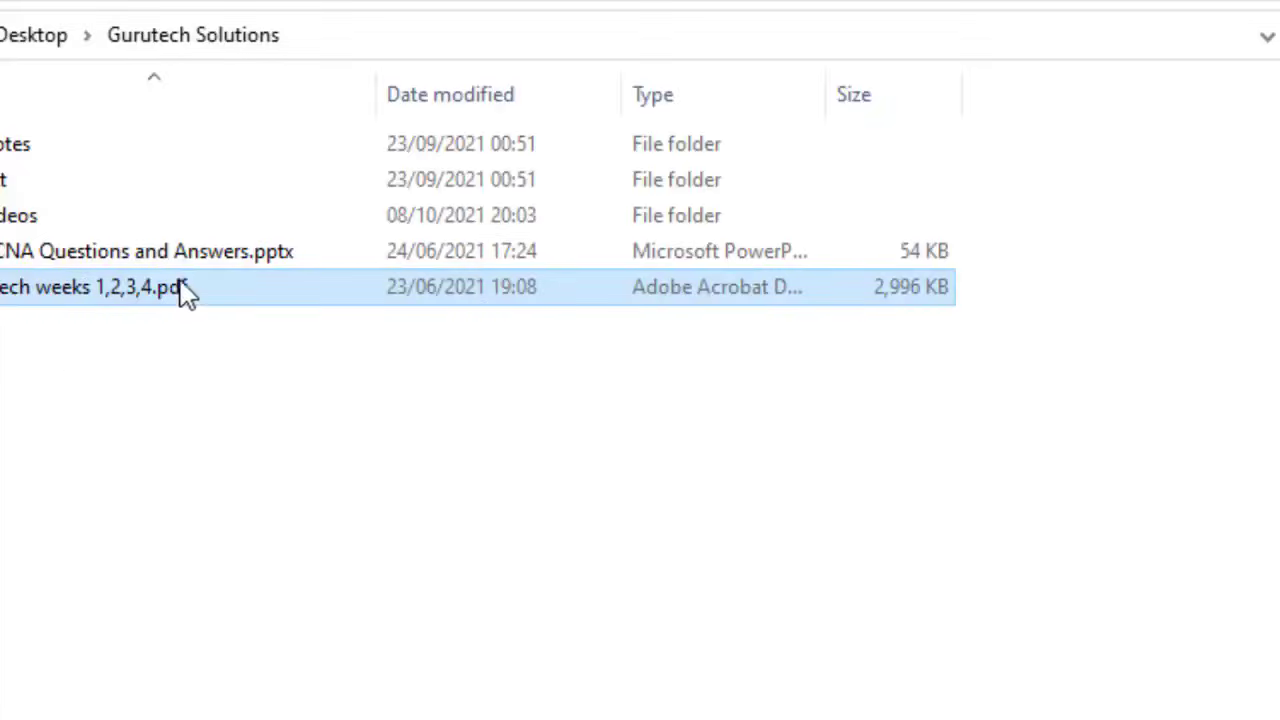
Consult the subnet mask and block size table in the weeks 1,2,3,4 PDF from the Gurutech Solutions folder, and close the PDF
click(178, 305)
click(171, 300)
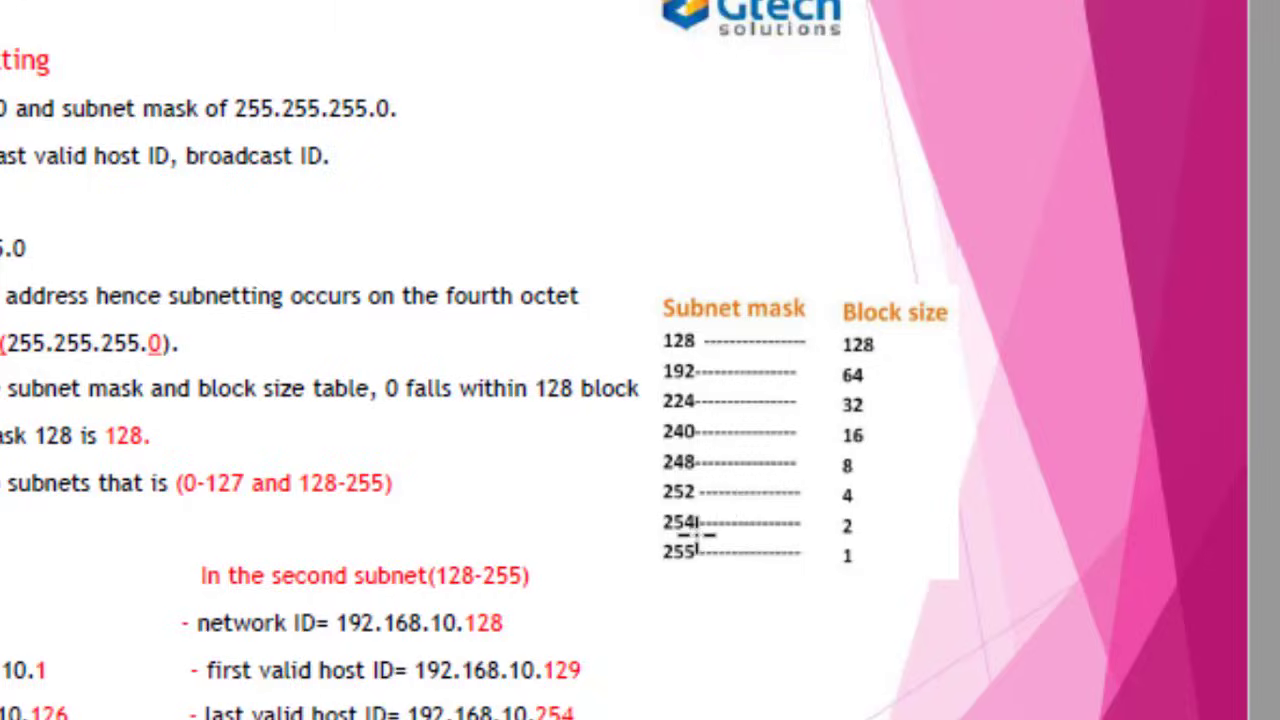
key(alt+F4)
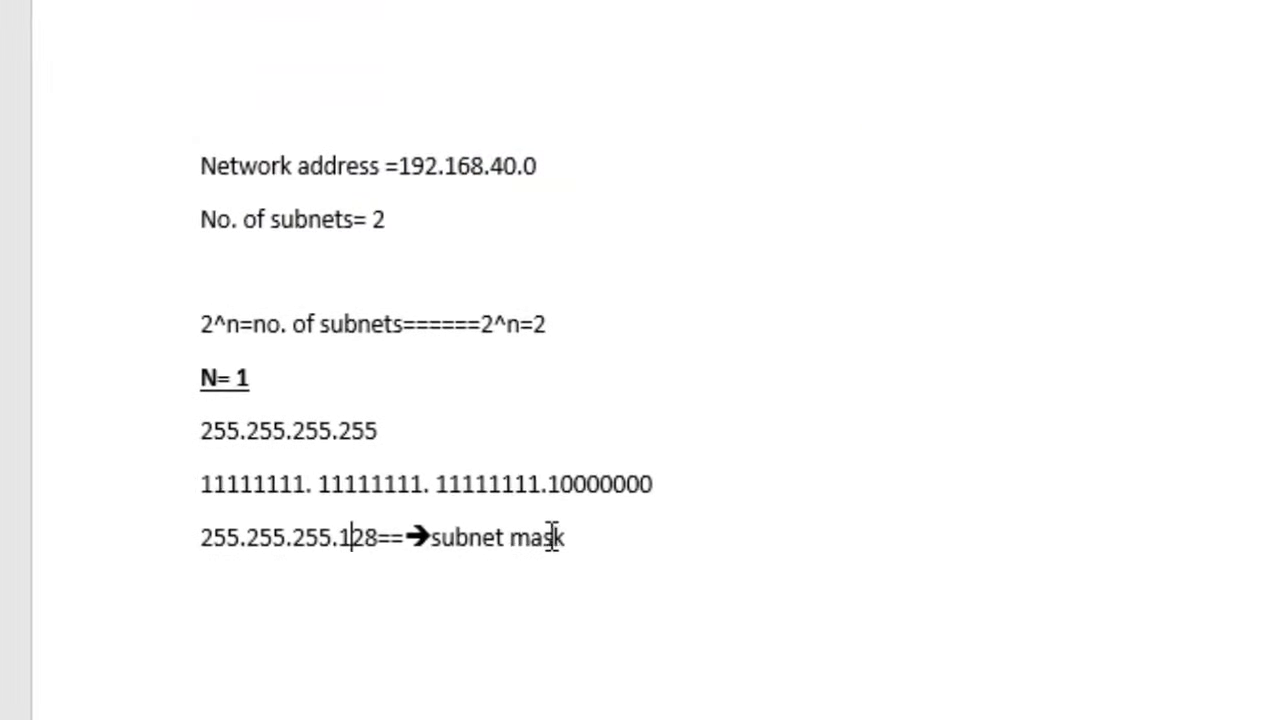
Add the heading "1st Subnet" below the subnet mask line, leaving a blank line between them, and start a new line under it
drag(586, 537, 203, 543)
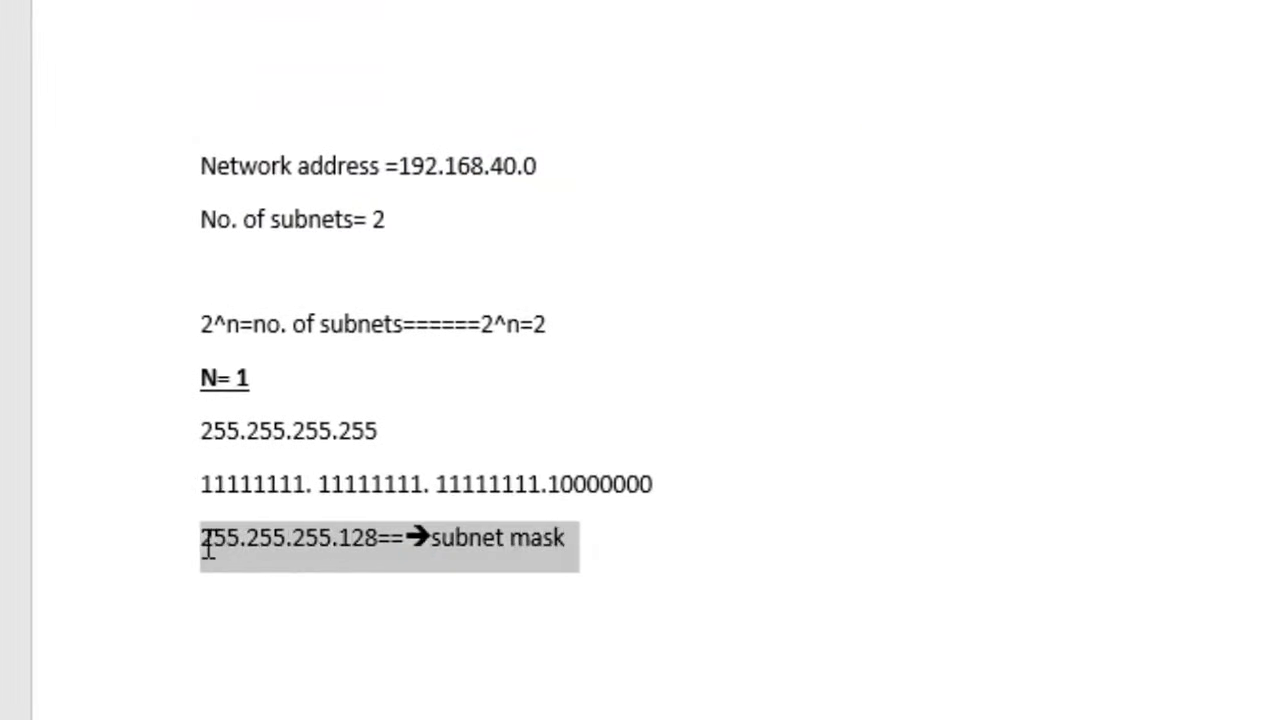
click(355, 542)
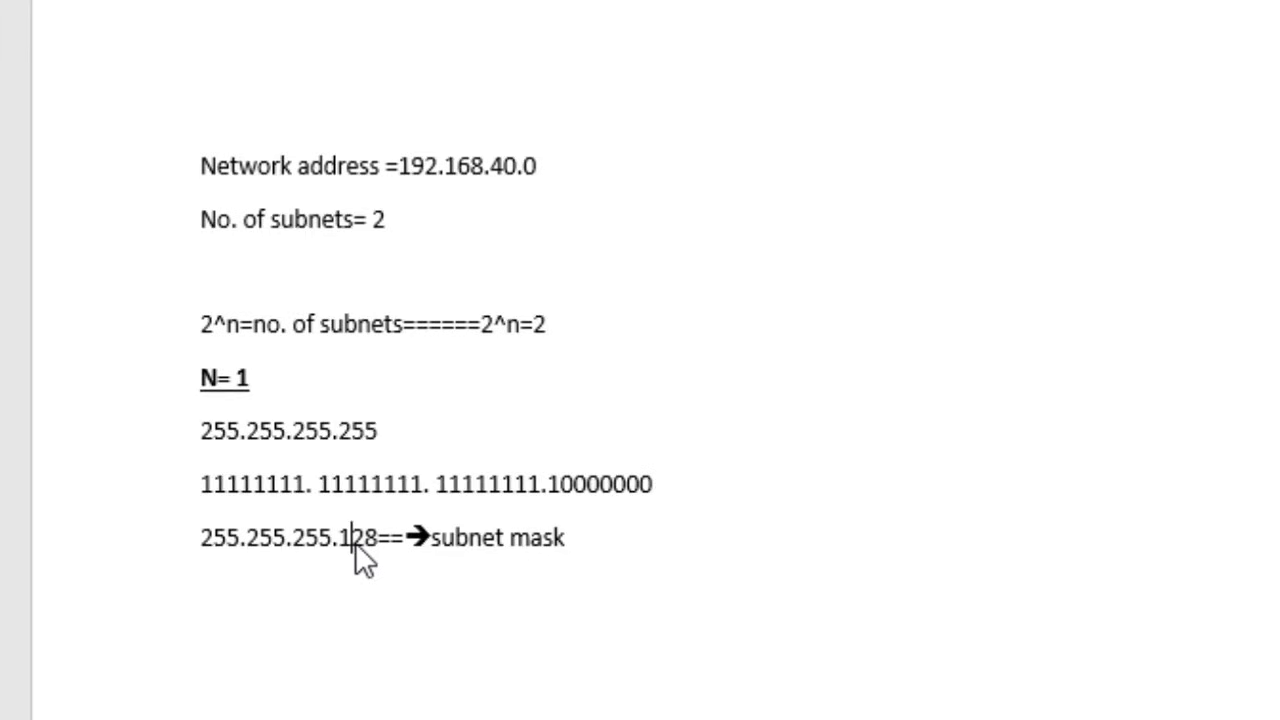
click(353, 542)
click(620, 549)
key(Return)
key(Return)
text(1st )
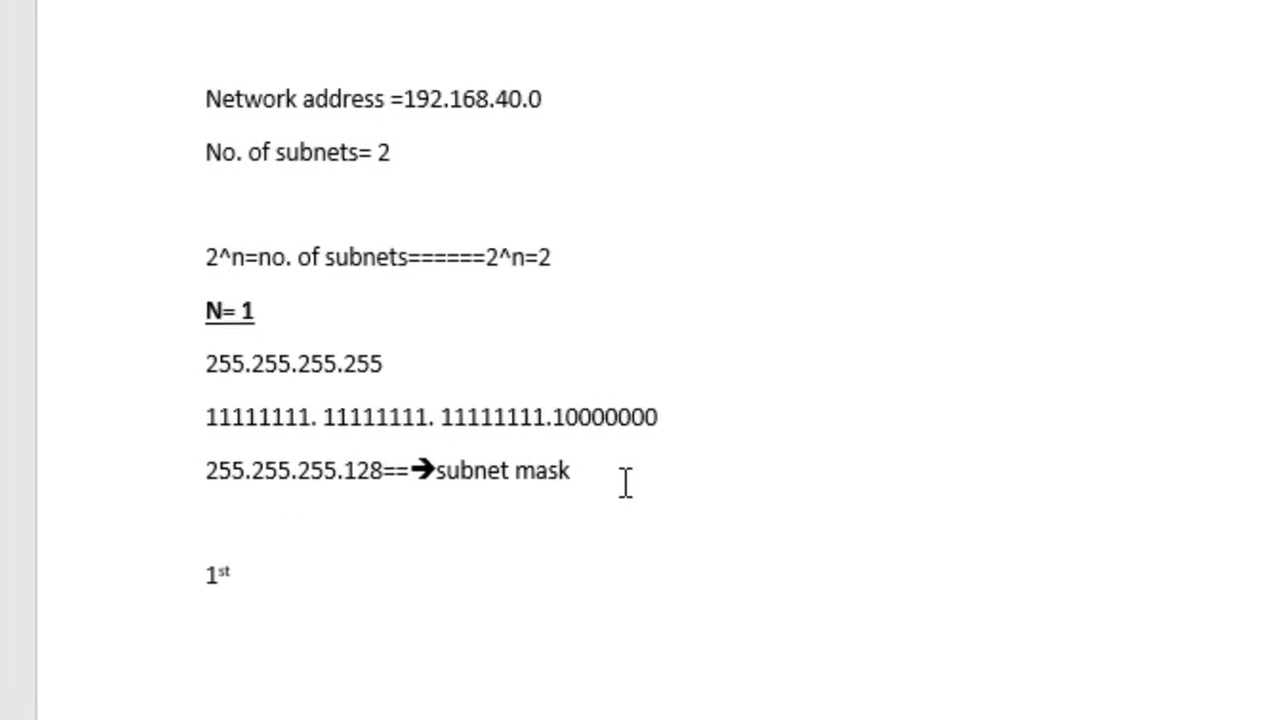
text(Subnet)
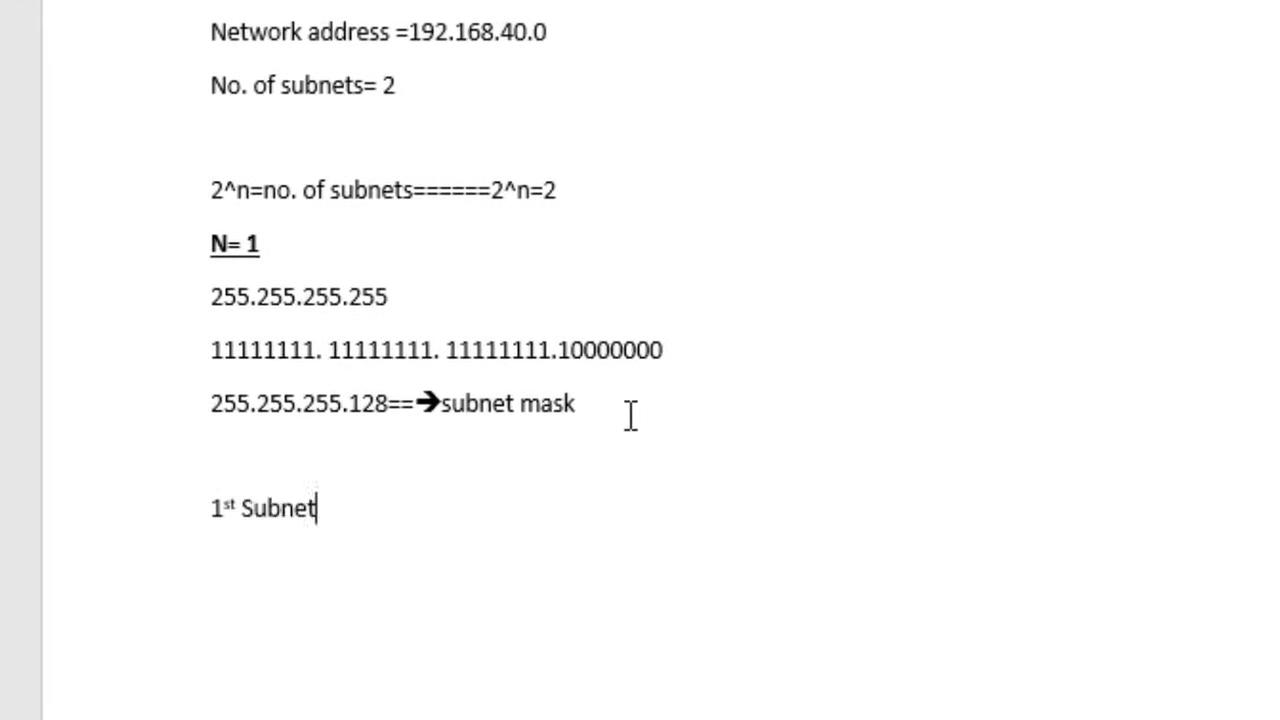
key(Return)
drag(207, 418, 396, 422)
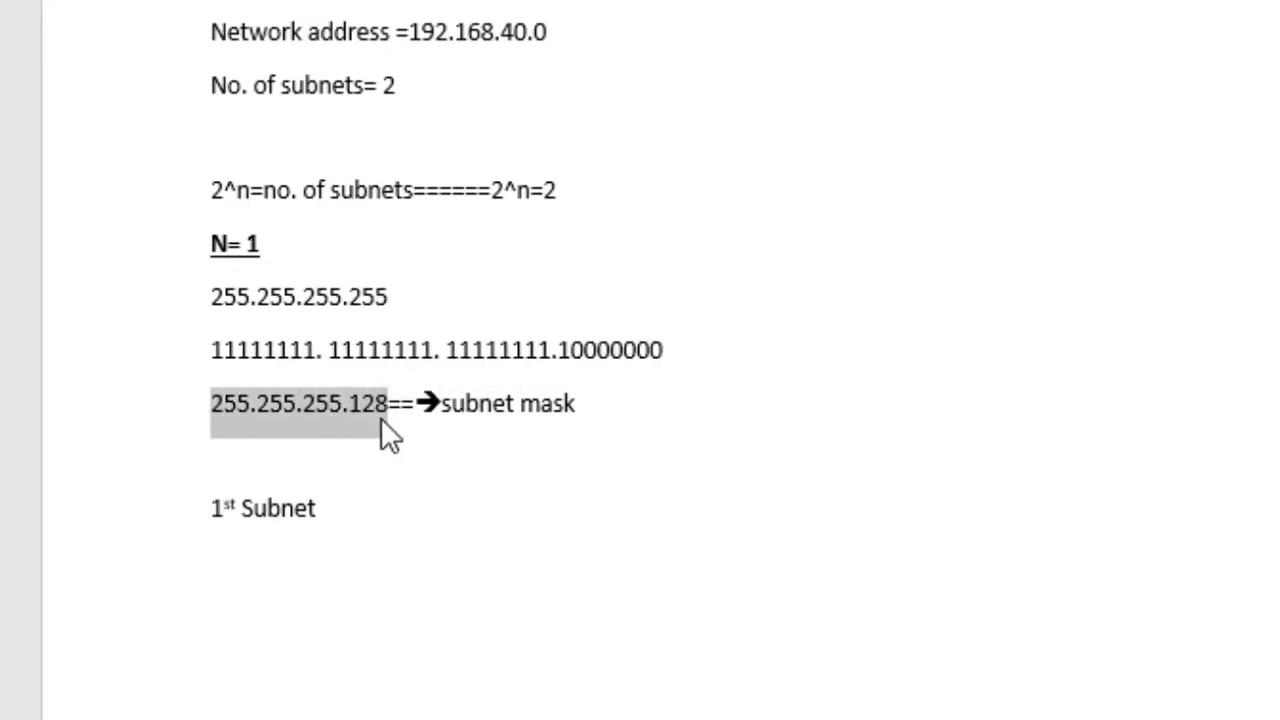
click(260, 563)
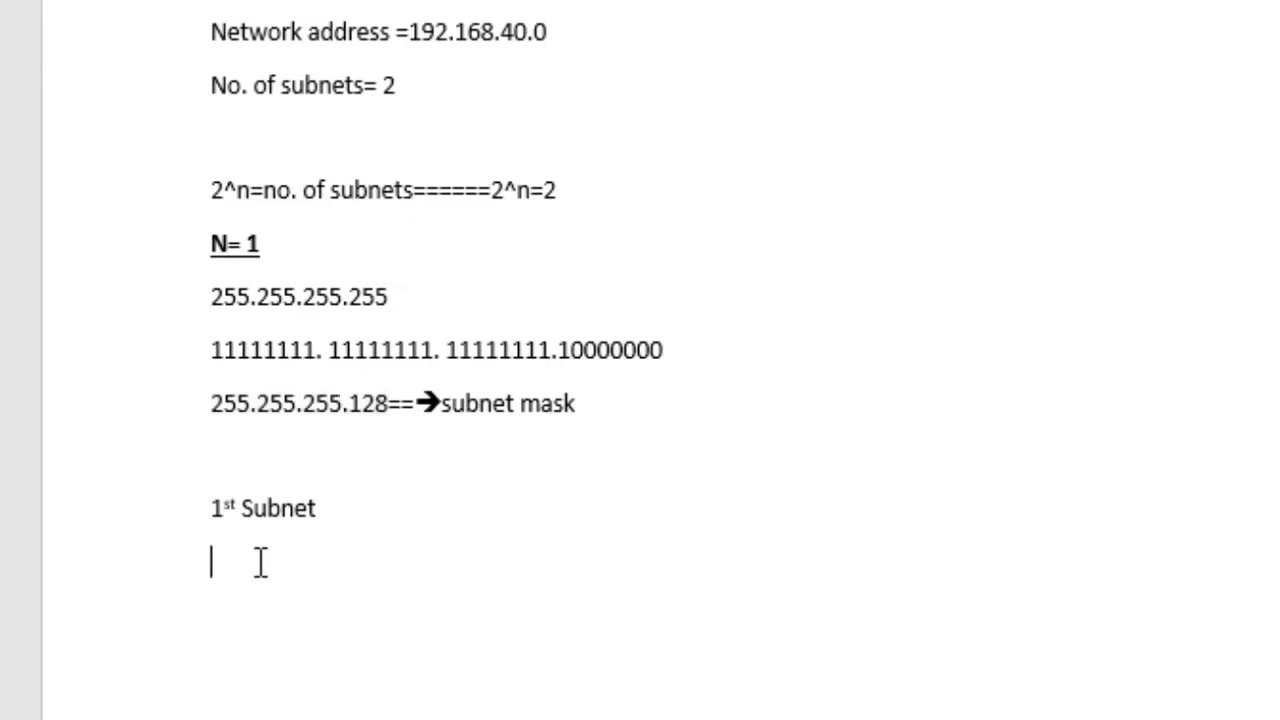
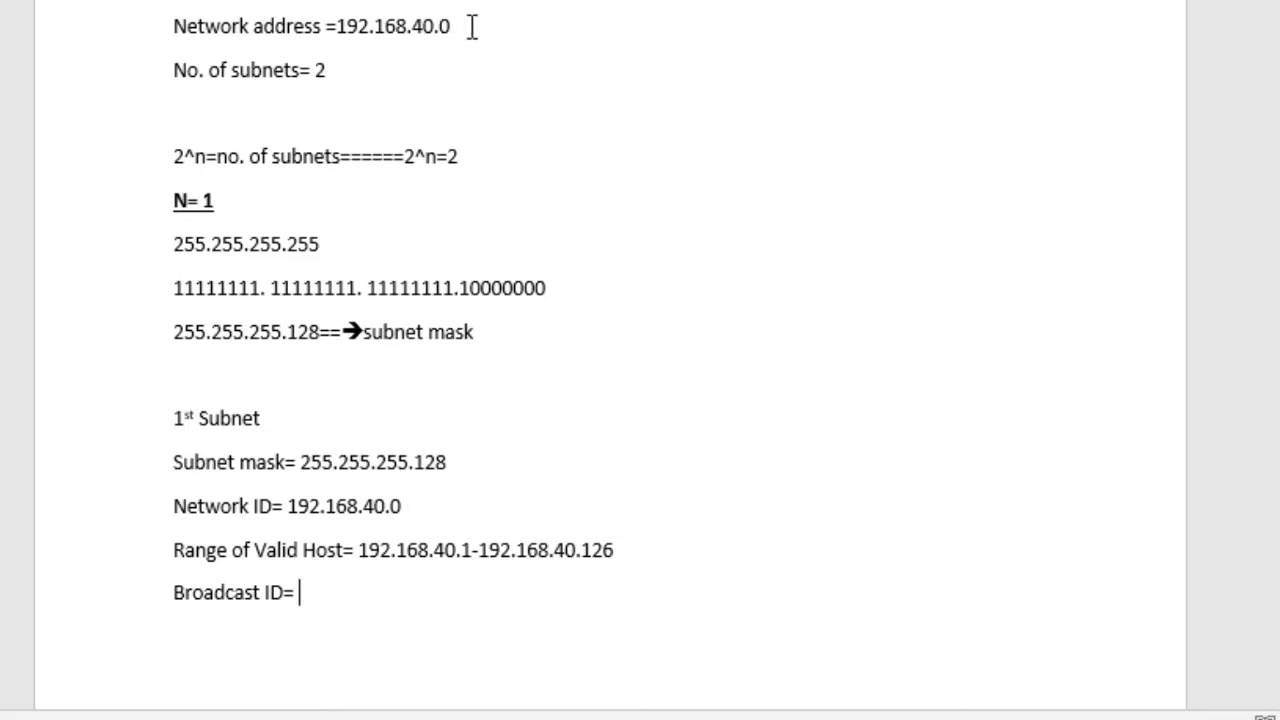
Fill in the 1st subnet's Broadcast ID as 192.168.40.127
drag(451, 27, 443, 28)
click(357, 591)
text(192.168.40.0)
key(BackSpace)
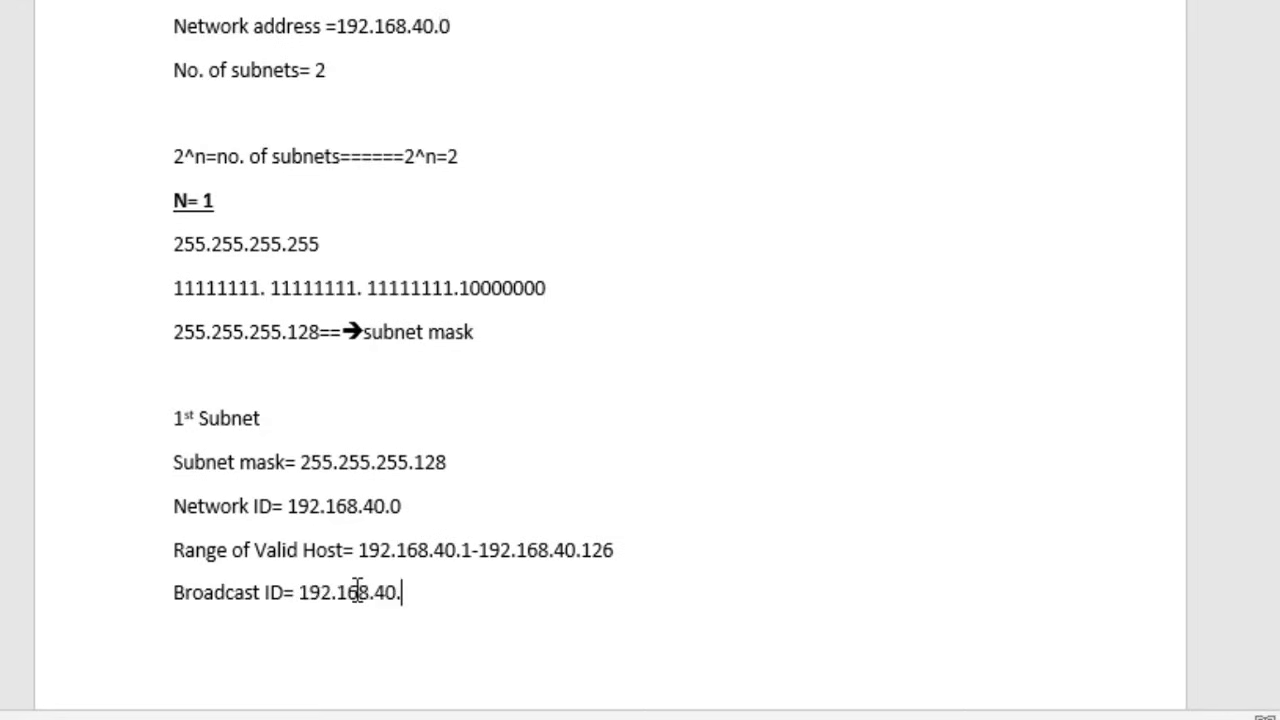
text(127)
drag(402, 506, 389, 506)
drag(453, 592, 412, 598)
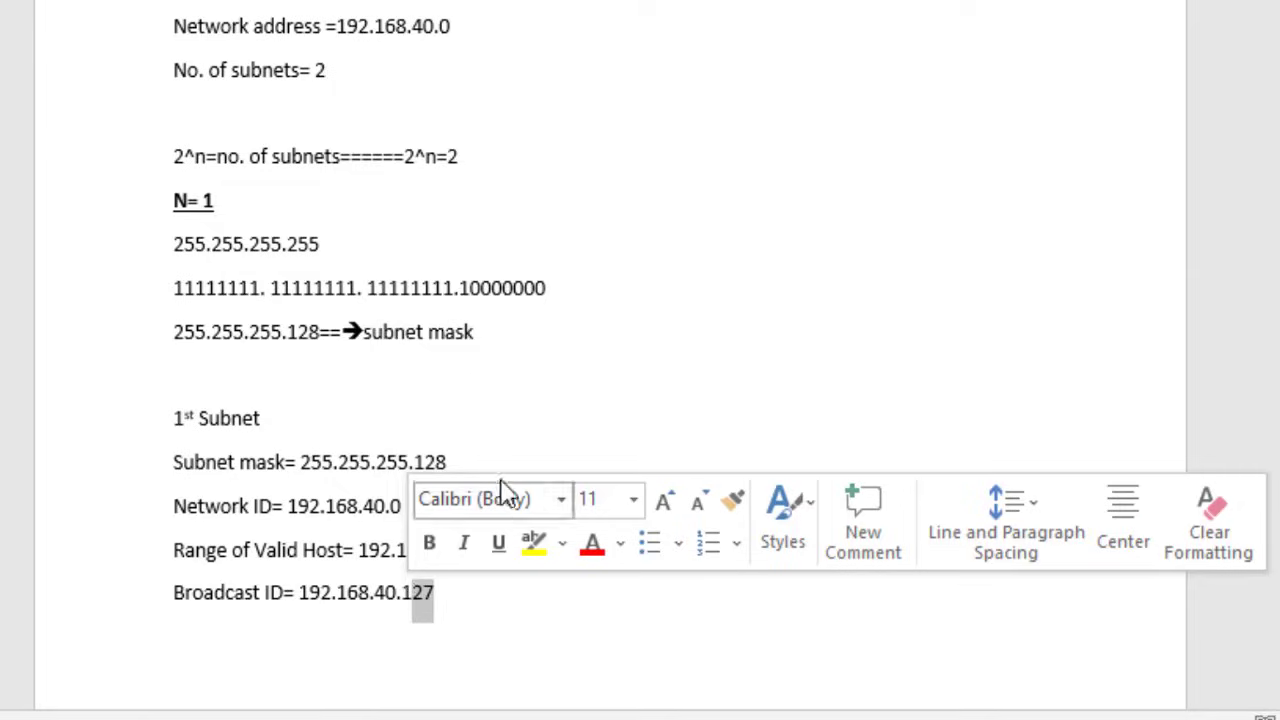
click(670, 346)
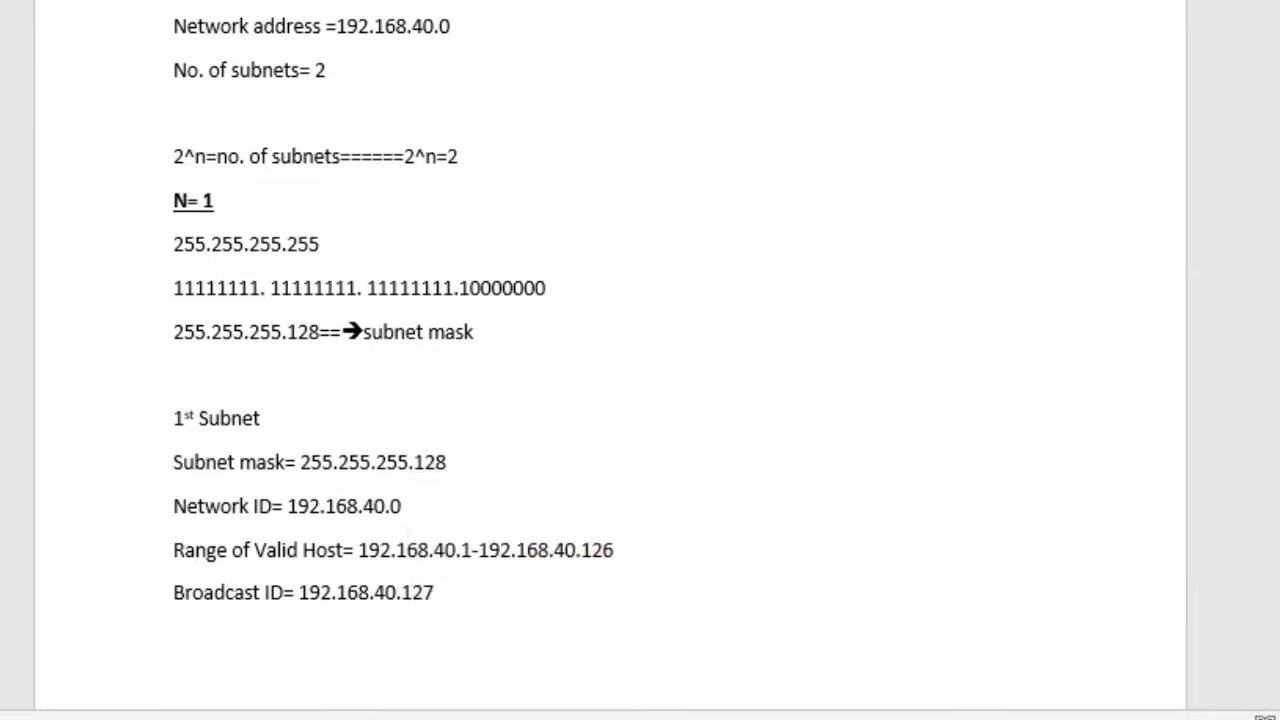
Duplicate the whole 1st Subnet block, from its heading to the Broadcast ID line, directly below the original
scroll(640, 360, down, 2)
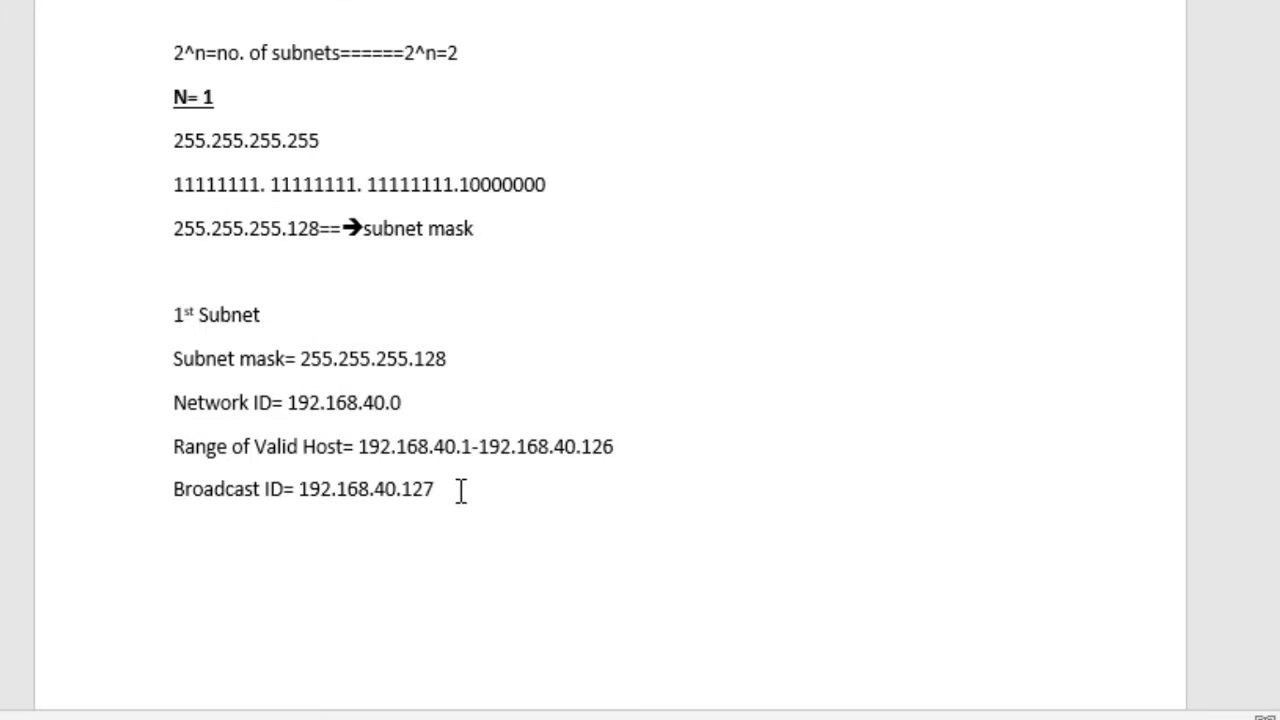
drag(460, 490, 120, 318)
key(ctrl+c)
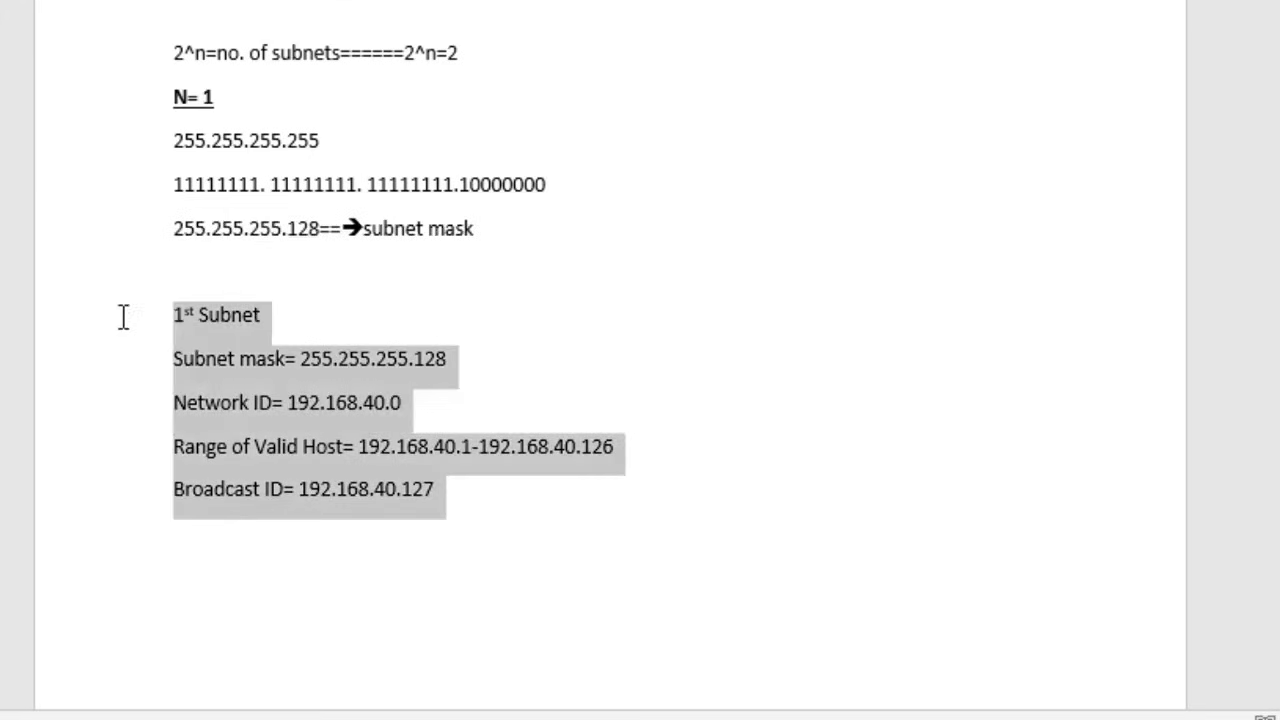
click(489, 520)
key(Return)
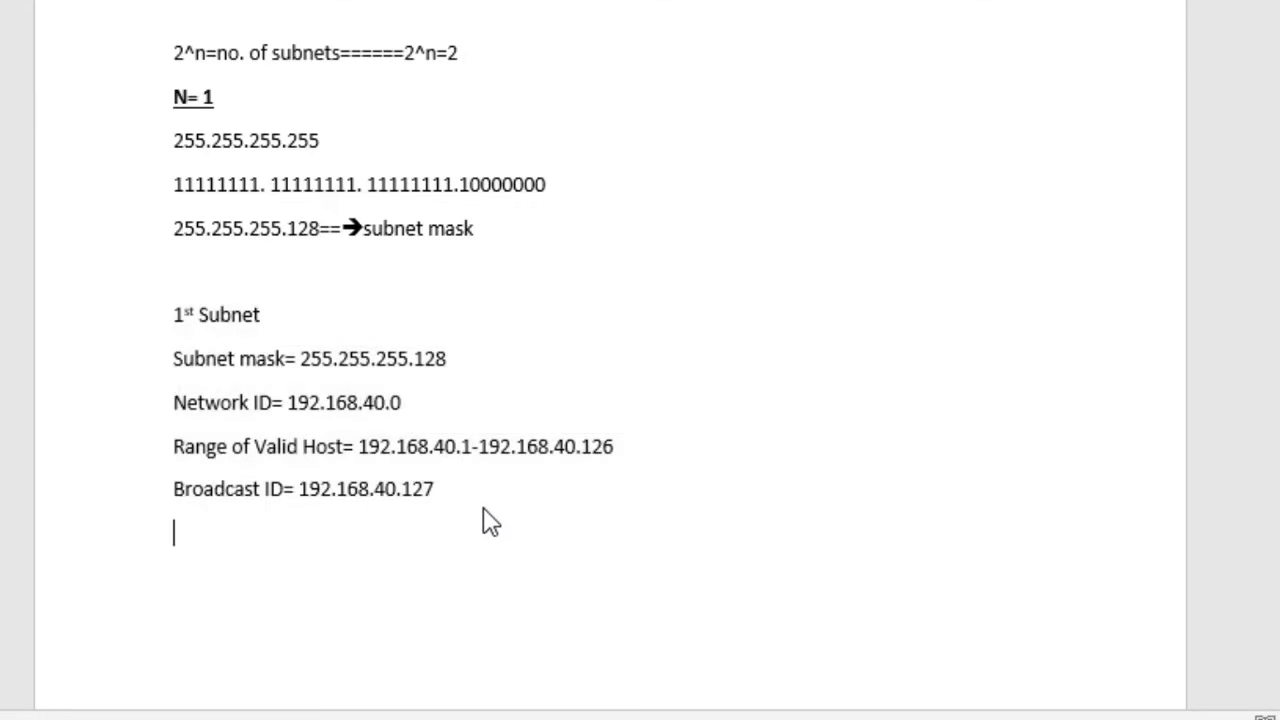
key(ctrl+v)
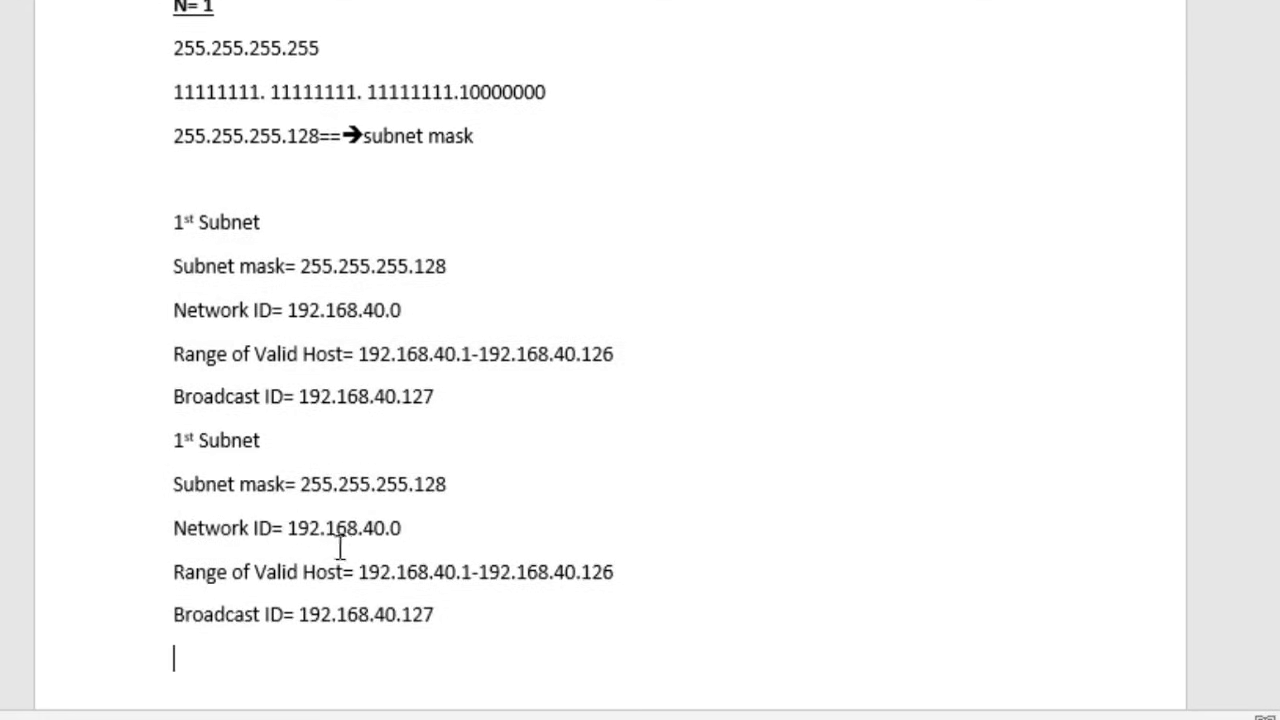
Insert a blank line between the two subnet blocks and change the duplicated block's heading to "2nd Subnet"
click(449, 396)
key(Return)
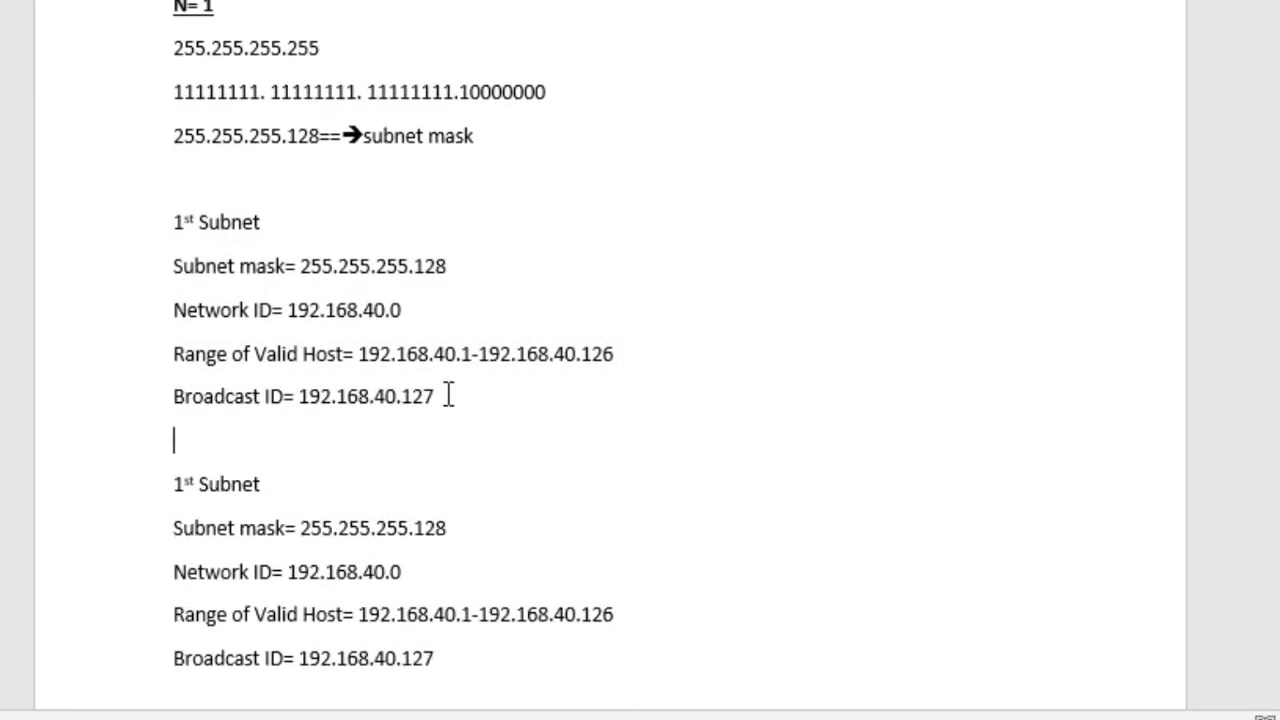
click(194, 486)
key(shift+Home)
text(2nd)
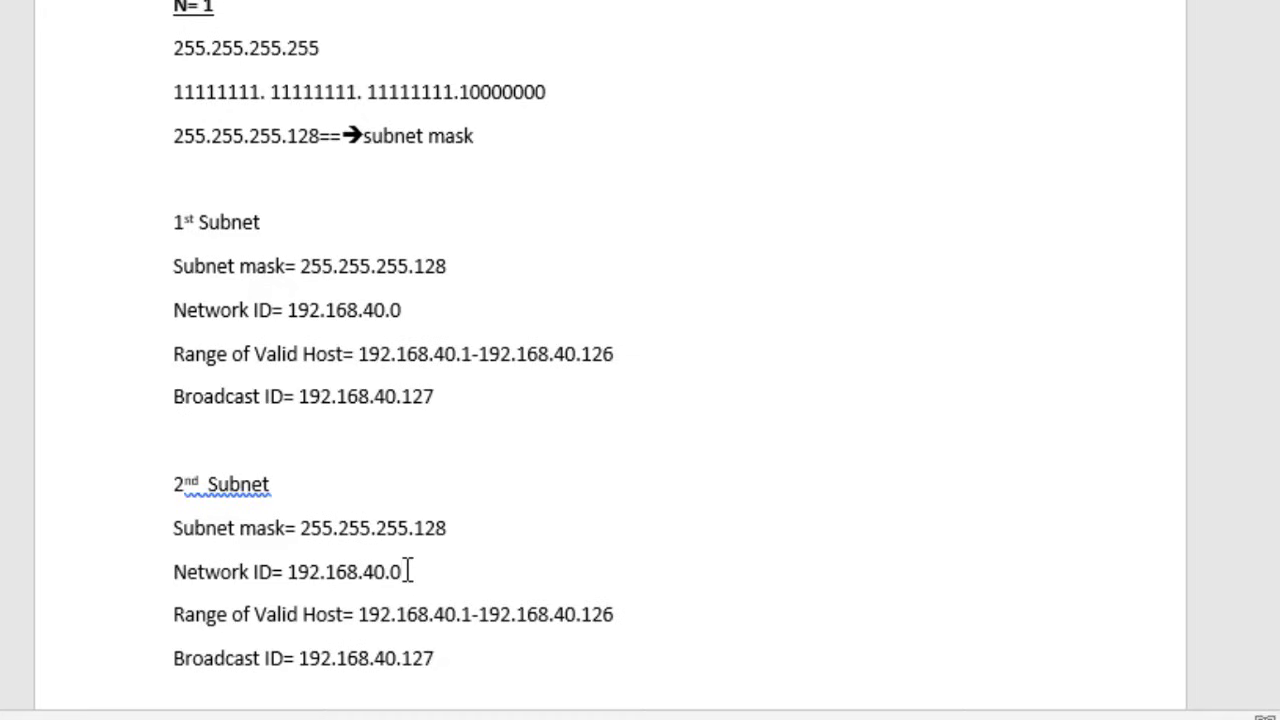
Set the 2nd subnet's Network ID to 192.168.40.128, comparing it with the 1st subnet's Network ID and Broadcast ID
key(BackSpace)
text(128)
drag(408, 306, 397, 305)
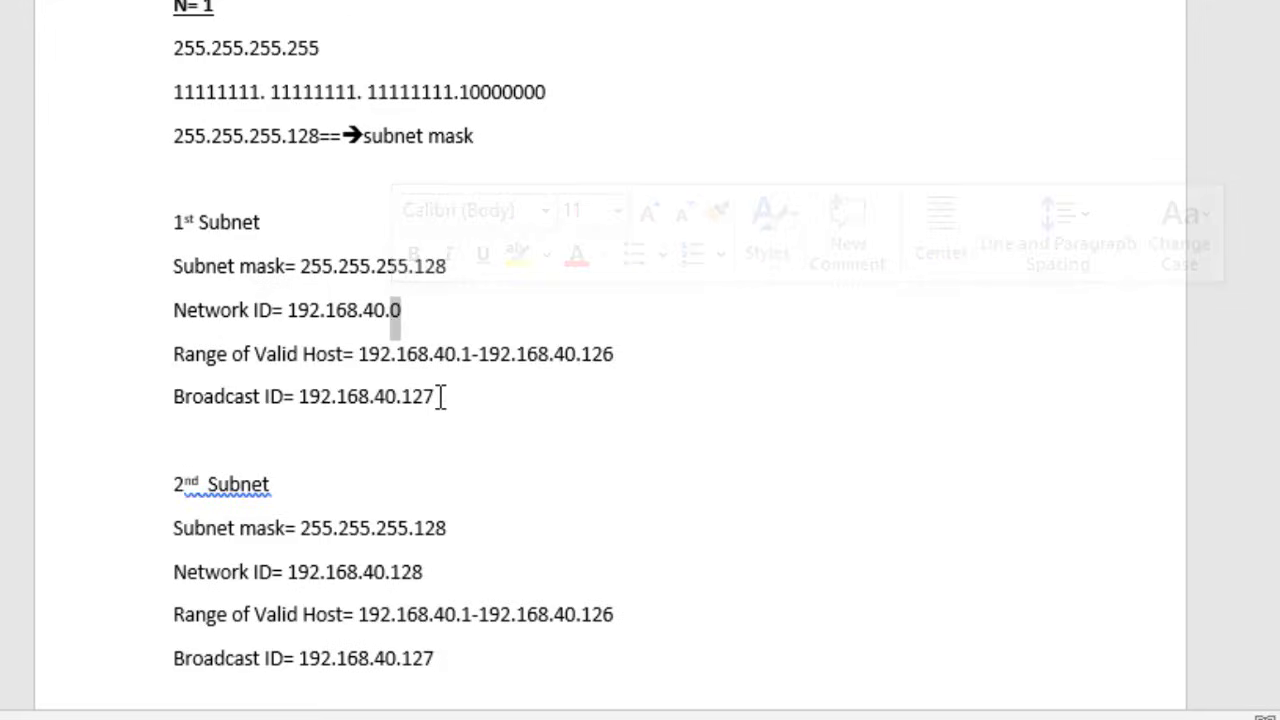
drag(443, 397, 419, 397)
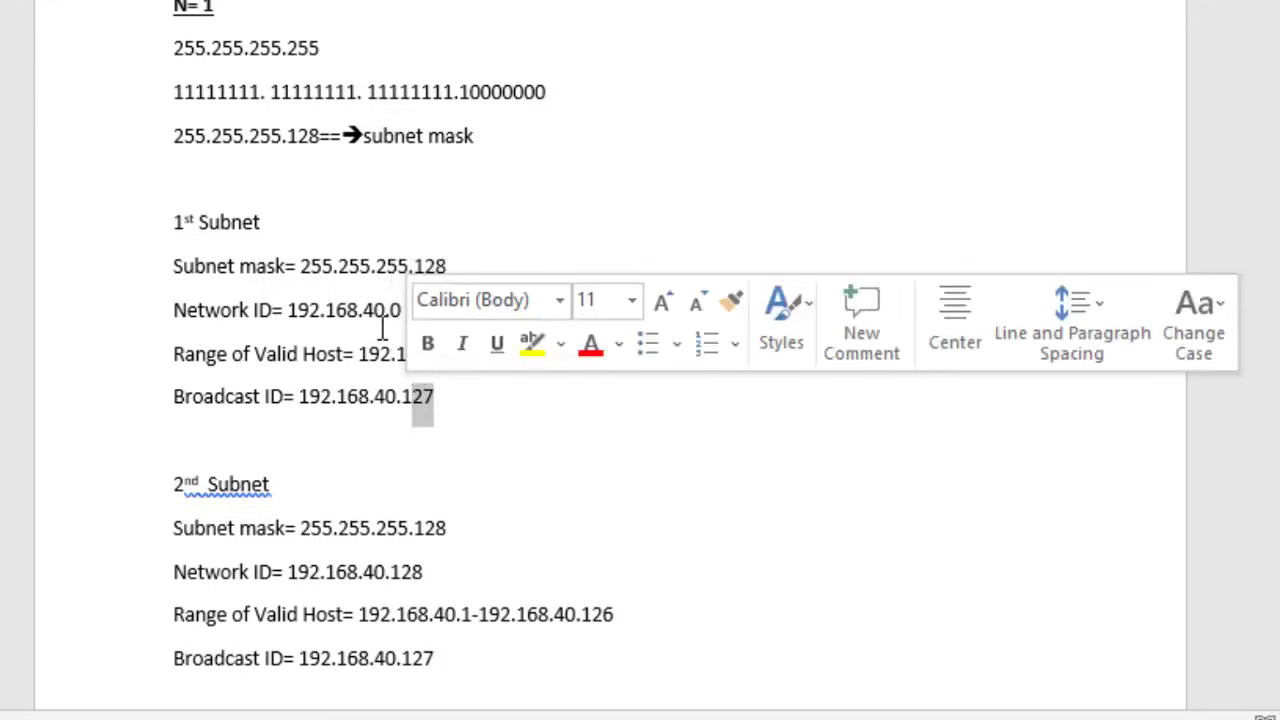
click(428, 400)
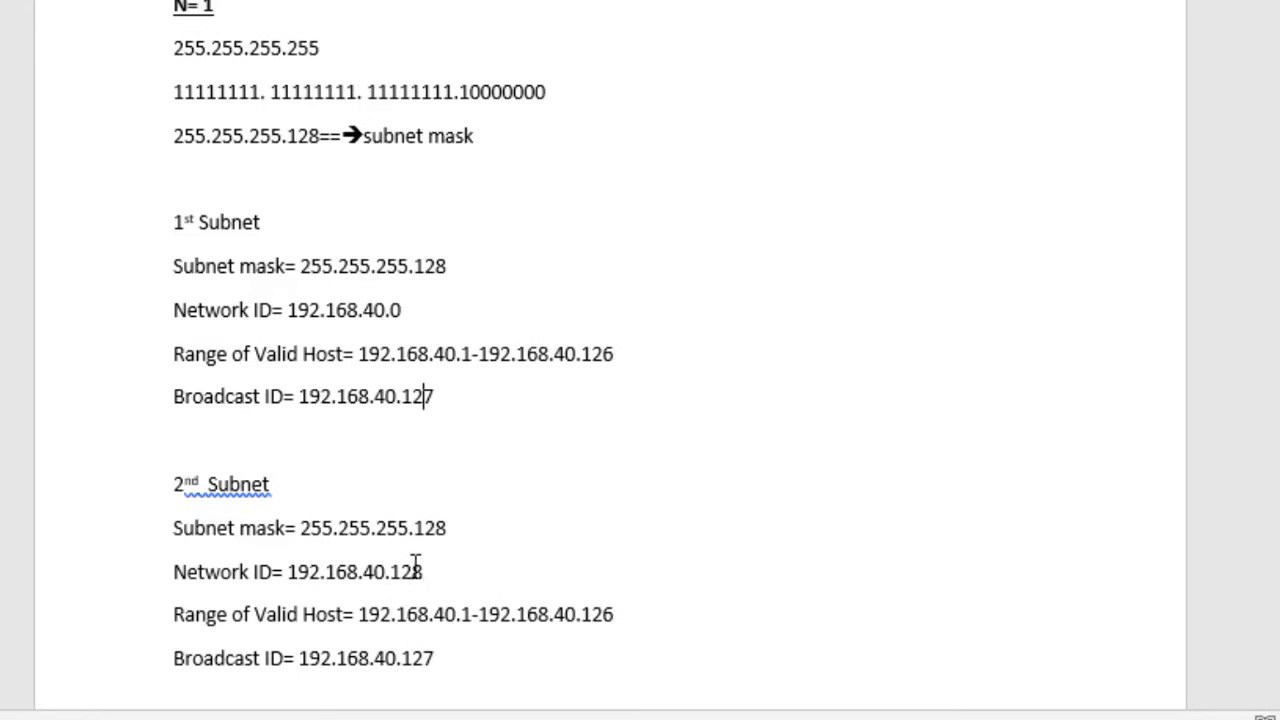
drag(426, 572, 401, 572)
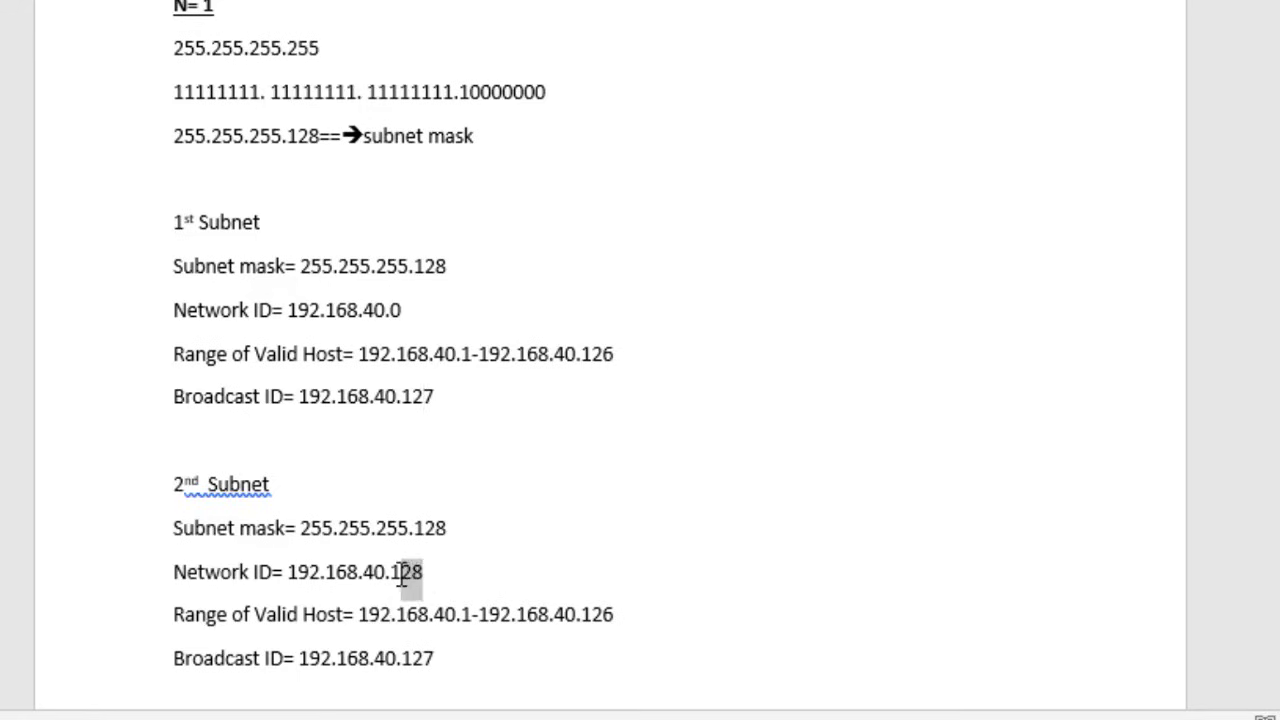
Set the 2nd subnet's Broadcast ID to 192.168.40.255
click(449, 658)
key(BackSpace)
key(BackSpace)
key(BackSpace)
text(256)
key(BackSpace)
text(5)
Set the 2nd subnet's Range of Valid Host to 192.168.40.129-192.168.40.254 and review the whole block
drag(423, 573, 416, 572)
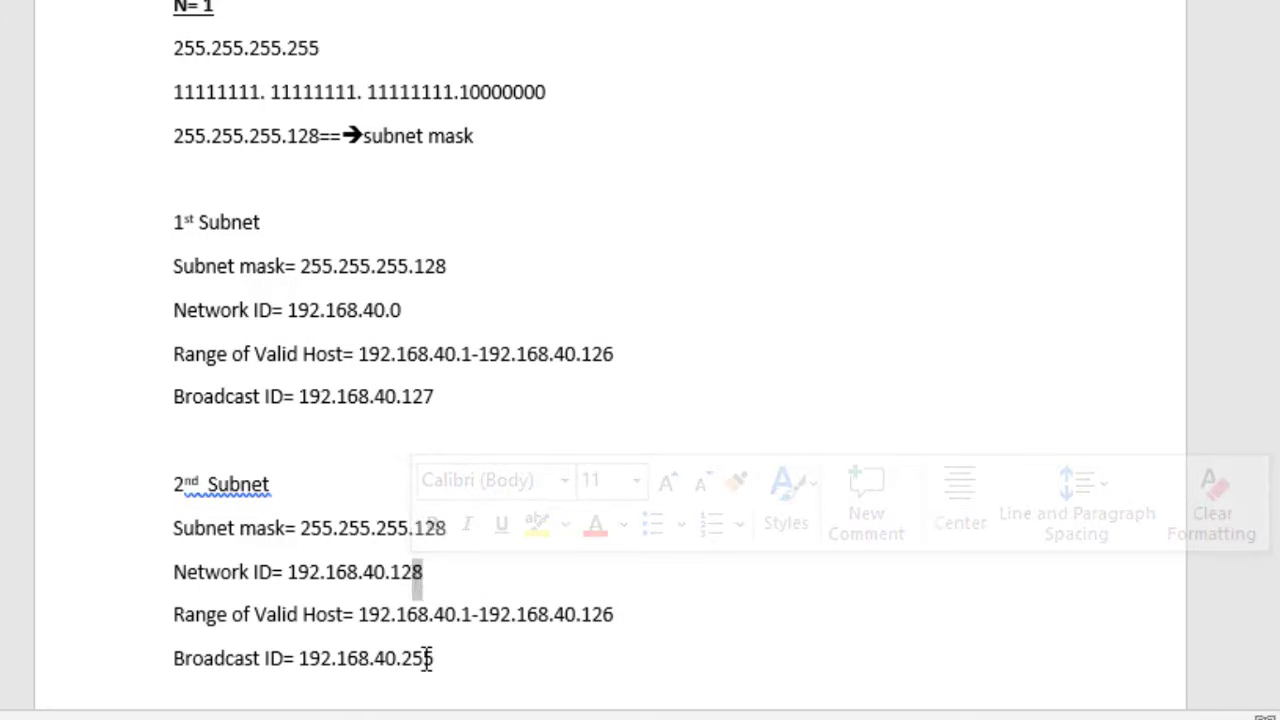
click(472, 614)
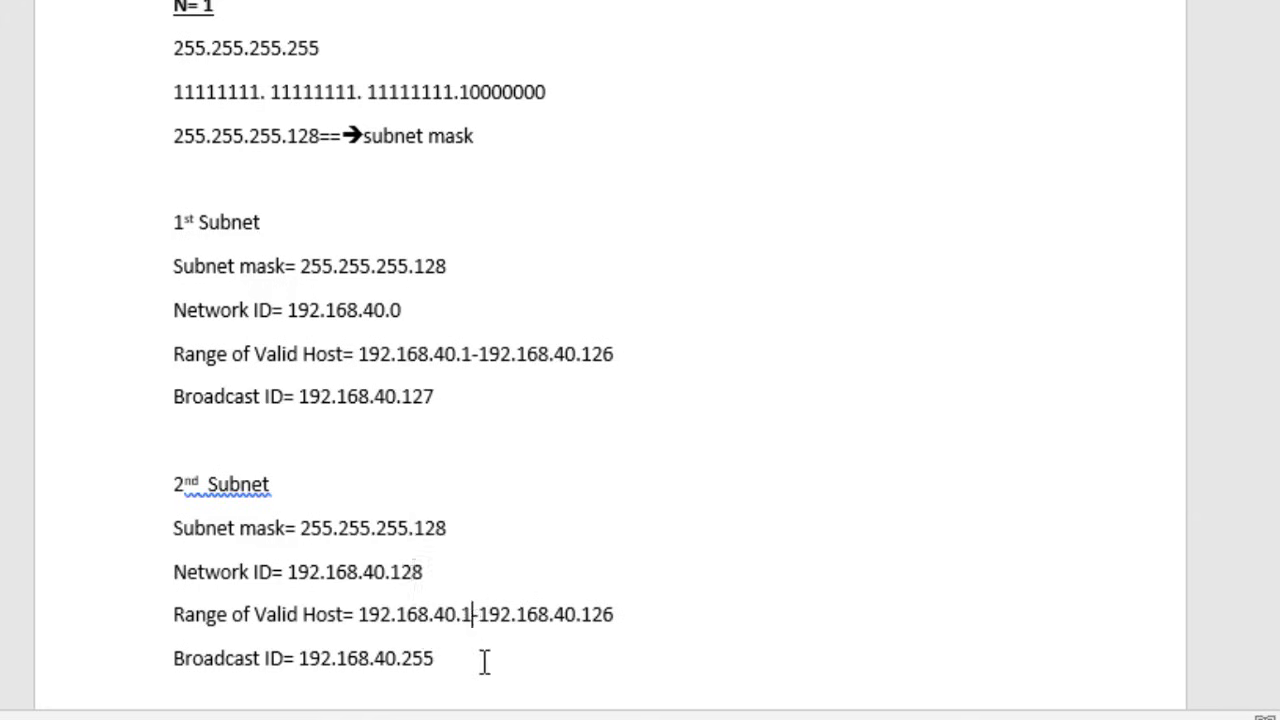
text(29)
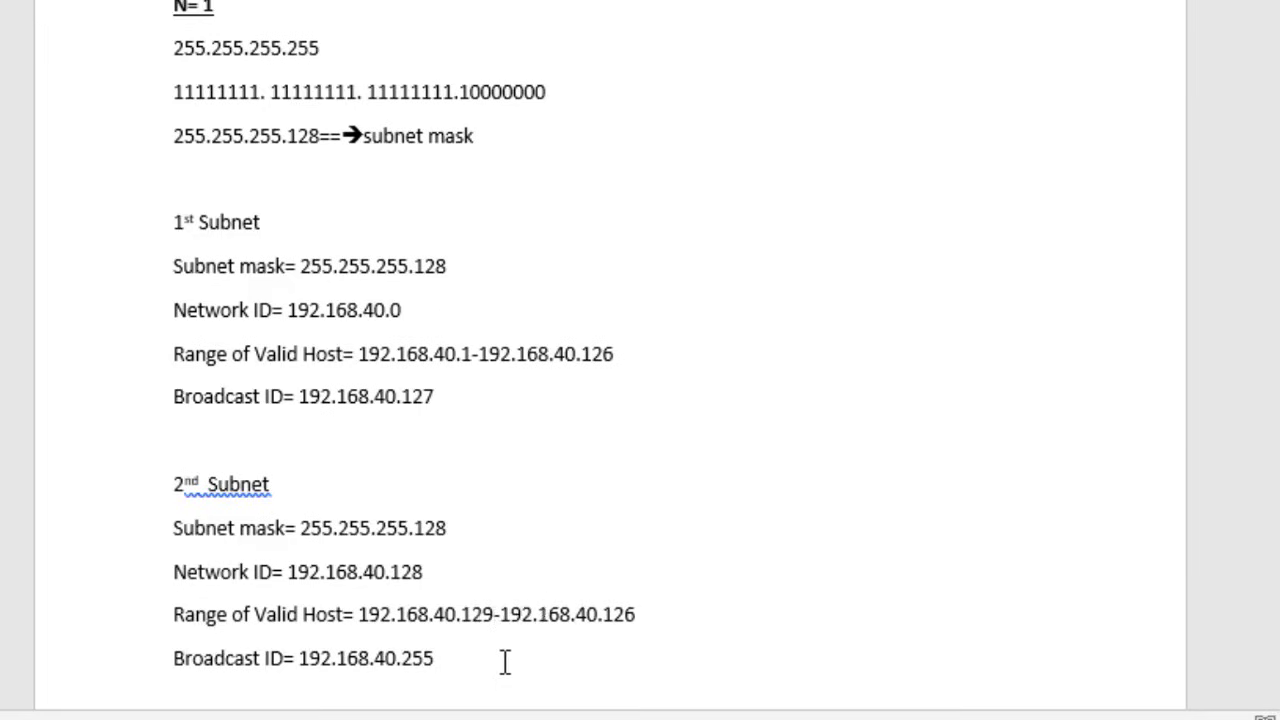
click(632, 614)
key(BackSpace)
key(BackSpace)
key(BackSpace)
key(BackSpace)
text(254)
drag(457, 654, 171, 494)
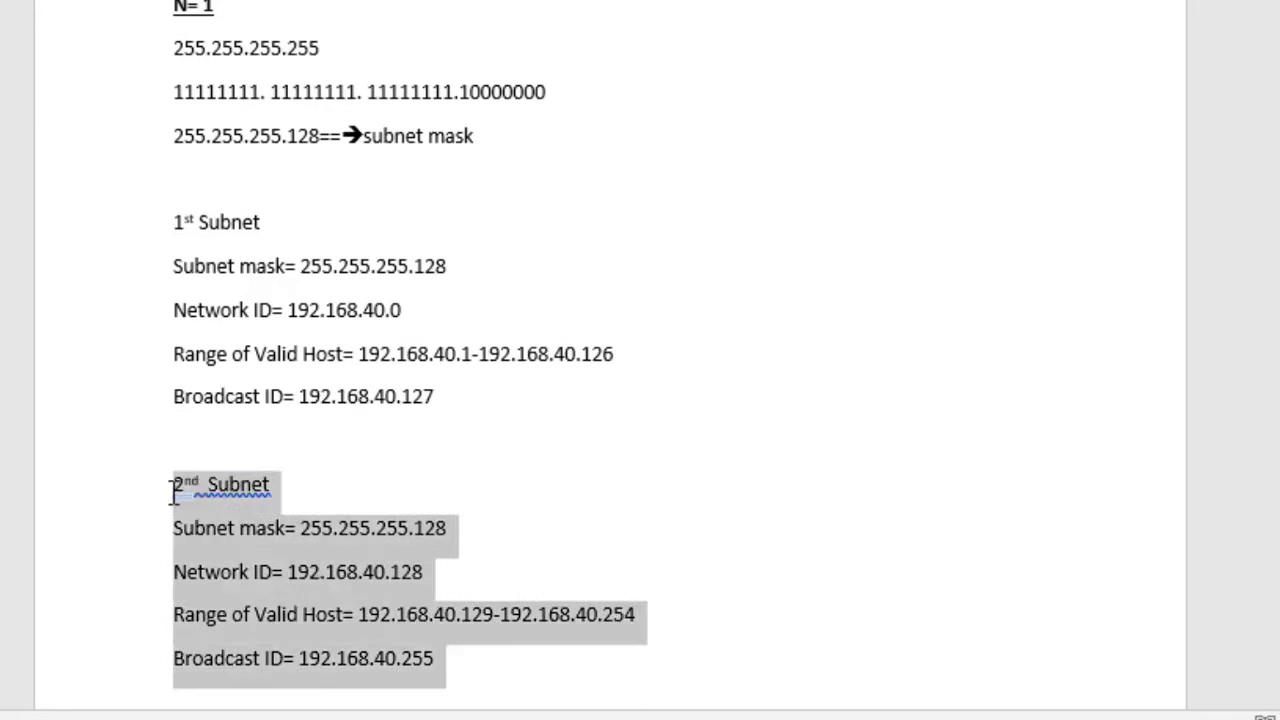
click(555, 590)
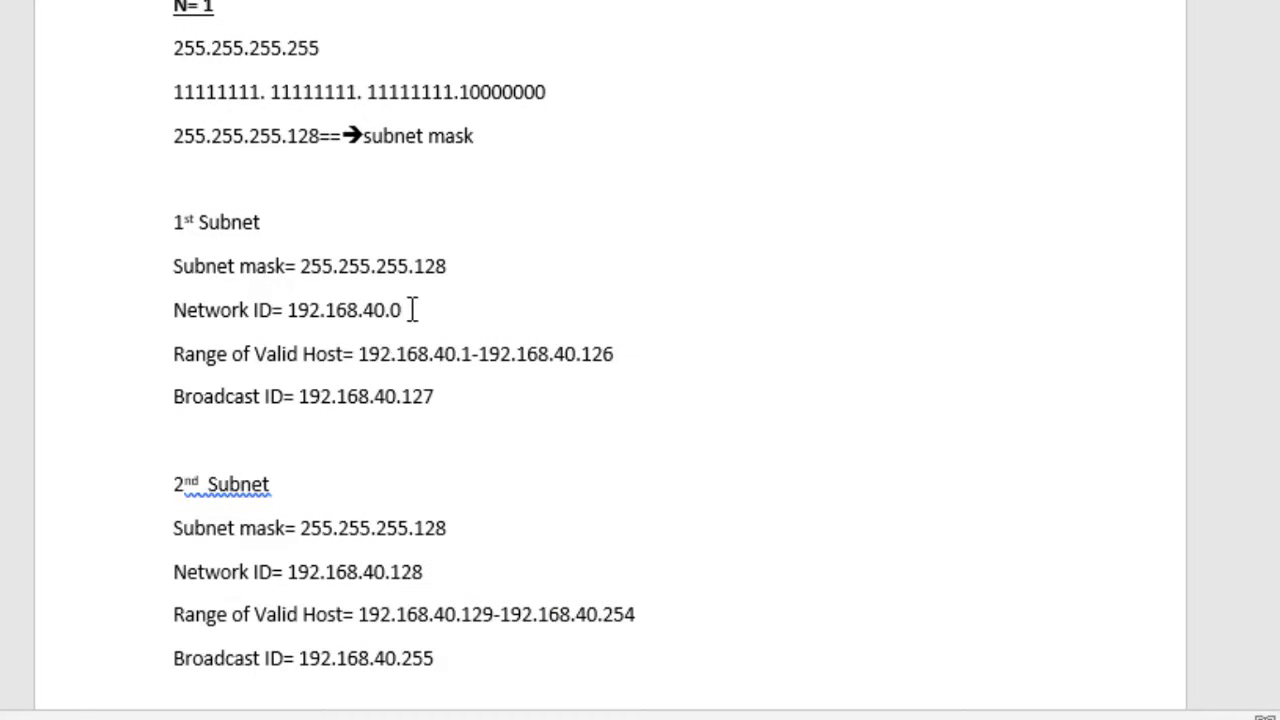
Switch to Packet Tracer and place the text note 192.168.40.0/25 above the link between the ACCOUNTS switch and Router0
drag(401, 316, 390, 317)
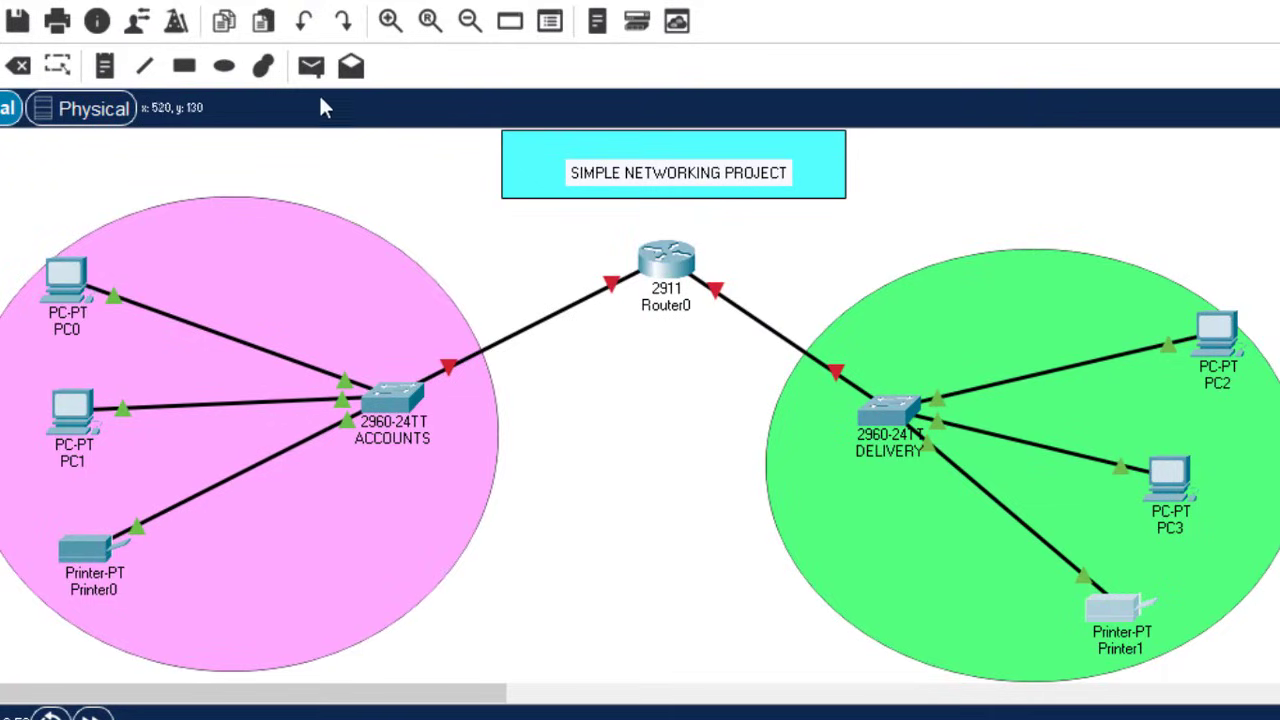
click(105, 76)
click(409, 273)
text(192.168)
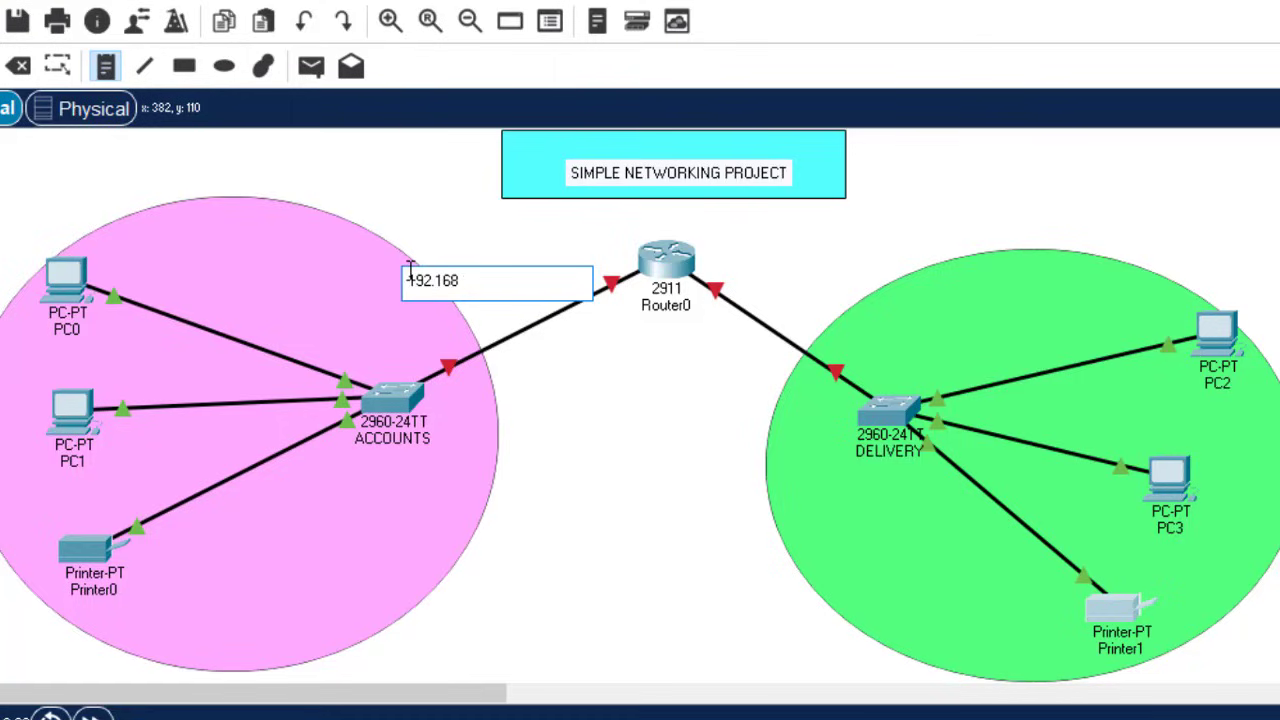
text(.)
text(40.0/)
key(alt+Tab)
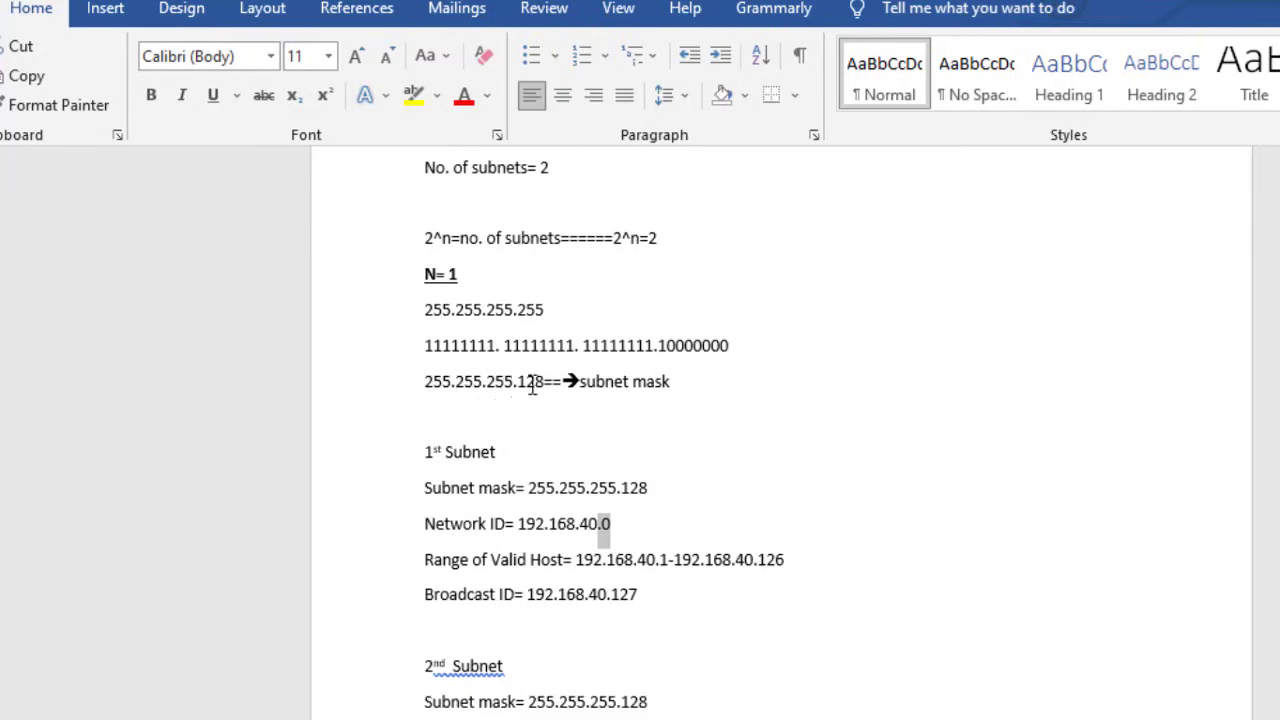
key(alt+Tab)
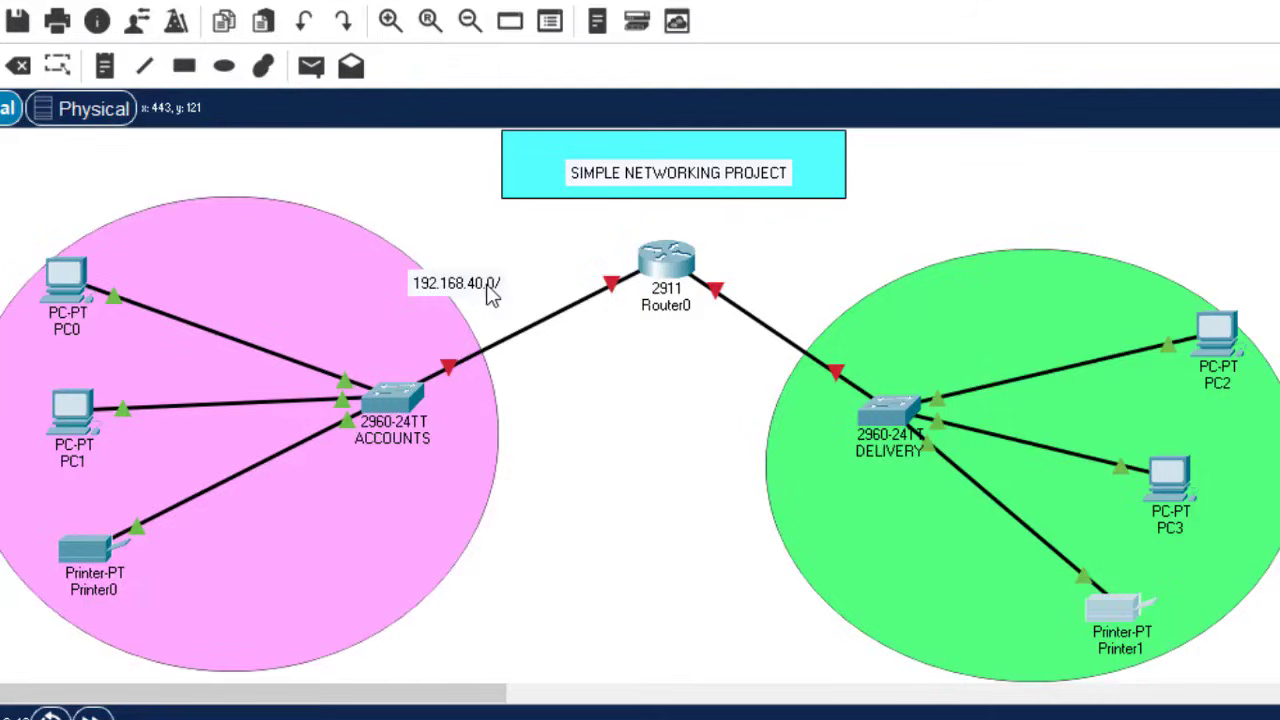
click(493, 290)
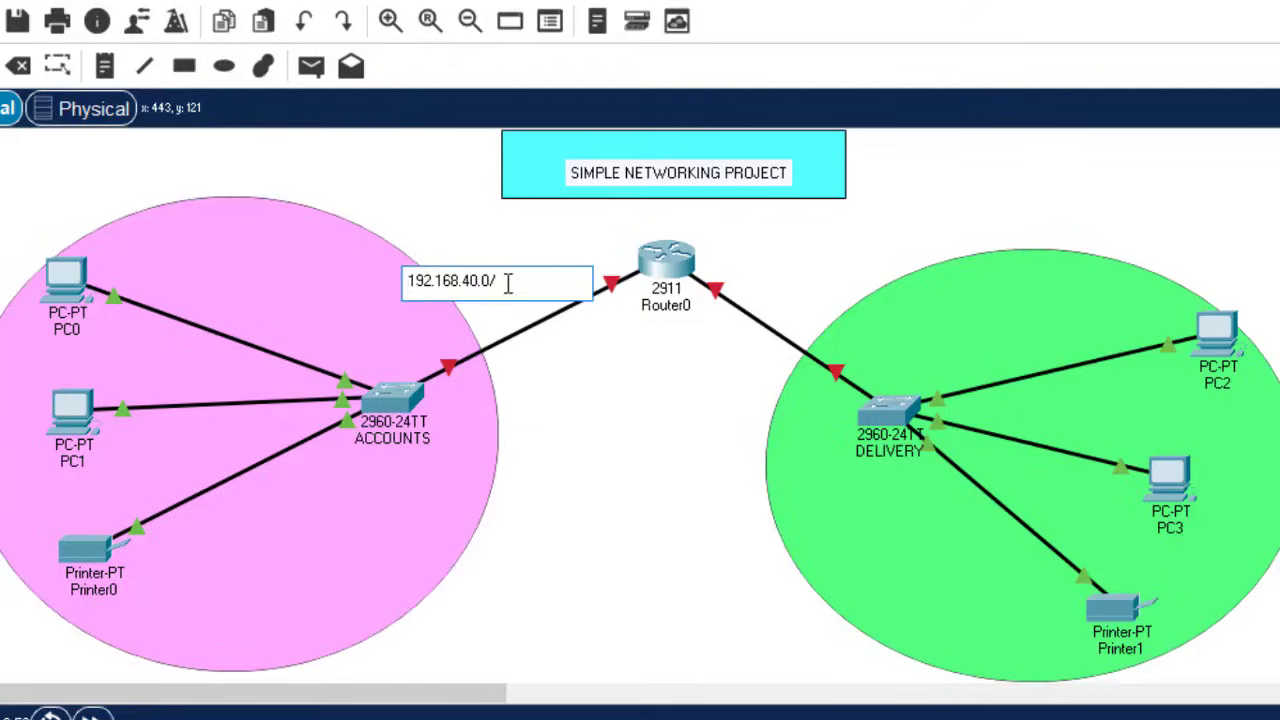
text(25)
click(783, 287)
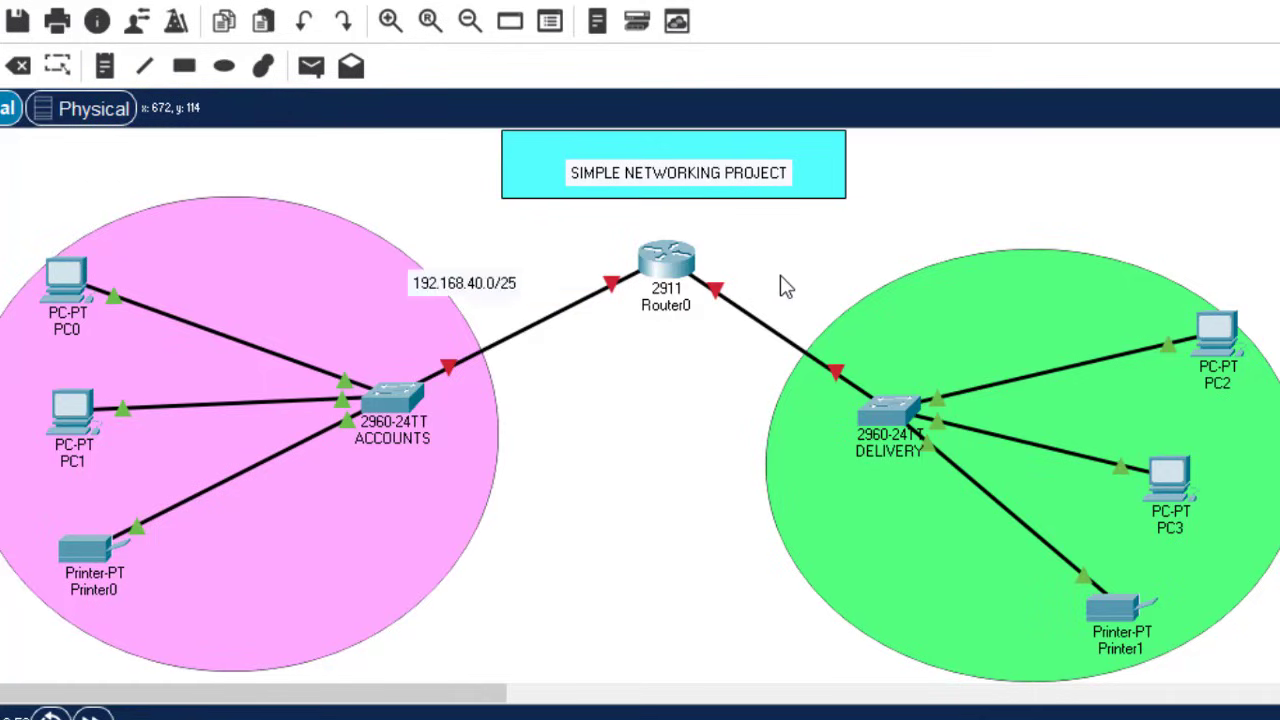
Place the text note 192.168.40.128/25 above the Router0–DELIVERY link and check it against the 2nd subnet's network ID and mask in Word
click(104, 65)
click(784, 288)
text(192.168)
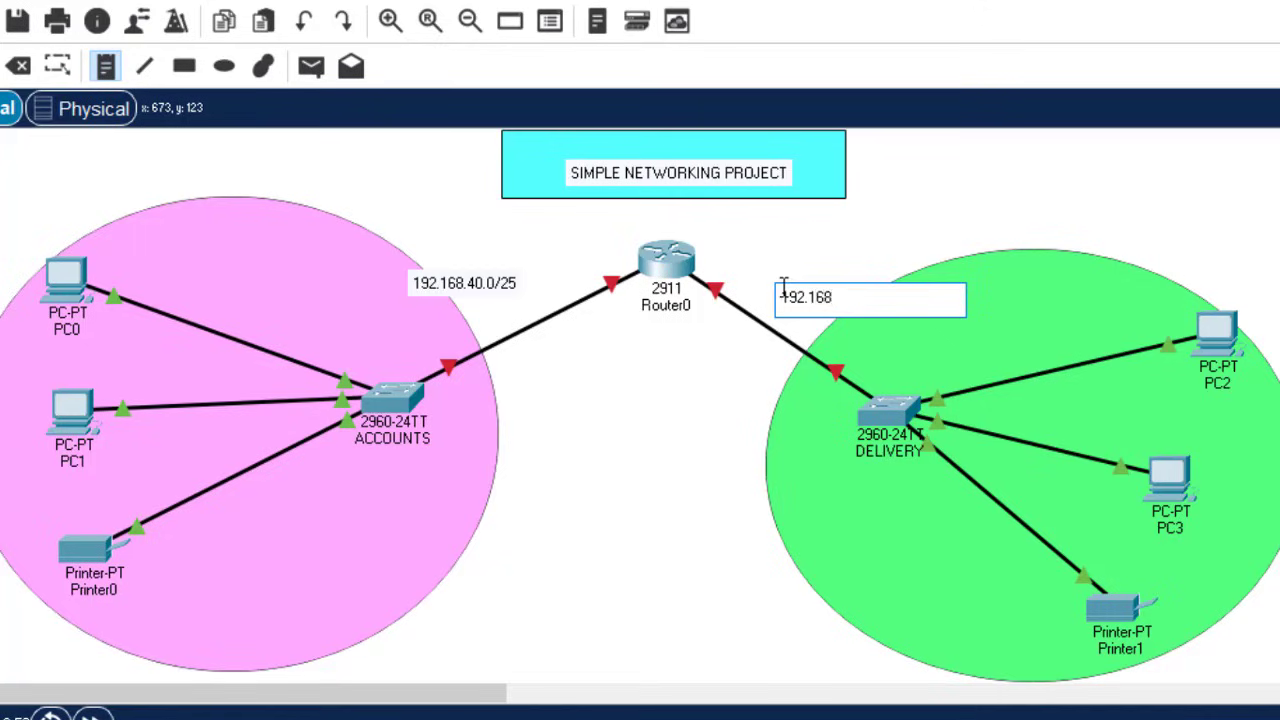
text(.)
text(4)
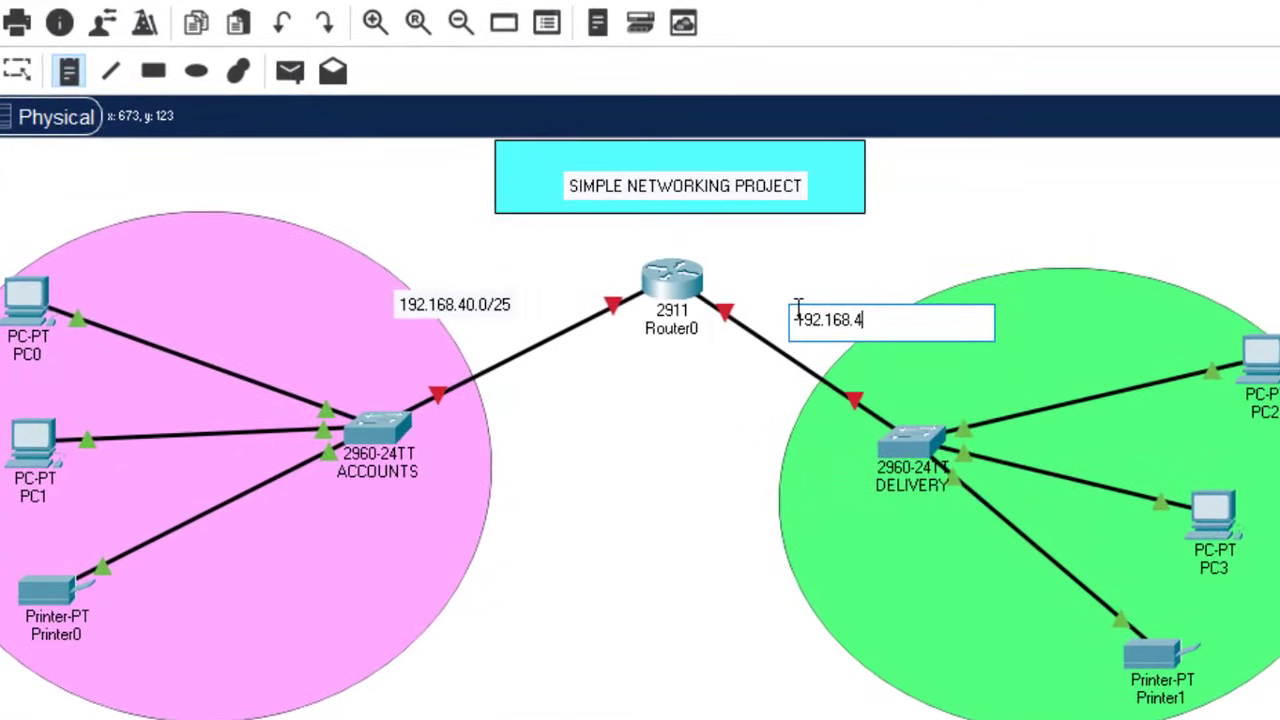
text(0.128)
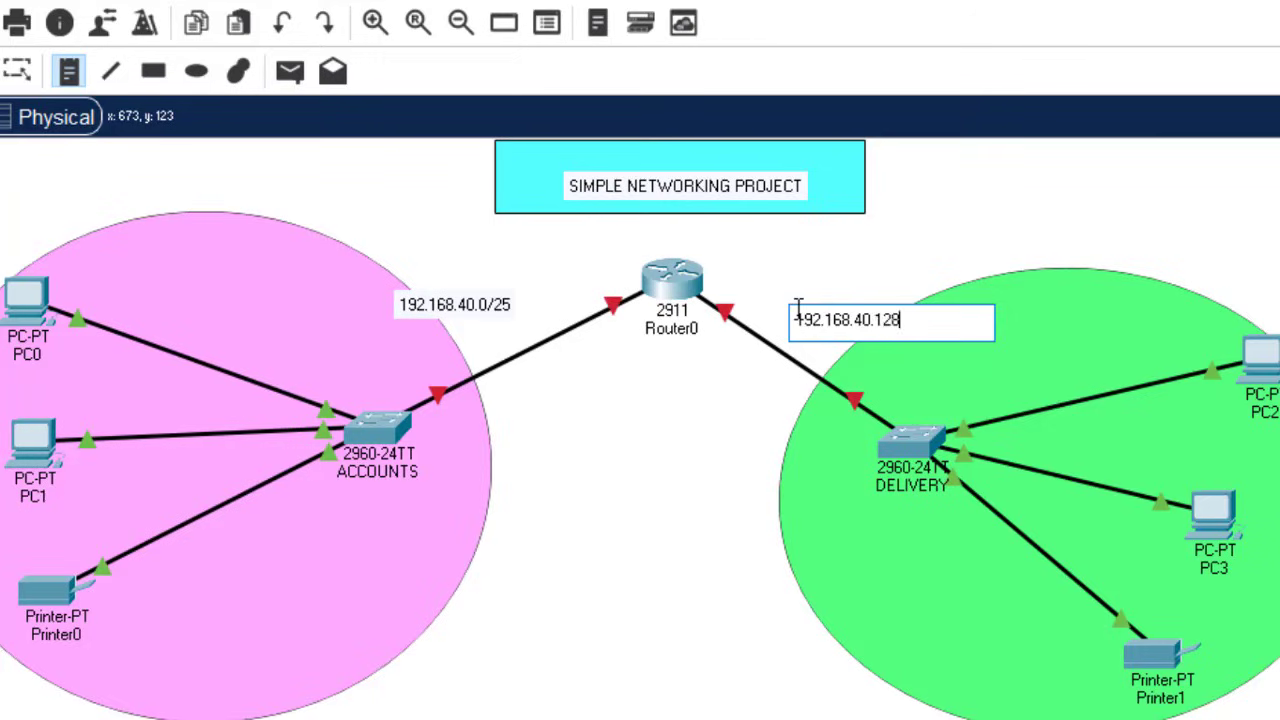
text(/25)
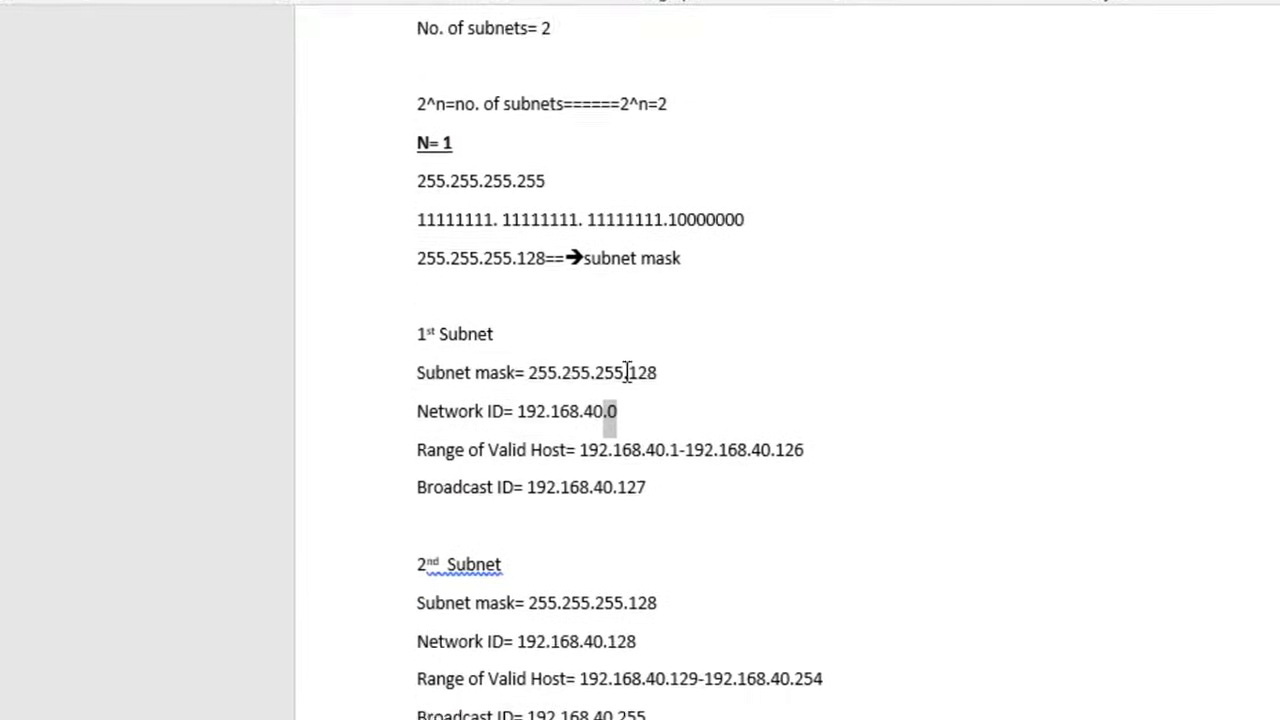
scroll(620, 380, down, 2)
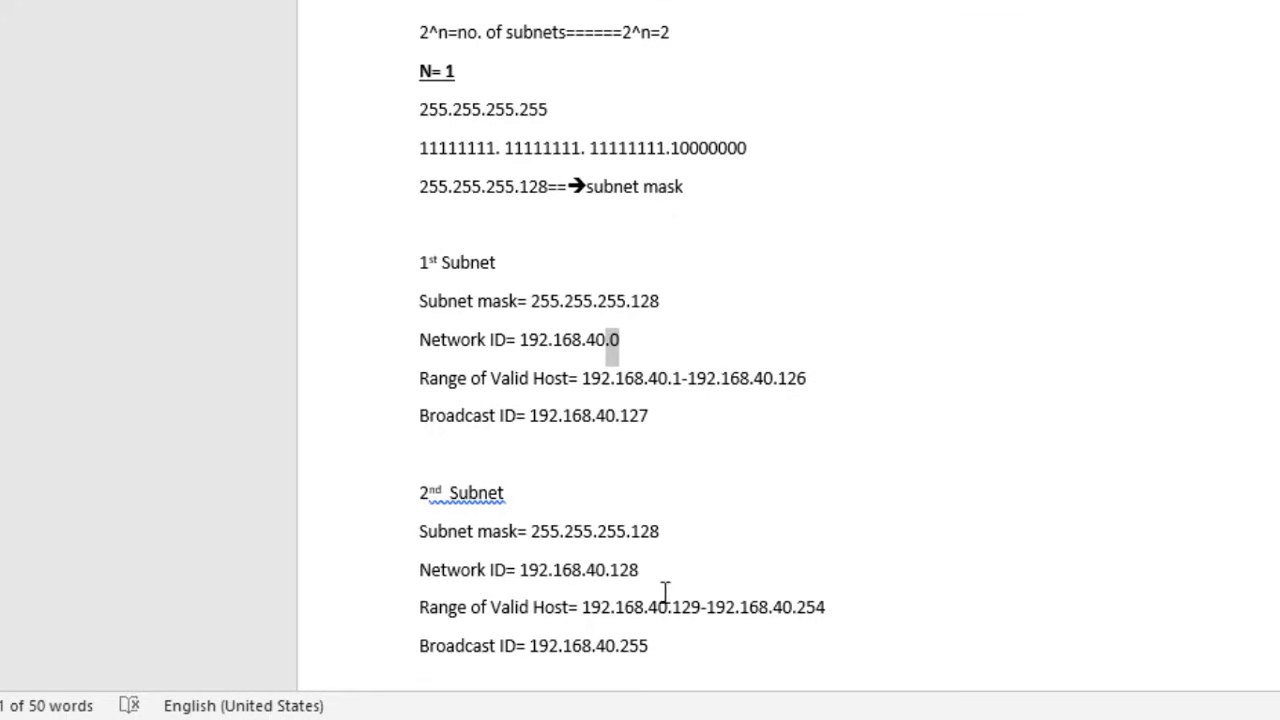
drag(640, 570, 621, 570)
click(538, 570)
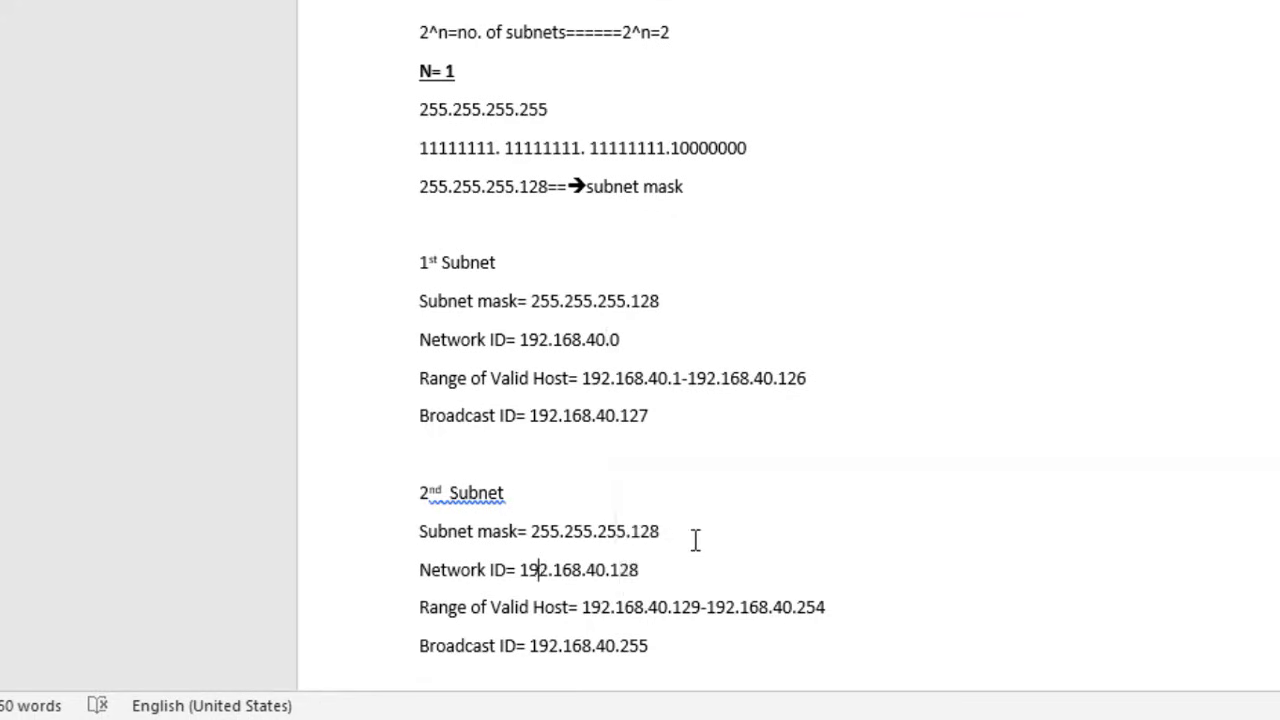
drag(669, 531, 529, 531)
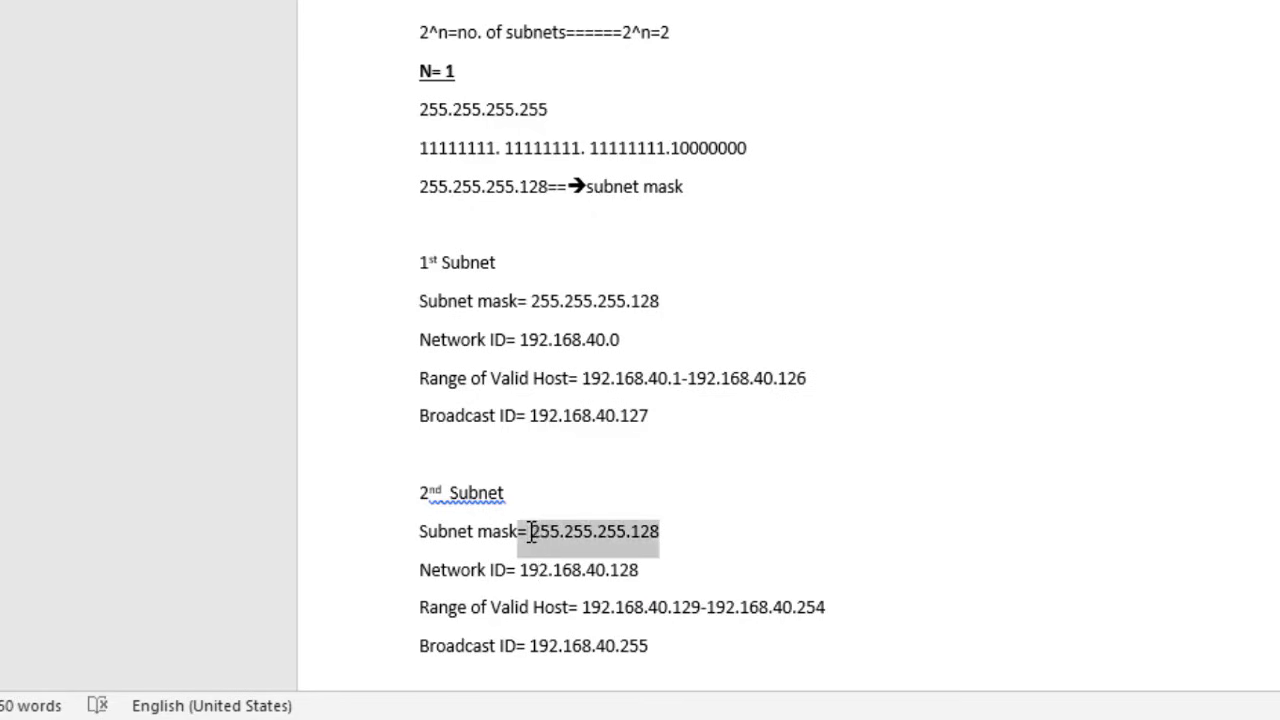
click(529, 532)
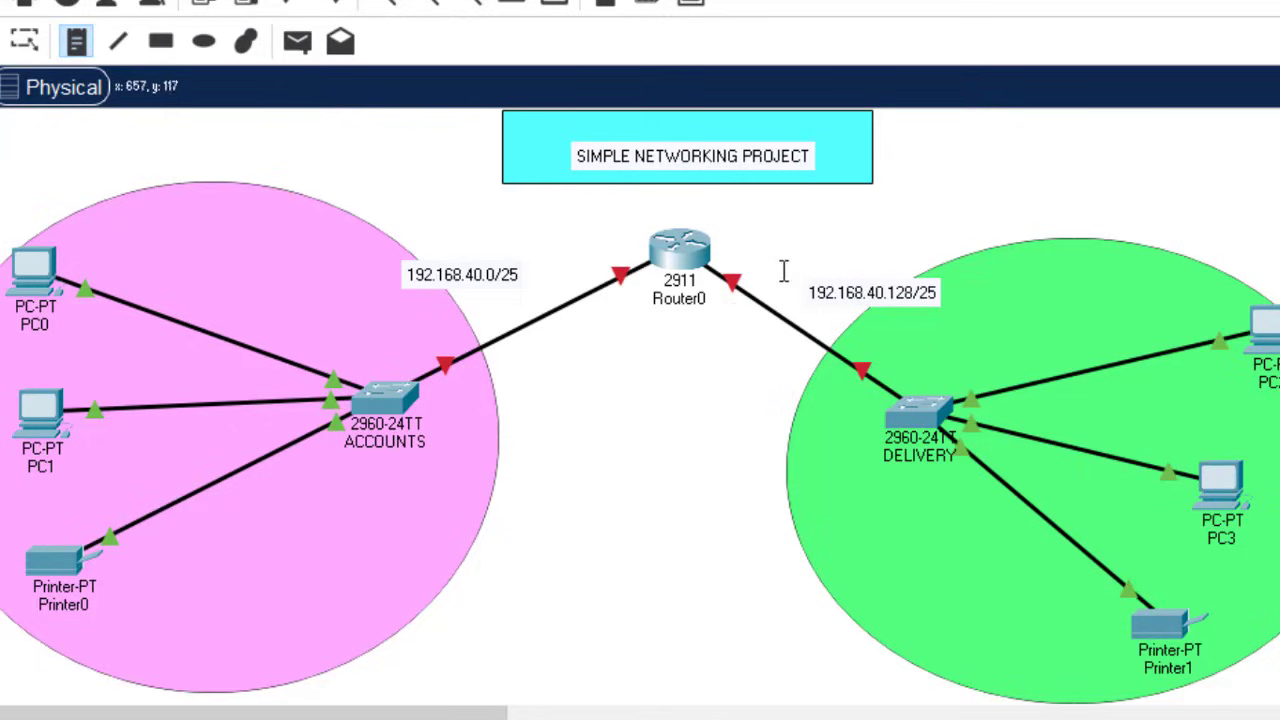
key(Escape)
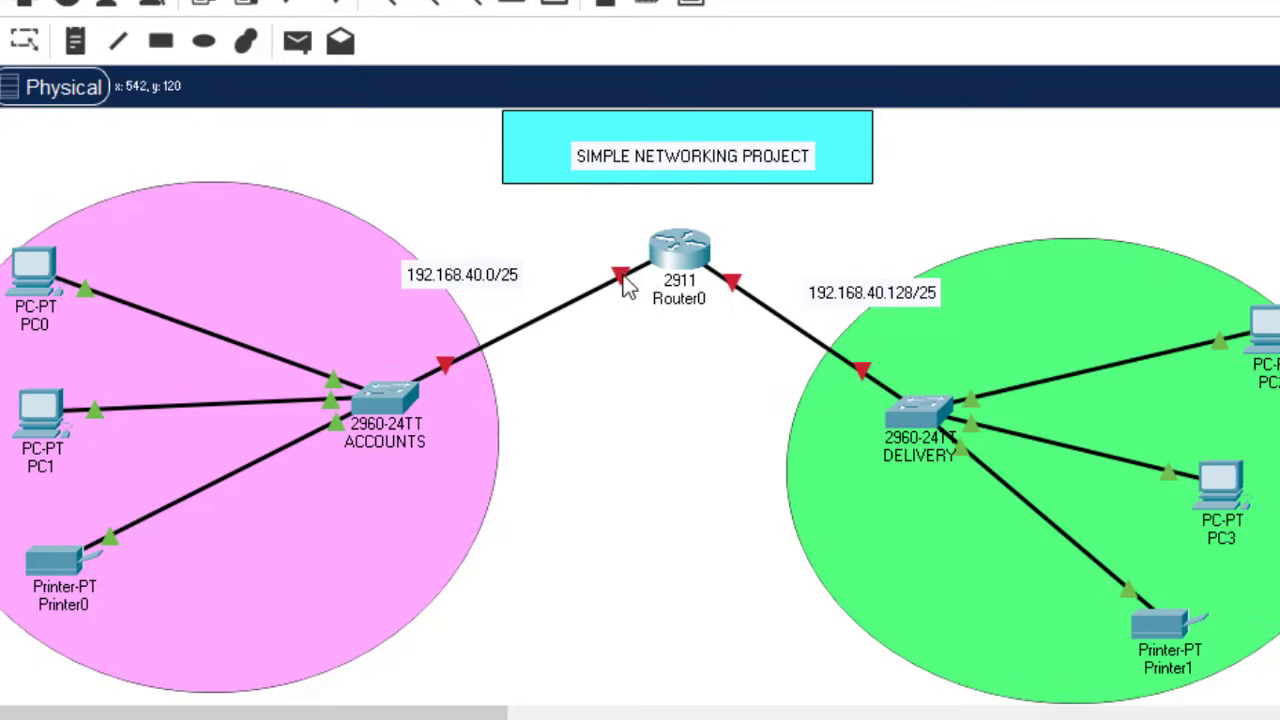
Check the router's link ports, open Router0's command line interface and decline the initial configuration dialog
mouse_move(742, 290)
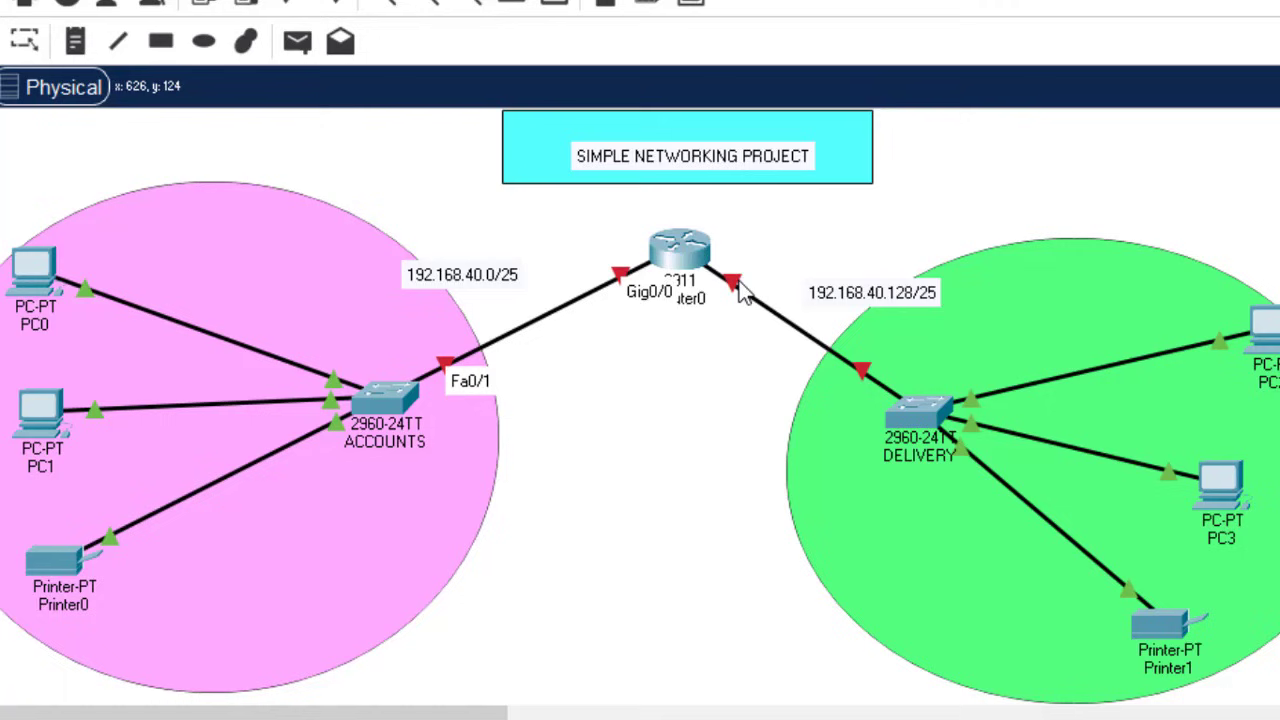
click(697, 252)
click(541, 14)
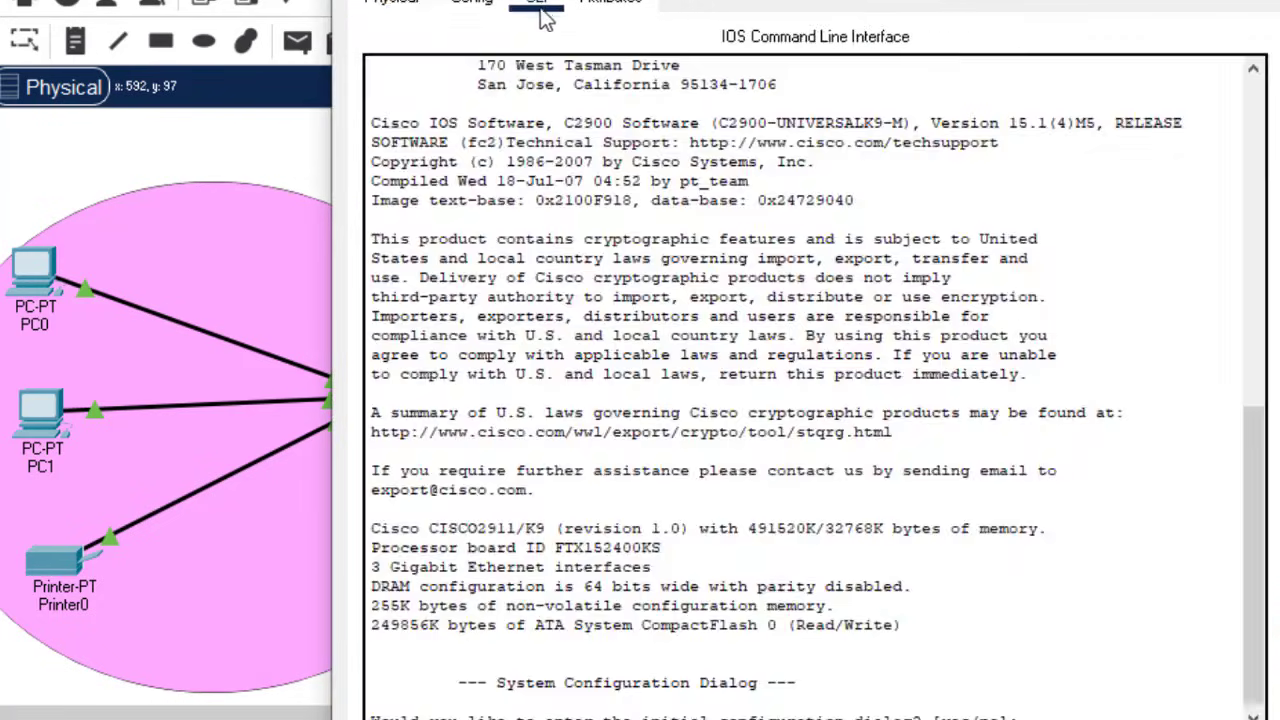
key(Return)
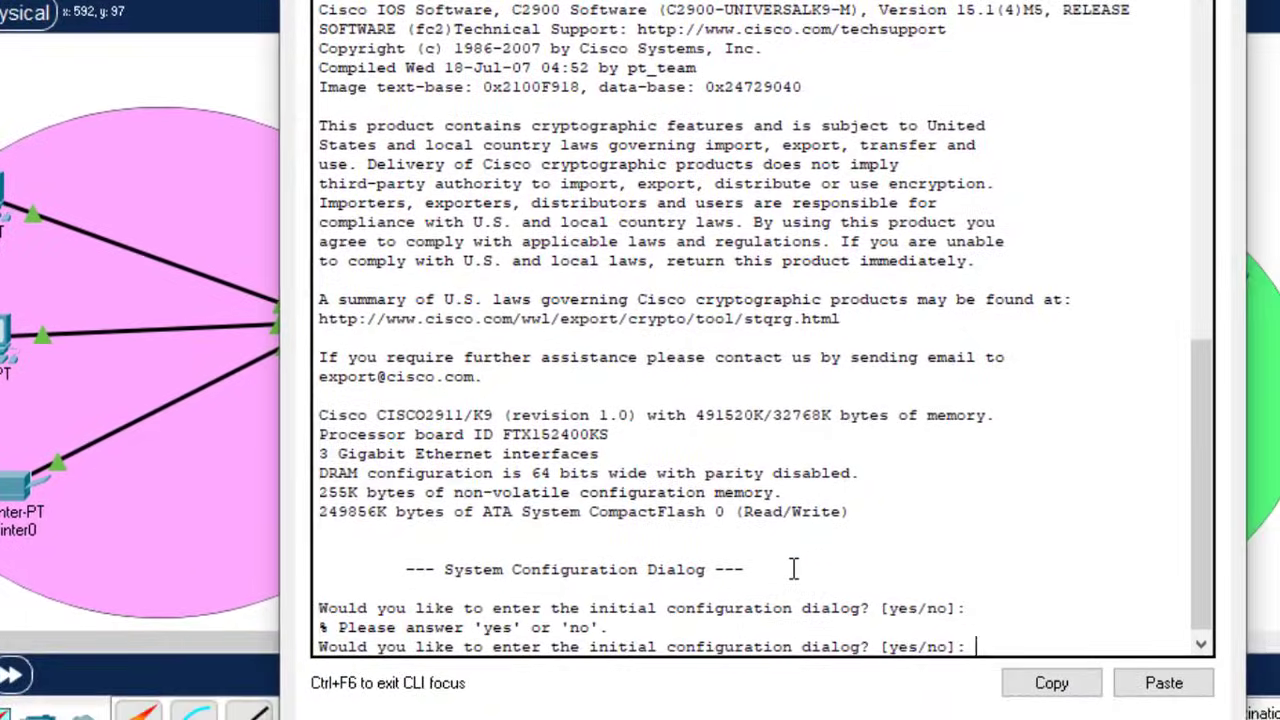
text(n)
key(Return)
key(Return)
key(Return)
Enter privileged mode with en and global configuration mode with config t on the router
text(en)
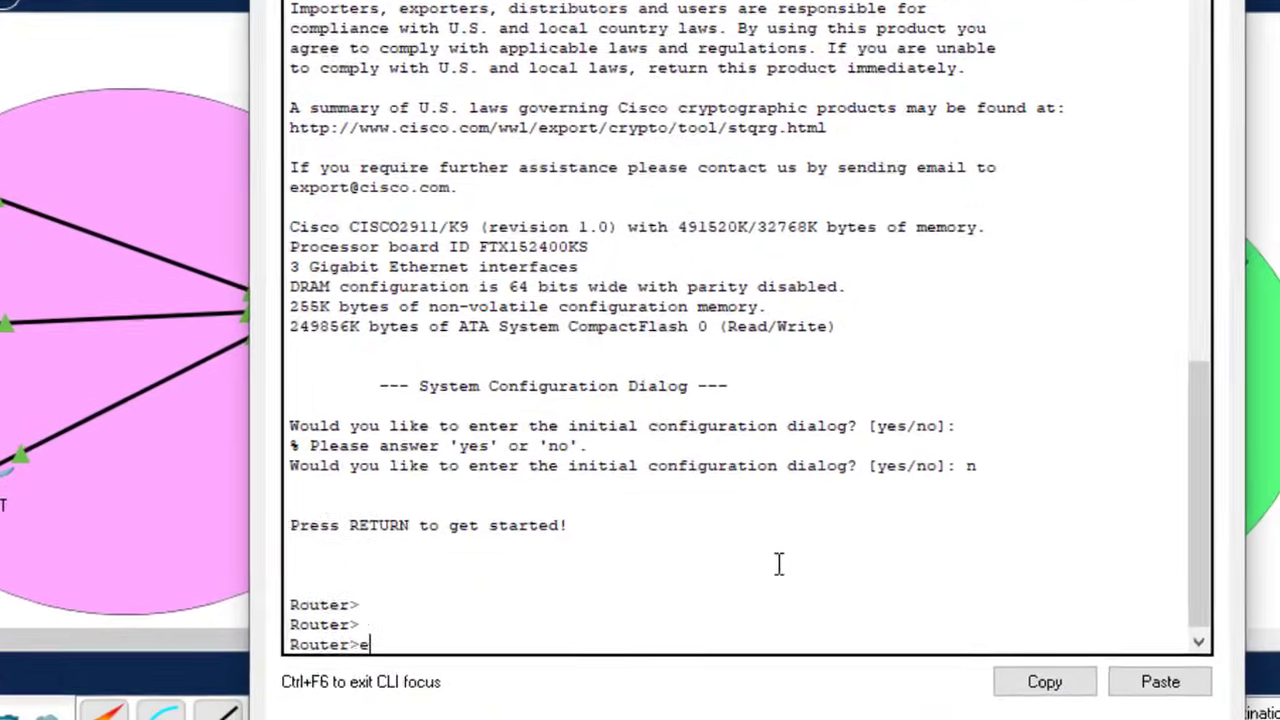
key(Return)
text(confi)
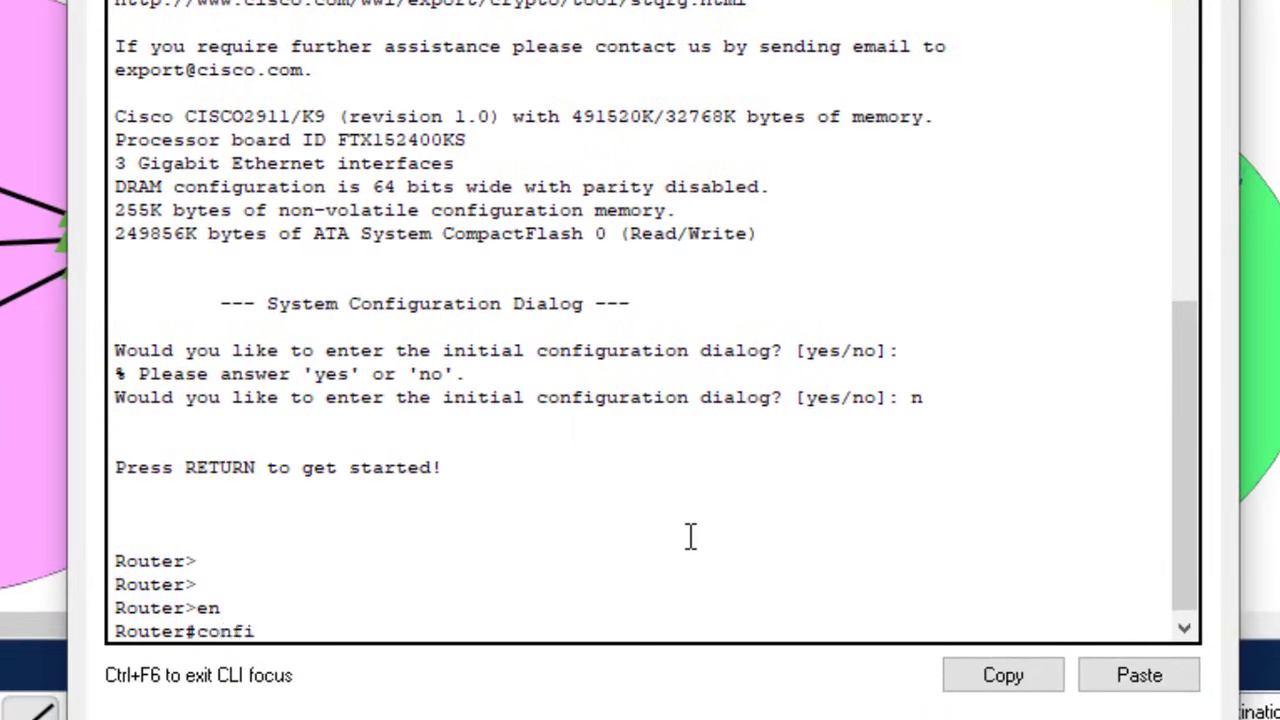
text(g t)
key(Return)
key(Return)
key(Return)
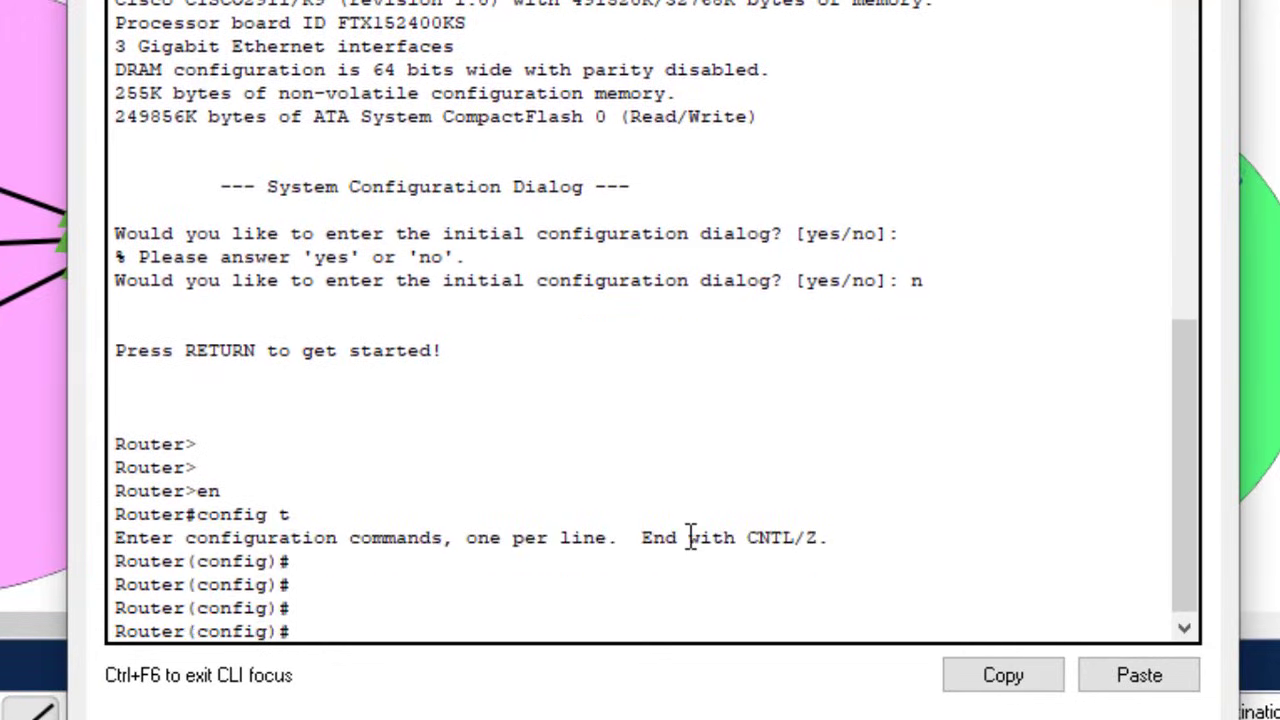
Enter interface range configuration for the router's two connected ports with int range gig0/0-1
text(int range)
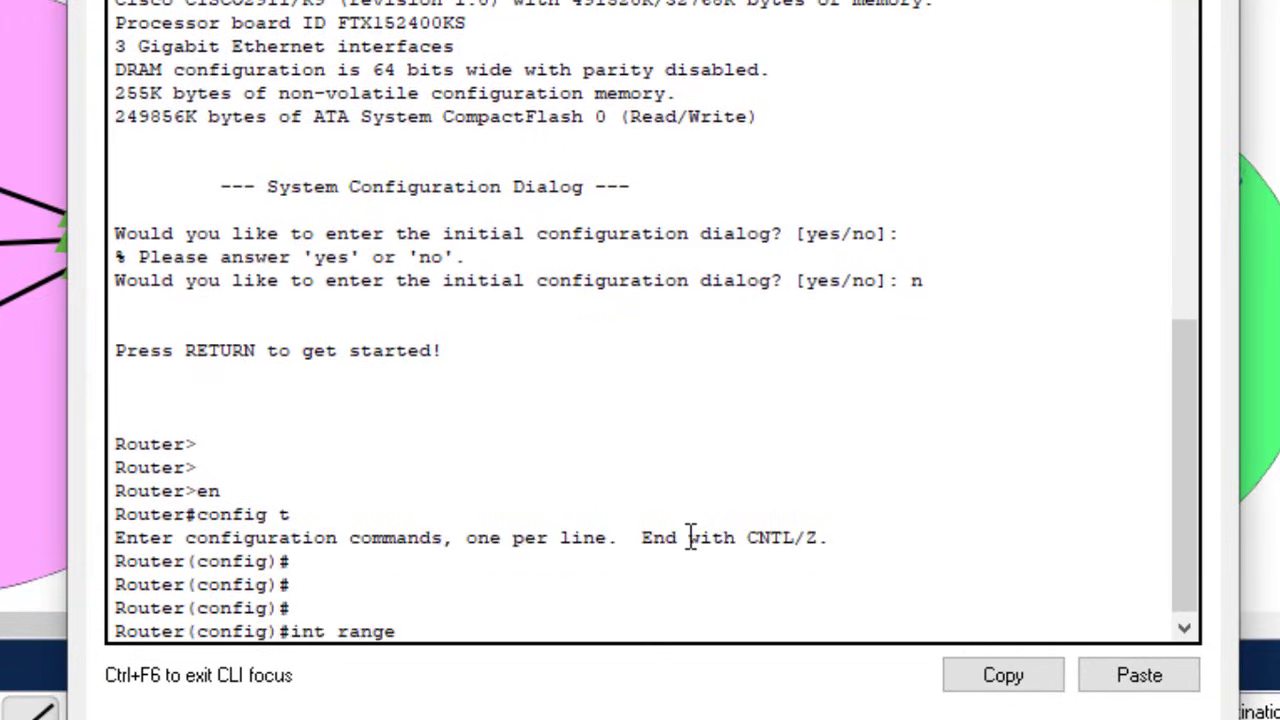
text( gig0/0-1)
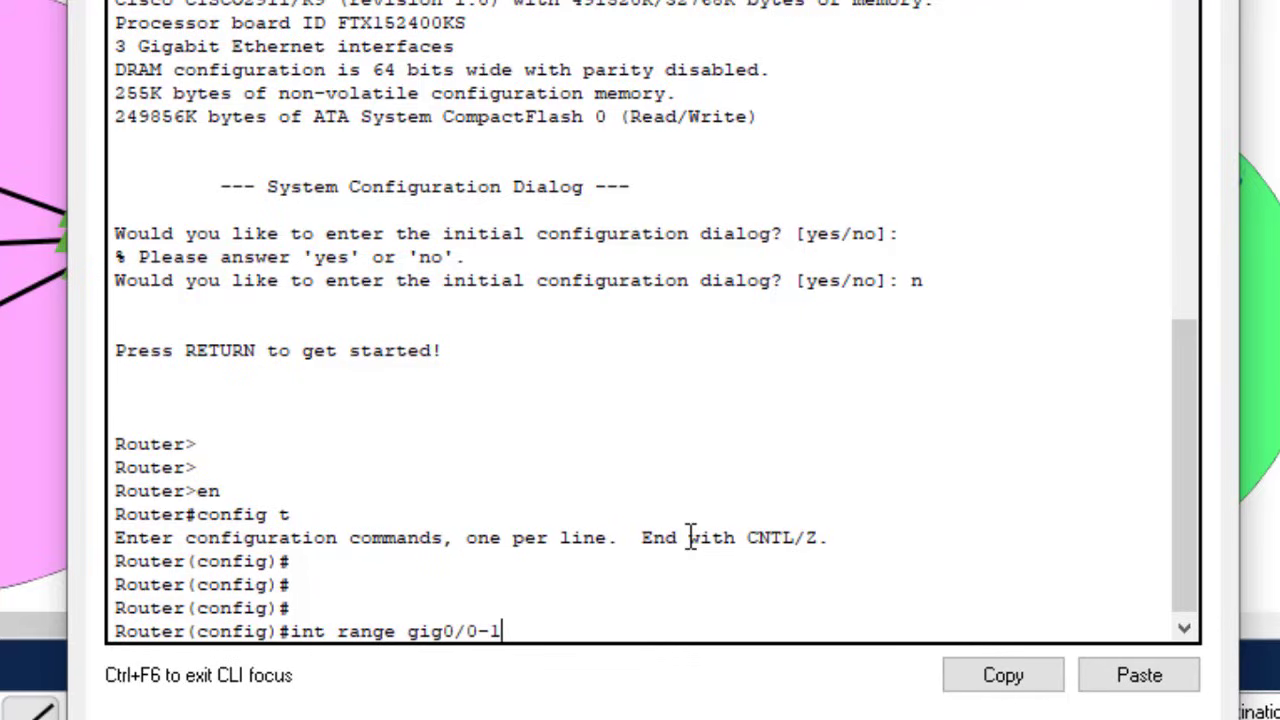
key(Return)
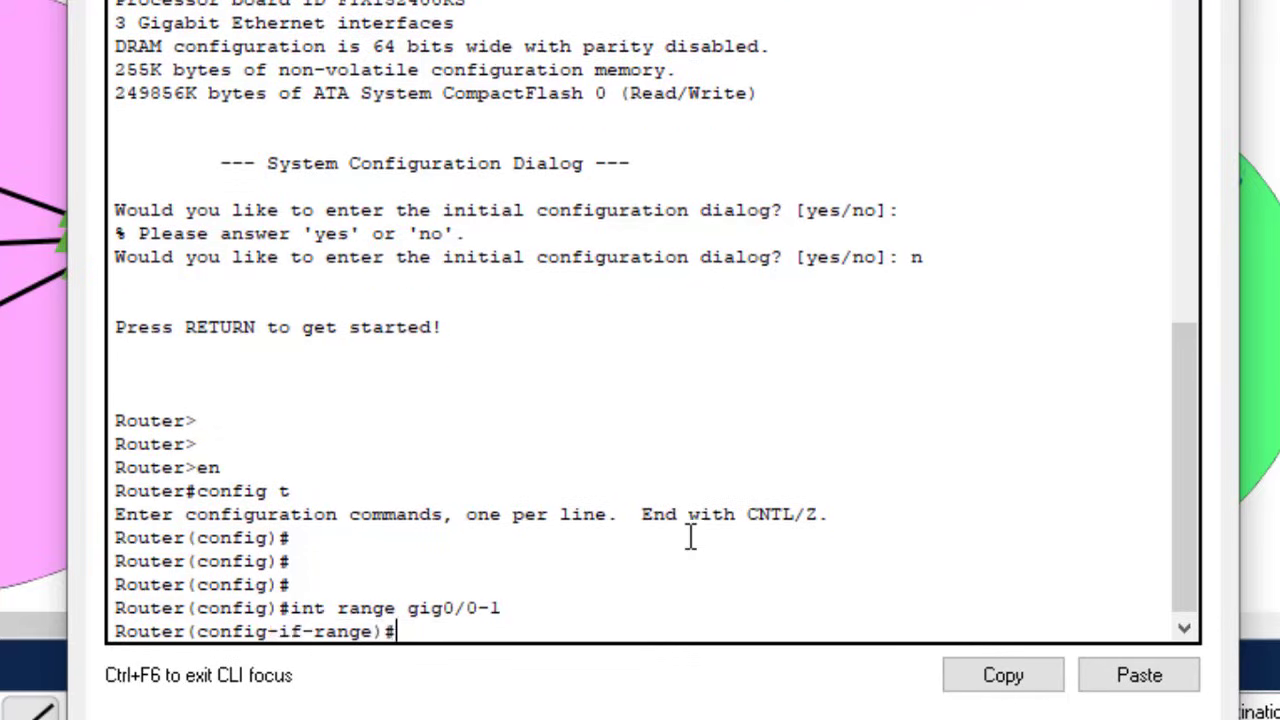
Enable both ports in the selected range with no shutdown and save the configuration with do wr
text(no shu)
key(Tab)
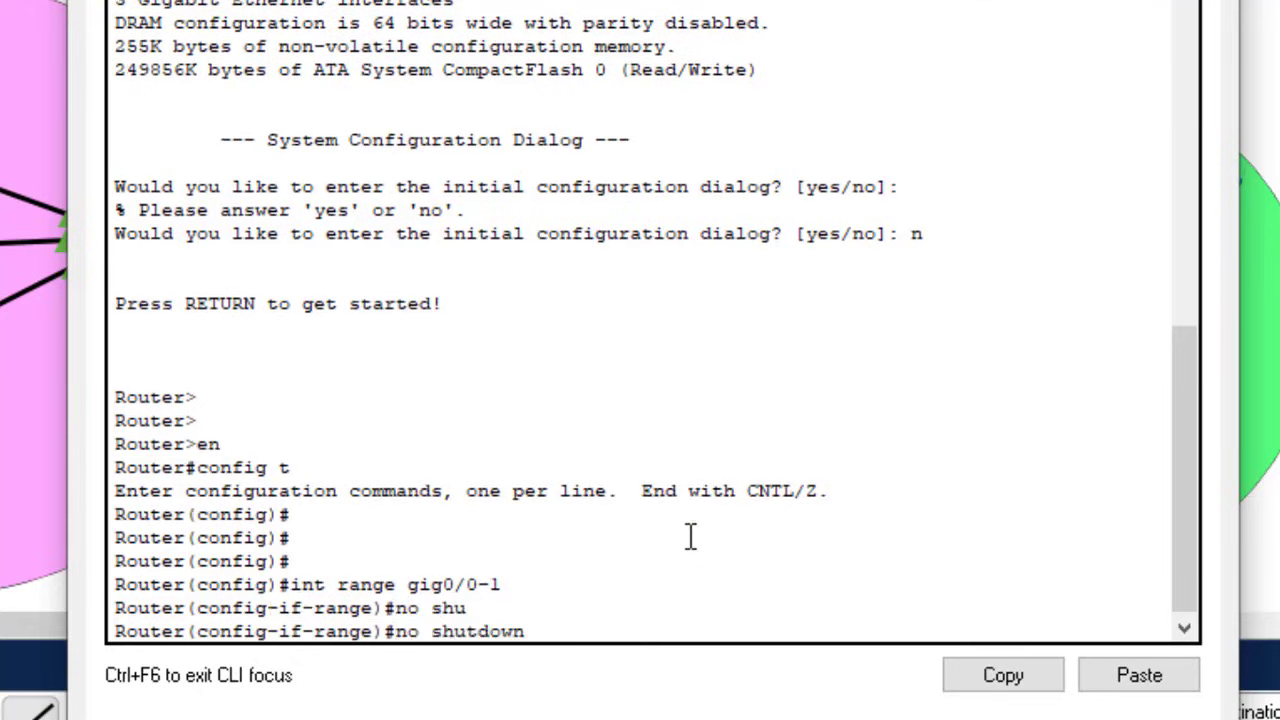
key(Return)
text(do wr)
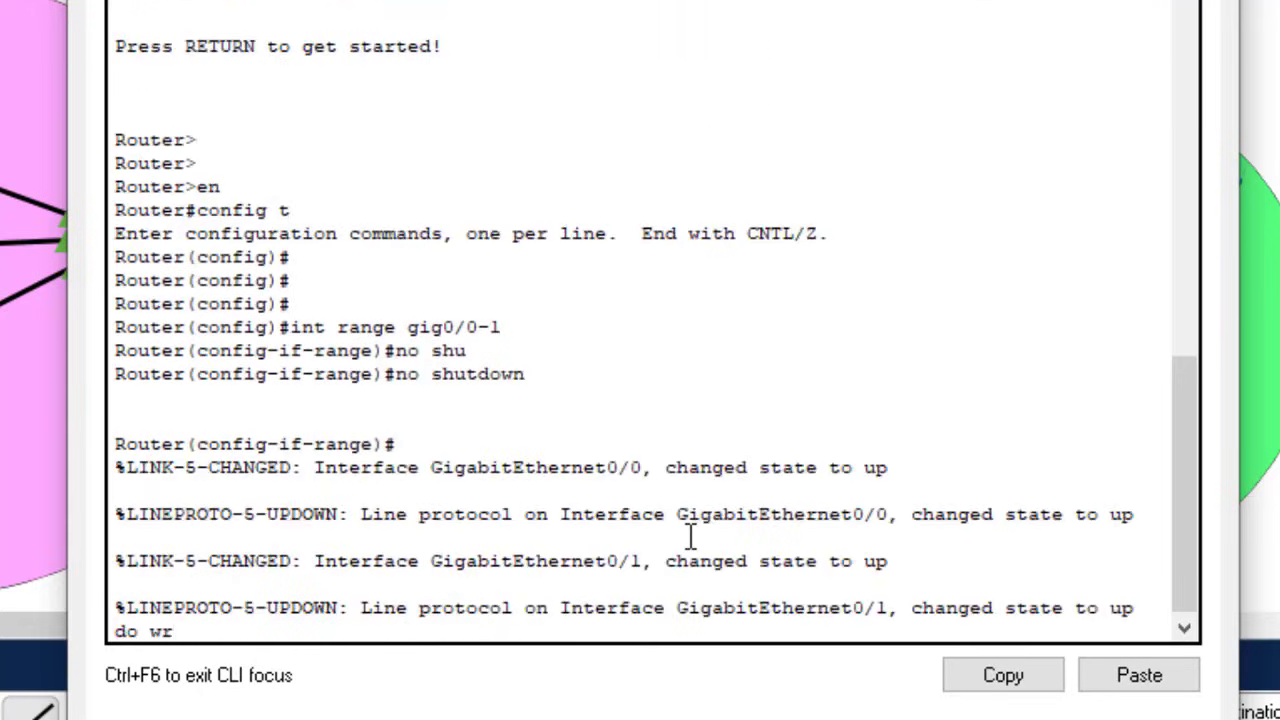
key(Return)
click(1212, 2)
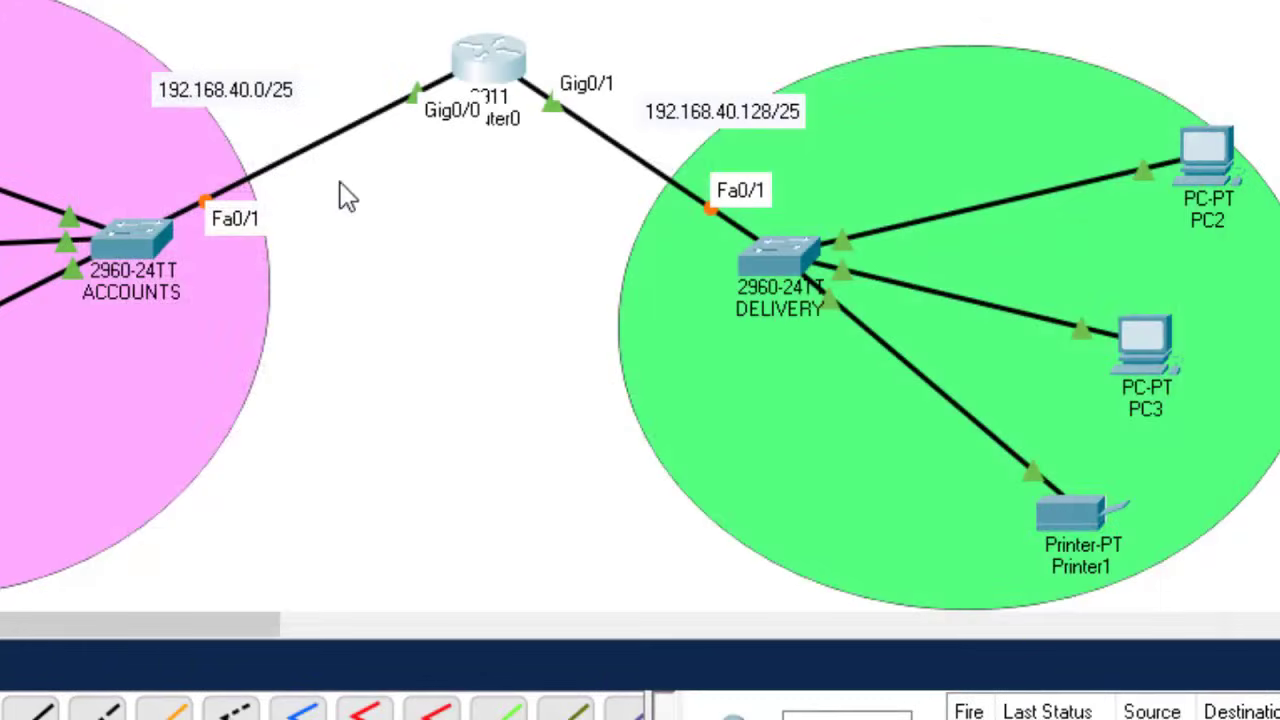
Exit the interface range configuration and enter interface configuration for the port facing ACCOUNTS with int gig0/0
click(505, 68)
key(Return)
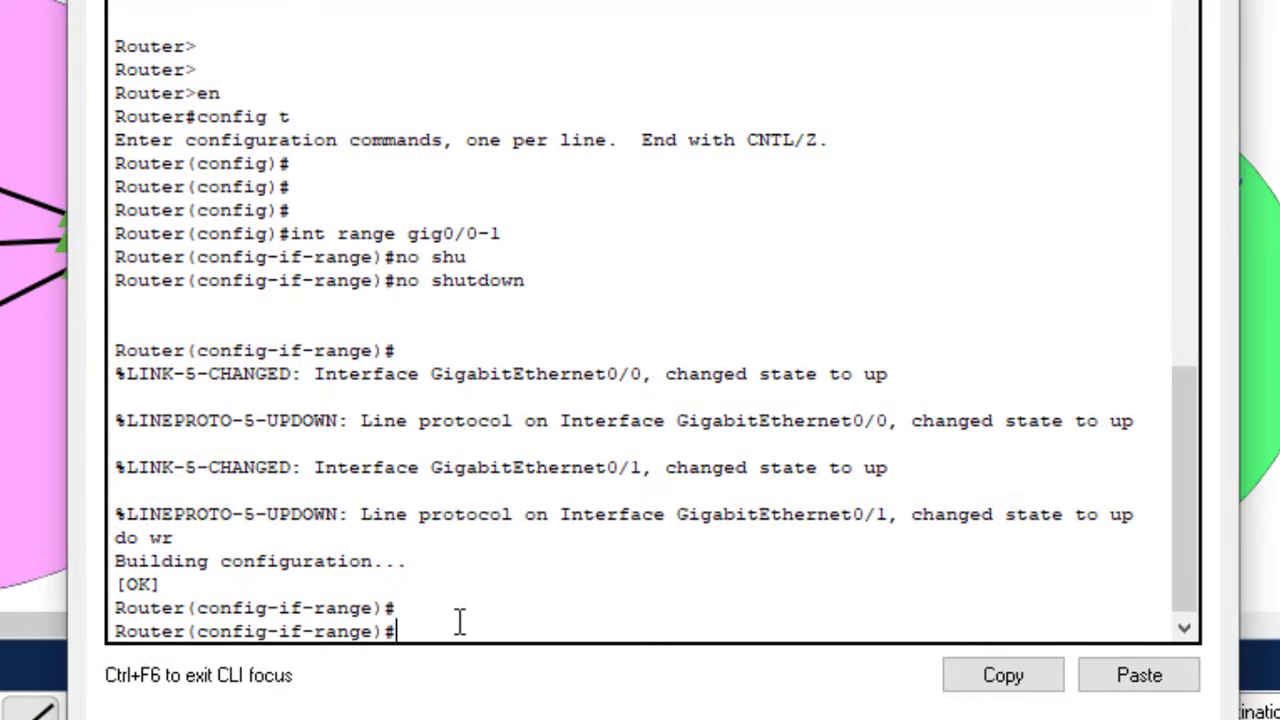
text(exit)
key(Return)
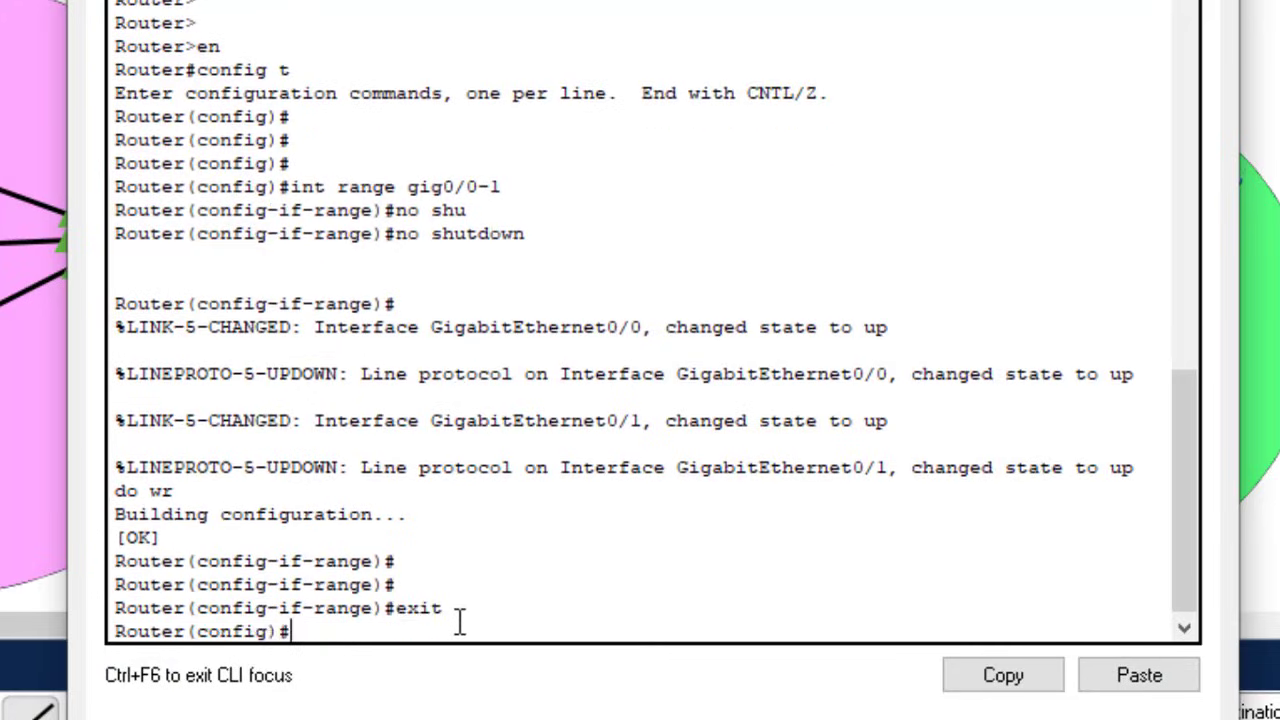
click(1200, 0)
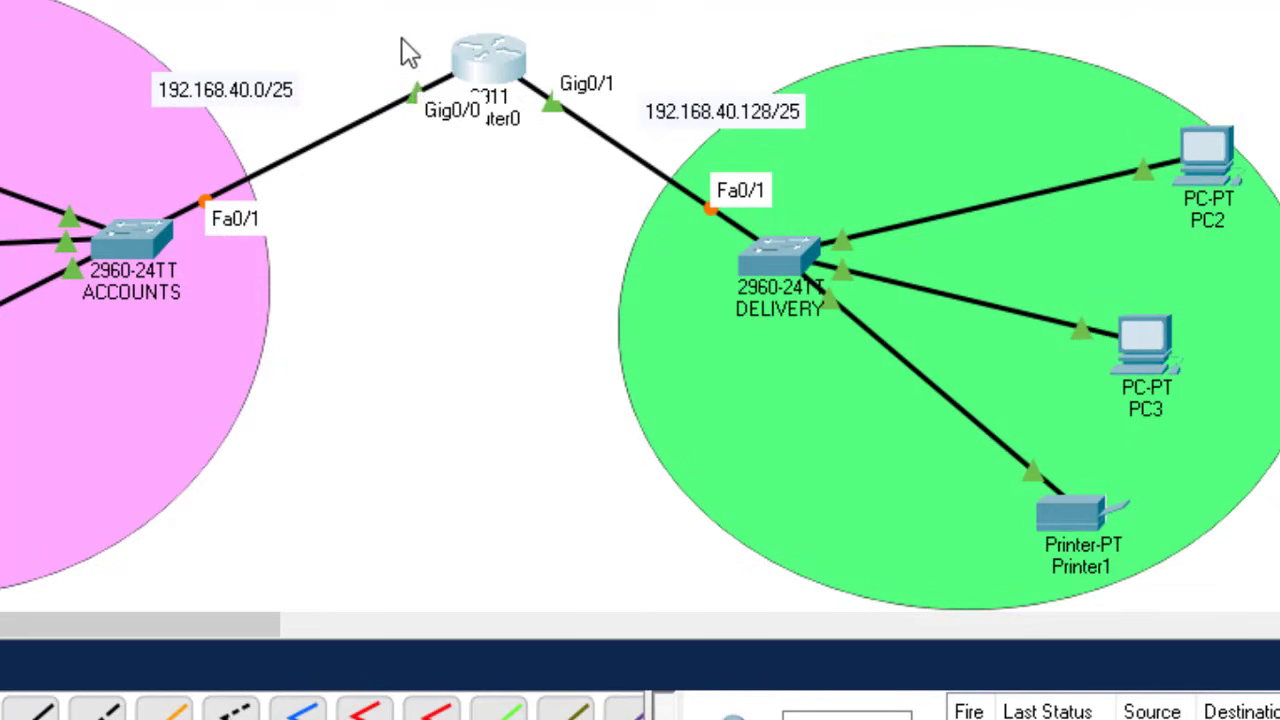
click(495, 44)
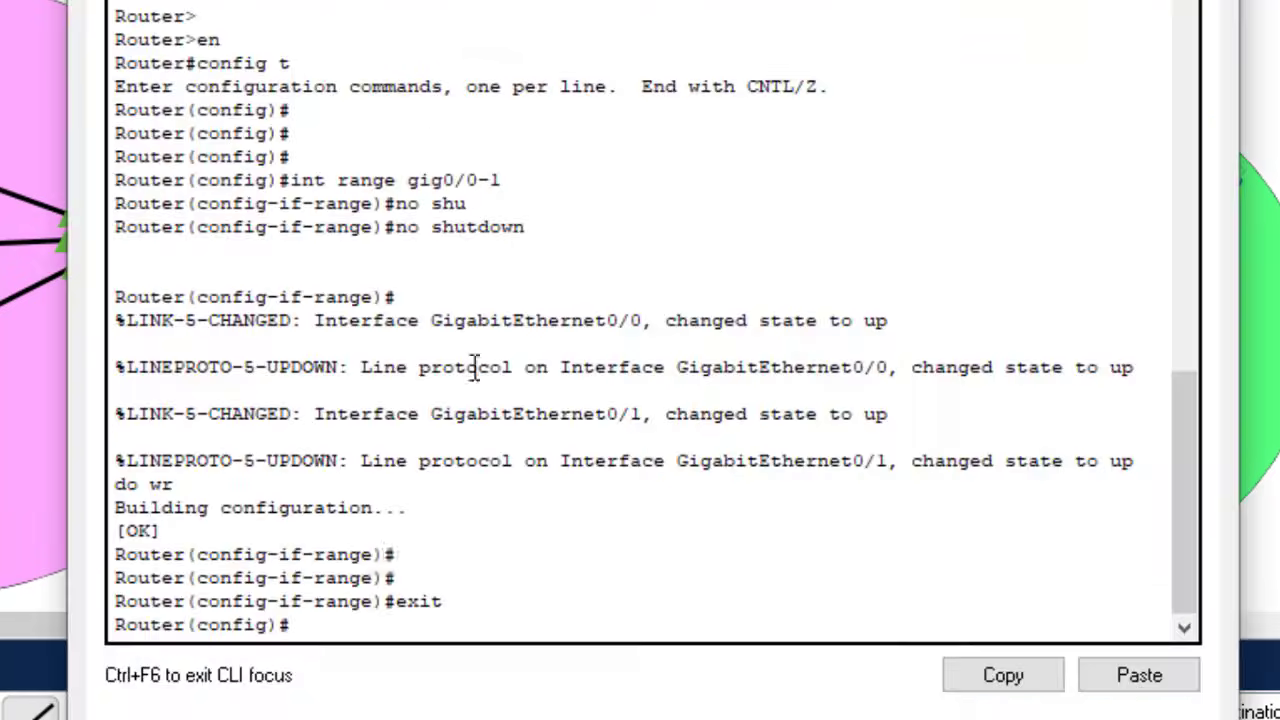
key(Return)
text(int)
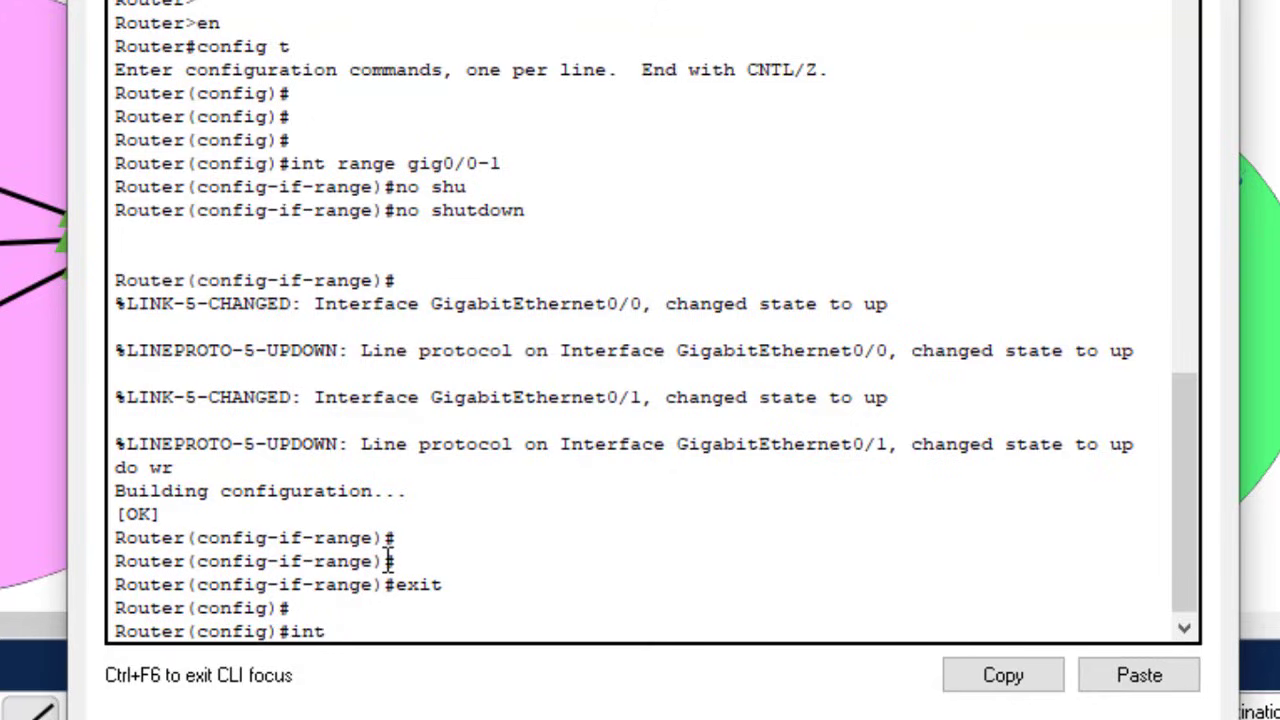
text( gig0/0)
key(Return)
Try to assign ip address 192.168.40.0 with mask 255.255.255.128 to gig0/0
text(ip aa)
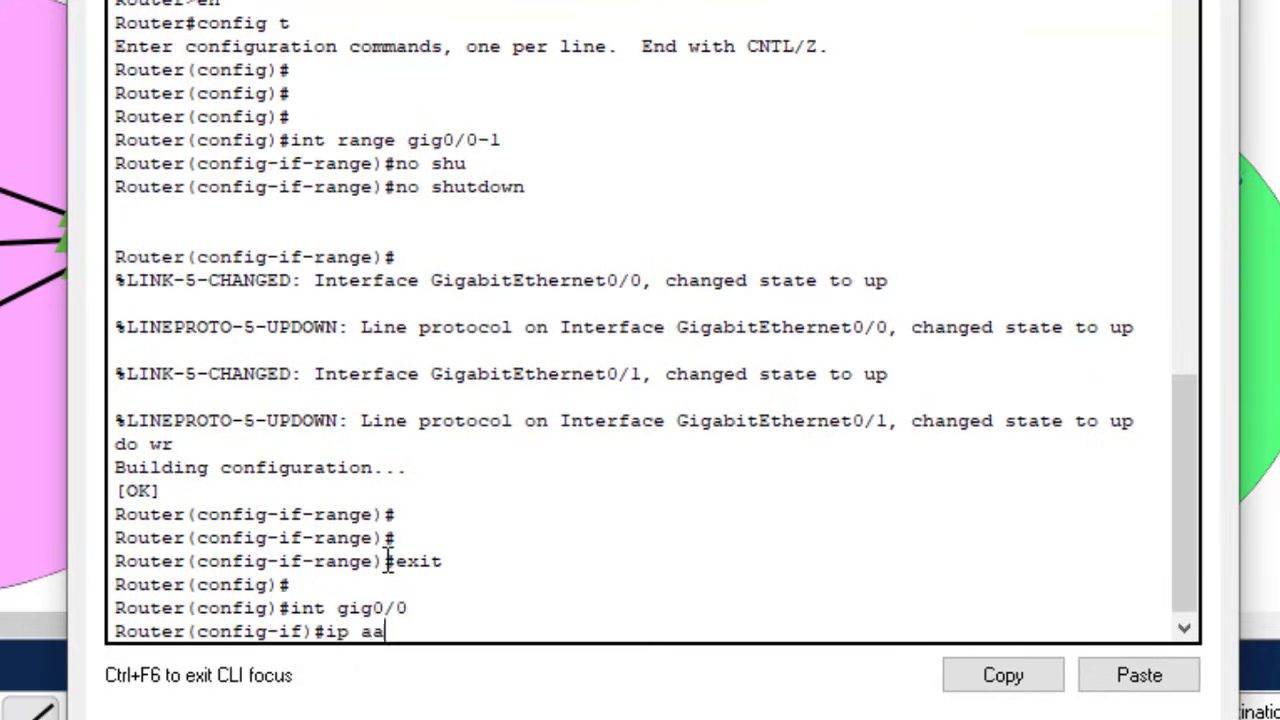
key(Tab)
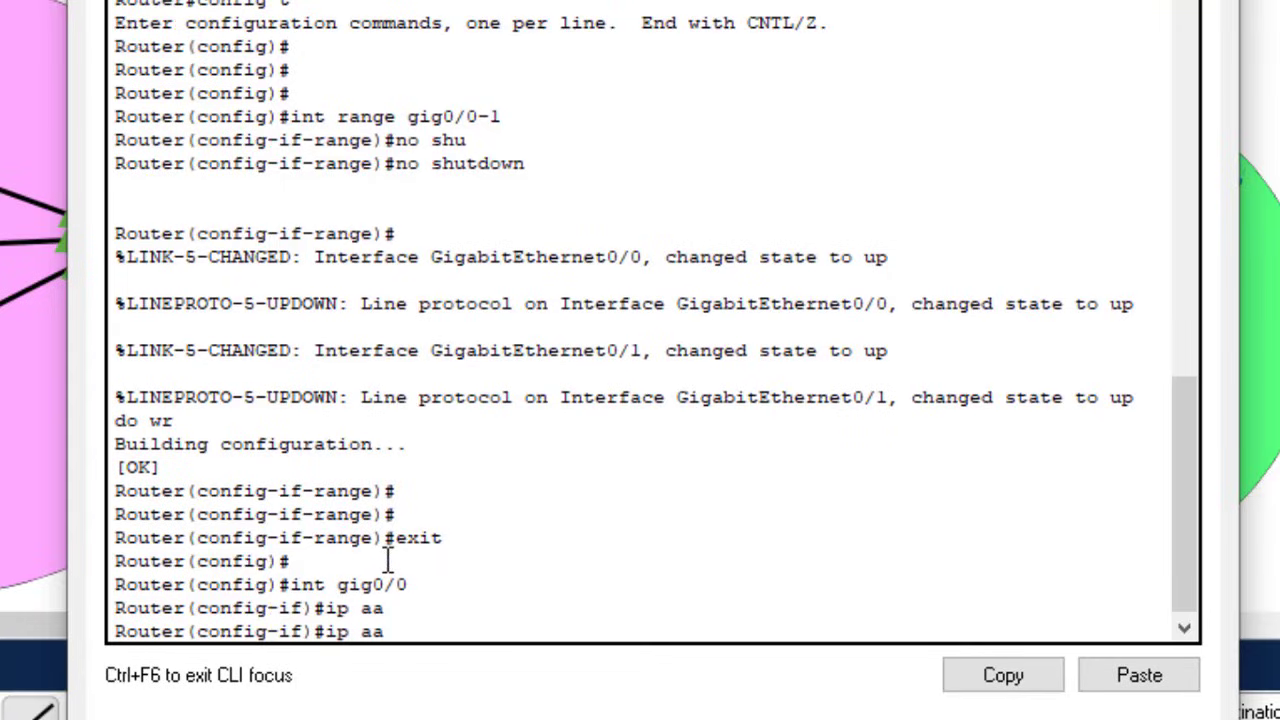
key(BackSpace)
text(d)
key(Tab)
text(192)
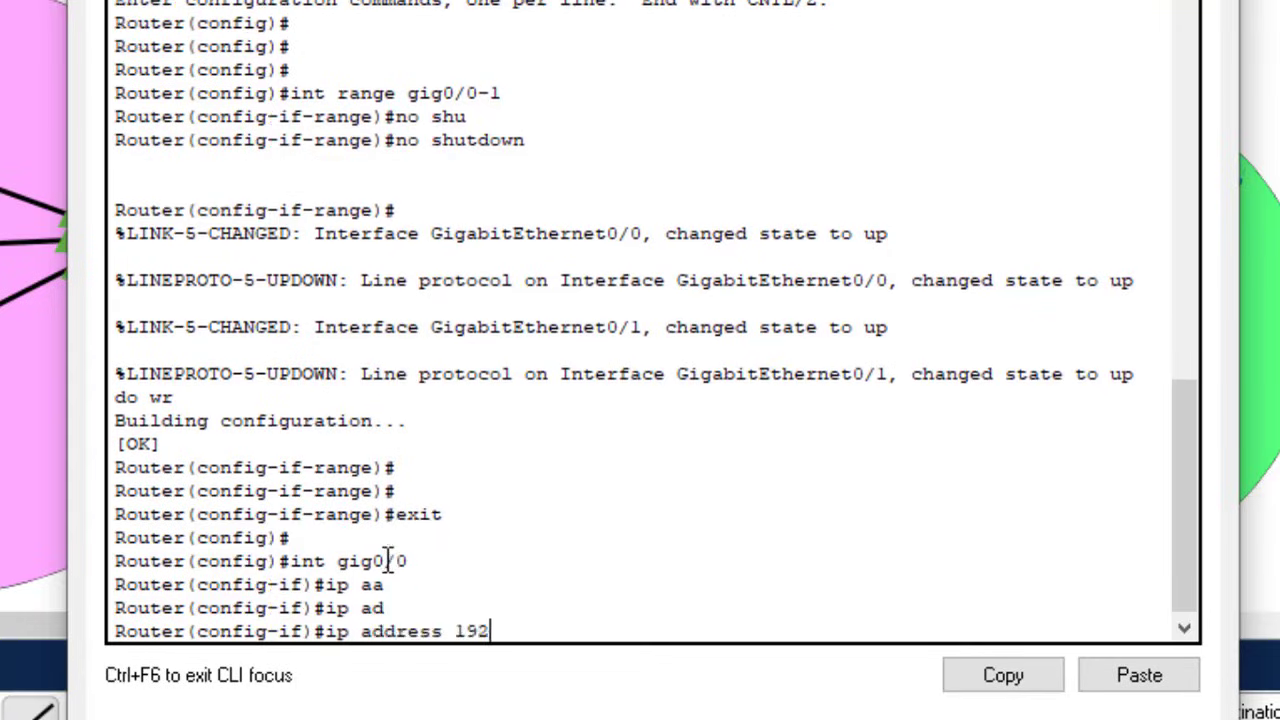
text(.168.40.0)
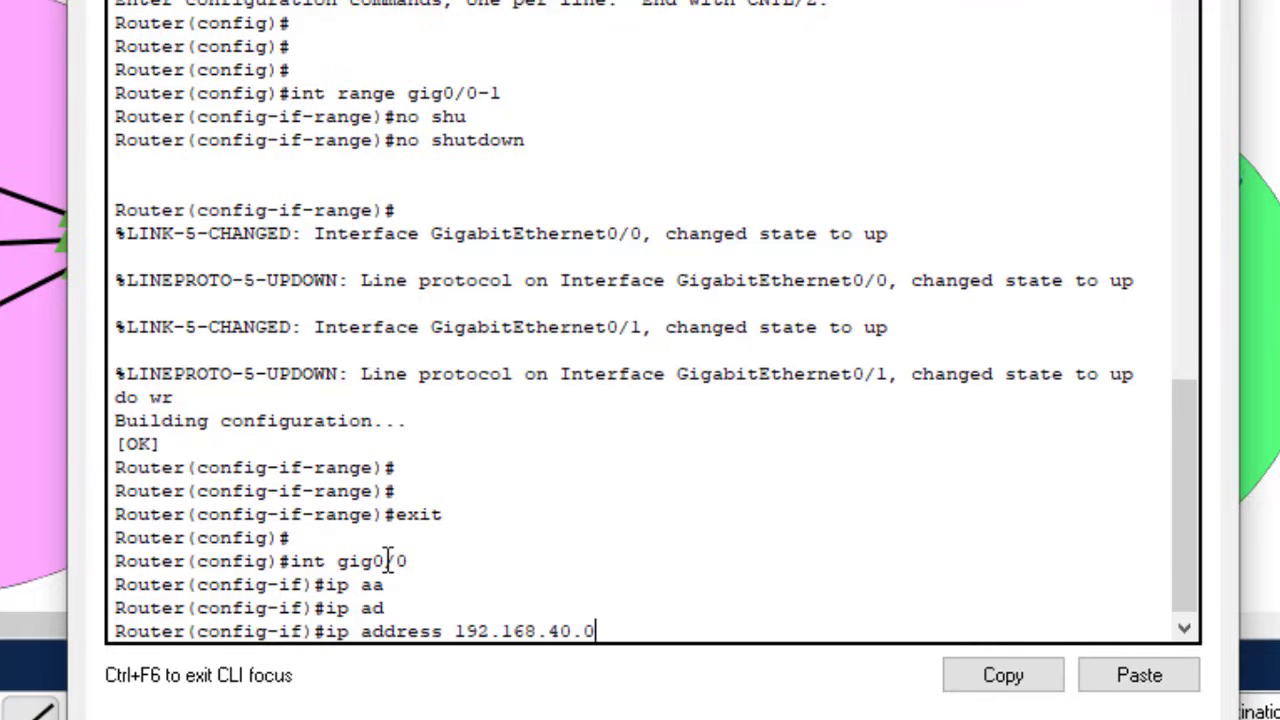
text(255.255)
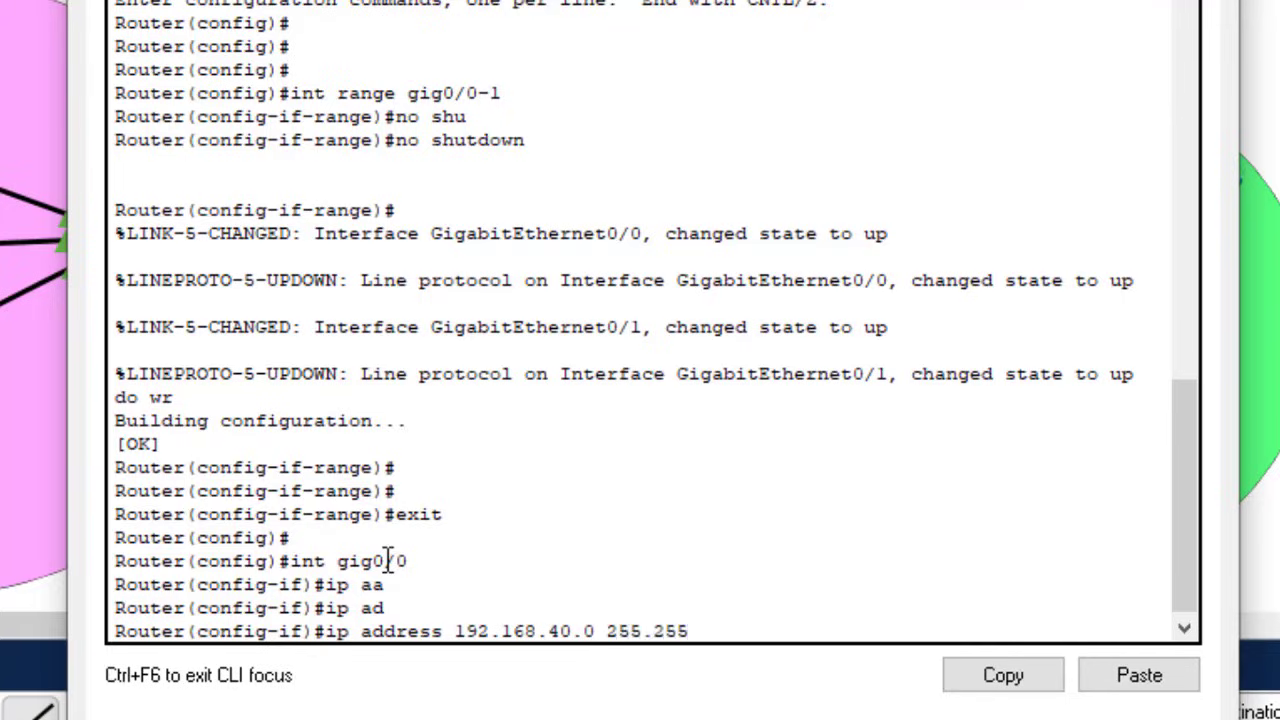
text(.255.128)
key(Return)
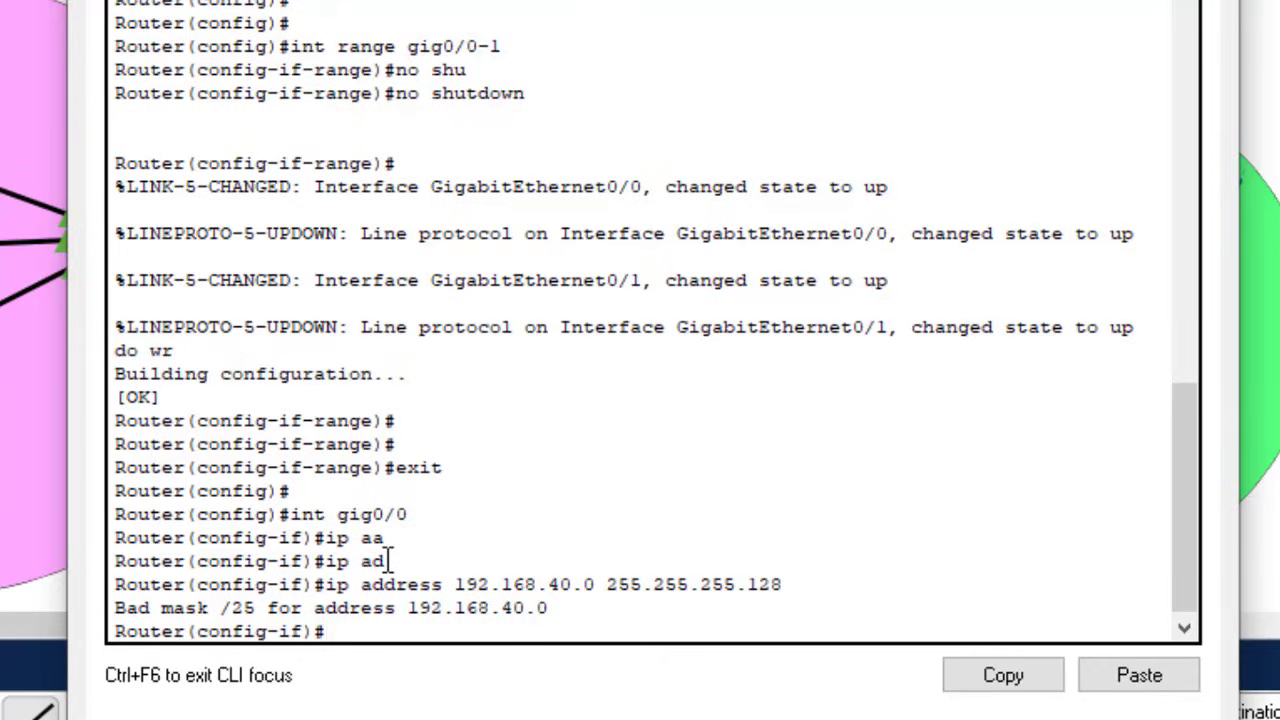
Check the 1st subnet's valid host range in Word and assign ip address 192.168.40.1 255.255.255.128 to the router's gig0/0
key(Up)
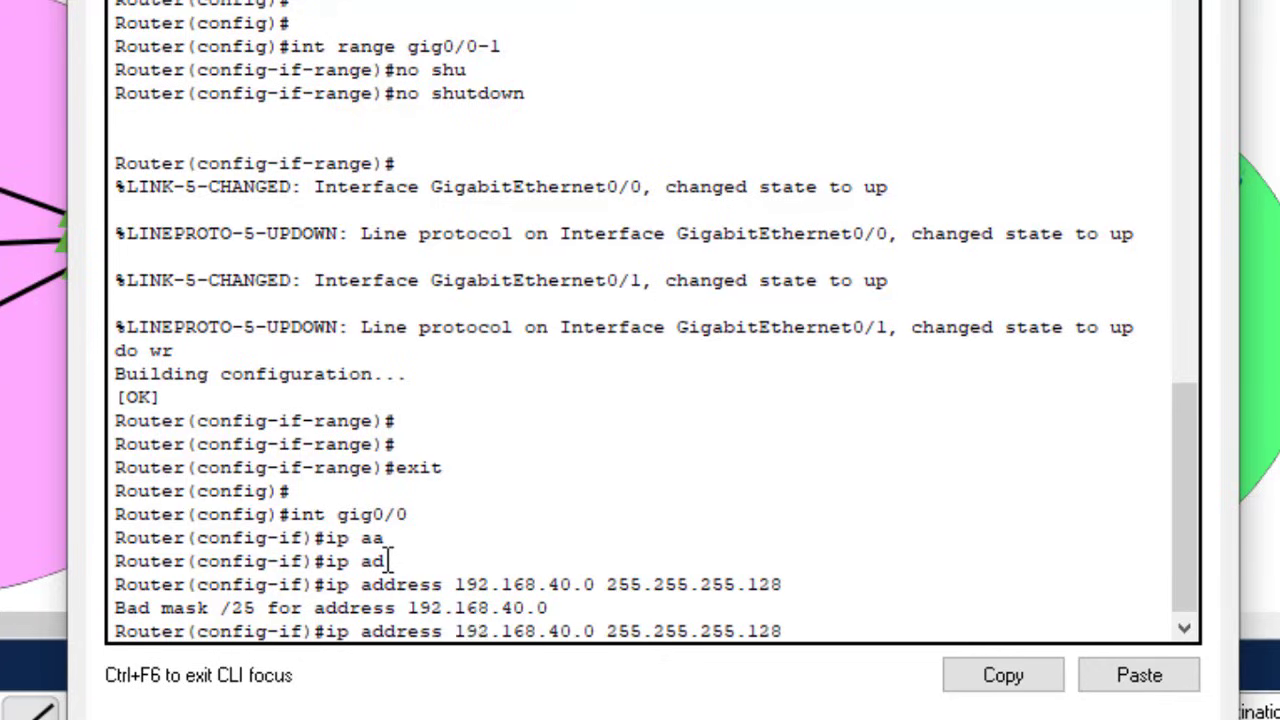
key(Left)
key(Left)
key(Left)
key(Left)
key(Left)
key(Left)
key(Left)
key(Left)
key(Left)
key(Left)
key(Left)
key(Left)
key(Left)
key(Left)
key(Left)
key(Left)
click(424, 2)
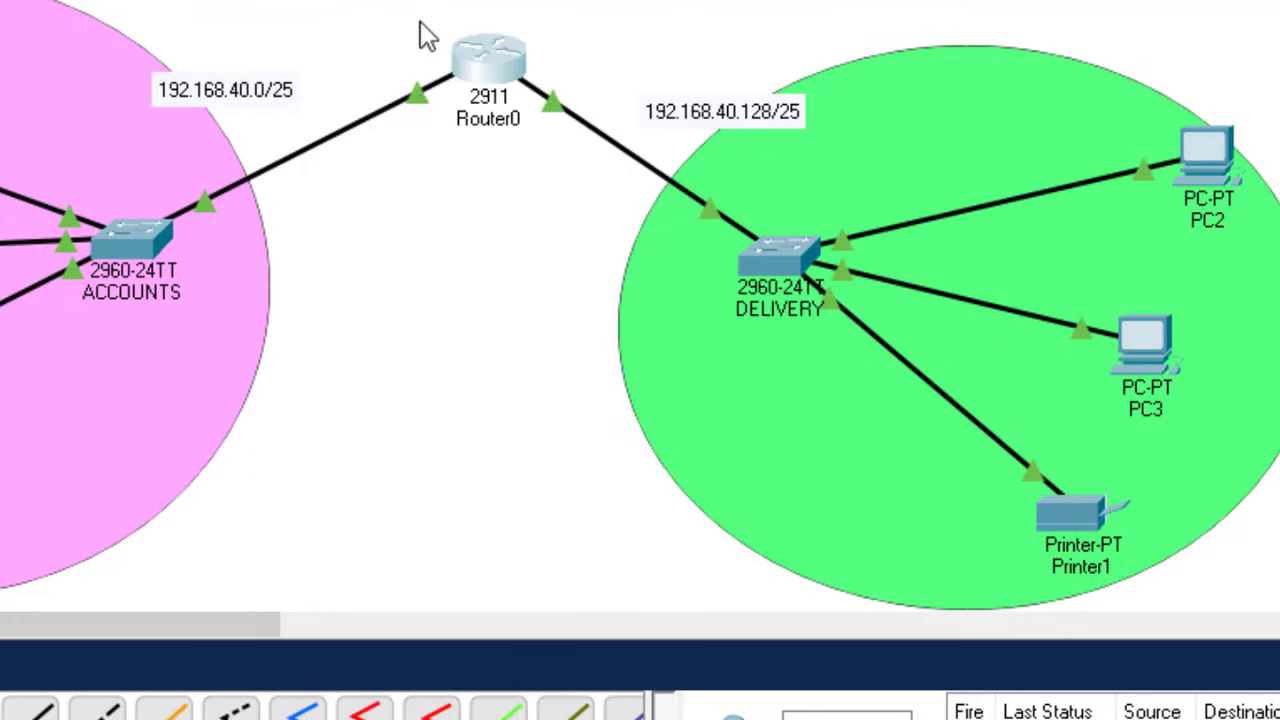
click(486, 52)
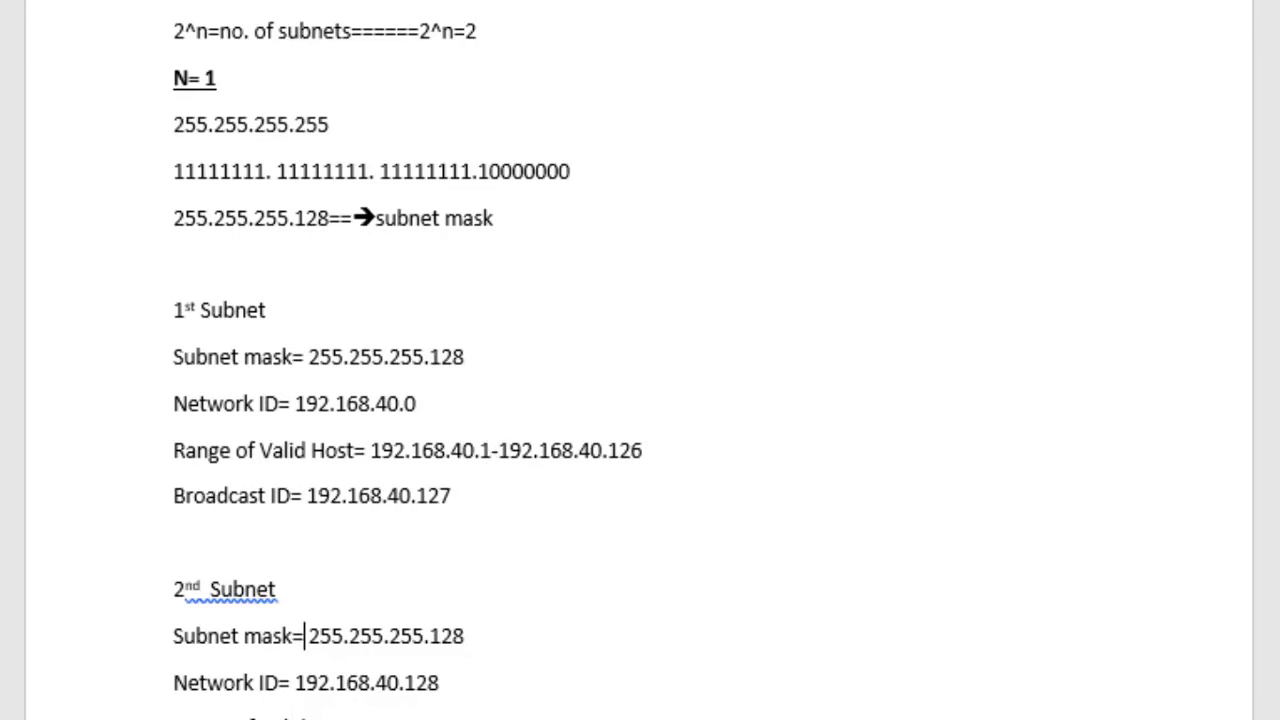
click(640, 700)
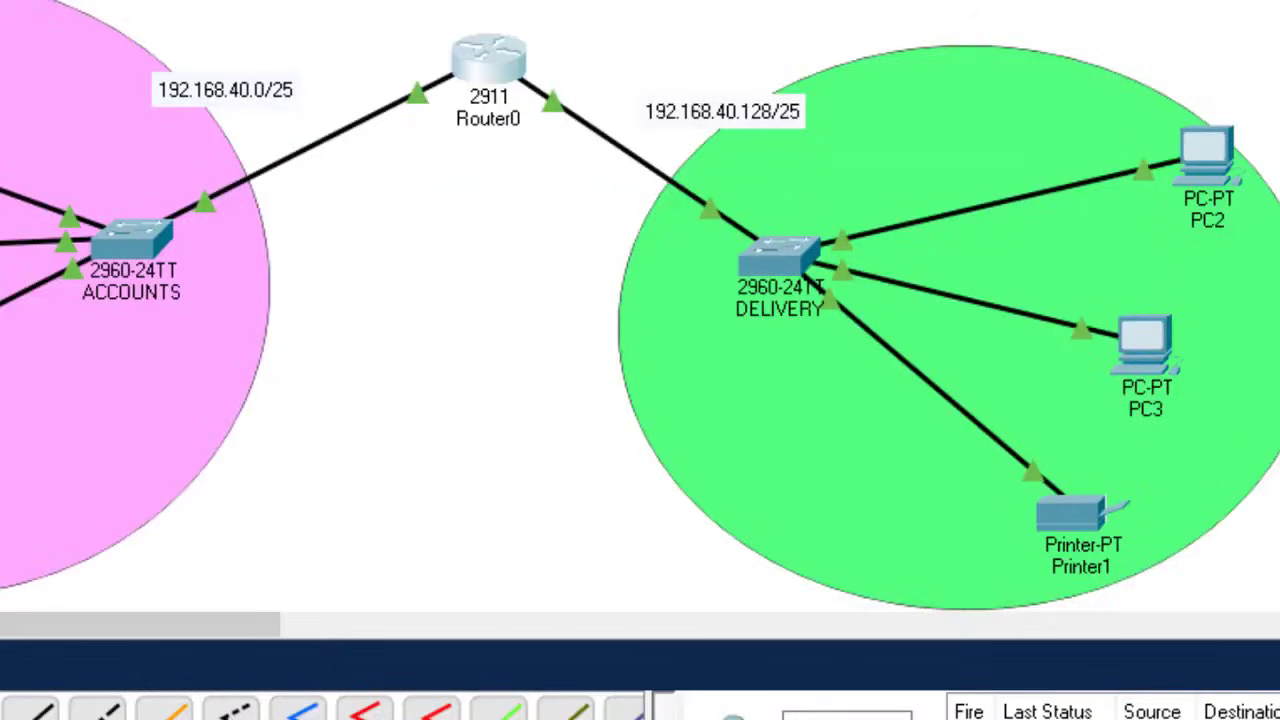
click(488, 60)
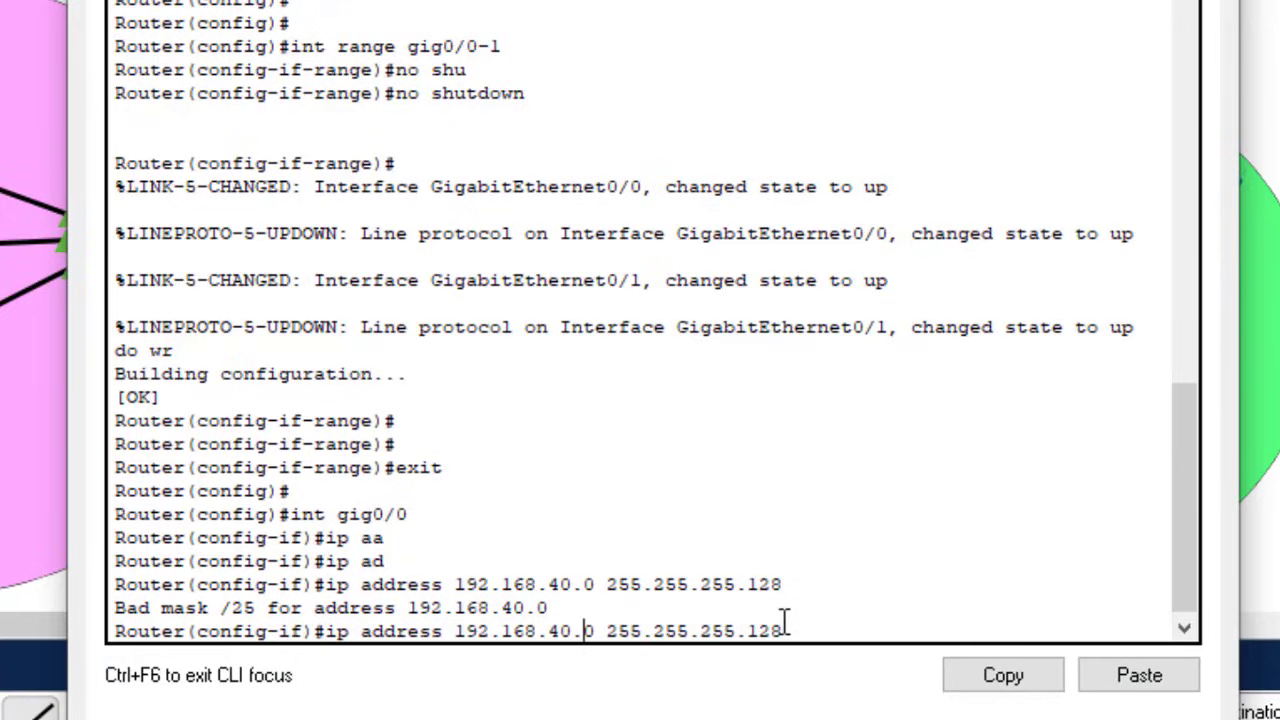
key(Right)
key(BackSpace)
text(1)
key(Return)
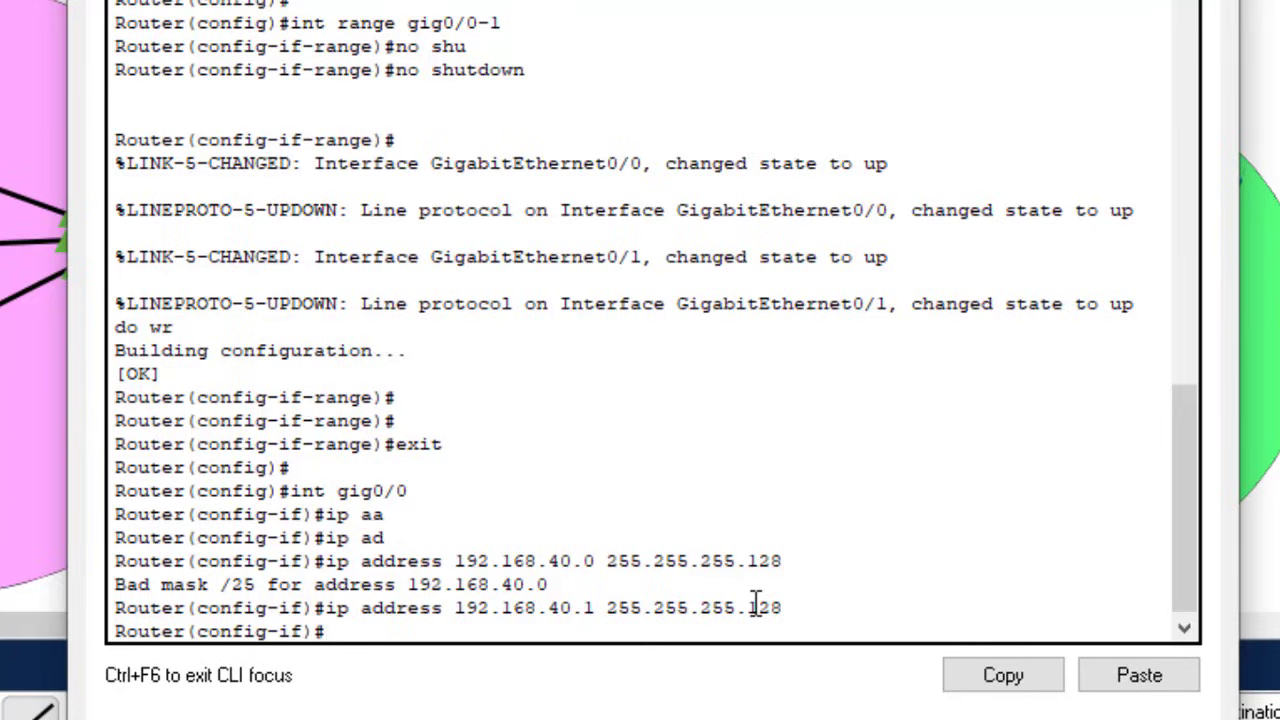
drag(788, 607, 471, 620)
click(471, 620)
key(Return)
key(Return)
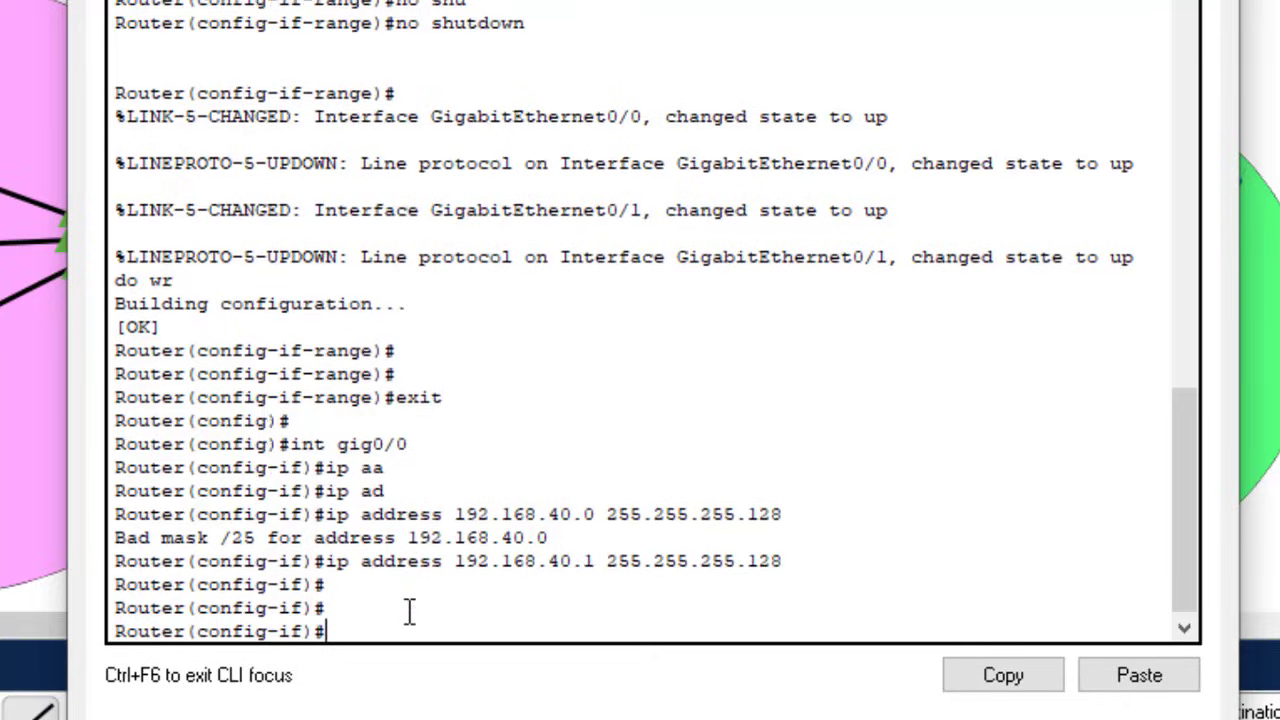
Switch to interface configuration for the router port facing DELIVERY with int gig0/1
key(Up)
key(Up)
key(Up)
key(Up)
key(Up)
key(Up)
key(Down)
text(1)
key(Return)
Check the 2nd subnet's valid host range in Word and assign ip address 192.168.40.129 255.255.255.128 to the router's gig0/1
key(Up)
key(Up)
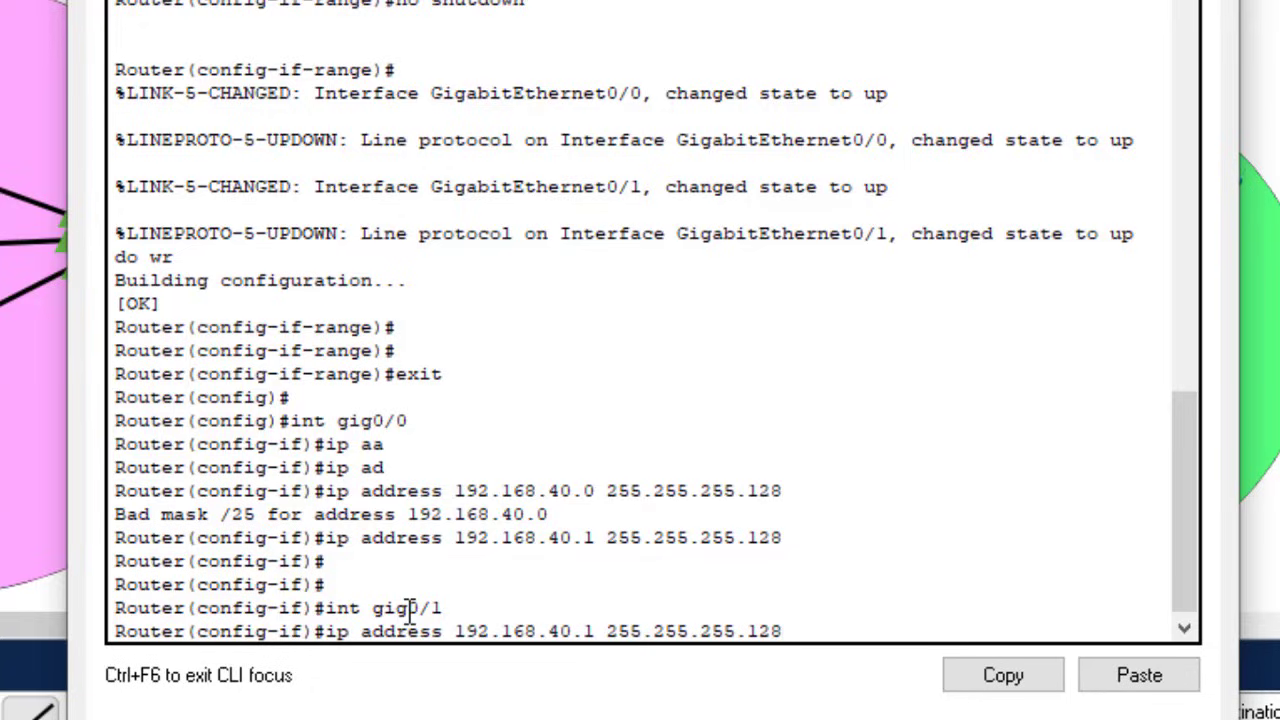
key(Left)
key(Left)
key(Left)
key(Left)
key(Left)
key(Left)
key(Left)
key(Left)
key(Left)
key(Left)
key(Left)
key(Left)
key(Left)
key(Left)
key(alt+Tab)
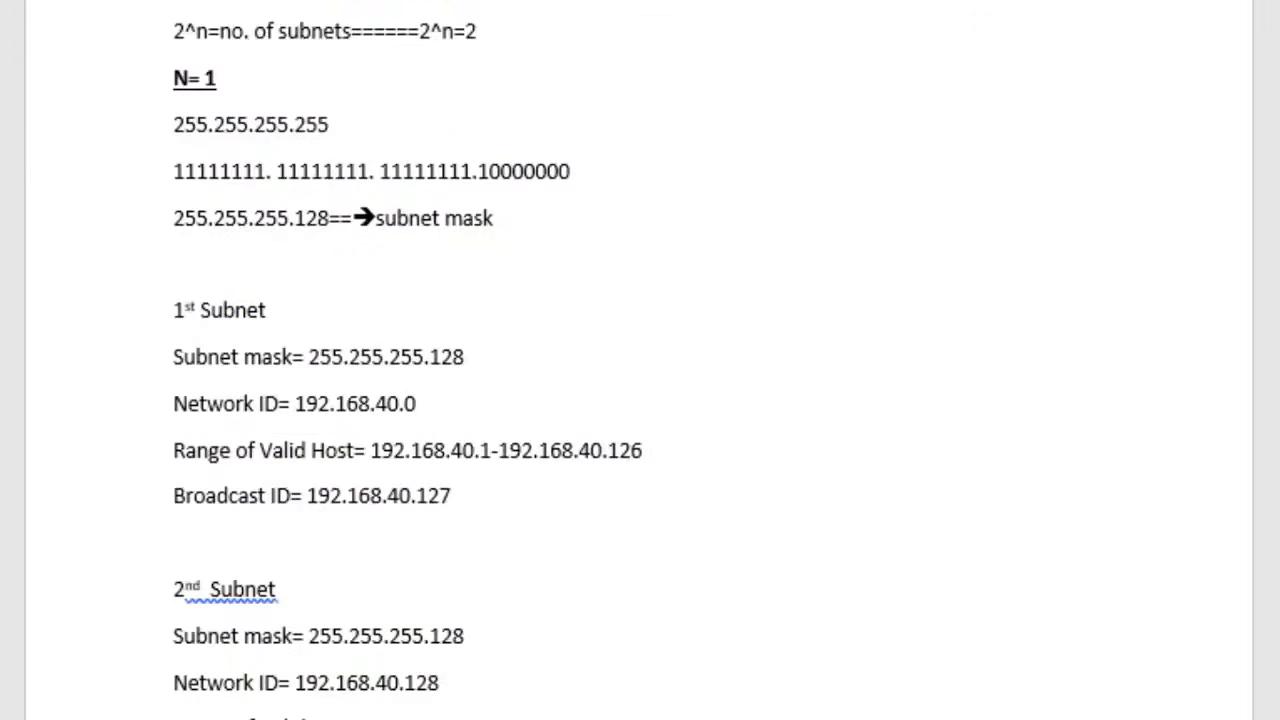
scroll(640, 360, down, 5)
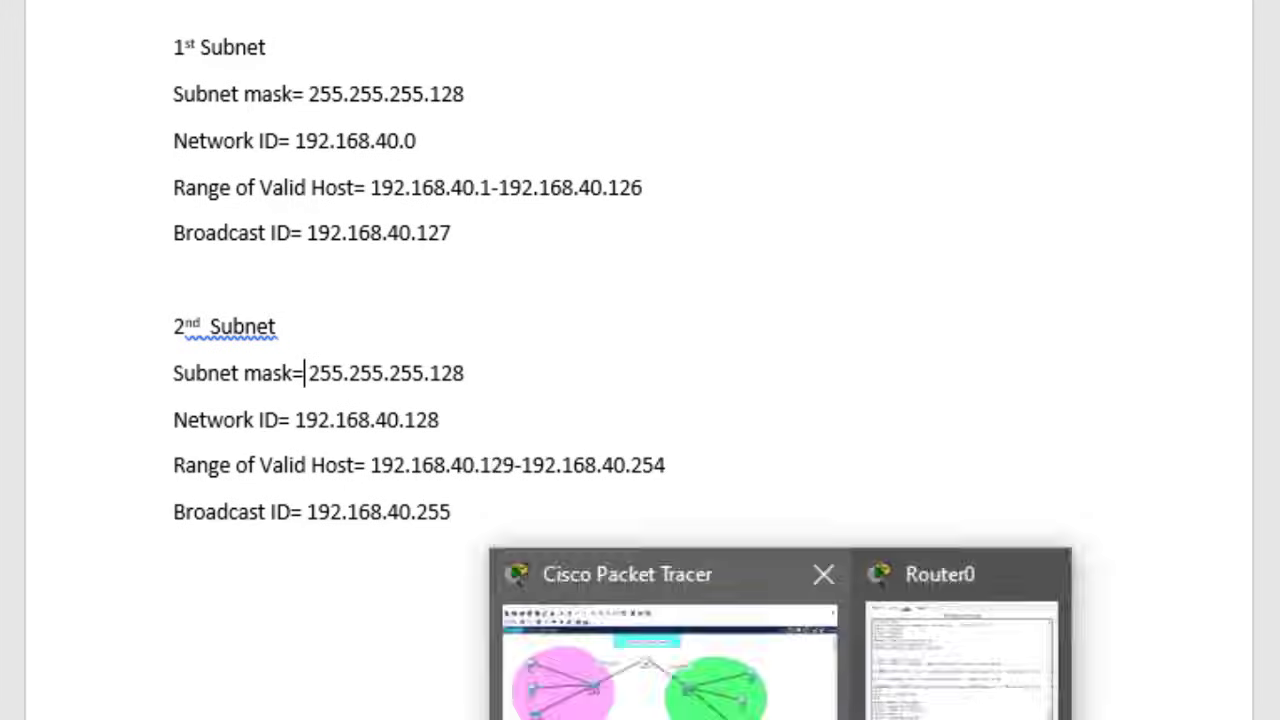
click(660, 650)
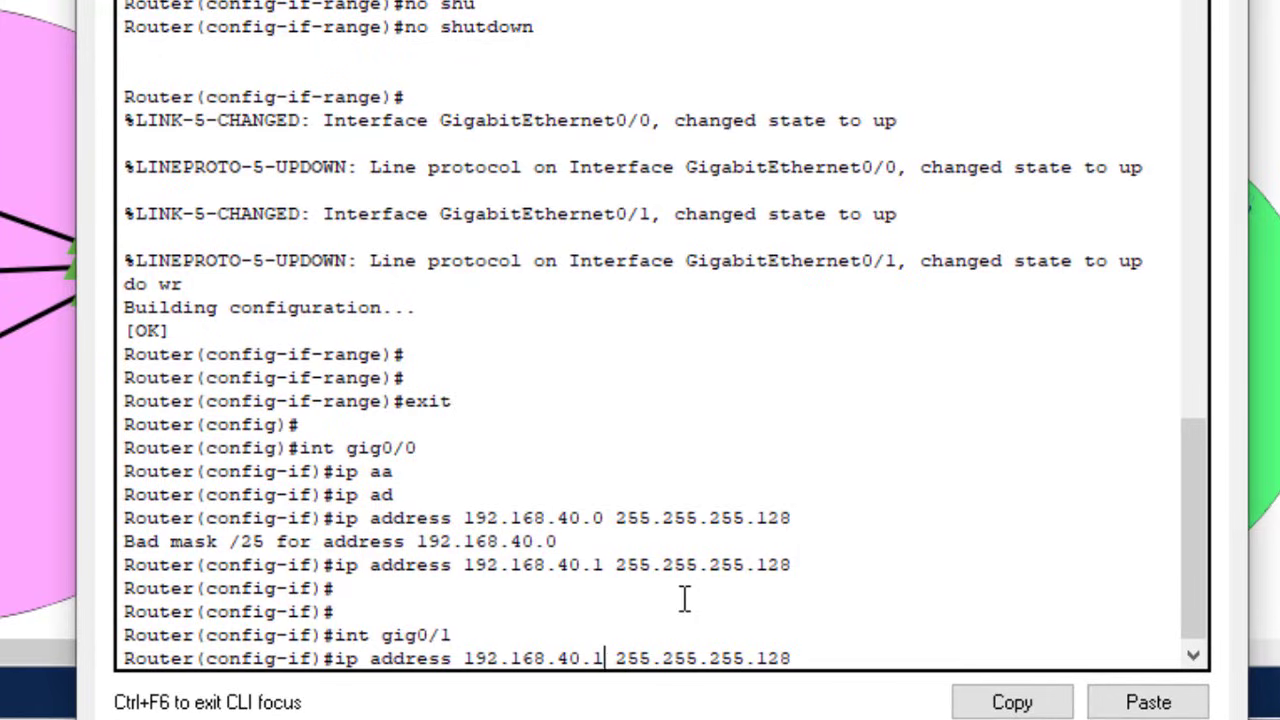
text(29)
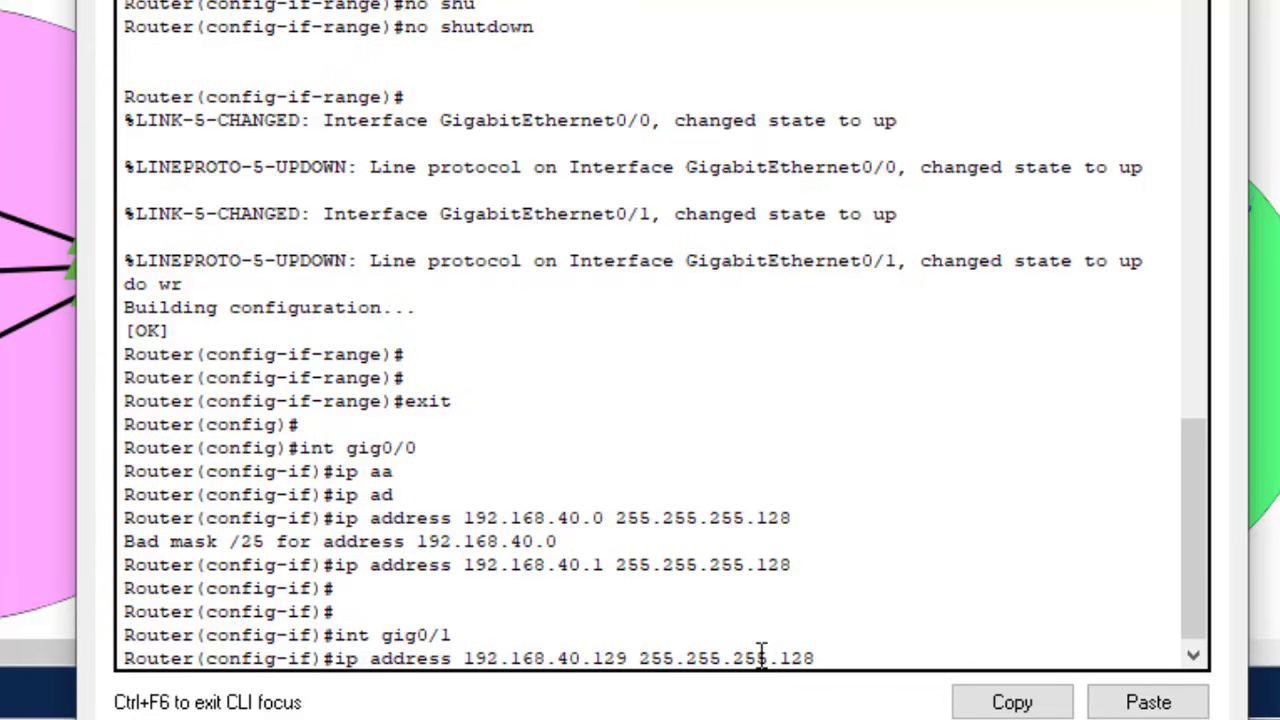
key(Return)
Save the router configuration with do wr and exit to global configuration mode
text(d)
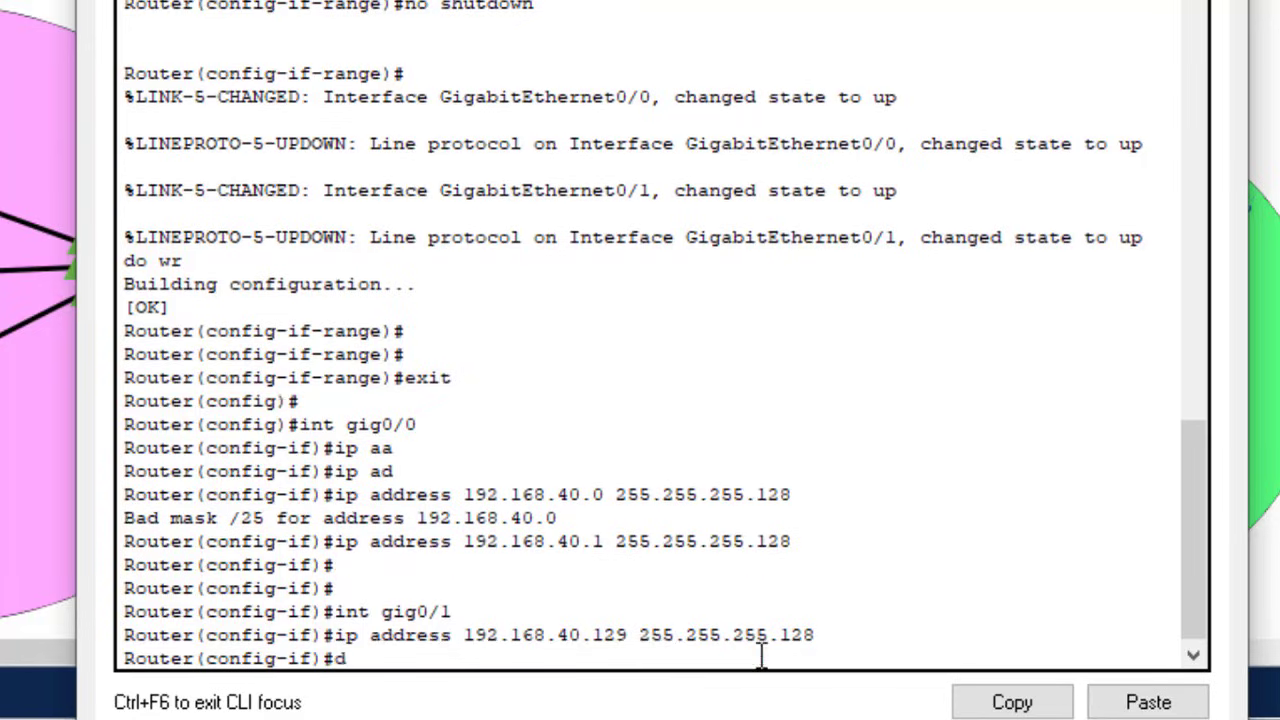
text(o wr)
key(Return)
text(exit)
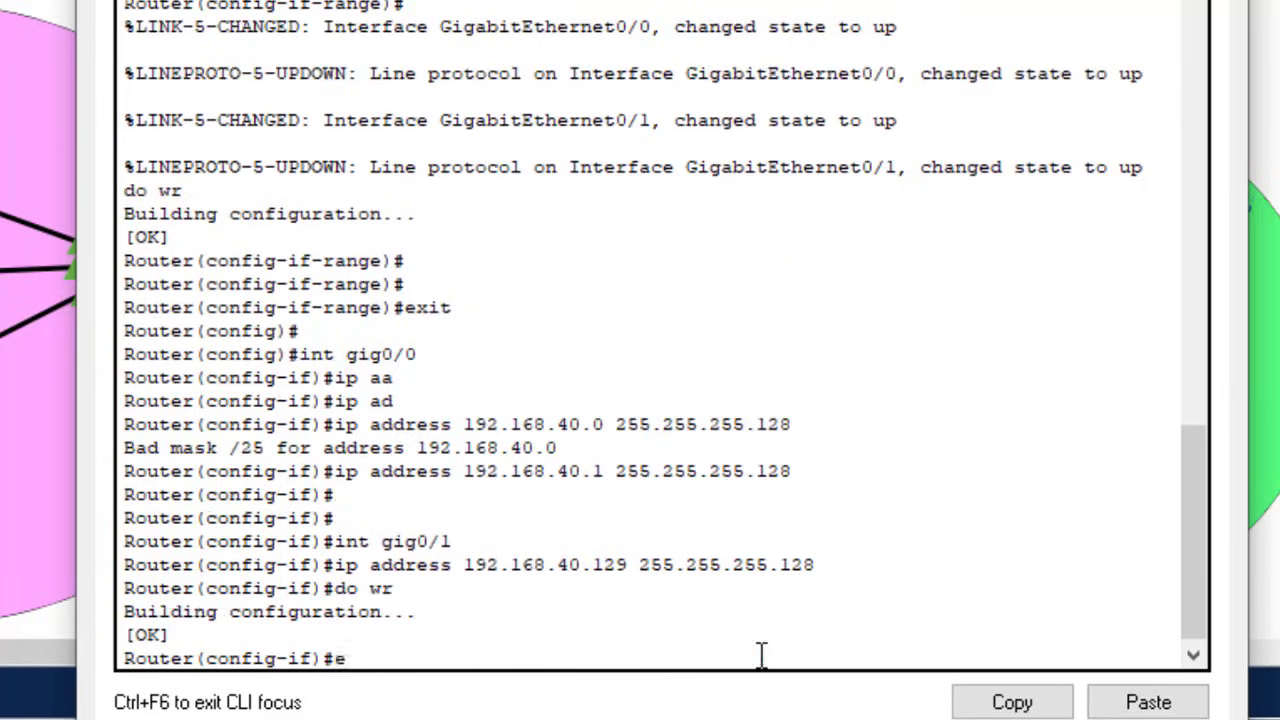
key(Return)
key(Return)
key(Return)
List the startup configuration with do sh start and examine the addresses and masks of GigabitEthernet0/0 and GigabitEthernet0/1
text(d)
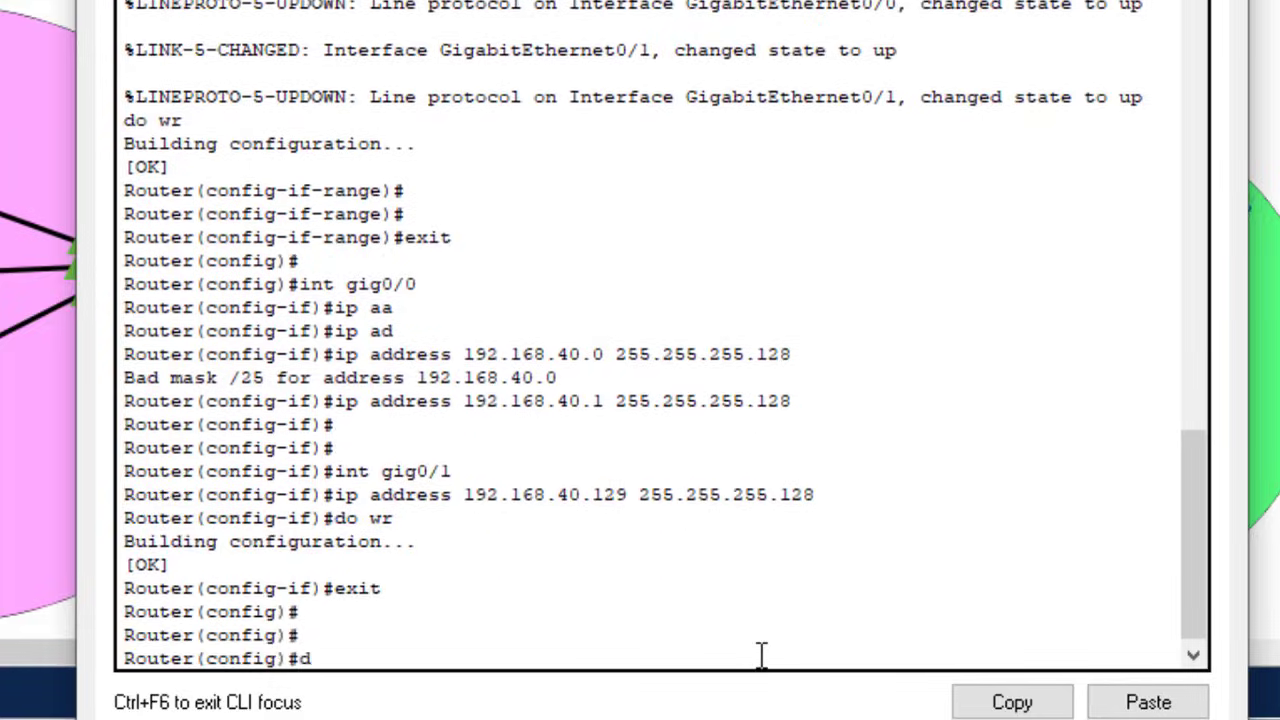
text(o sh start)
key(Return)
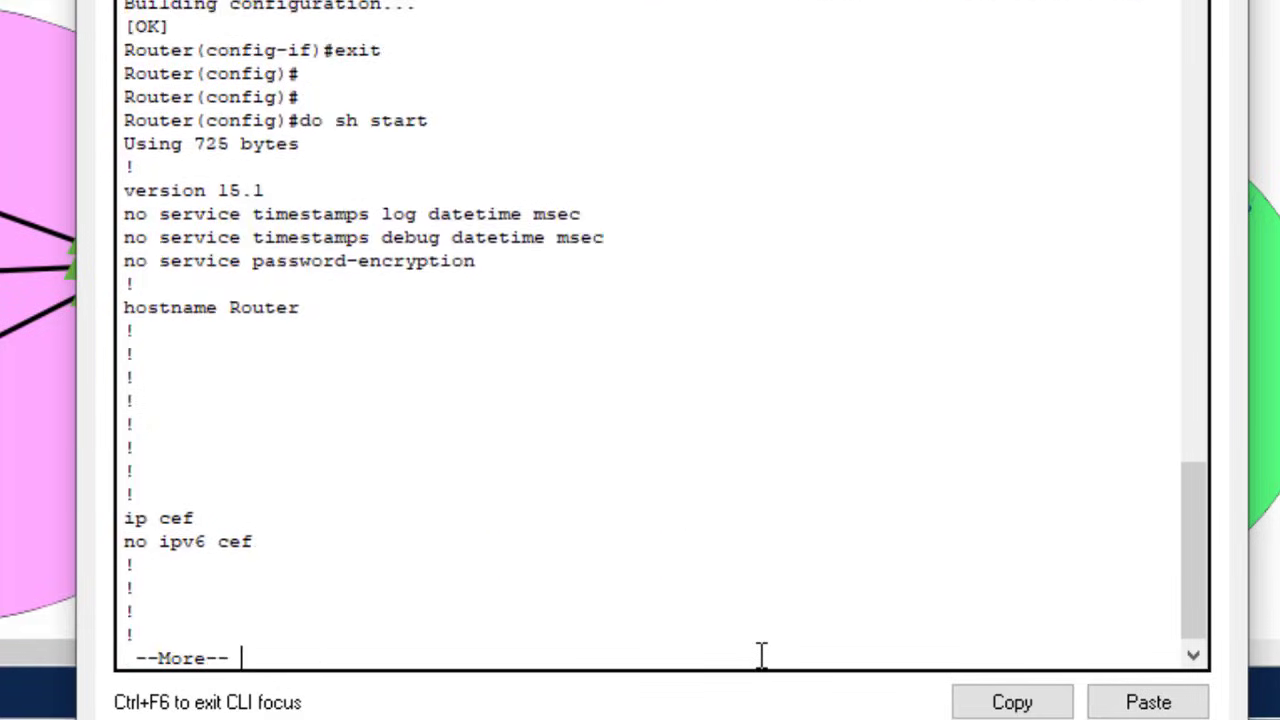
key(Return)
key(Return)
key(Return)
key(Return)
key(Return)
key(Return)
key(Return)
key(Return)
key(Return)
key(Return)
key(Return)
key(Return)
key(Return)
key(Return)
key(Return)
key(Return)
key(Return)
key(Return)
key(Return)
key(Return)
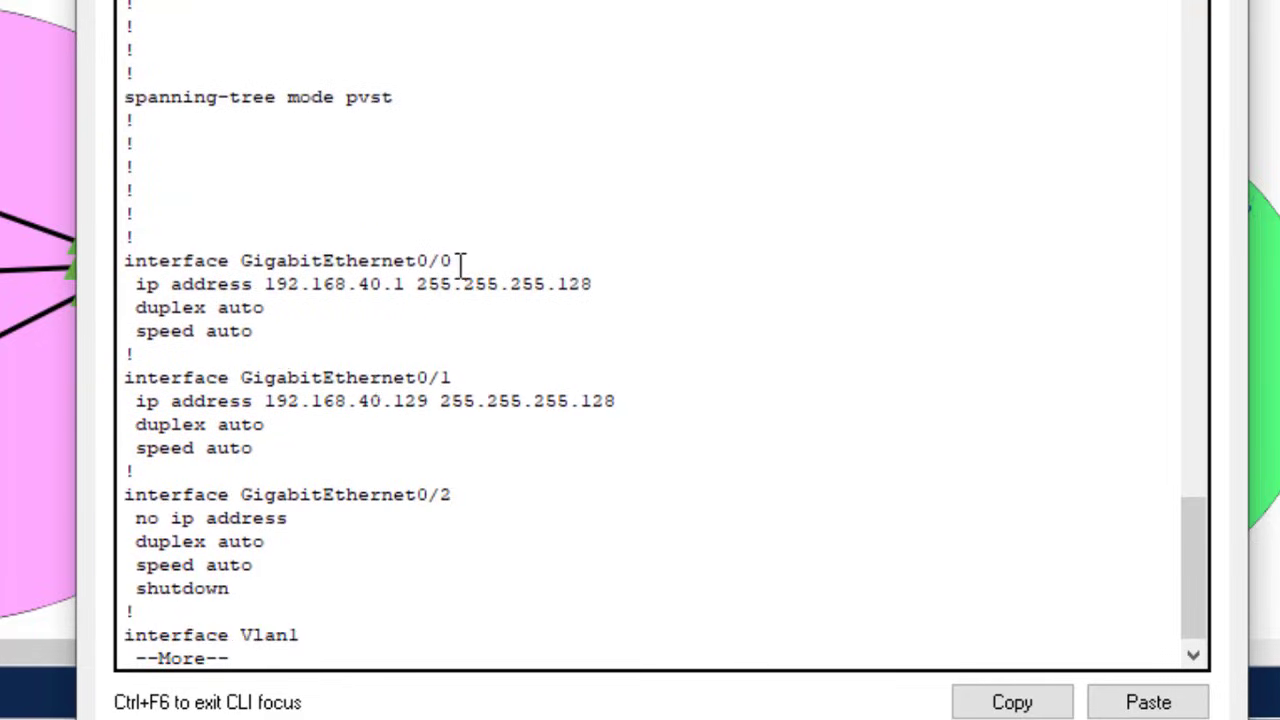
click(266, 284)
drag(318, 284, 598, 286)
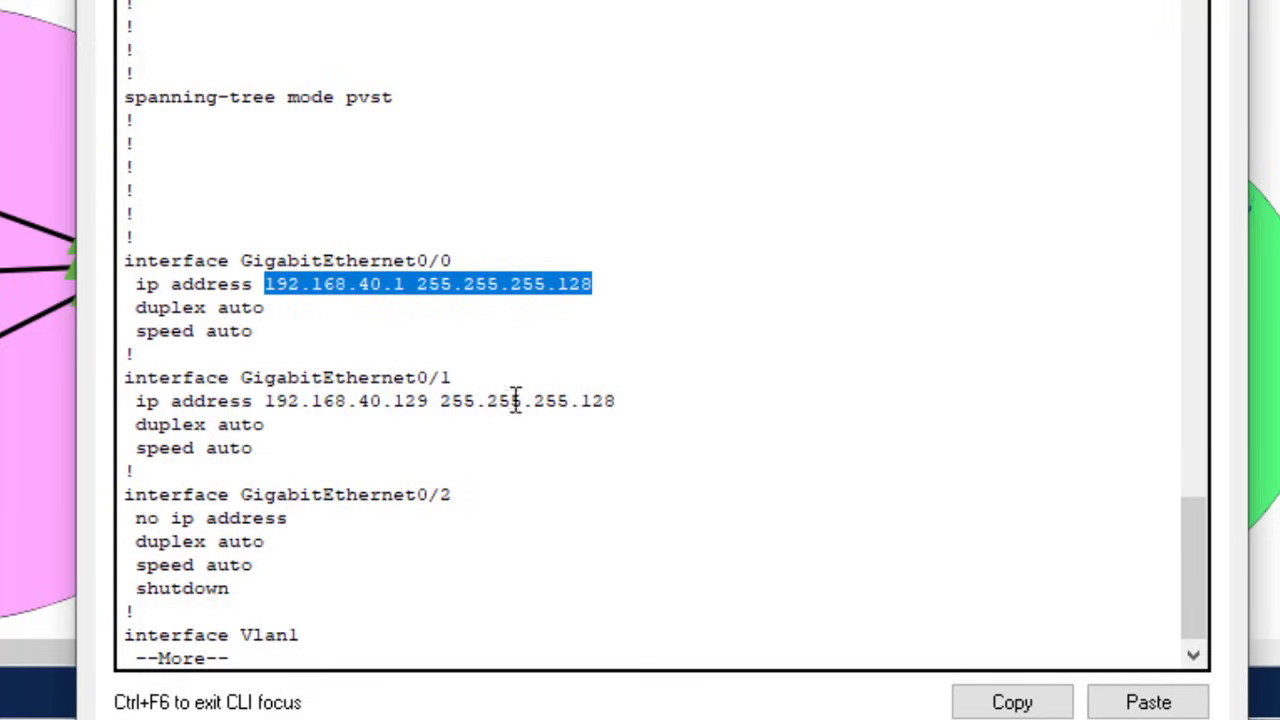
drag(643, 402, 332, 408)
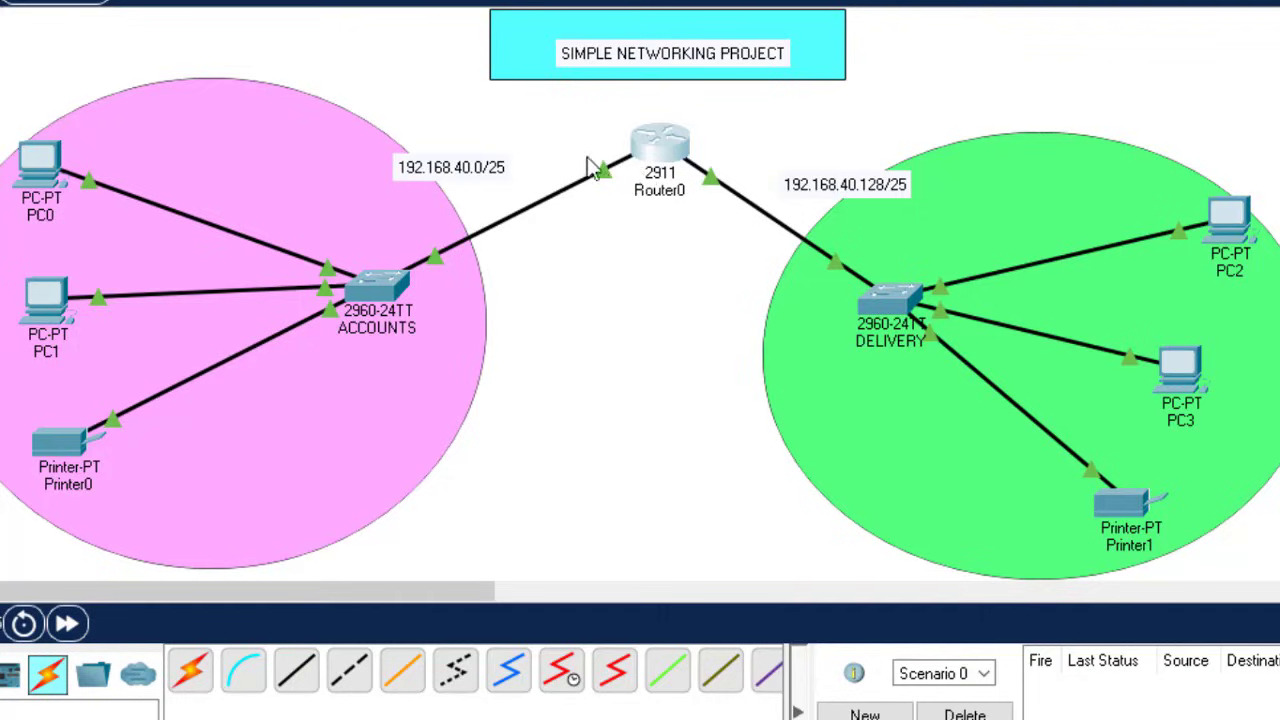
Assign PC0 the static IPv4 address 192.168.40.2 with subnet mask 255.255.255.128 in its IP configuration
click(38, 168)
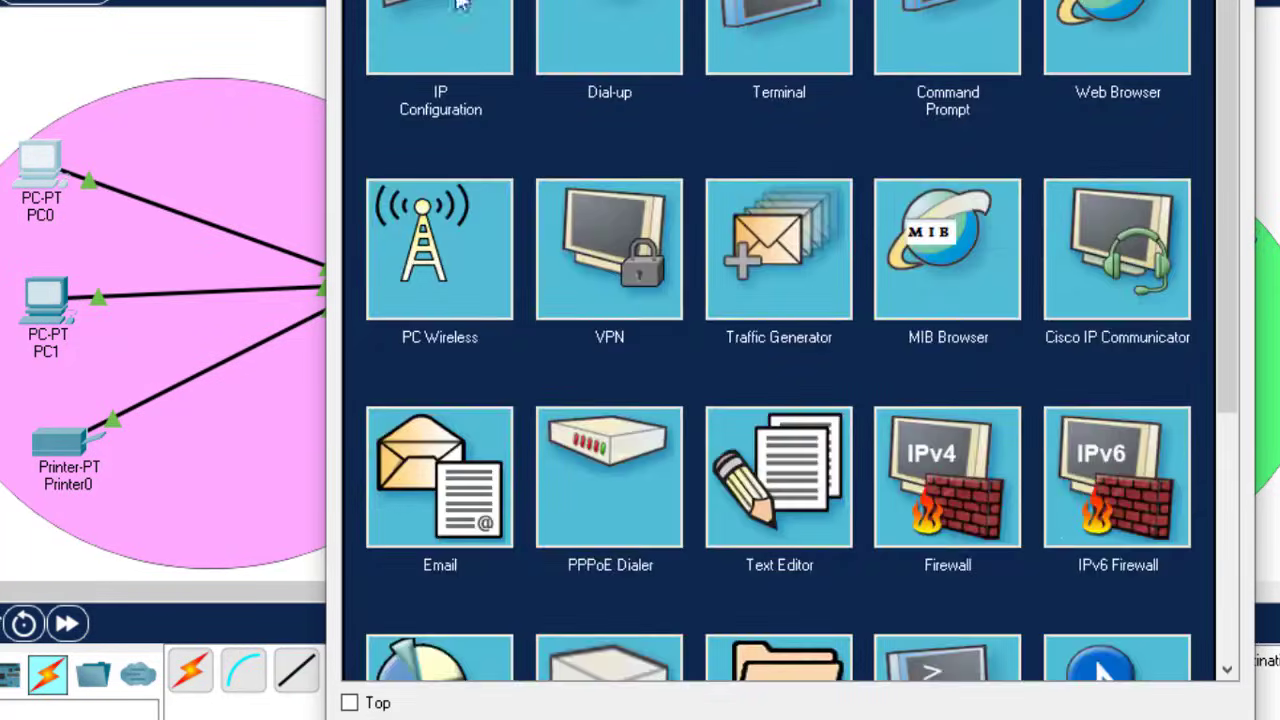
click(468, 33)
click(718, 82)
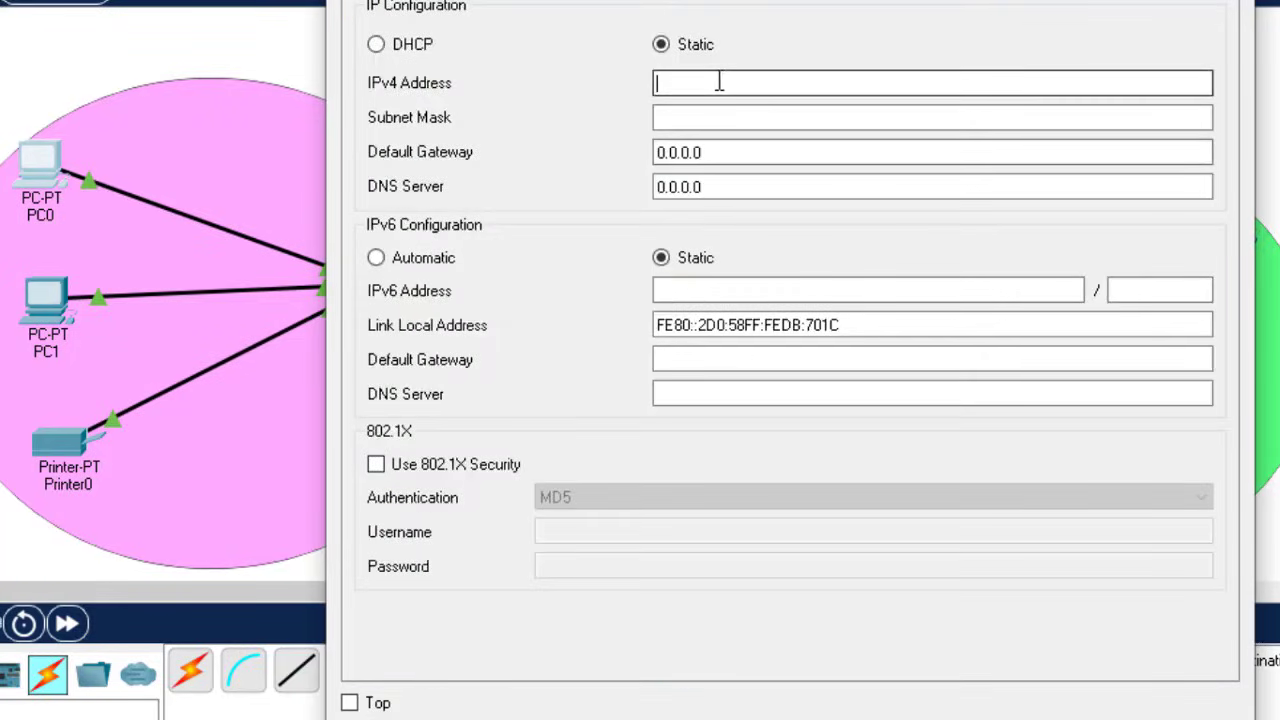
text(192.1698)
key(BackSpace)
text(8.40.2)
drag(751, 83, 543, 88)
key(ctrl+c)
click(688, 118)
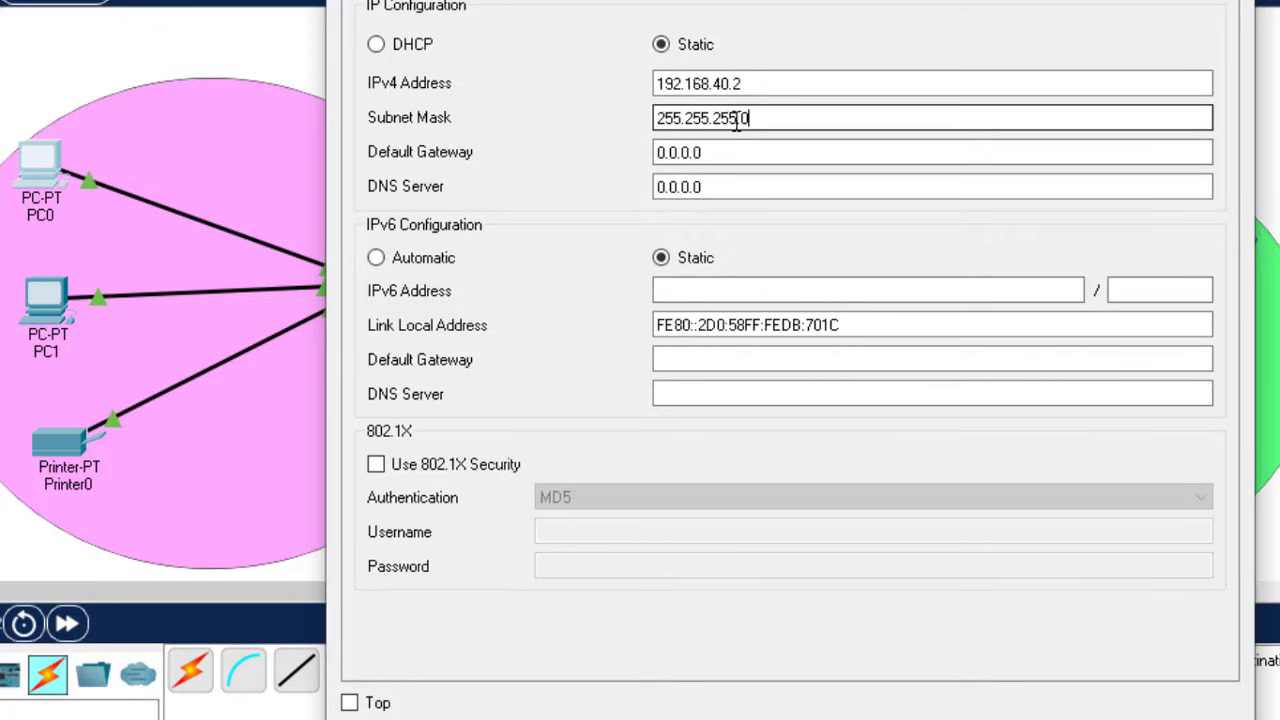
key(BackSpace)
text(128)
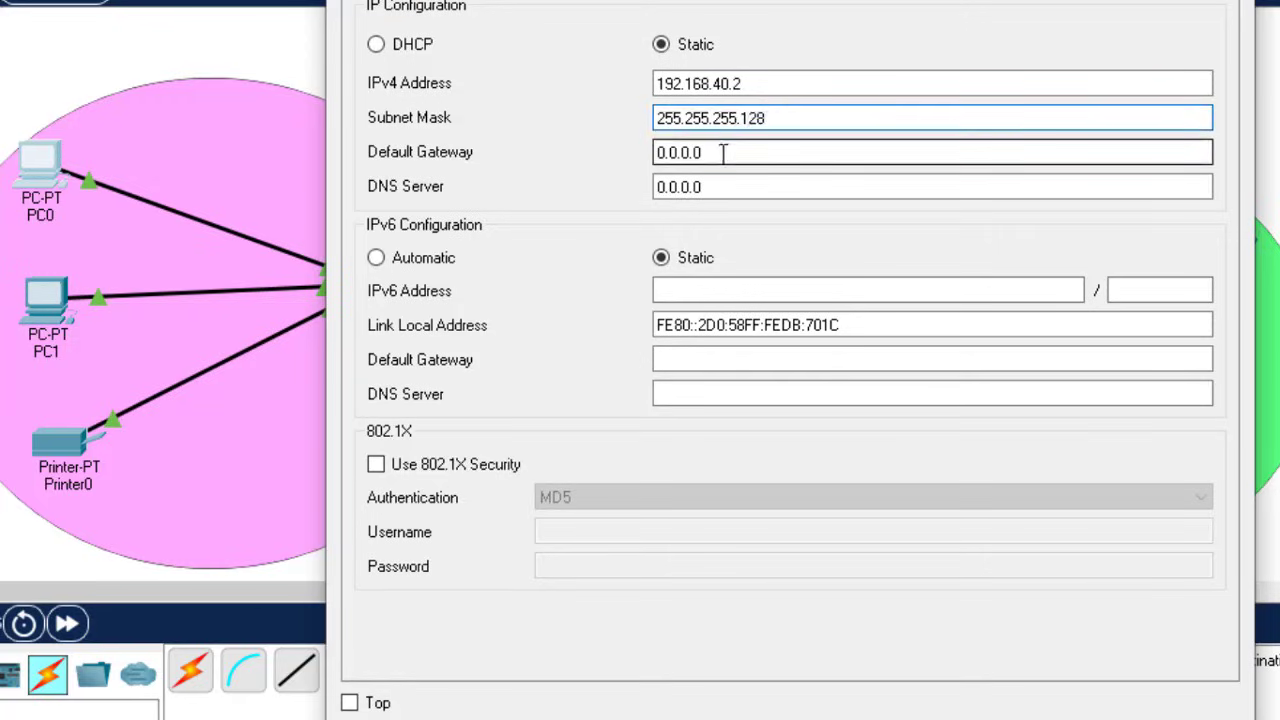
Set PC0's IPv4 default gateway to 192.168.40.1 and close its device window
drag(723, 151, 579, 153)
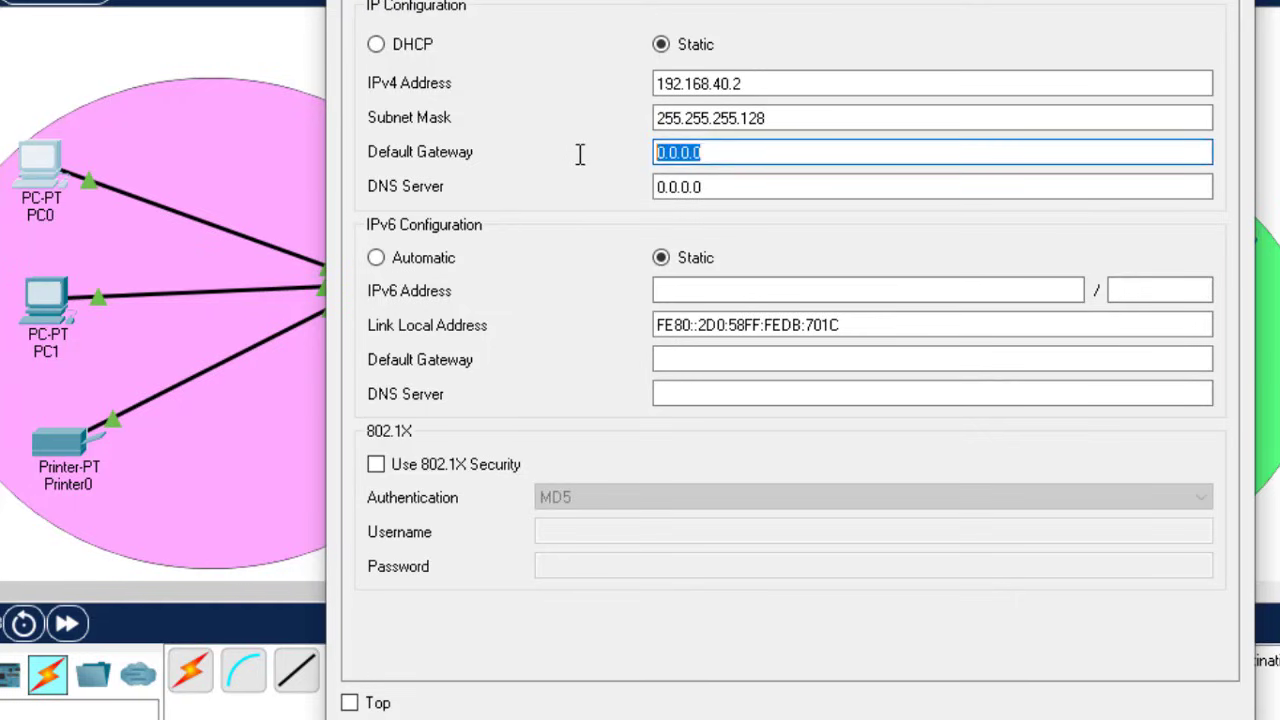
click(589, 151)
drag(1005, 2, 884, 379)
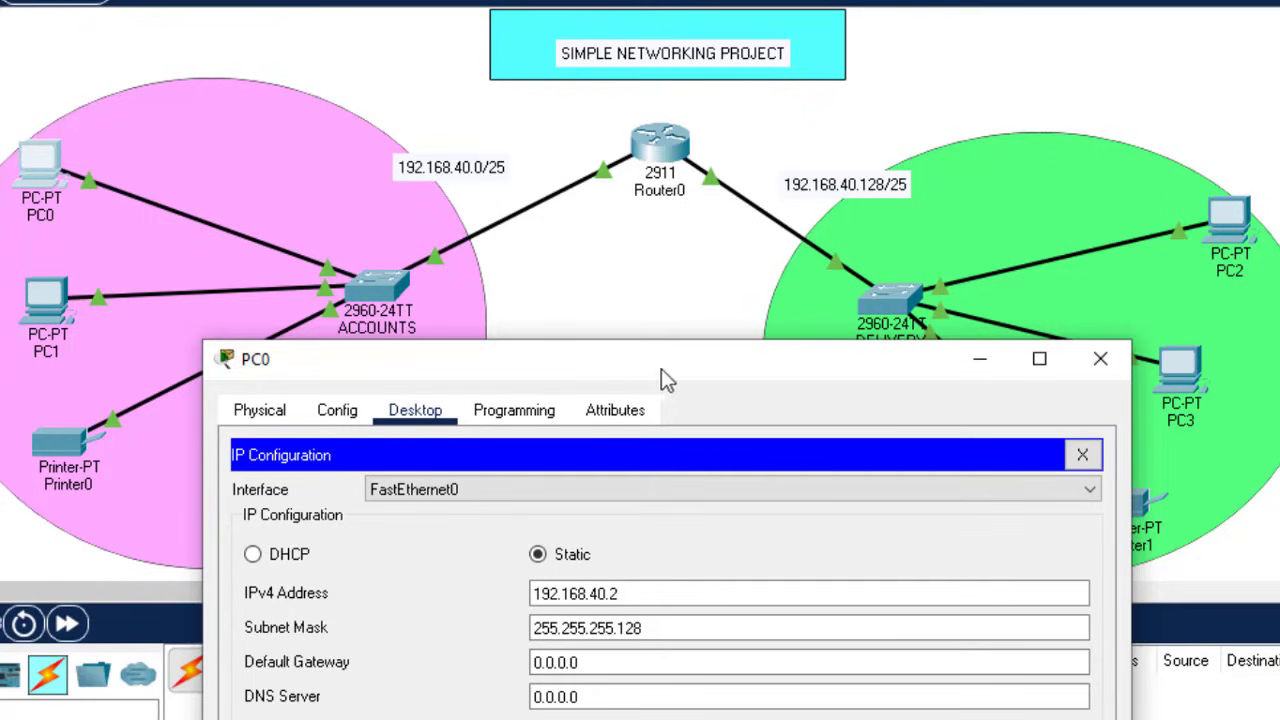
drag(694, 372, 819, 2)
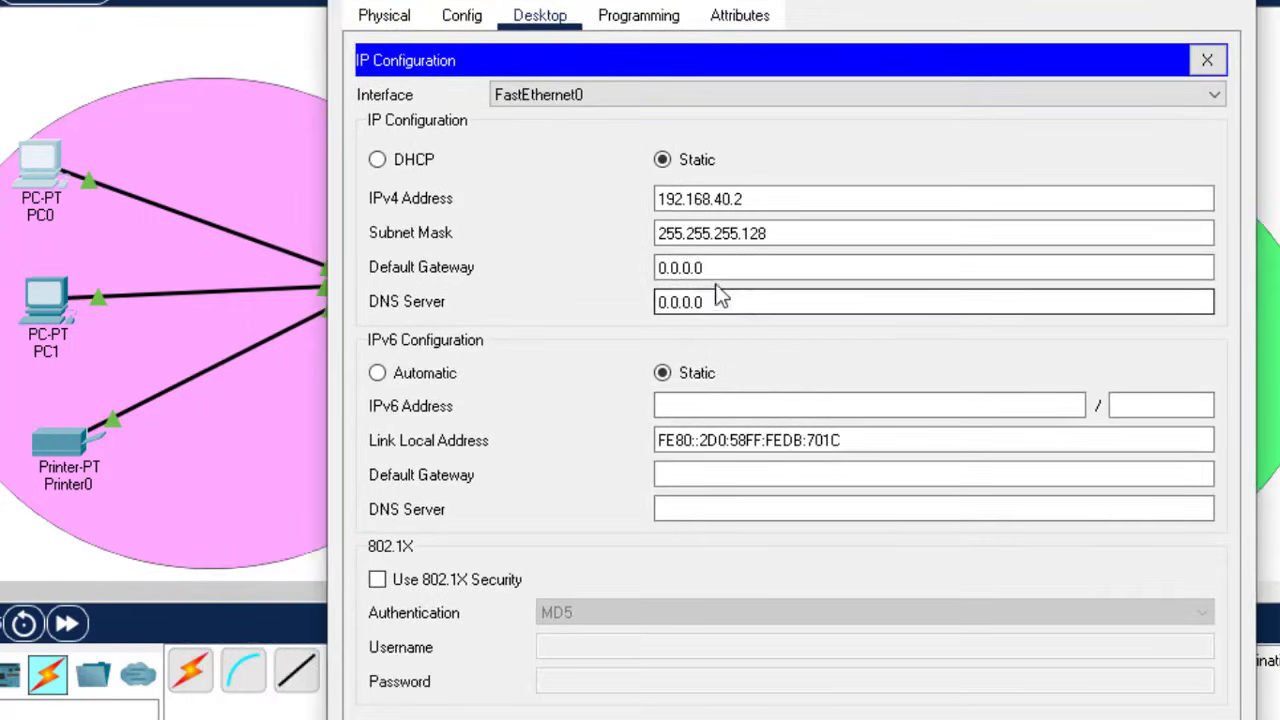
click(712, 268)
key(ctrl+a)
key(ctrl+v)
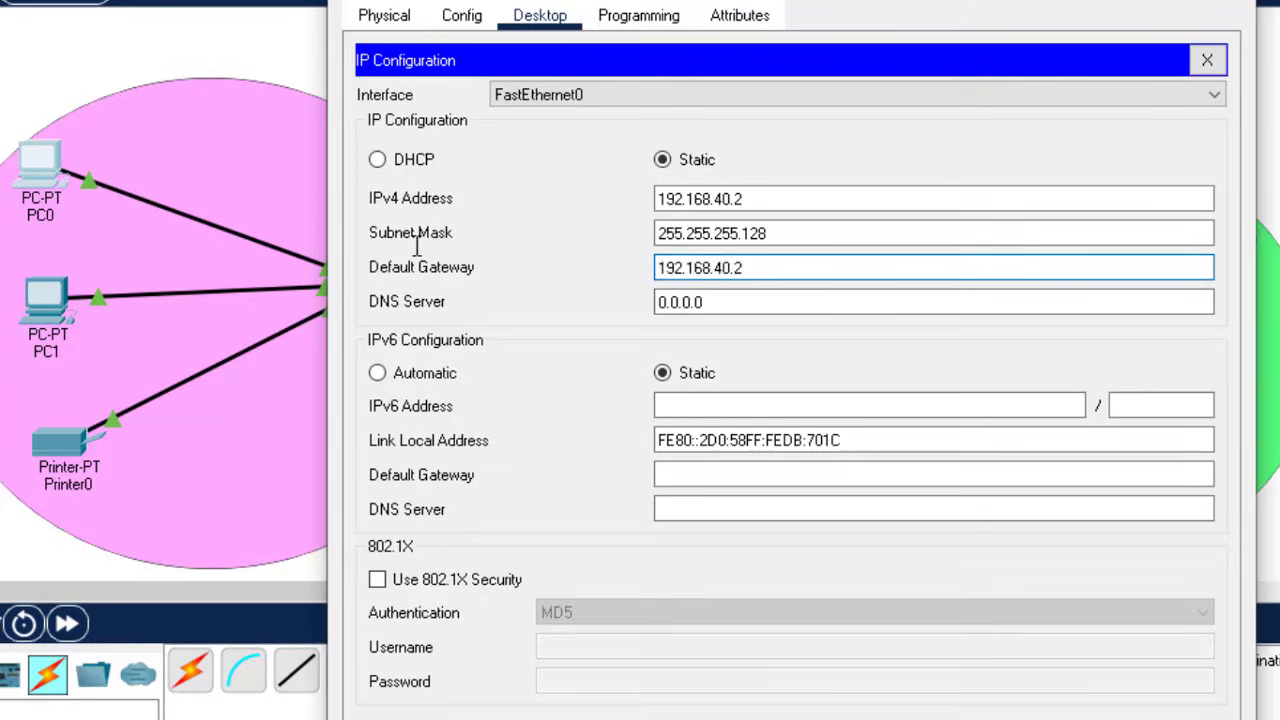
text(1)
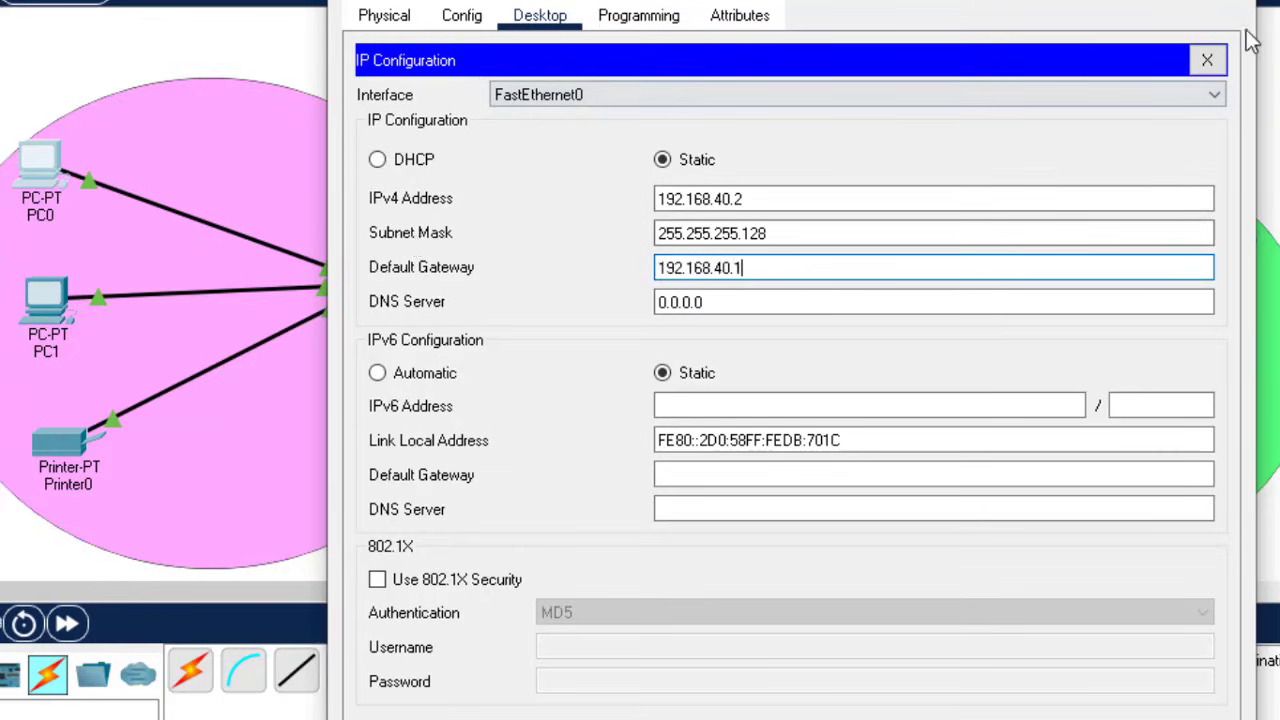
click(1232, 2)
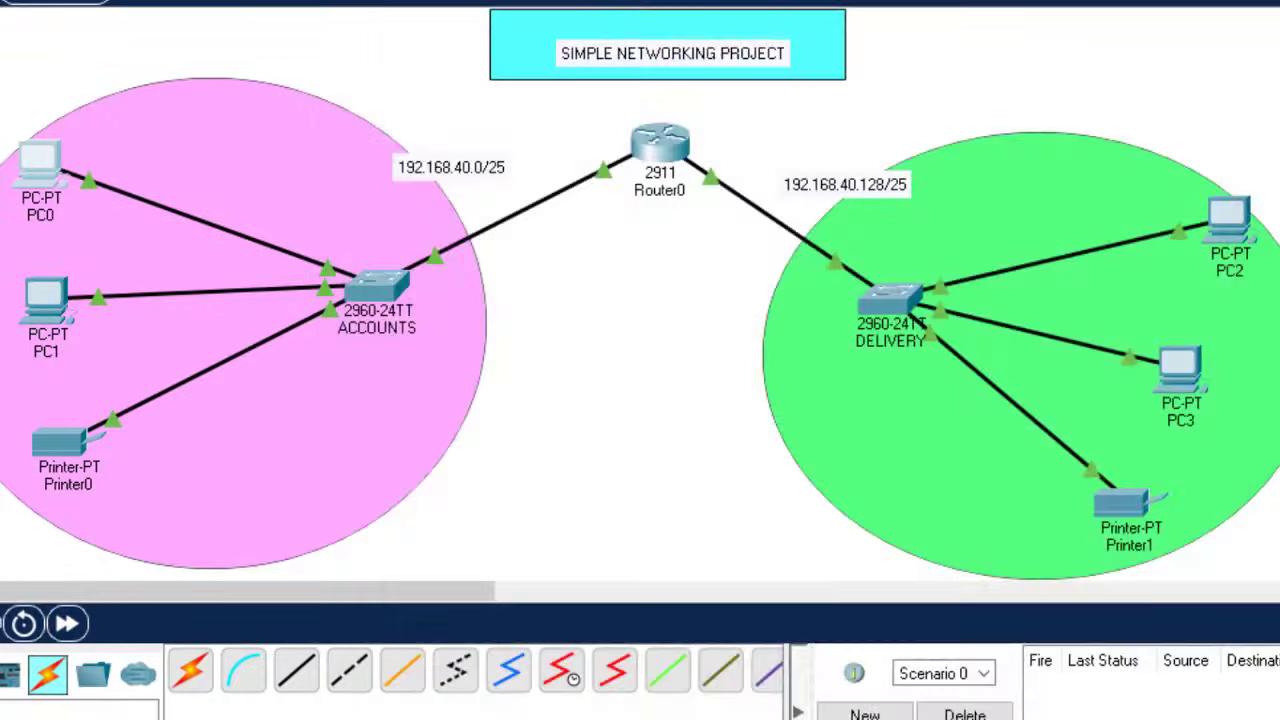
Assign PC1 the static IPv4 address 192.168.40.3 with subnet mask 255.255.255.128 and fill in the ACCOUNTS subnet's default gateway
click(48, 293)
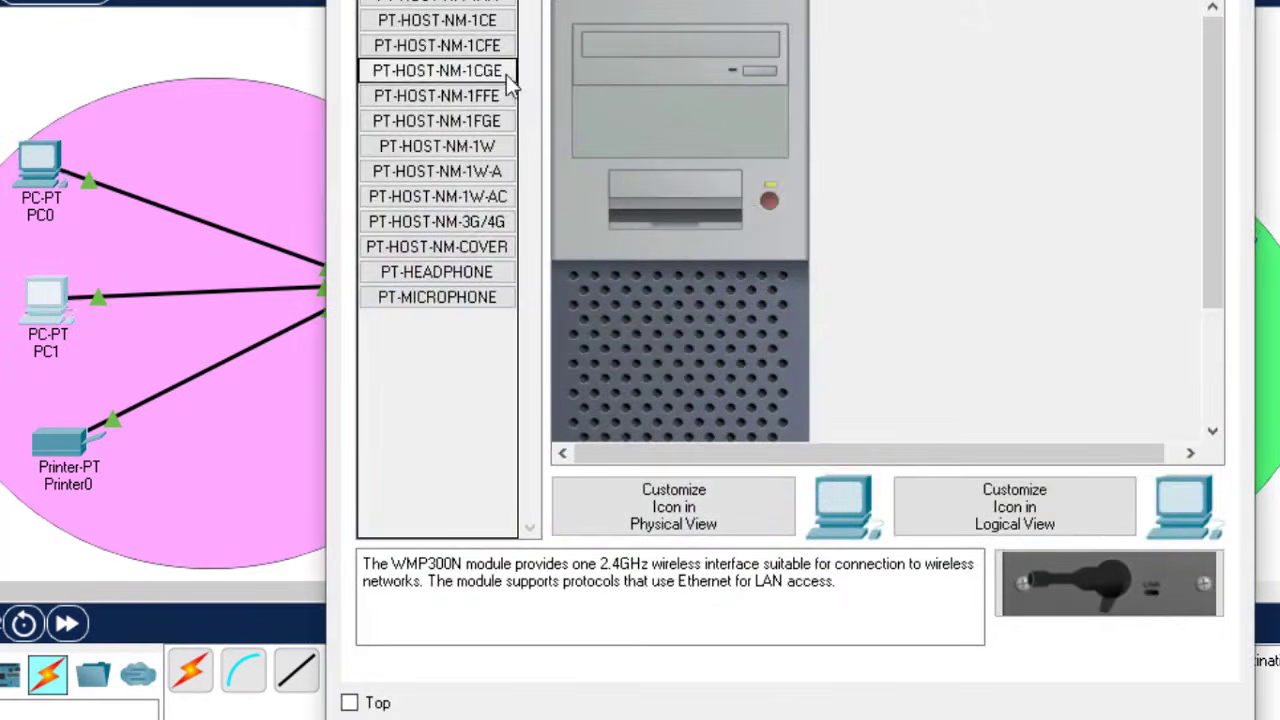
click(540, 4)
click(443, 30)
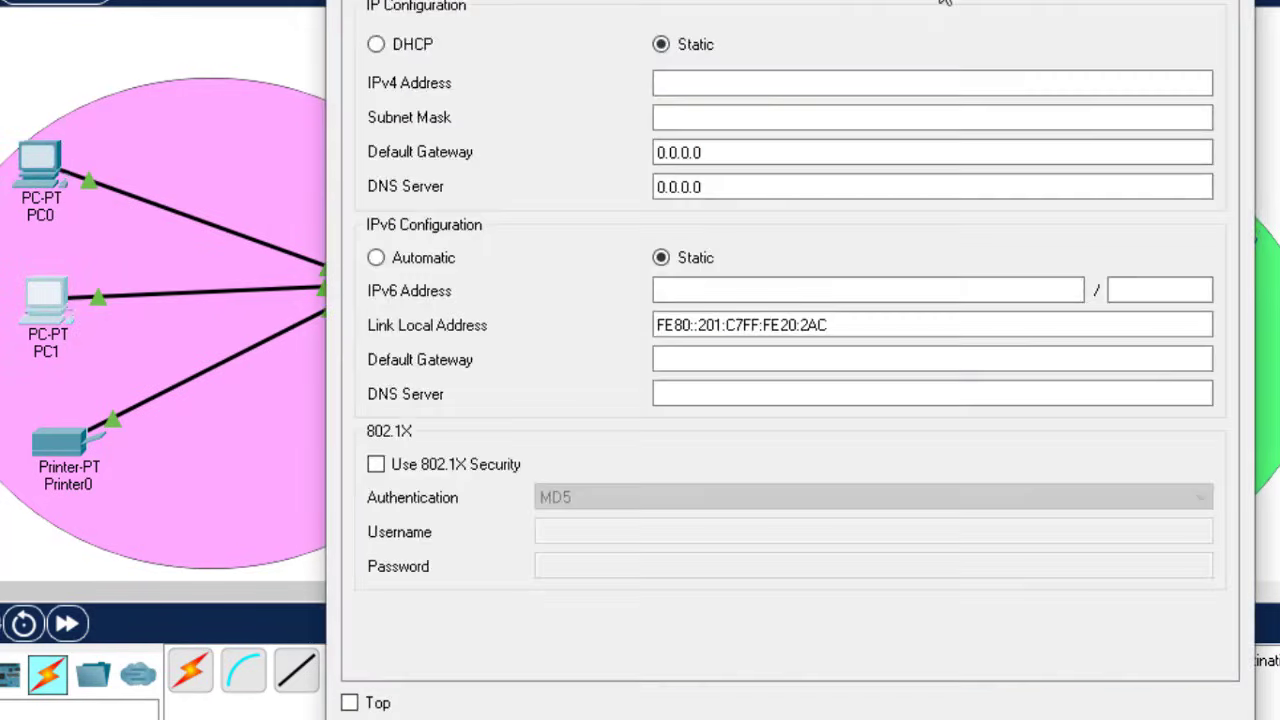
click(703, 82)
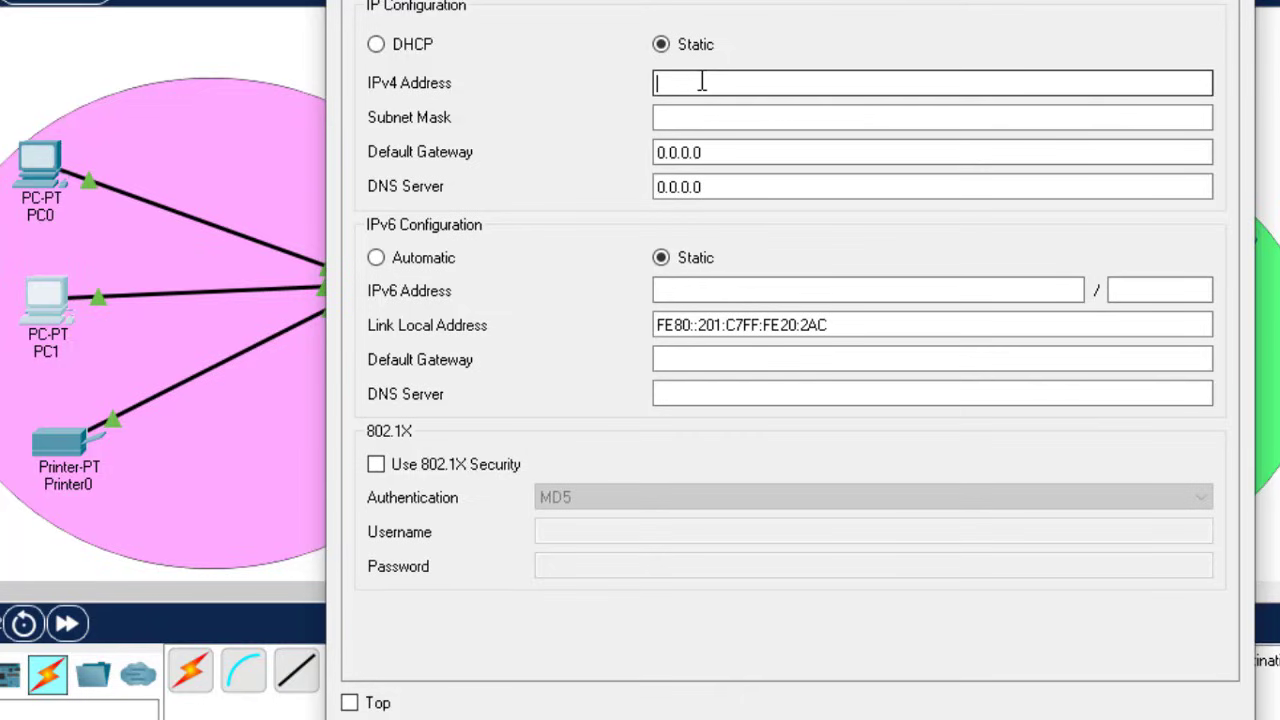
text(192.168.40.2)
click(692, 117)
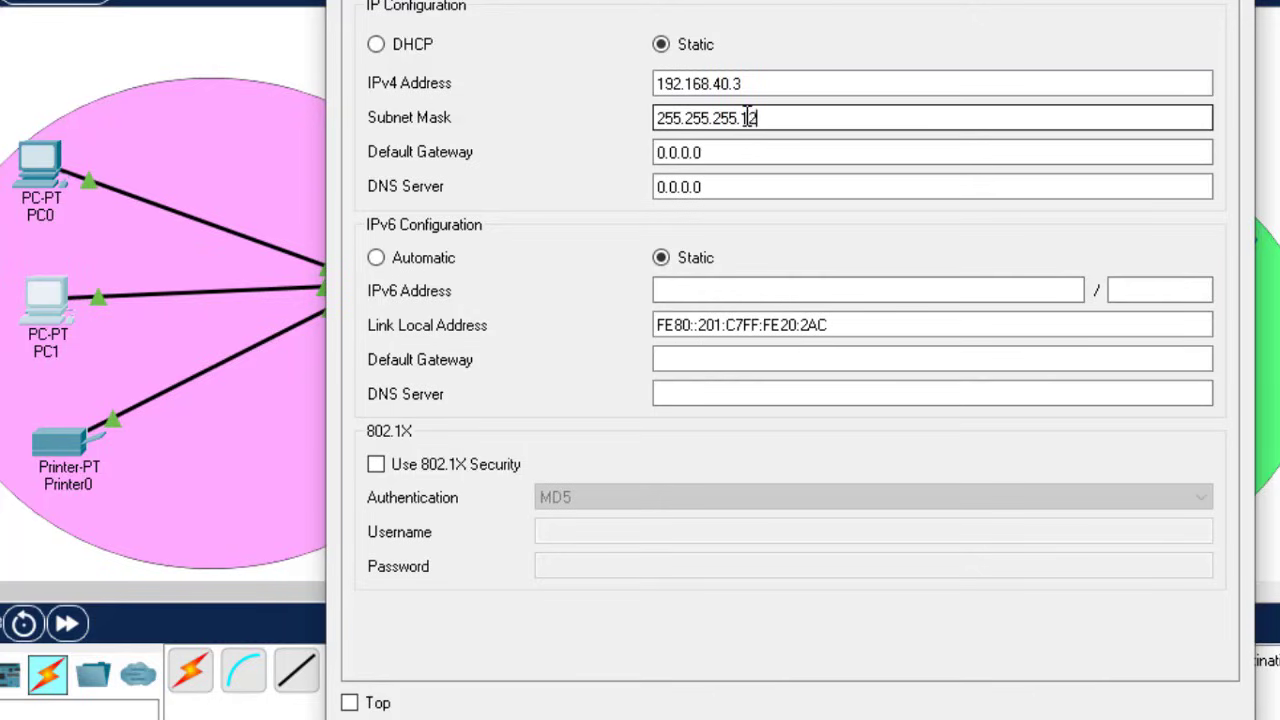
text(128)
drag(723, 150, 540, 157)
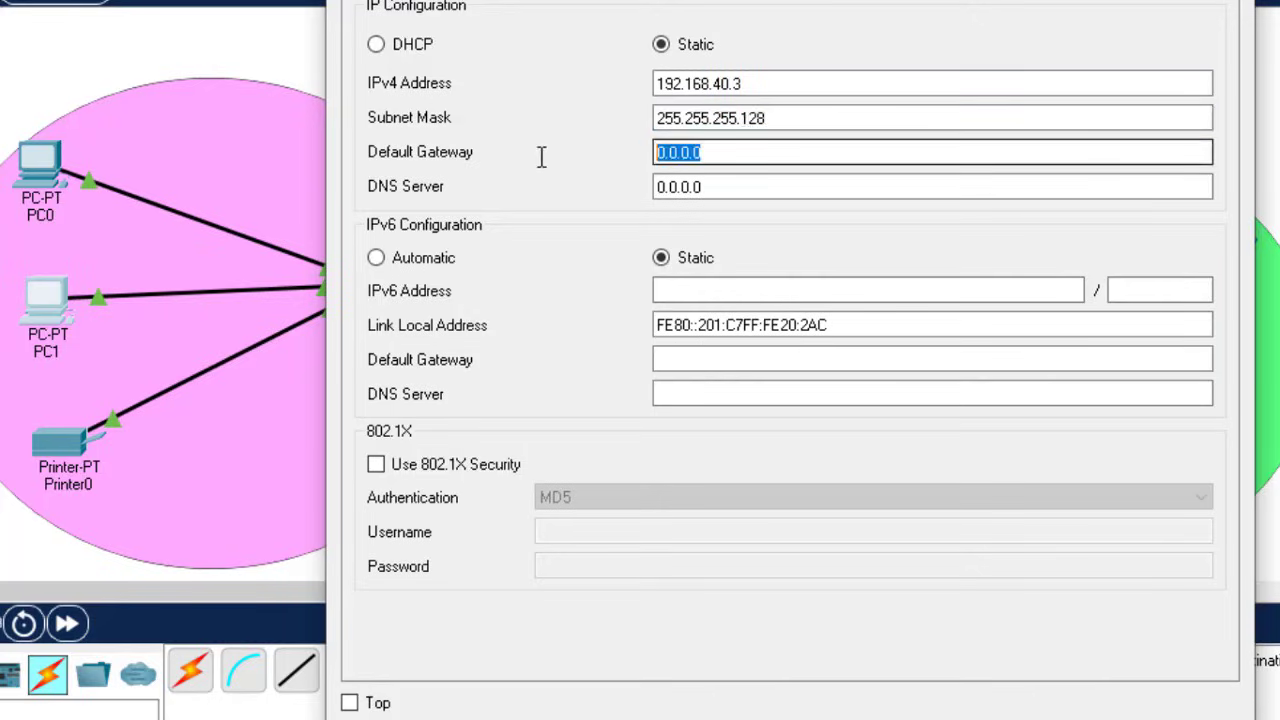
key(ctrl+v)
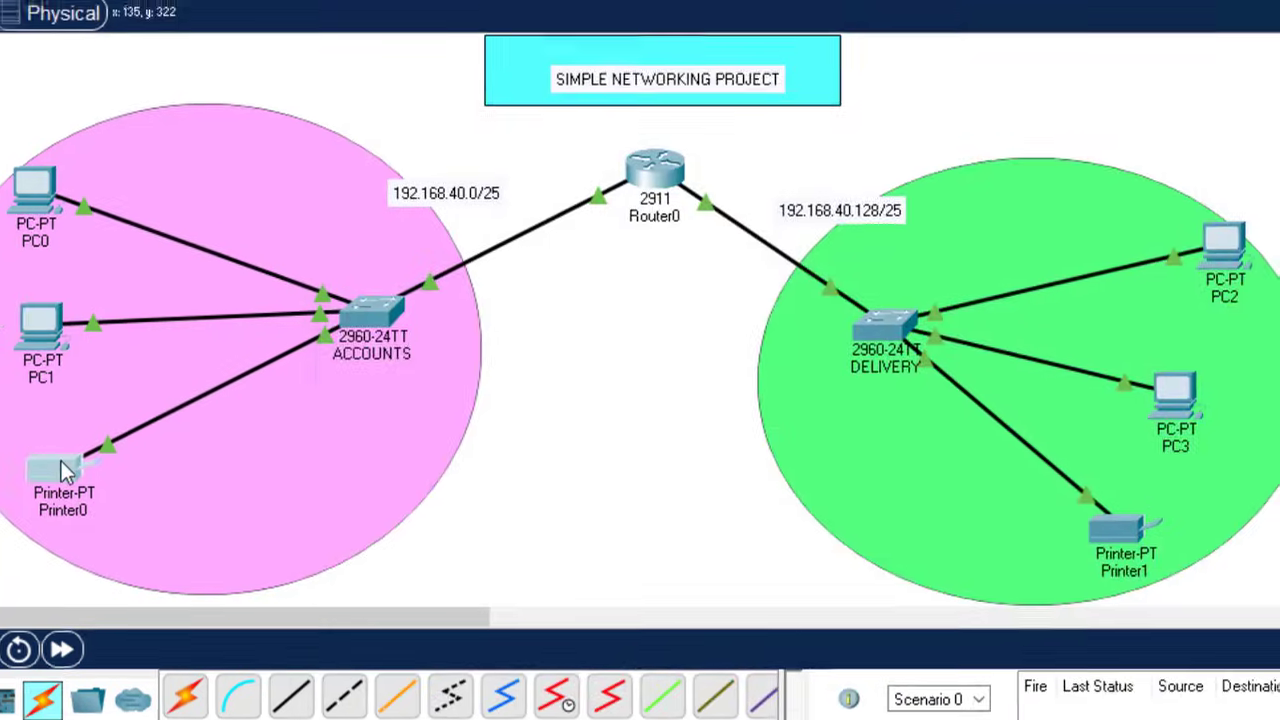
Assign Printer0's FastEthernet0 interface the static IPv4 address 192.168.40.4 with subnet mask 255.255.255.128
click(61, 461)
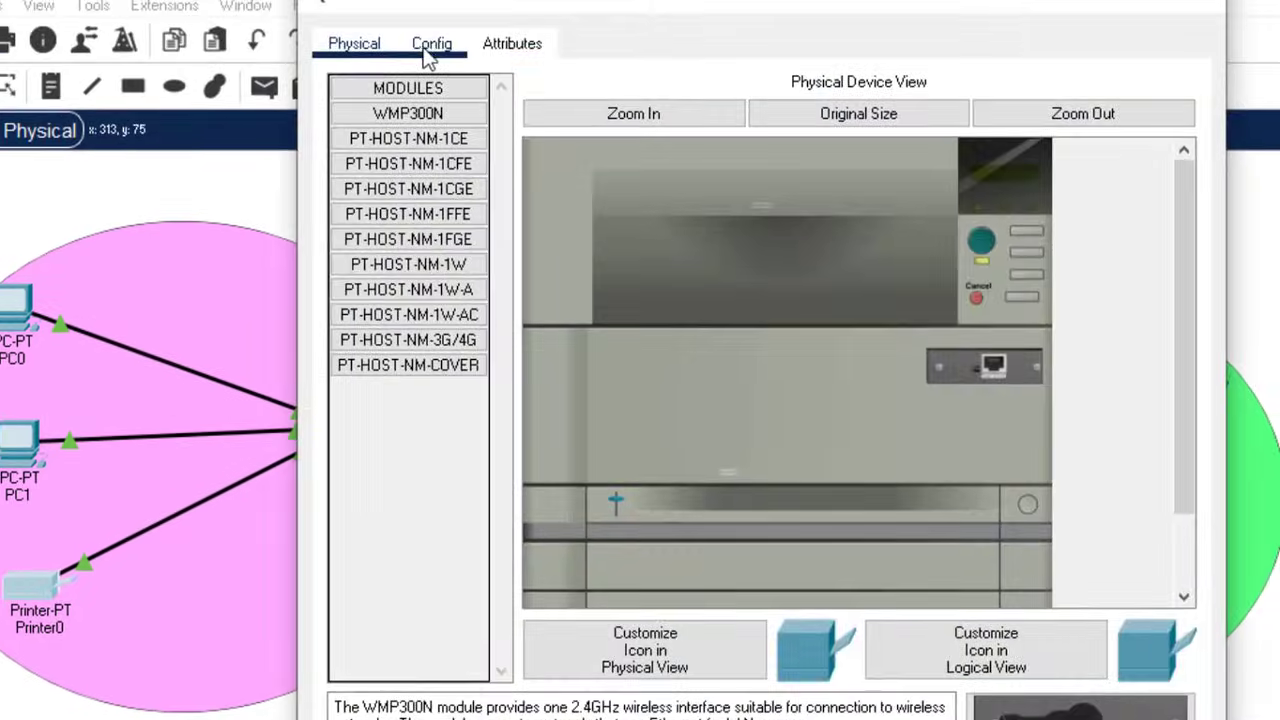
click(430, 45)
click(686, 300)
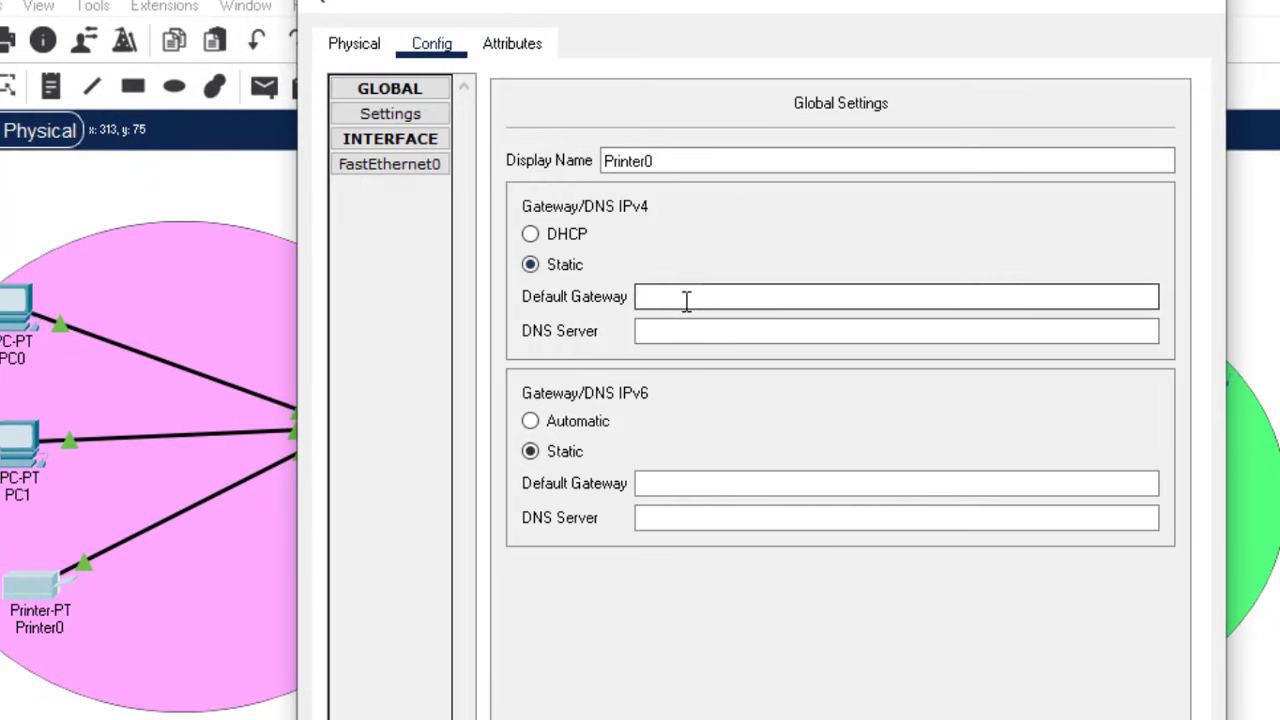
click(427, 163)
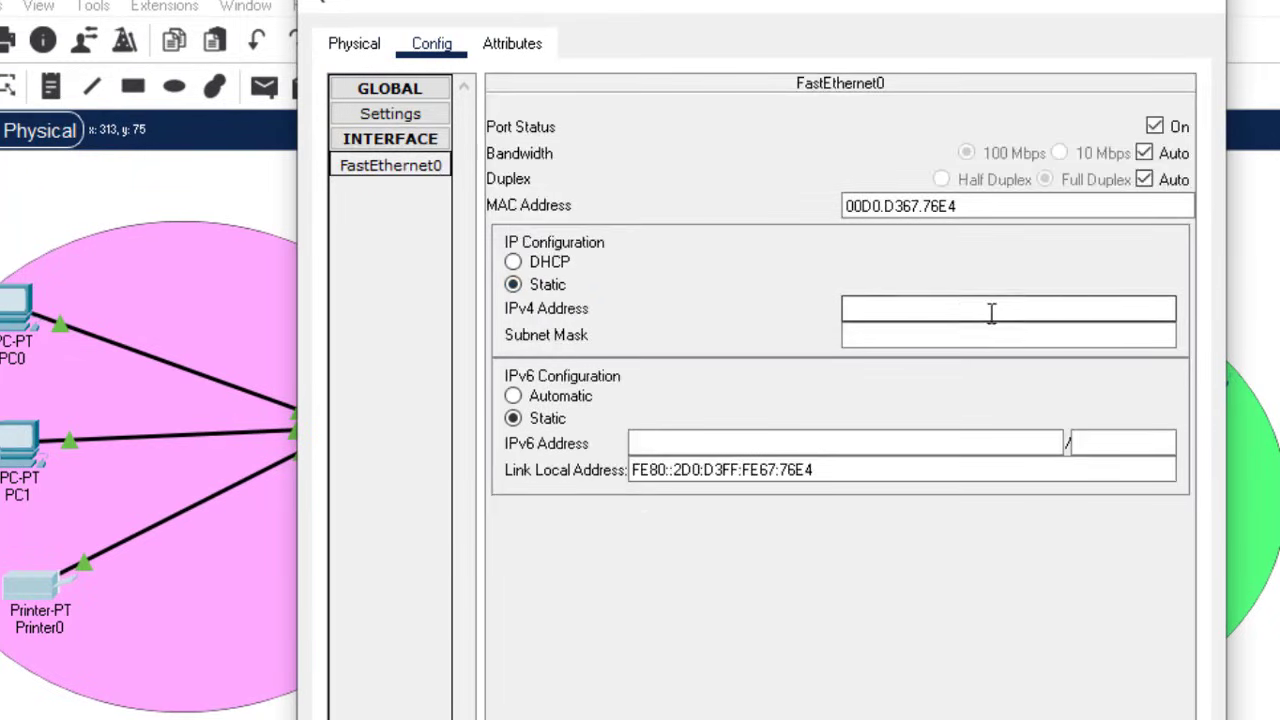
click(915, 314)
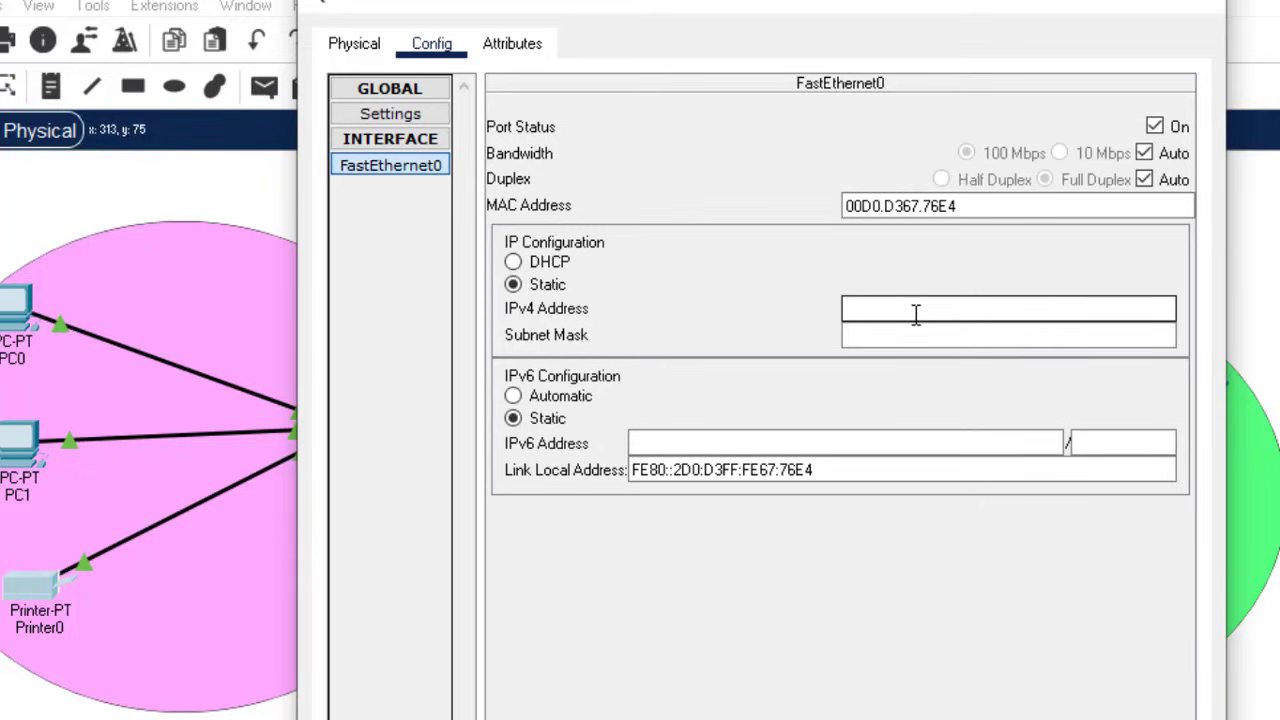
text(192.168.40.2)
click(908, 334)
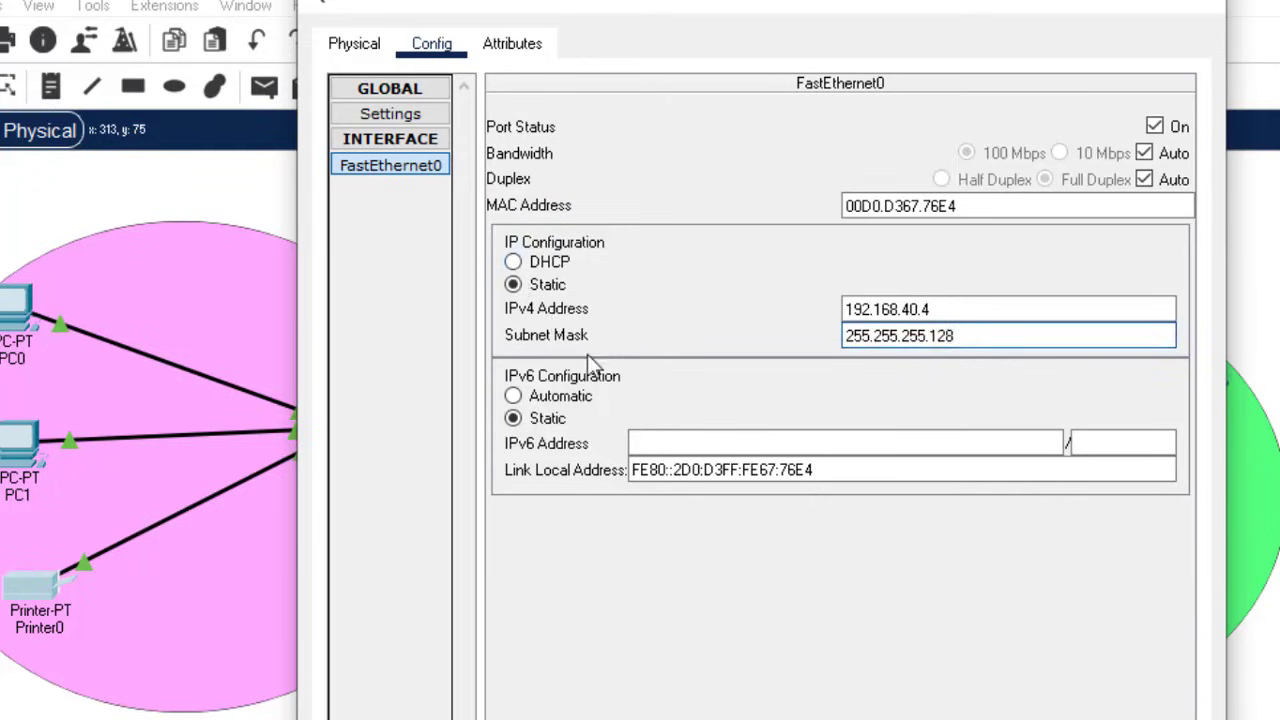
Fill in Printer0's IPv4 default gateway in its global settings and close its device window
click(391, 120)
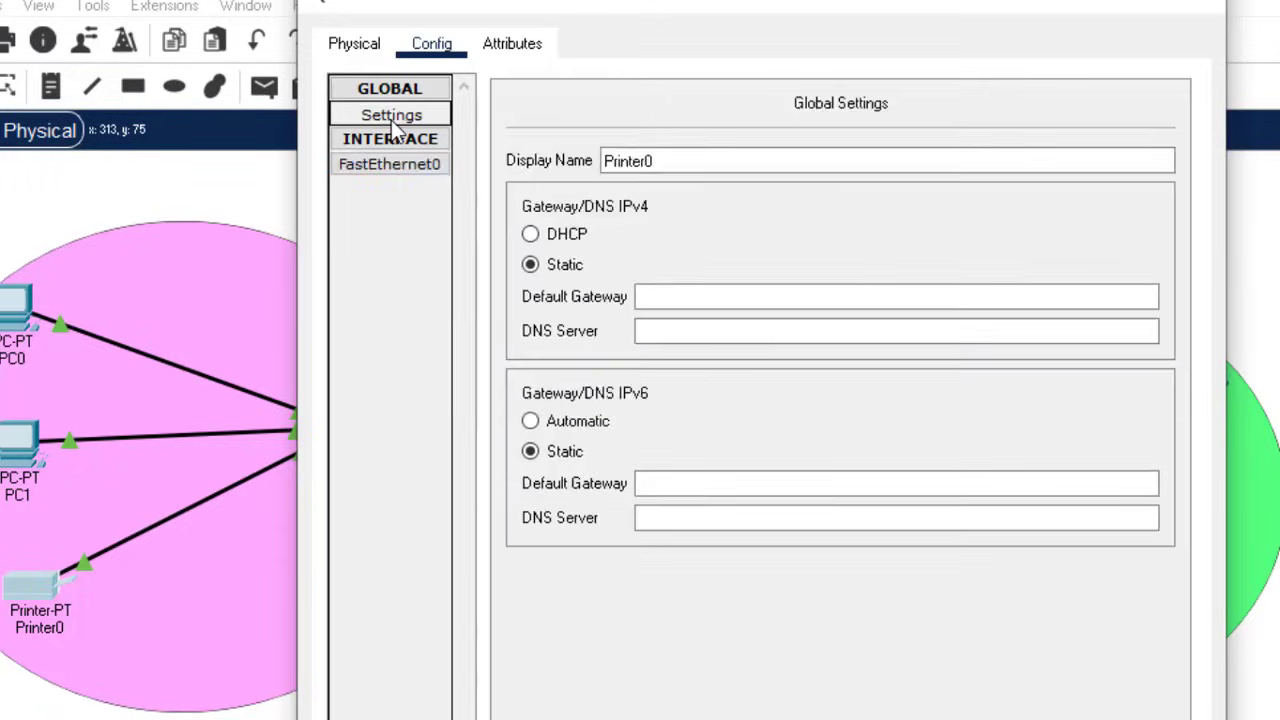
click(678, 300)
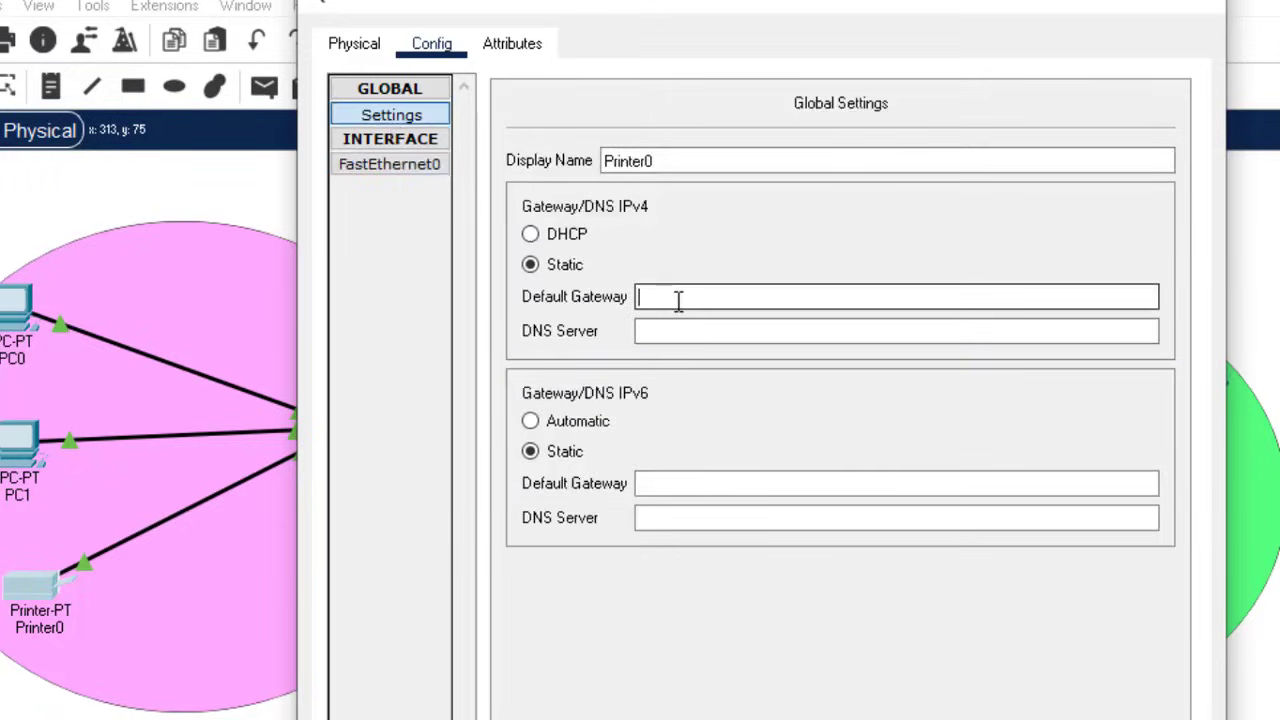
text(192.168.40.2)
click(1198, 6)
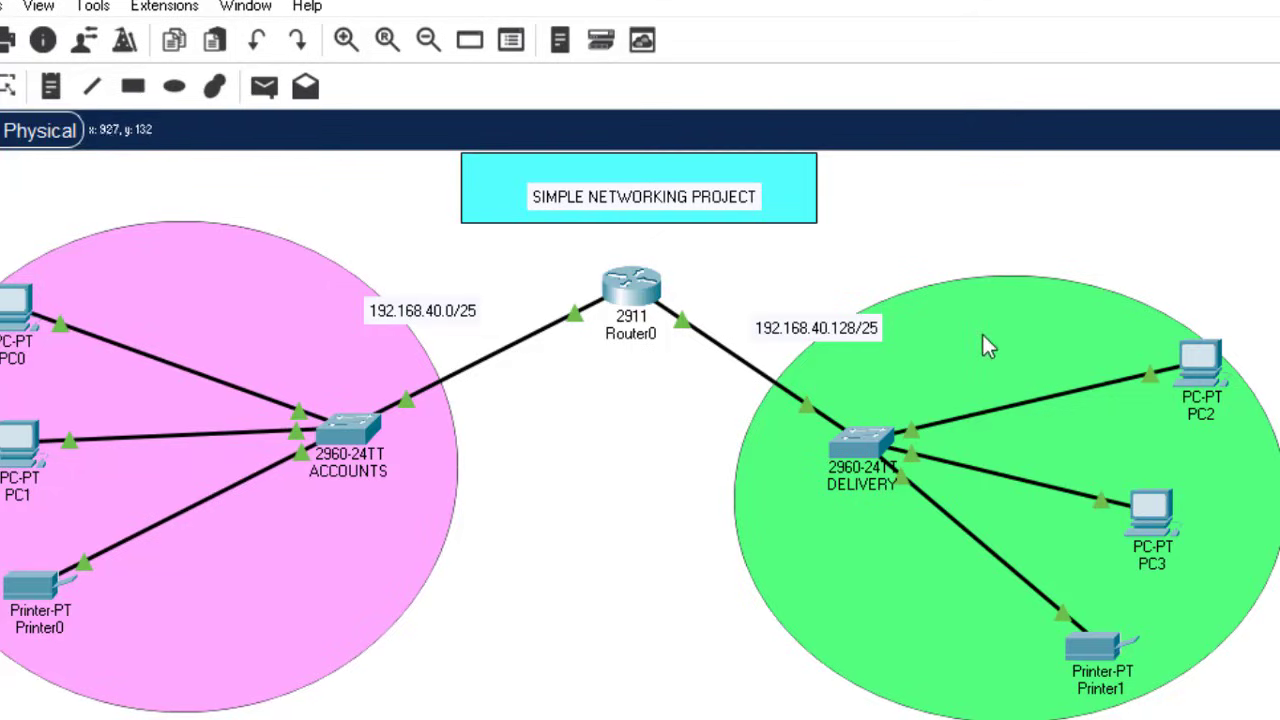
Assign PC2 the static IPv4 address 192.168.40.130 with subnet mask 255.255.255.128 in its IP configuration
click(1200, 368)
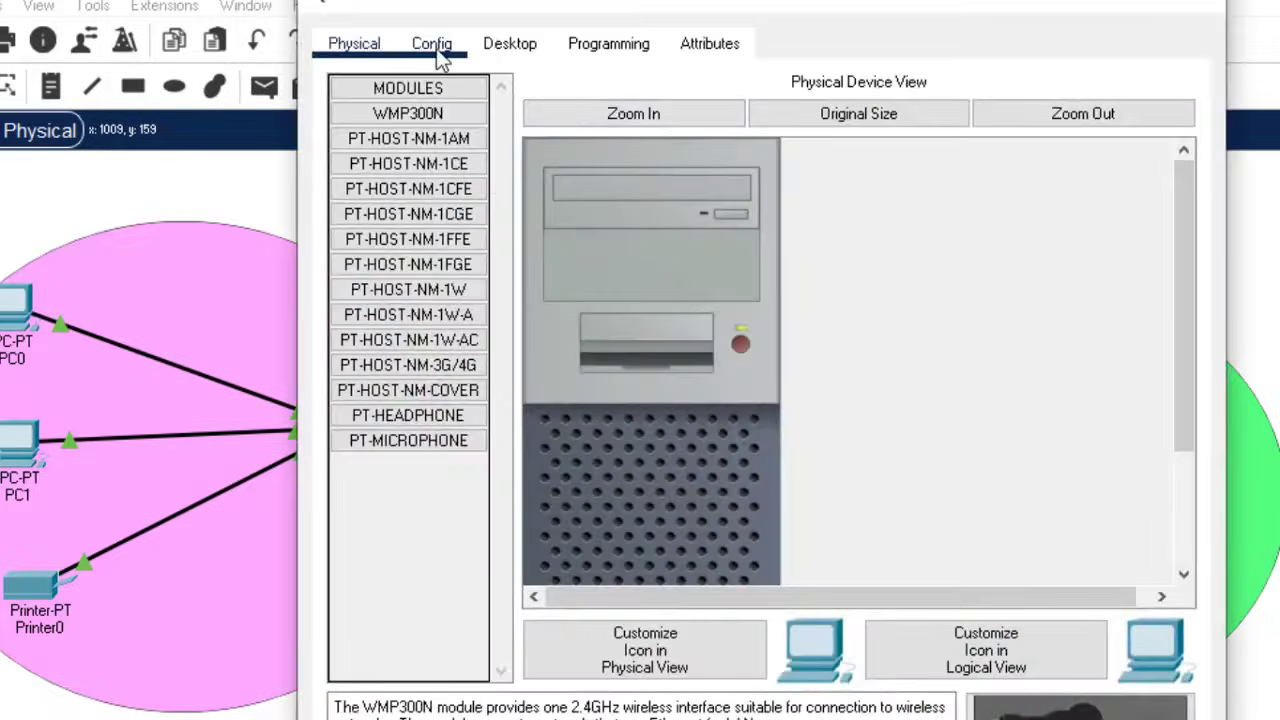
click(437, 50)
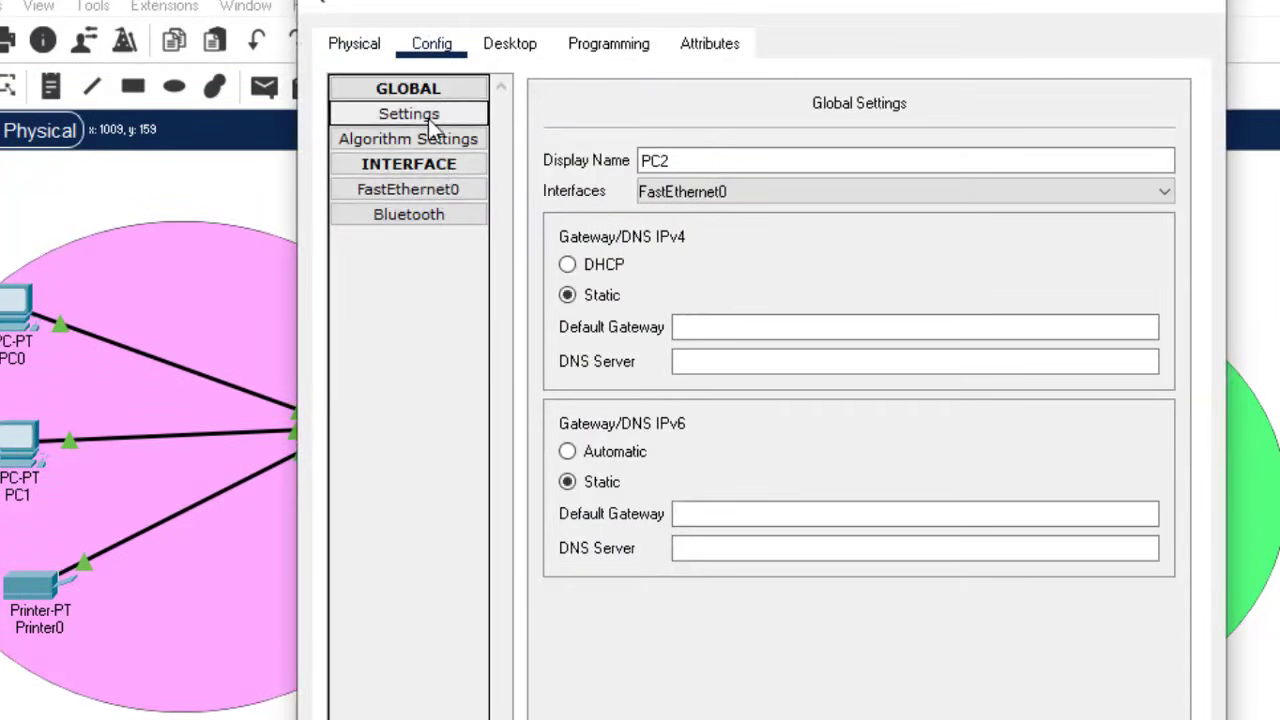
click(518, 51)
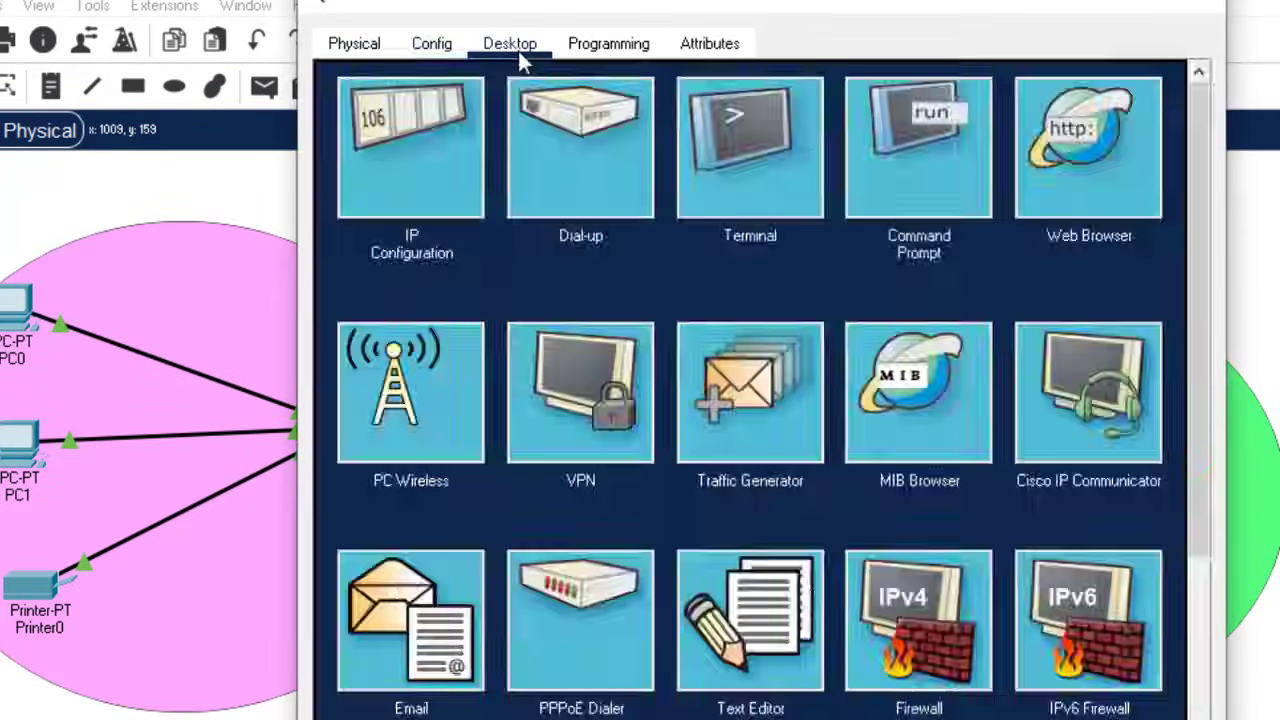
click(409, 185)
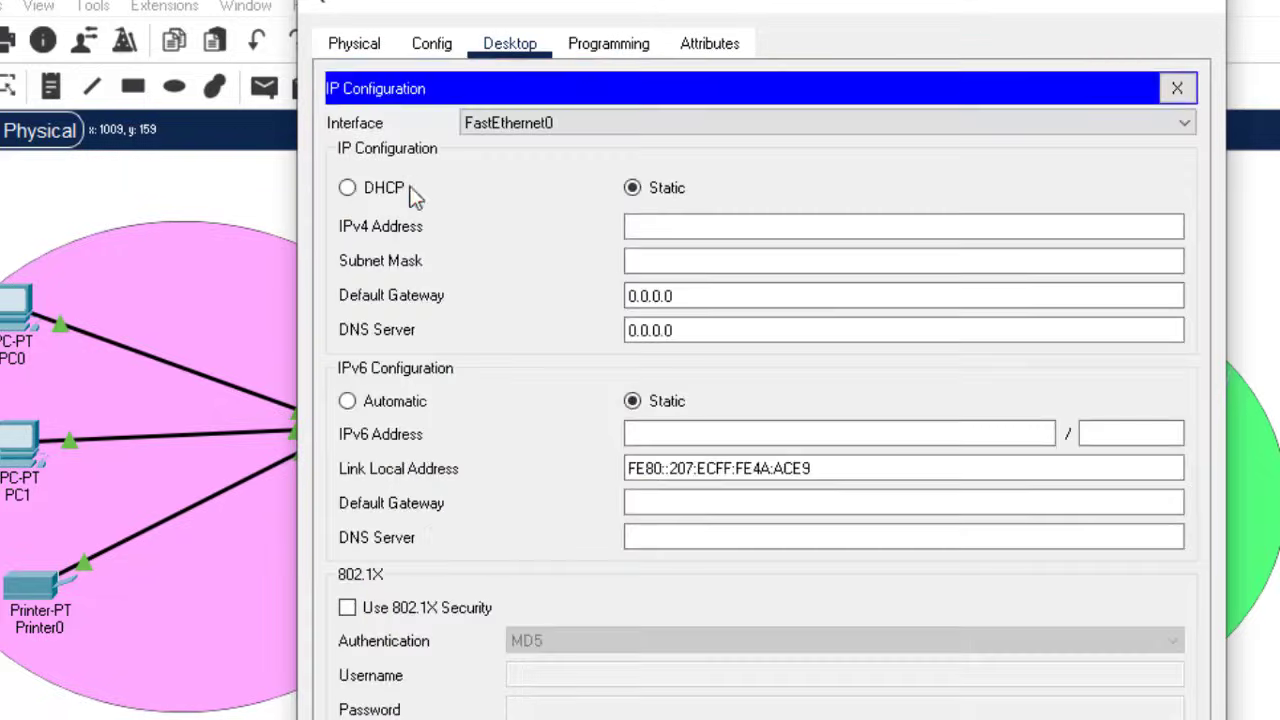
click(666, 228)
text(192.168.40.2)
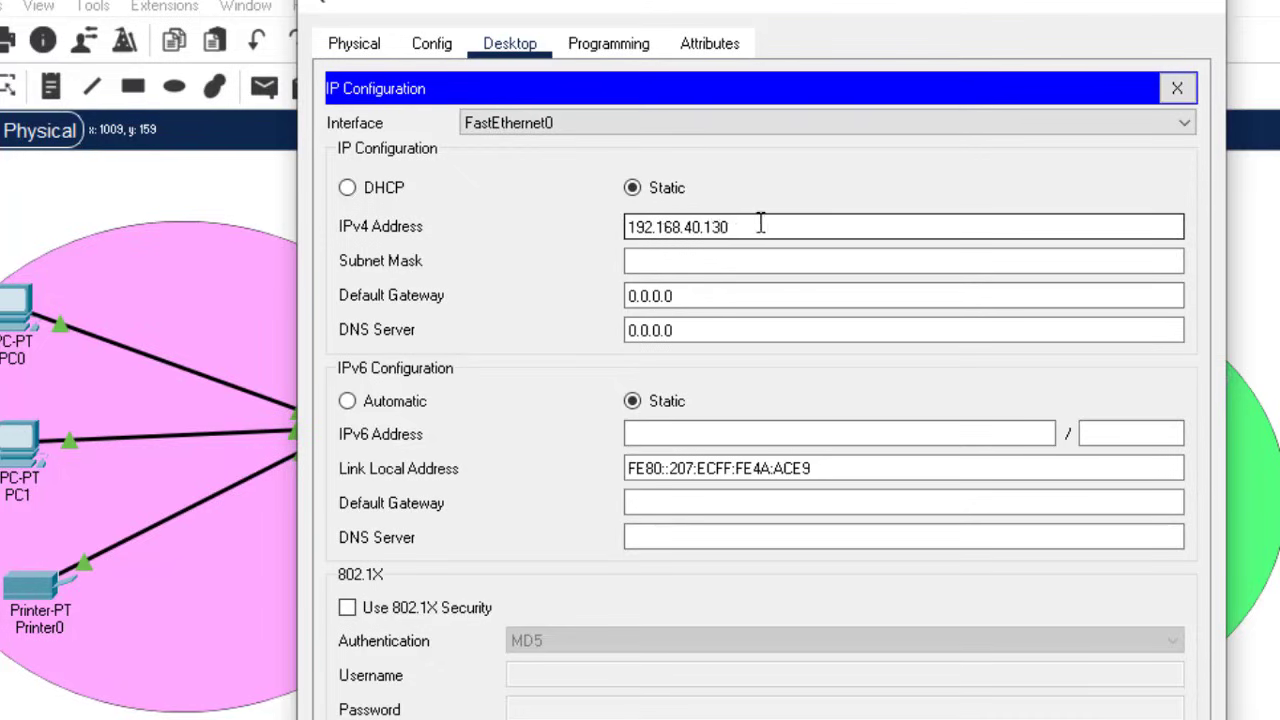
drag(760, 223, 494, 209)
key(ctrl+c)
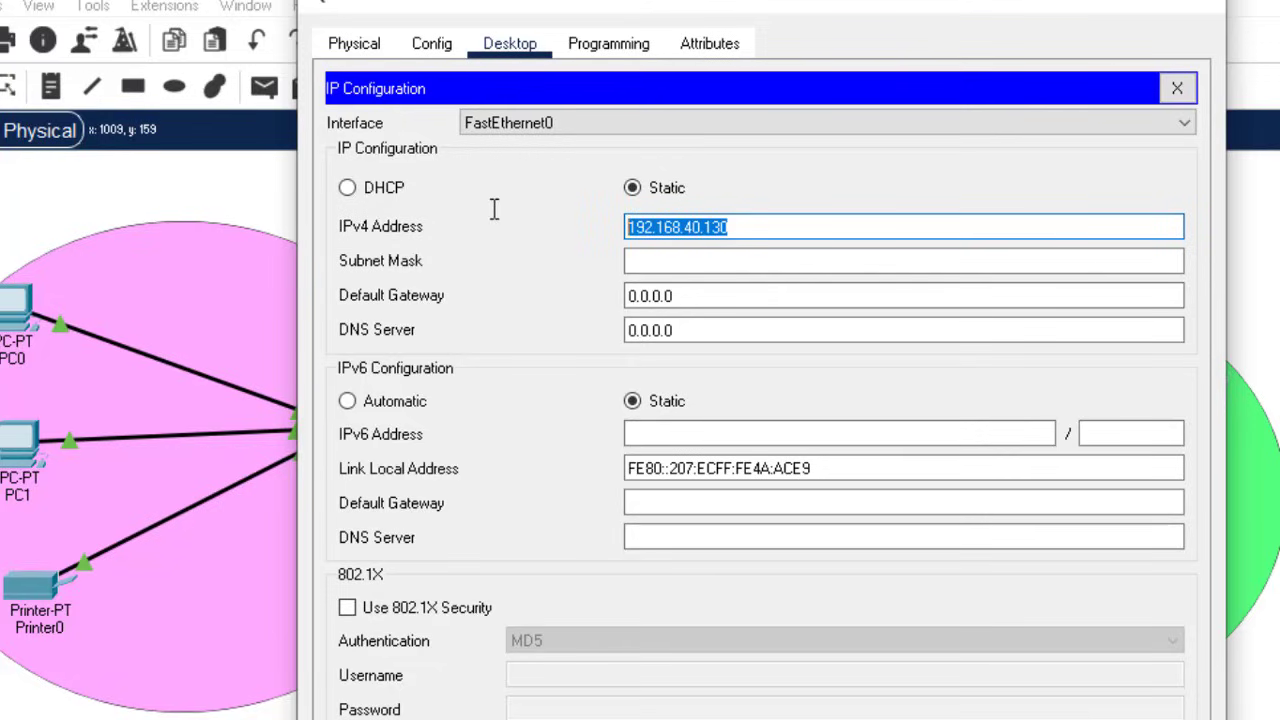
click(742, 262)
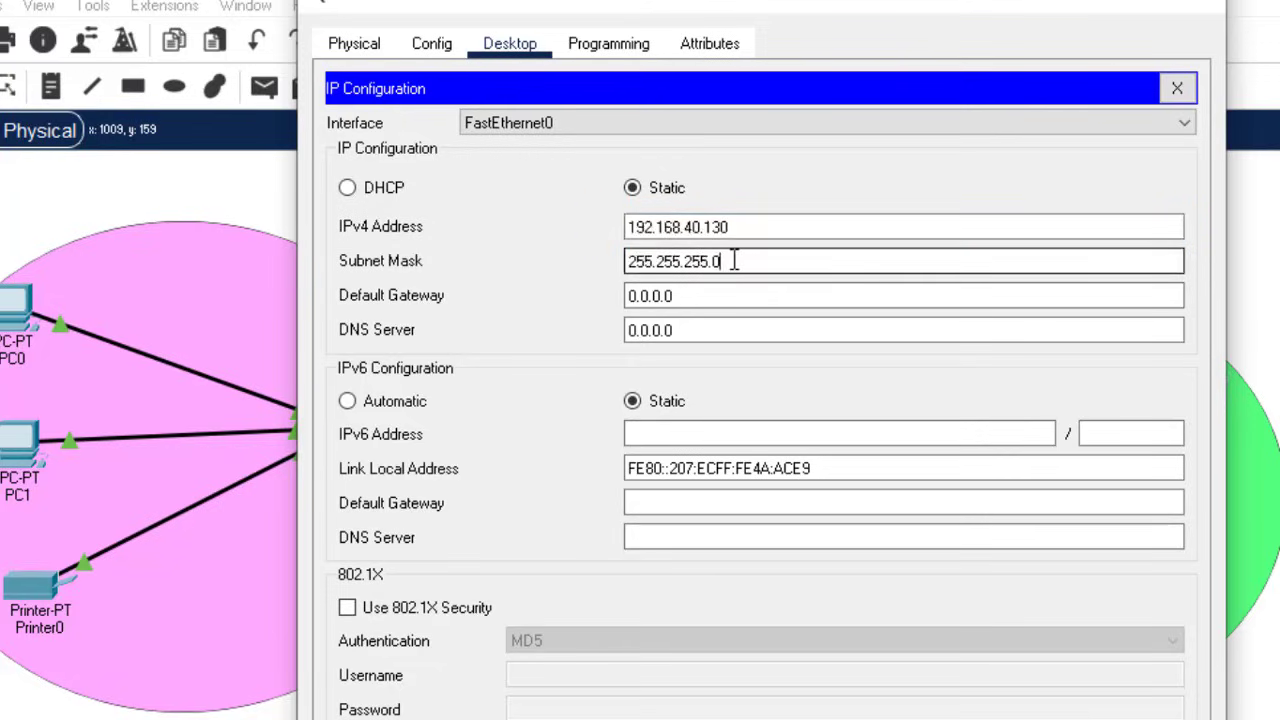
text(128)
Set PC2's IPv4 default gateway to 192.168.40.129 and check the router link to DELIVERY in the topology
drag(700, 295, 473, 291)
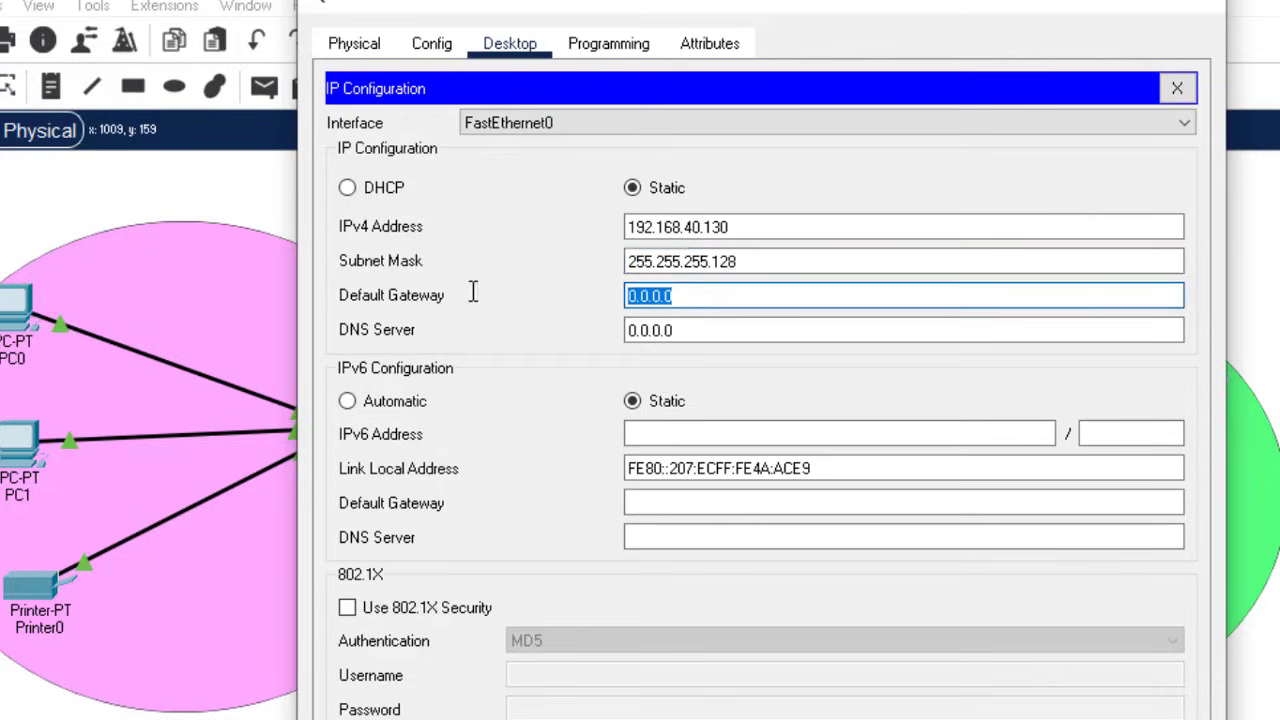
key(ctrl+v)
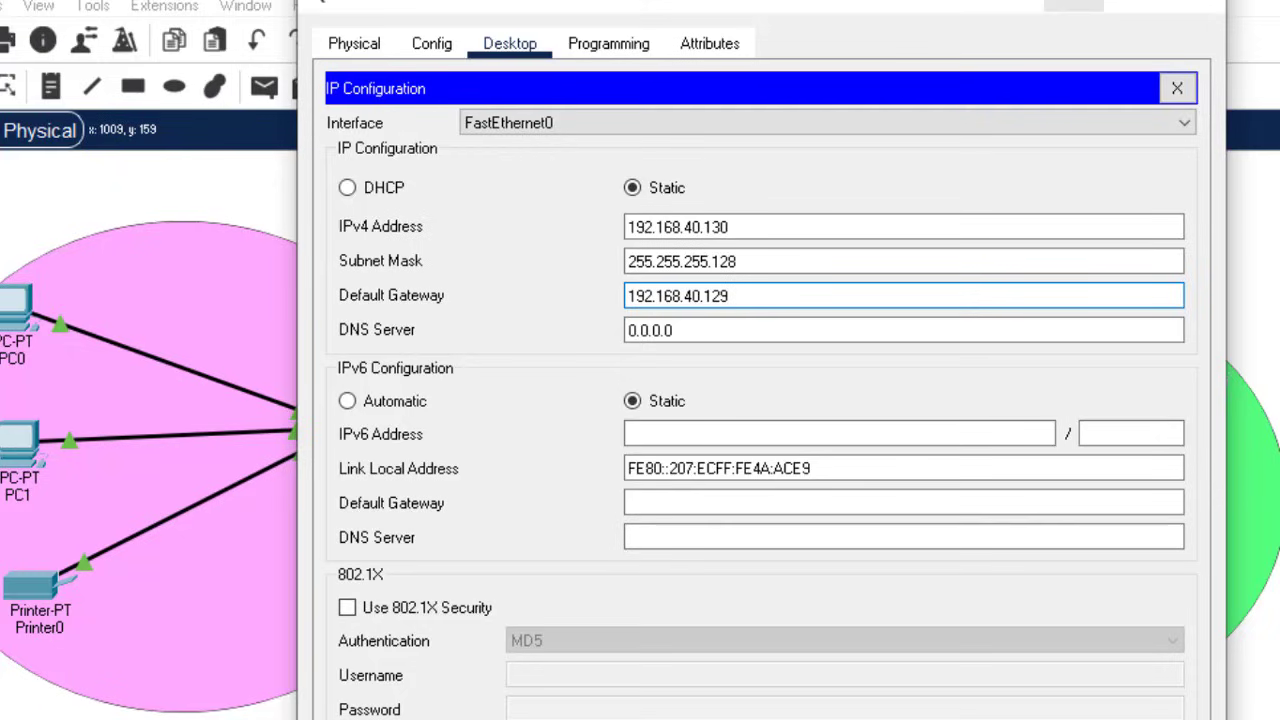
drag(1000, 3, 940, 480)
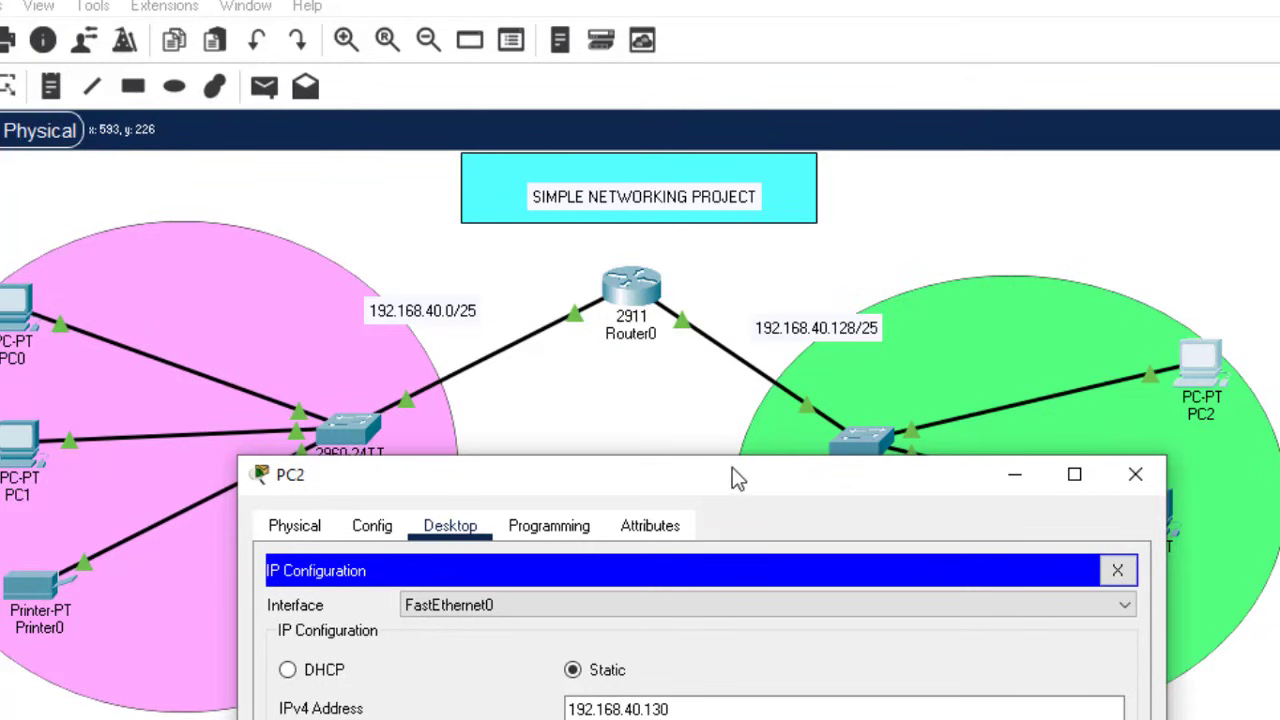
drag(732, 479, 832, 153)
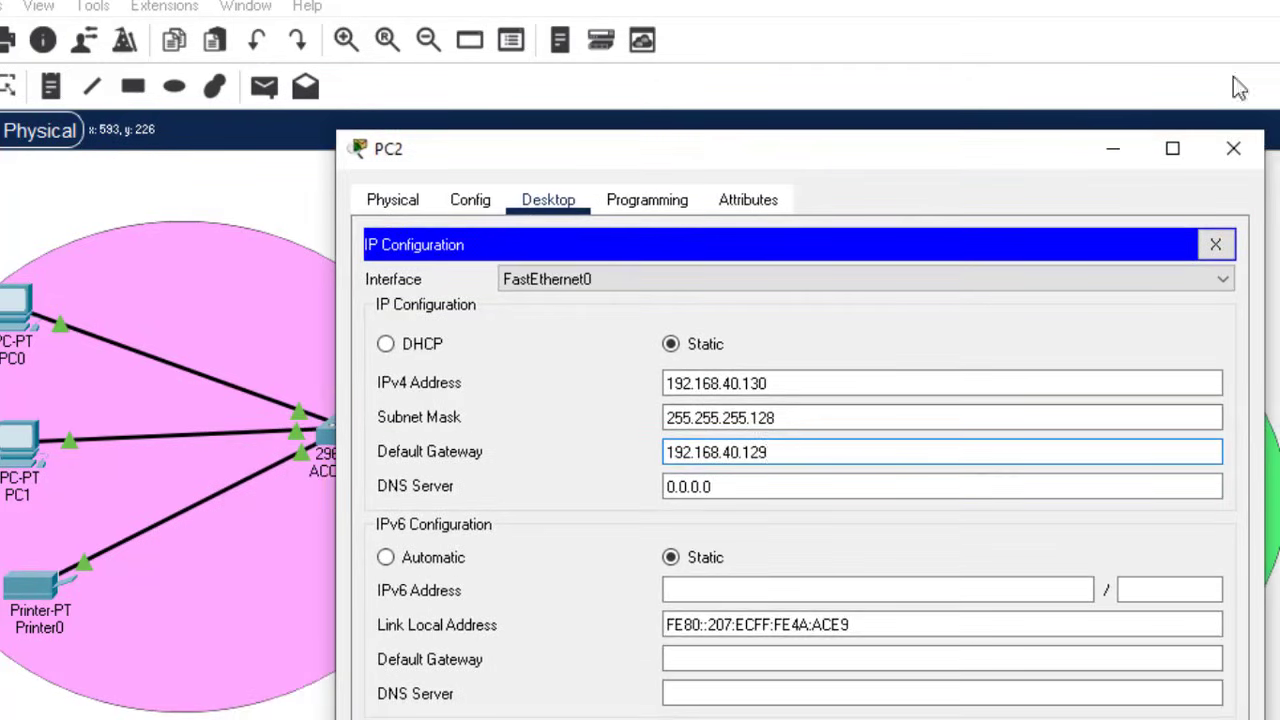
Close PC2's window and assign PC3 the static IPv4 address 192.168.40.131 with subnet mask 255.255.255.128
click(1238, 152)
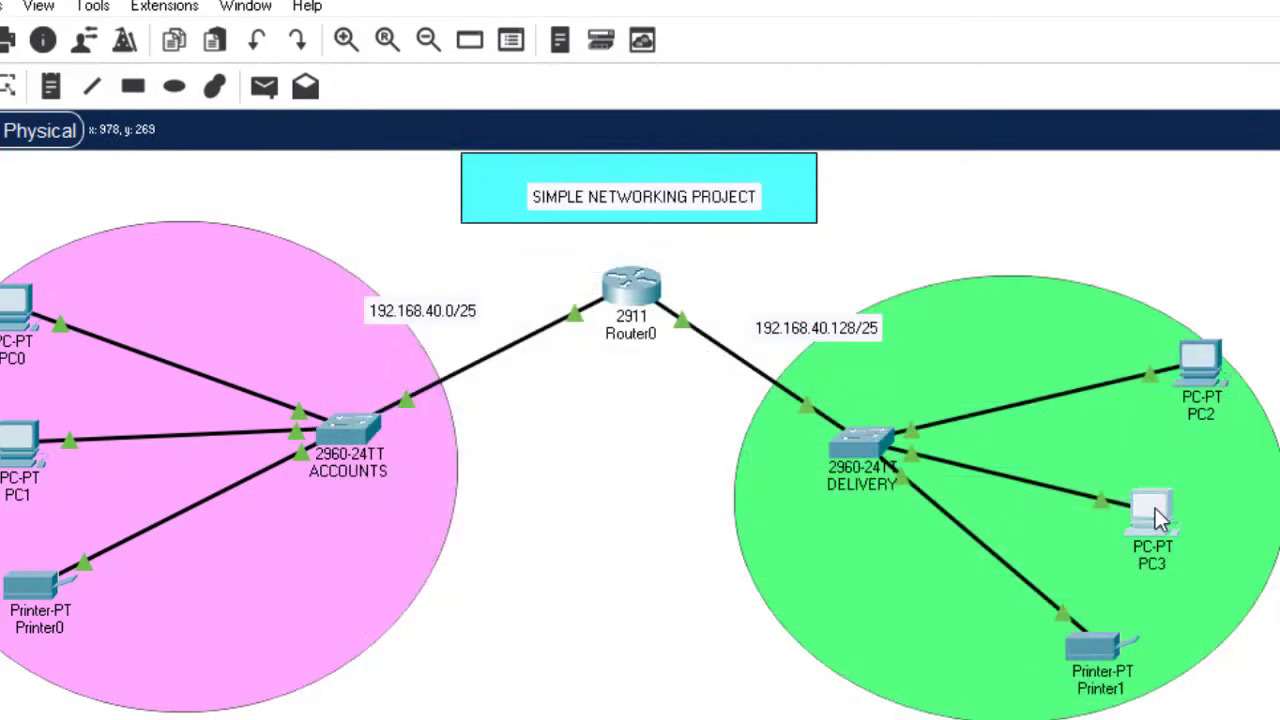
click(1155, 508)
click(509, 46)
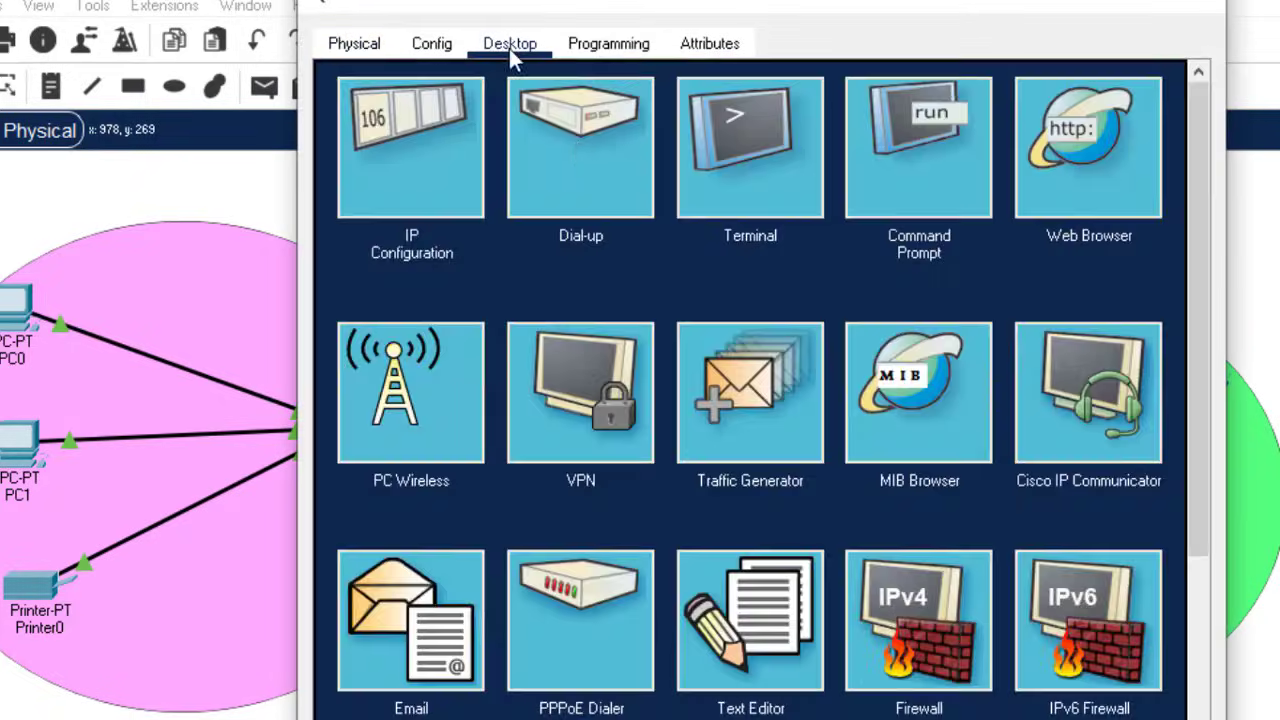
click(382, 176)
text(192.168.40.130)
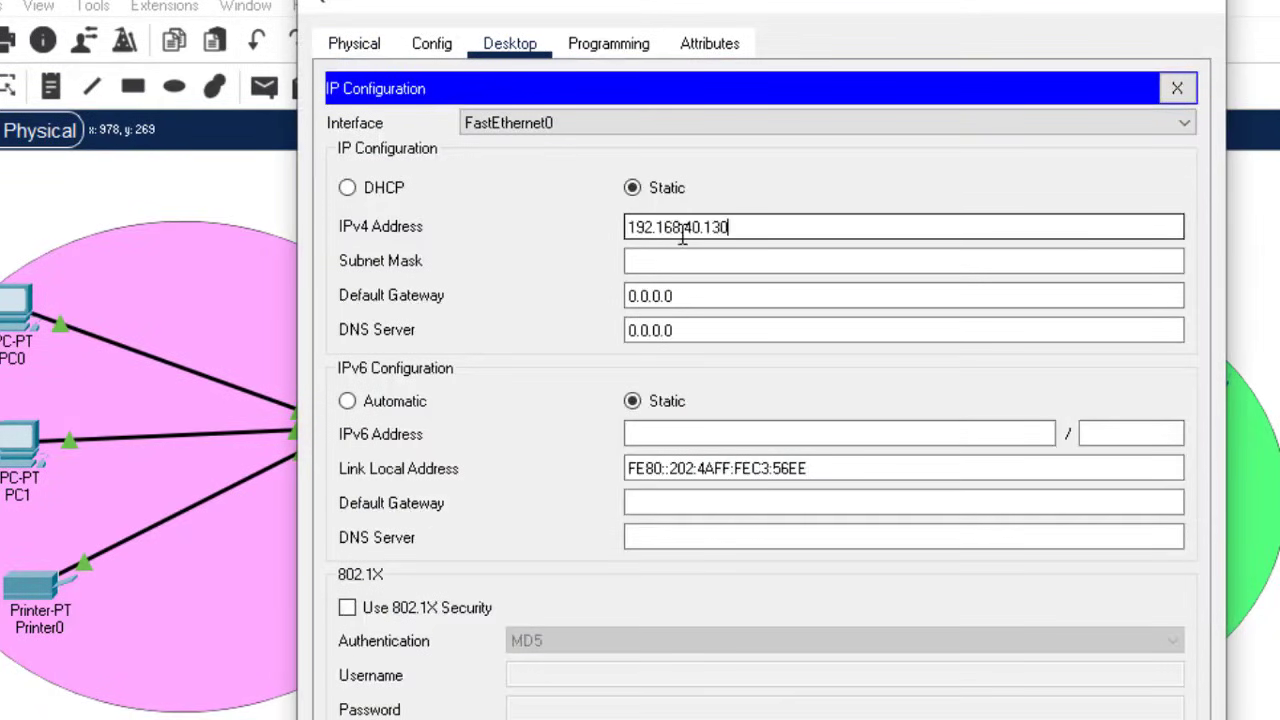
click(677, 260)
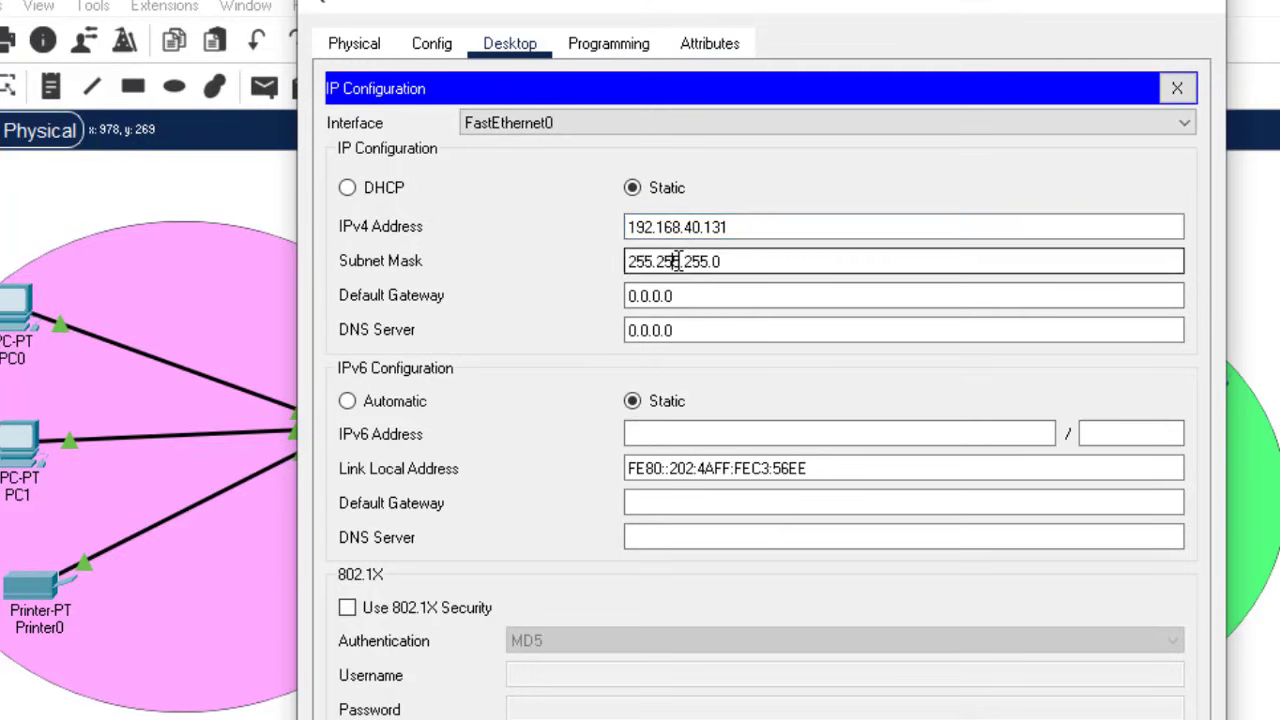
click(740, 262)
Set PC3's IPv4 default gateway to 192.168.40.129 and close its device window
drag(720, 288, 563, 298)
text(v)
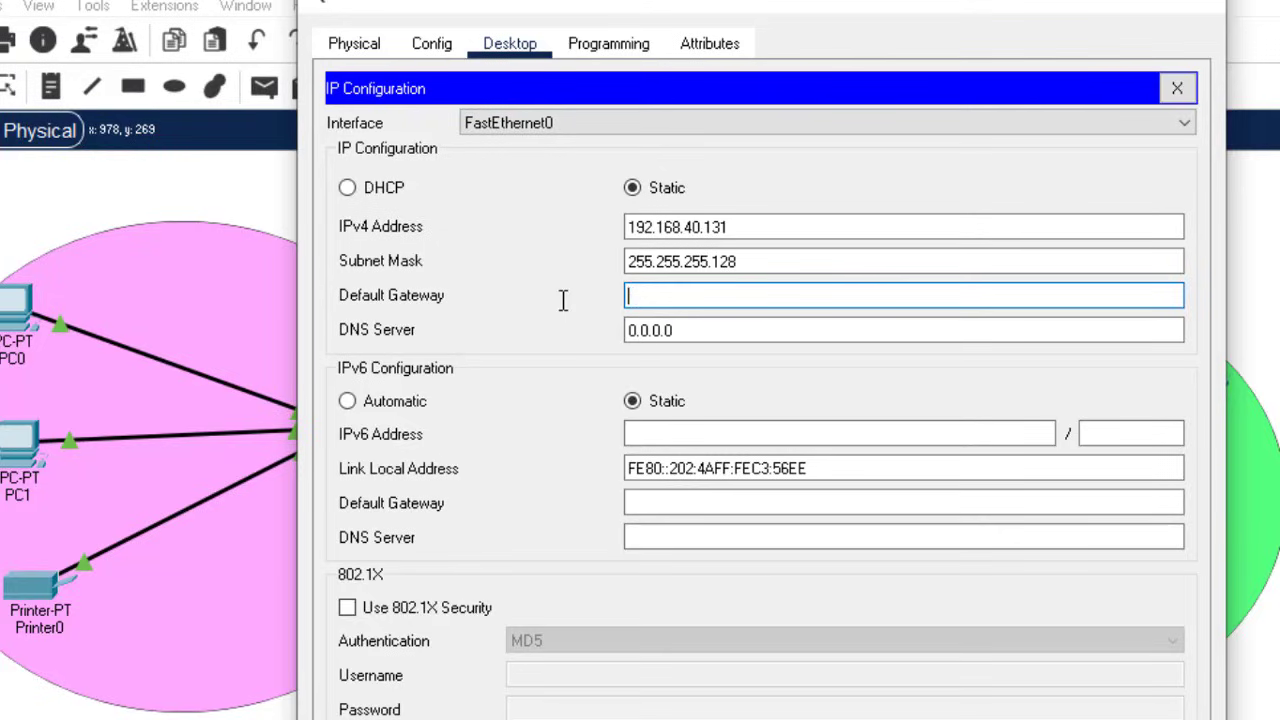
text(192.168.40.130)
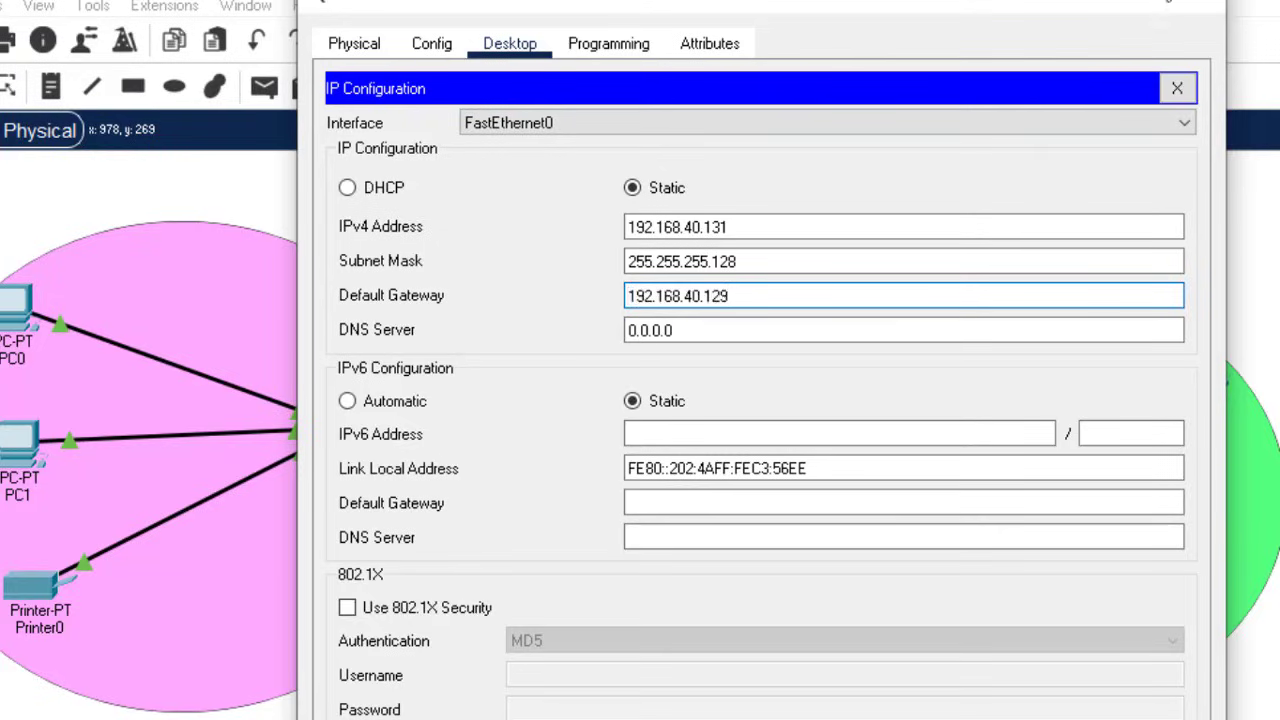
click(1200, 5)
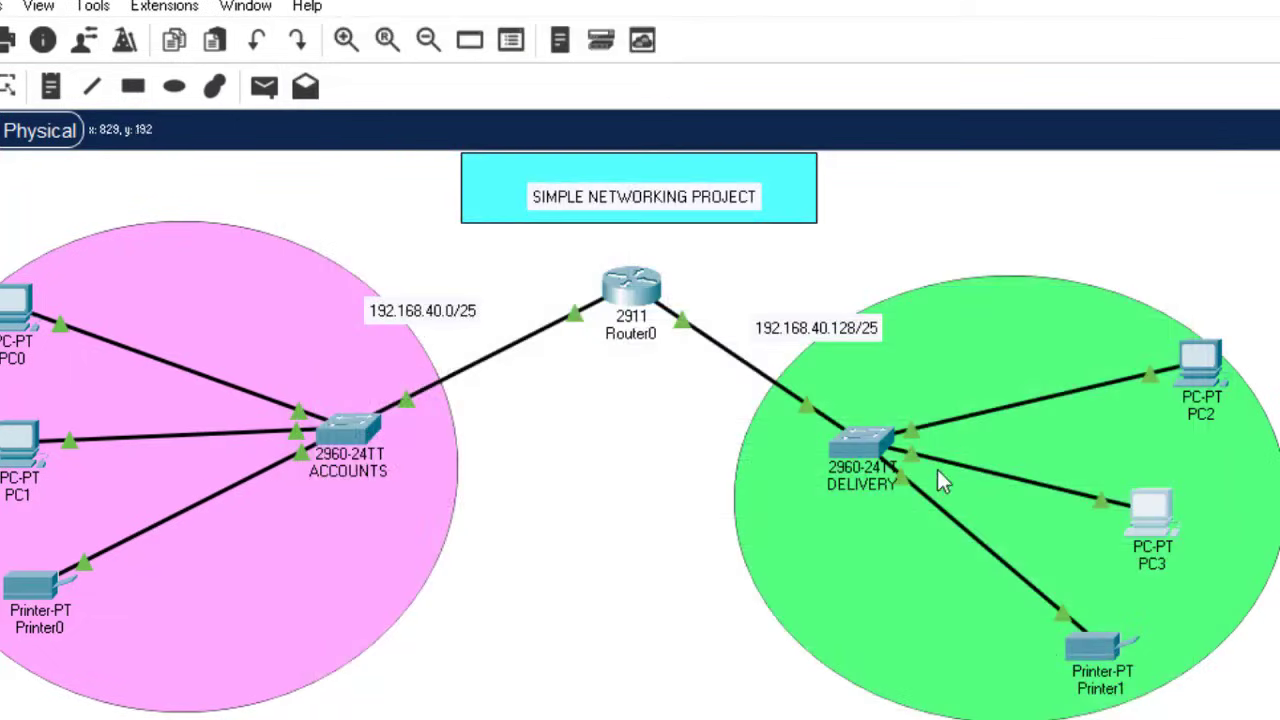
Assign Printer1's FastEthernet0 interface the static IPv4 address 192.168.40.134 and fill in its subnet mask
double_click(1110, 665)
click(1087, 627)
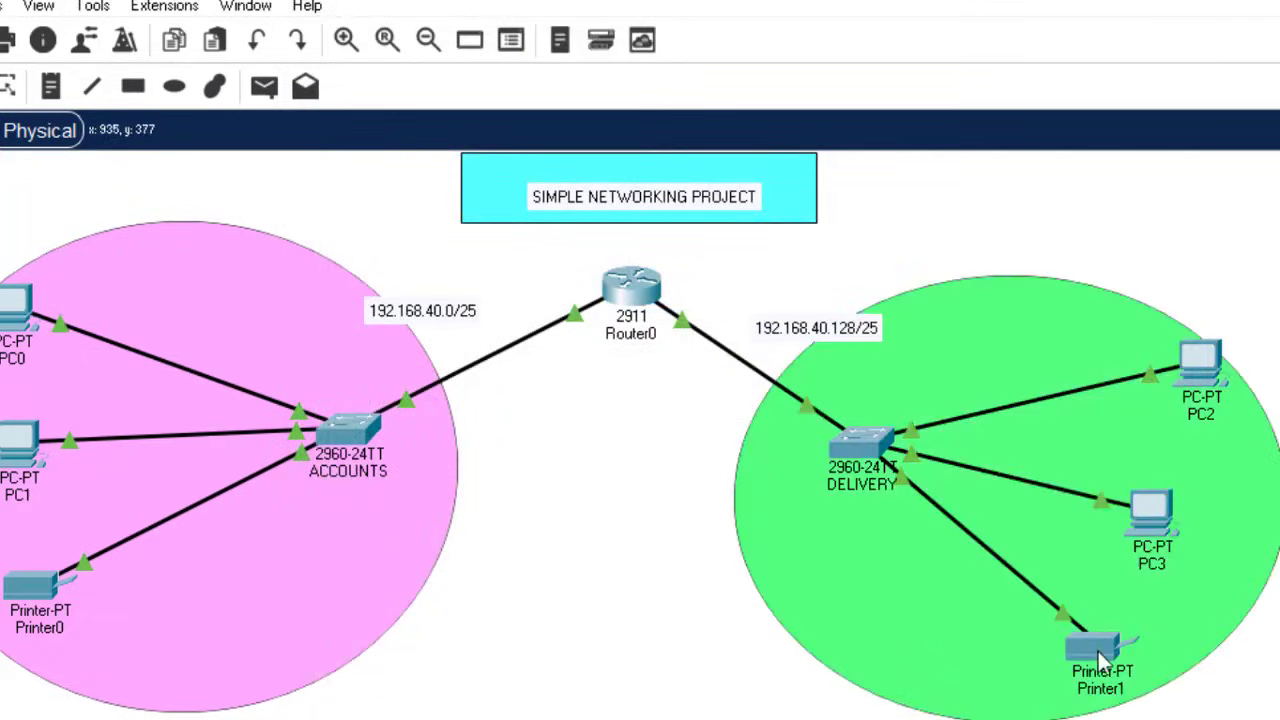
click(1098, 651)
click(435, 51)
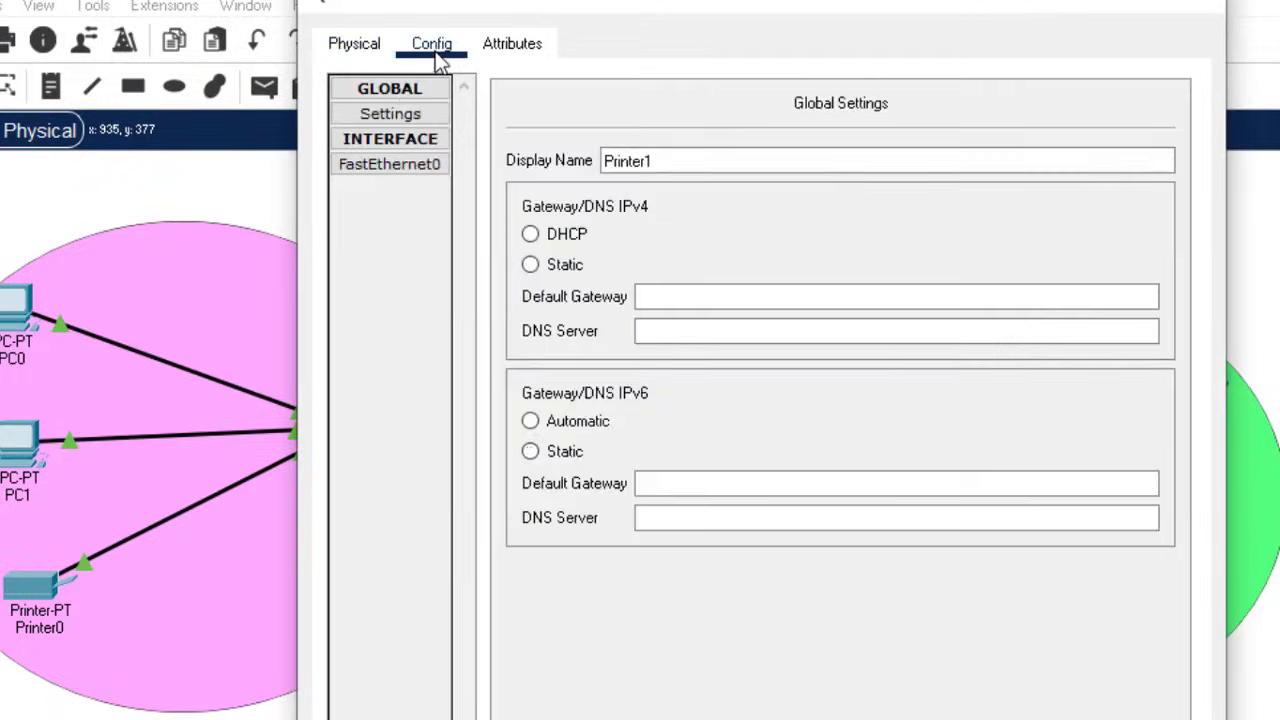
click(419, 163)
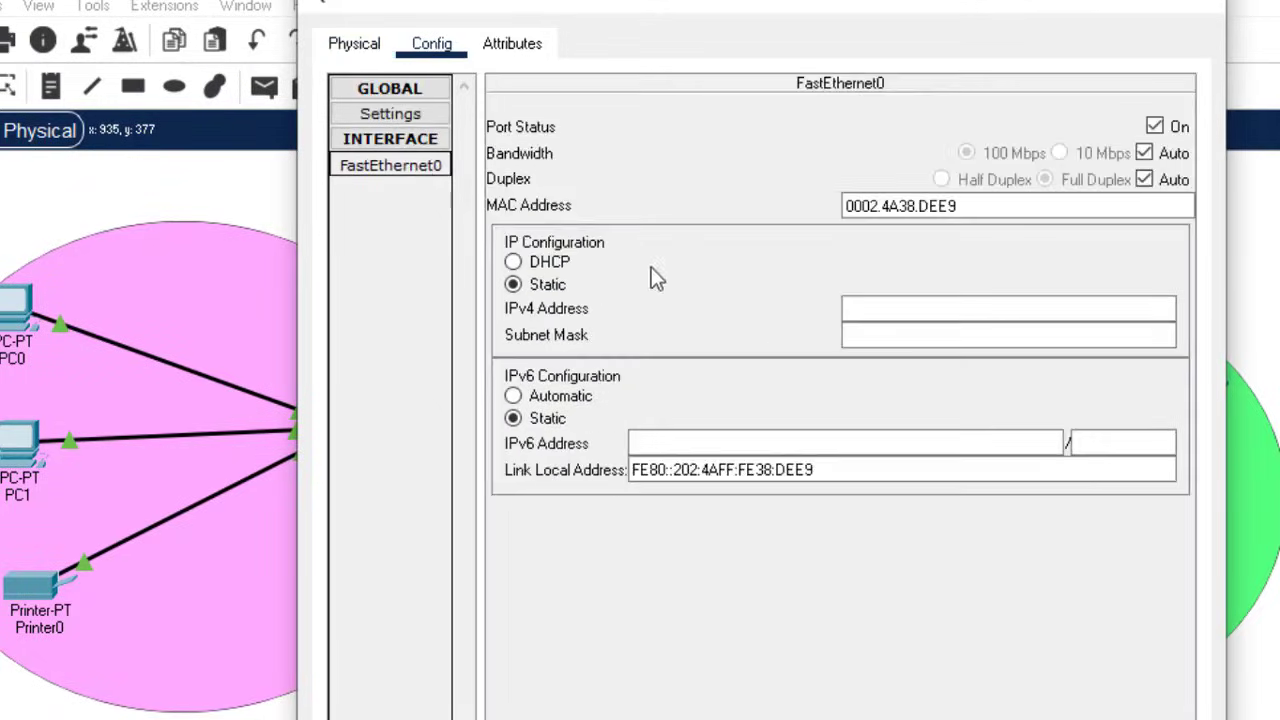
click(870, 308)
text(192.168.40.130)
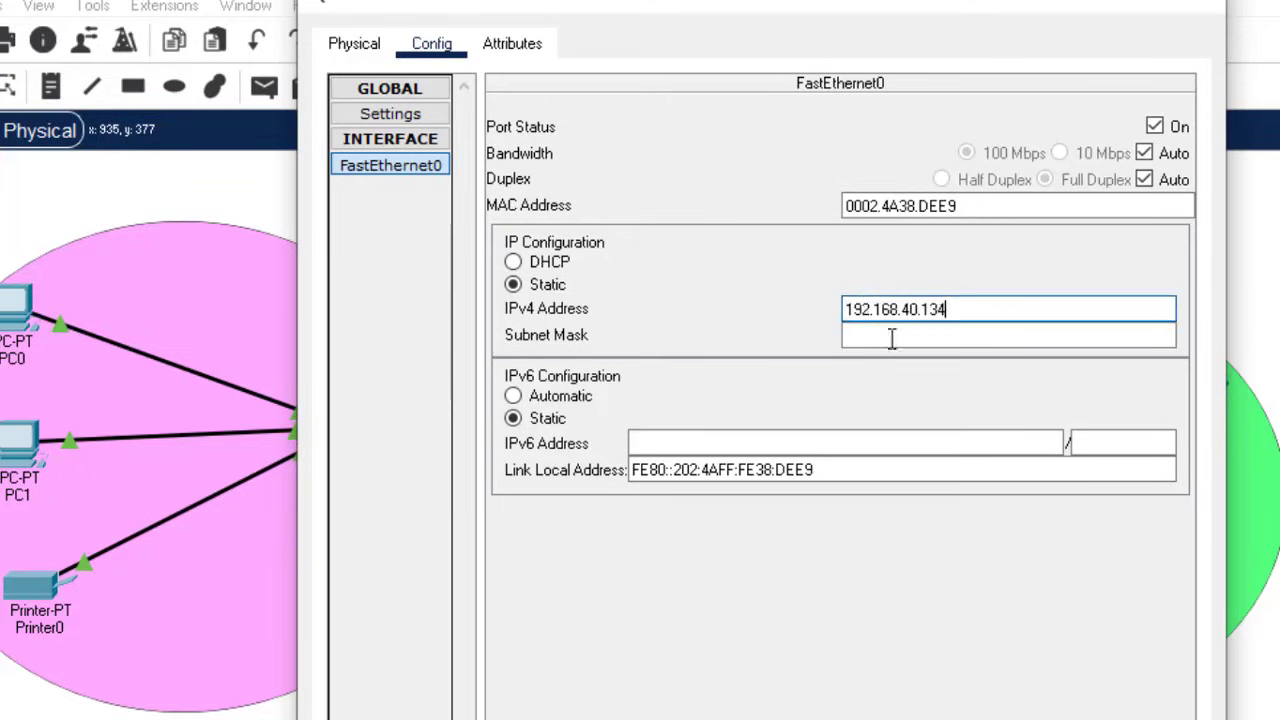
click(891, 336)
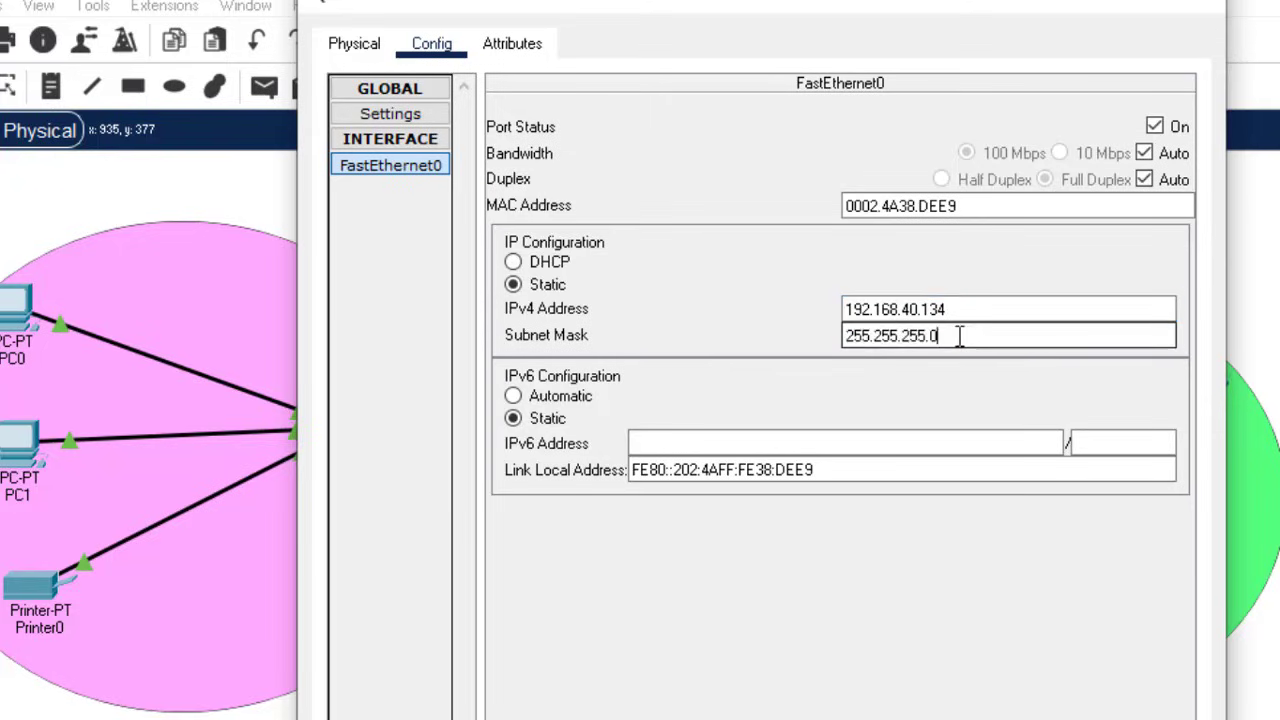
Set Printer1's IPv4 default gateway to 192.168.40.129 in its global settings and close its device window
click(415, 116)
click(700, 300)
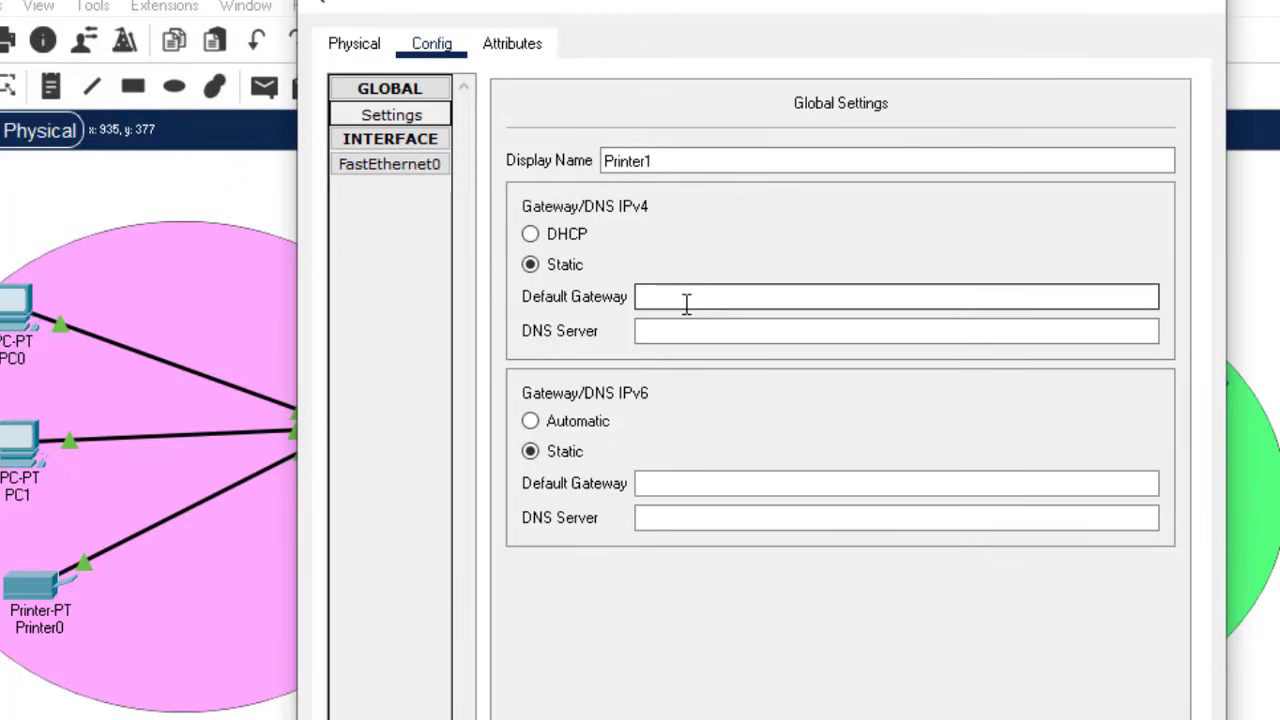
key(ctrl+v)
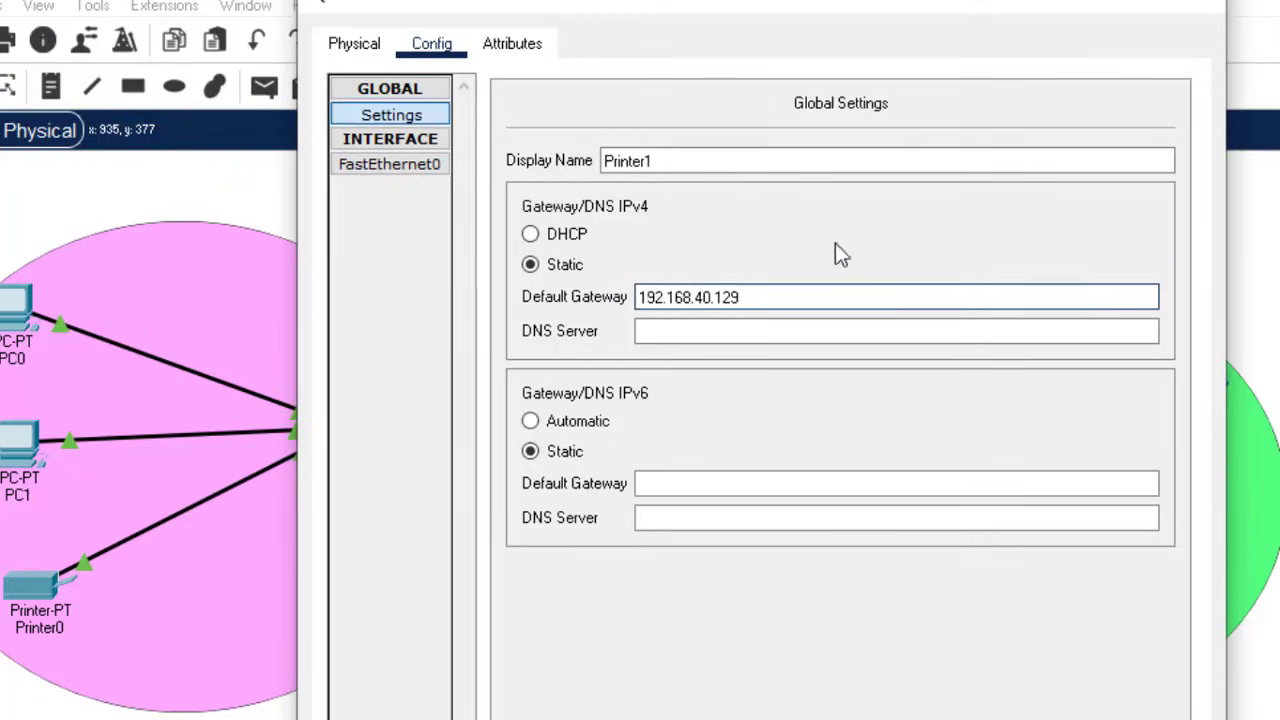
click(1196, 8)
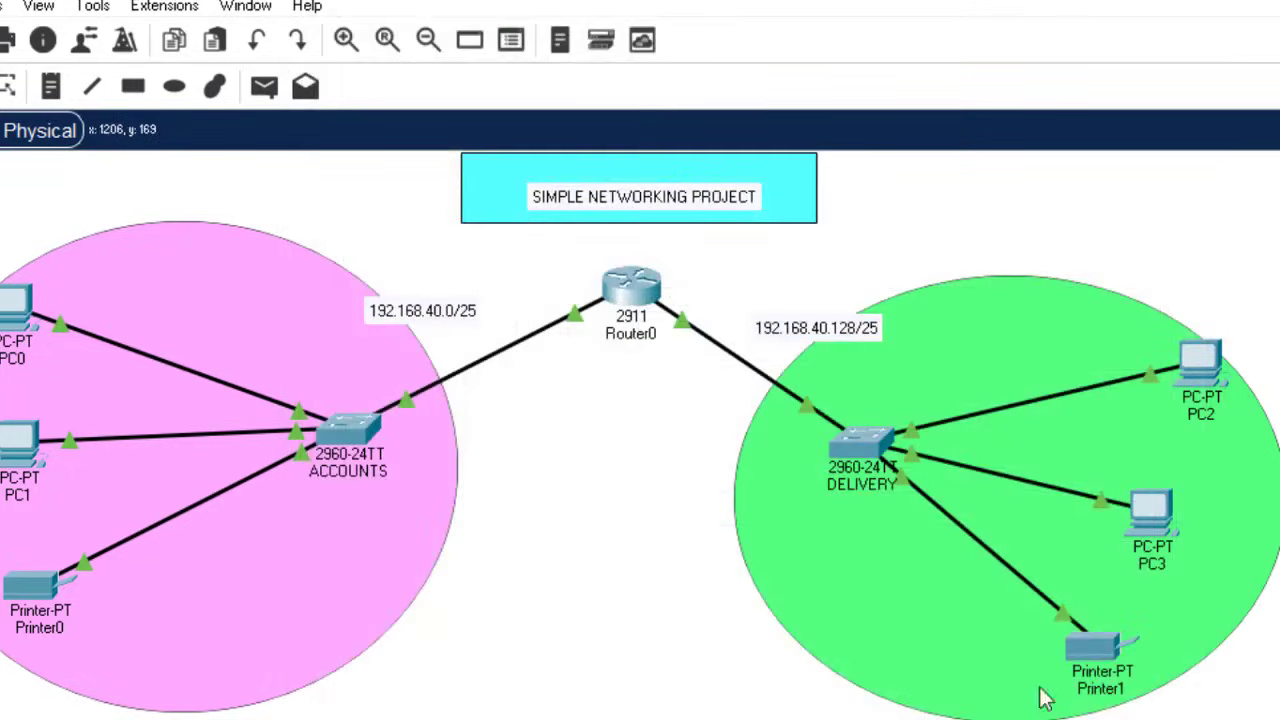
Review the subnet calculations in the Word document and return to the Packet Tracer topology
key(alt+Tab)
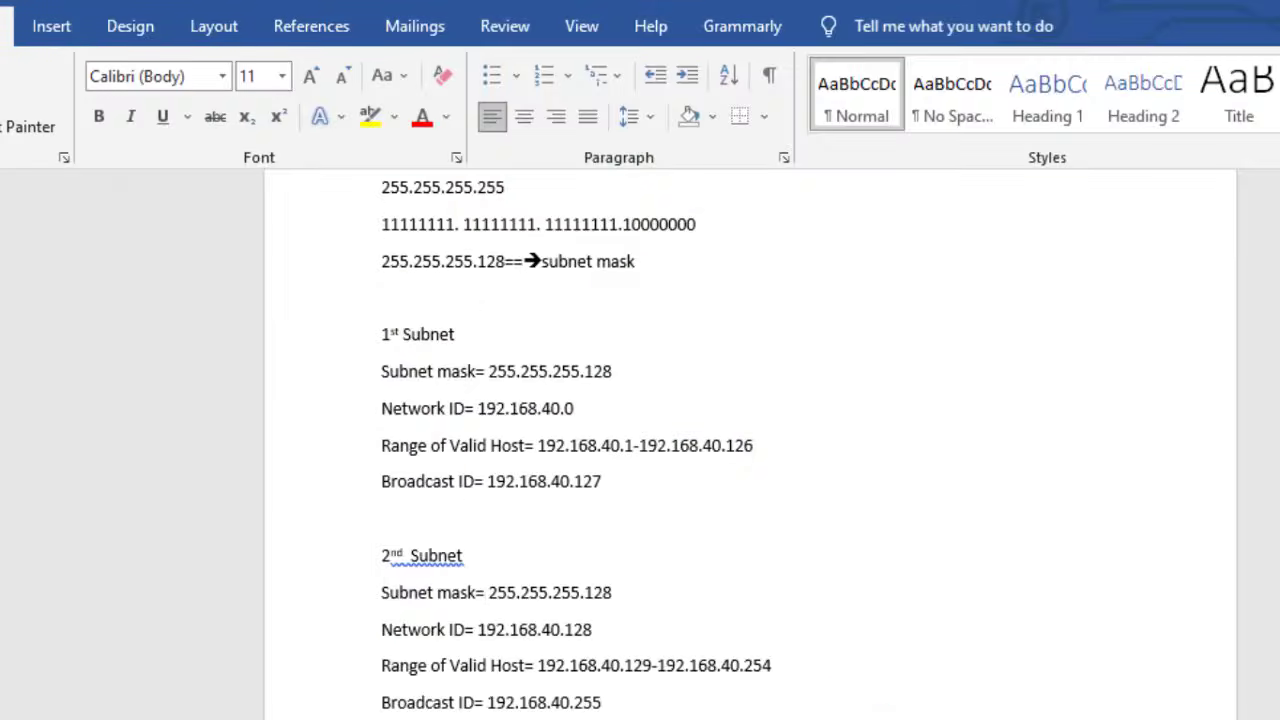
key(alt+Tab)
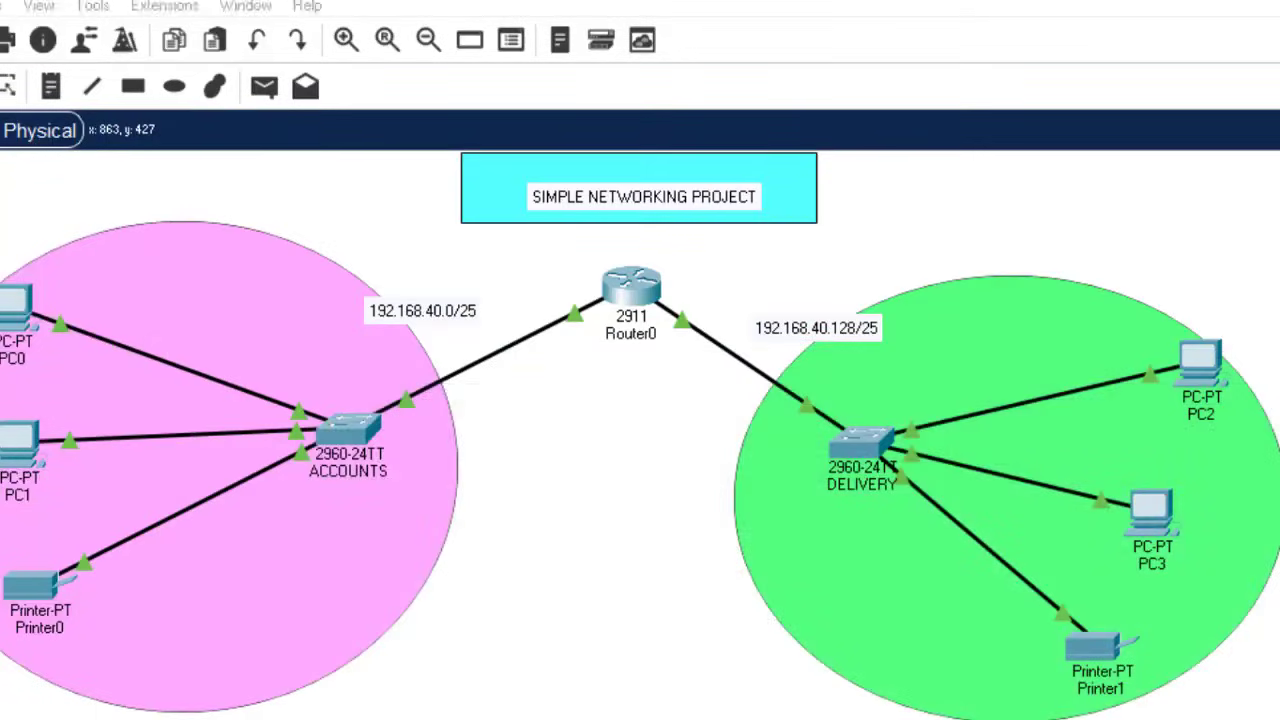
key(alt+Tab)
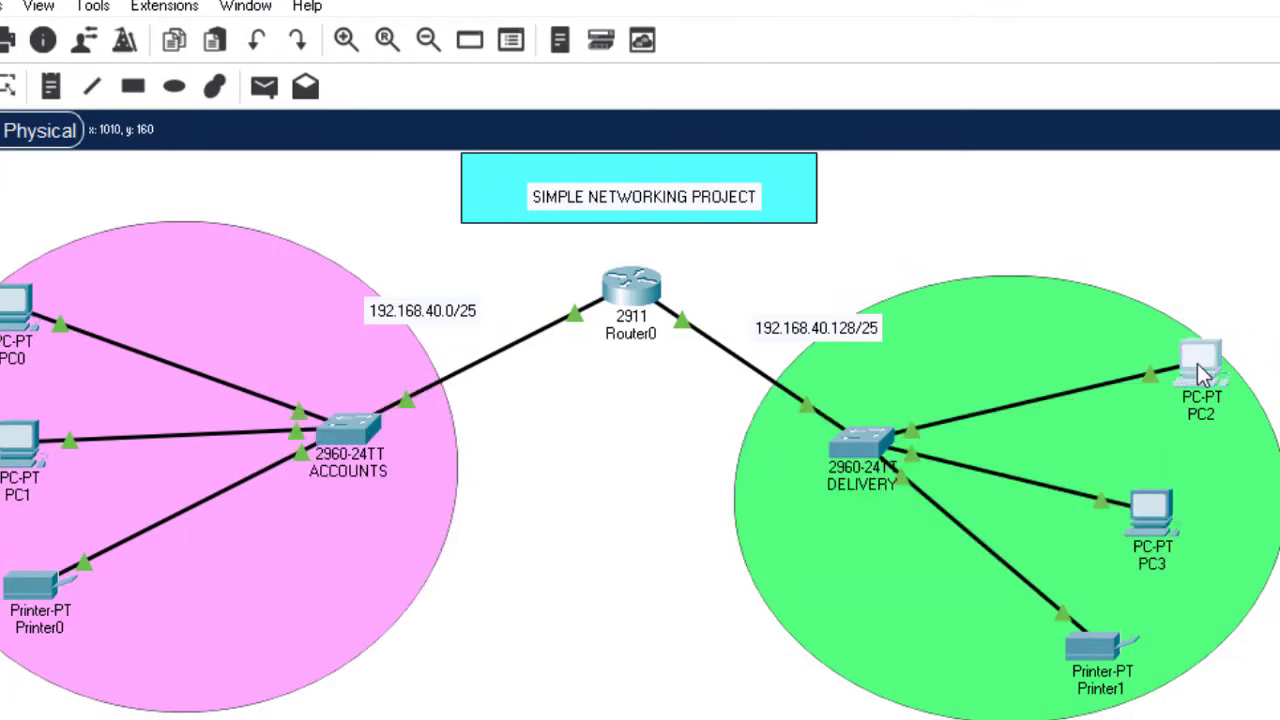
Copy PC2's IPv4 address 192.168.40.130 from its IP configuration and close its device window
click(1200, 365)
click(433, 146)
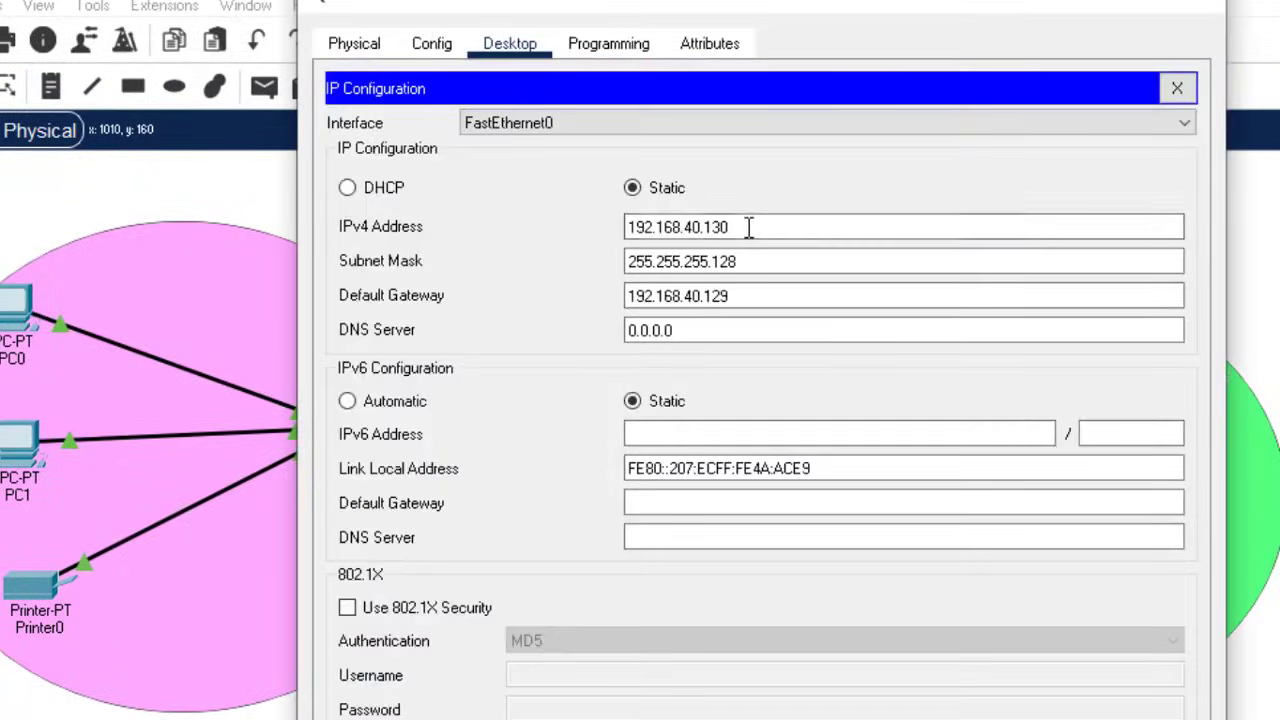
double_click(622, 228)
key(ctrl+c)
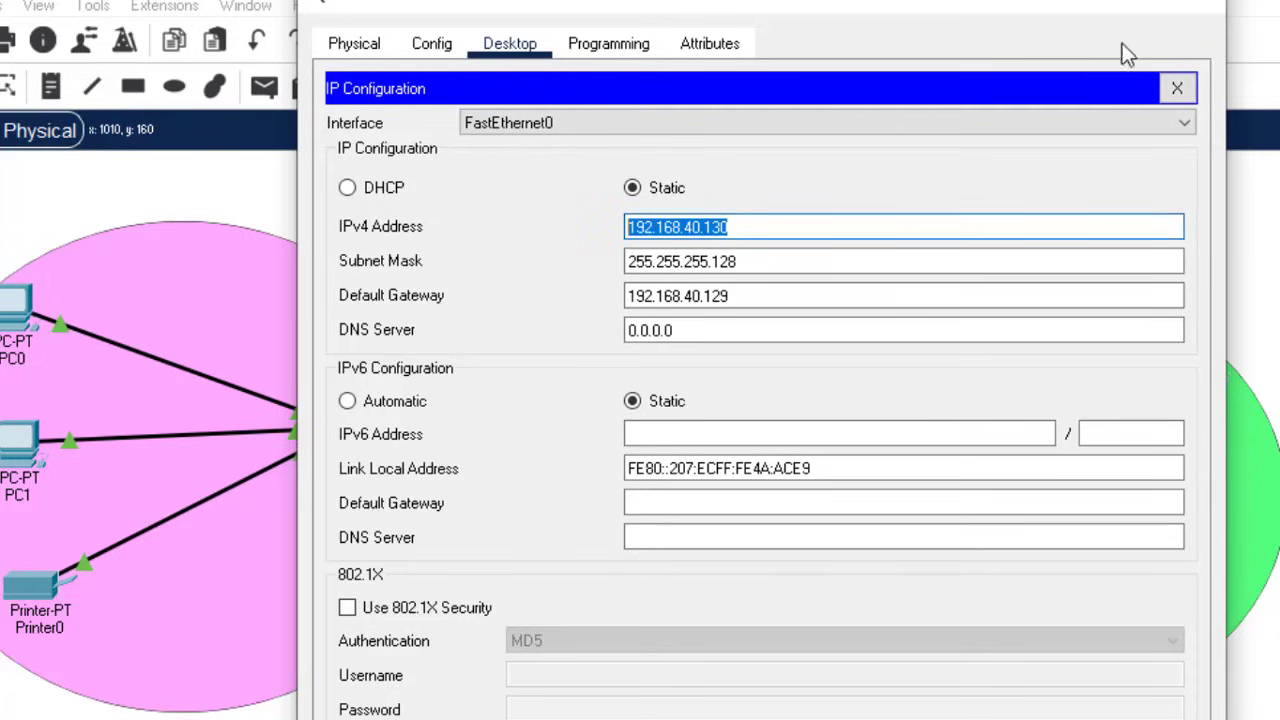
click(1200, 8)
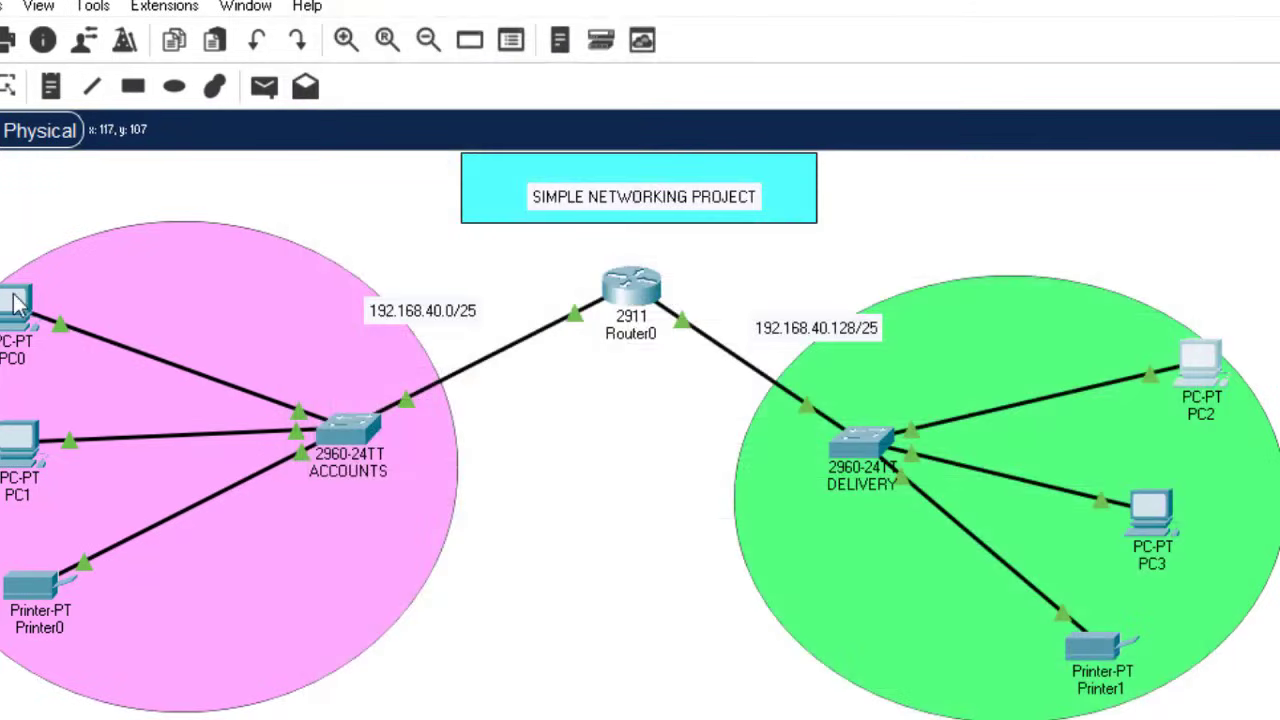
Test connectivity to PC2 by running ping 192.168.40.130 in PC0's command prompt, and close PC0's window
click(15, 303)
click(910, 192)
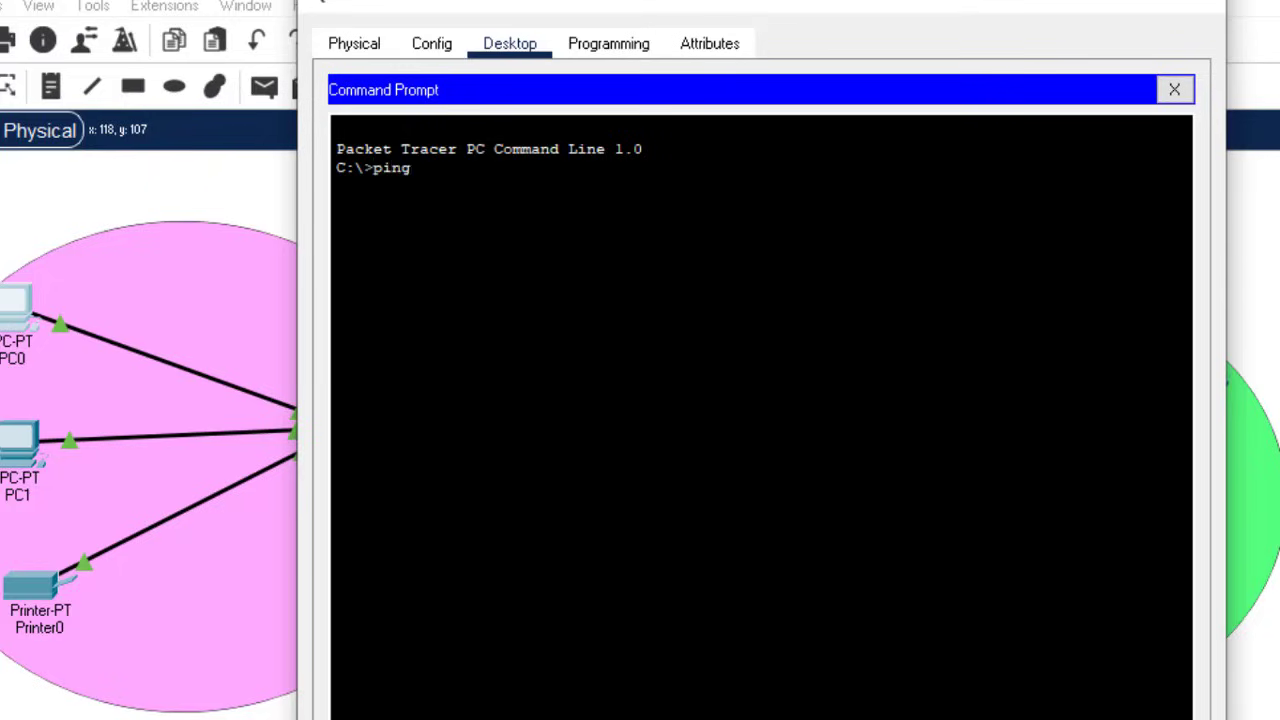
text(ping)
right_click(496, 224)
click(545, 274)
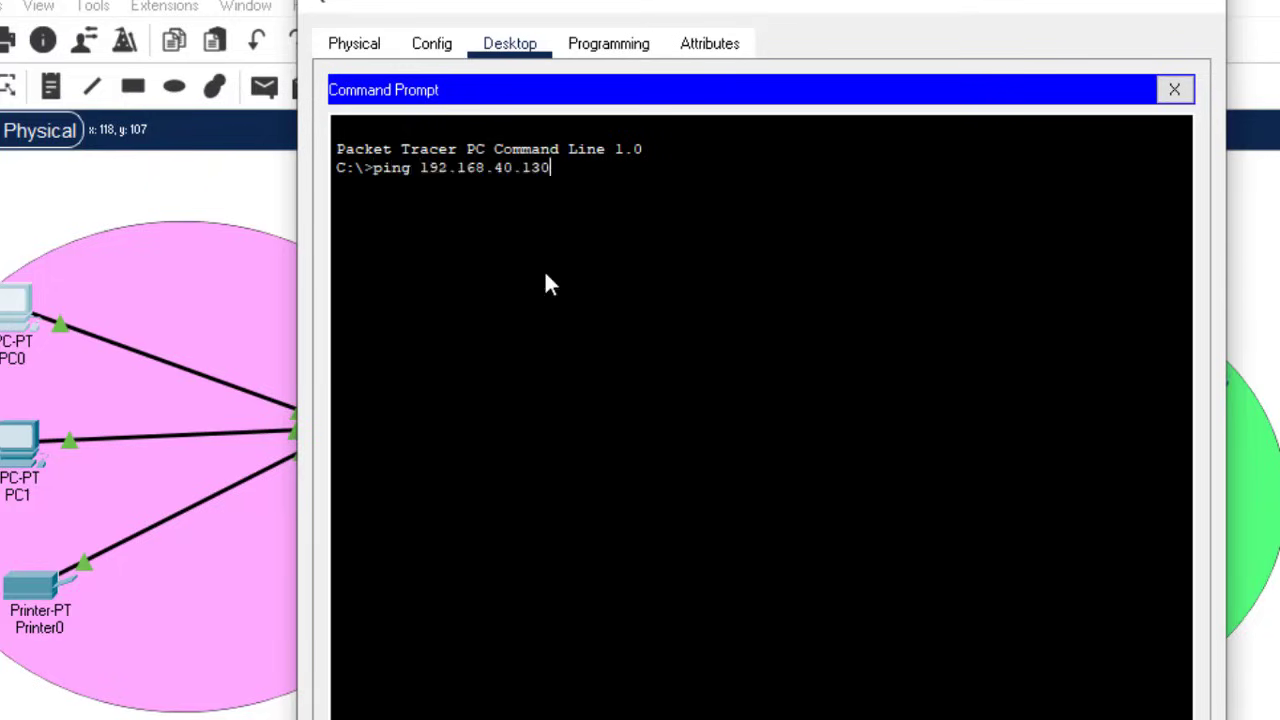
key(Return)
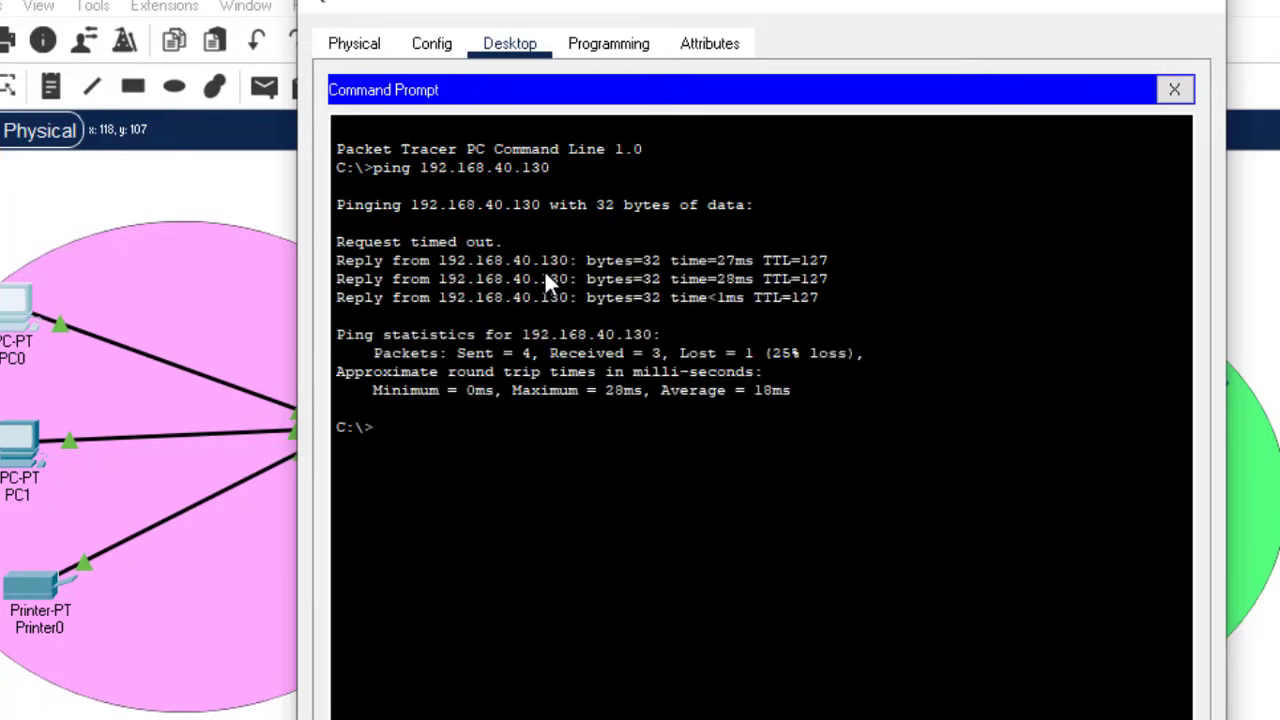
click(1200, 6)
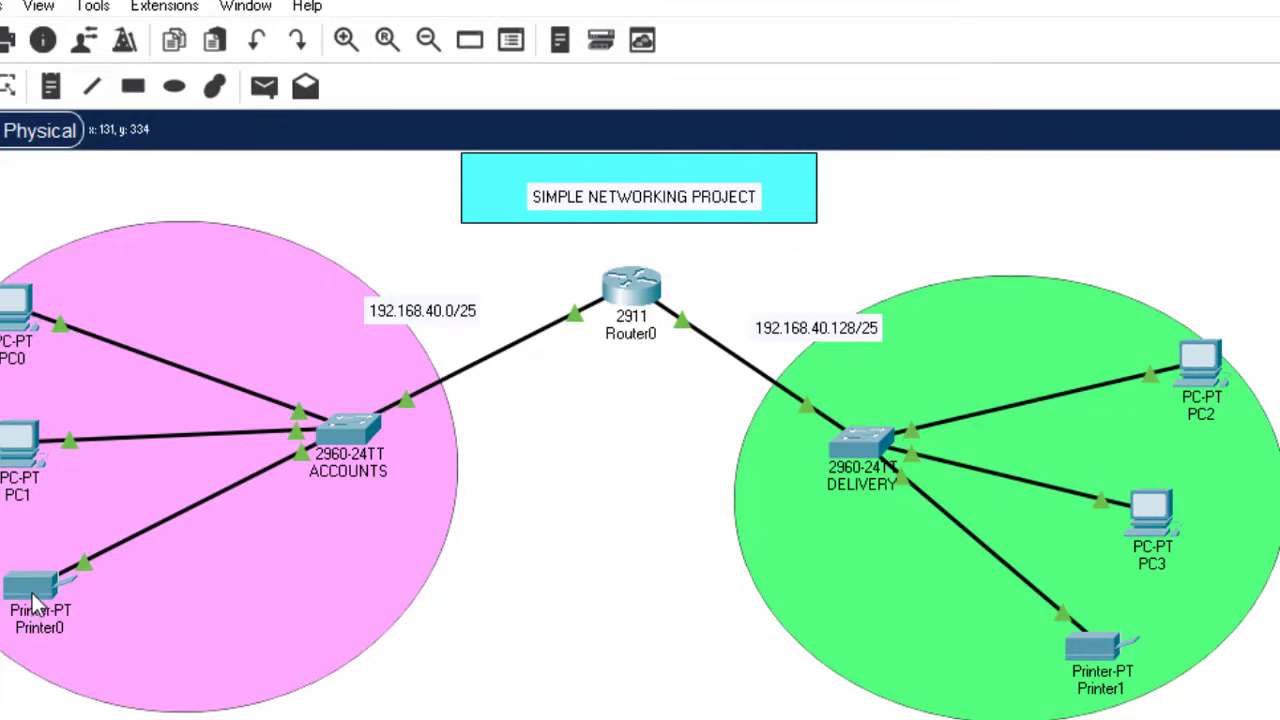
Copy Printer0's IPv4 address 192.168.40.4 from its FastEthernet0 settings and close its device window
click(33, 592)
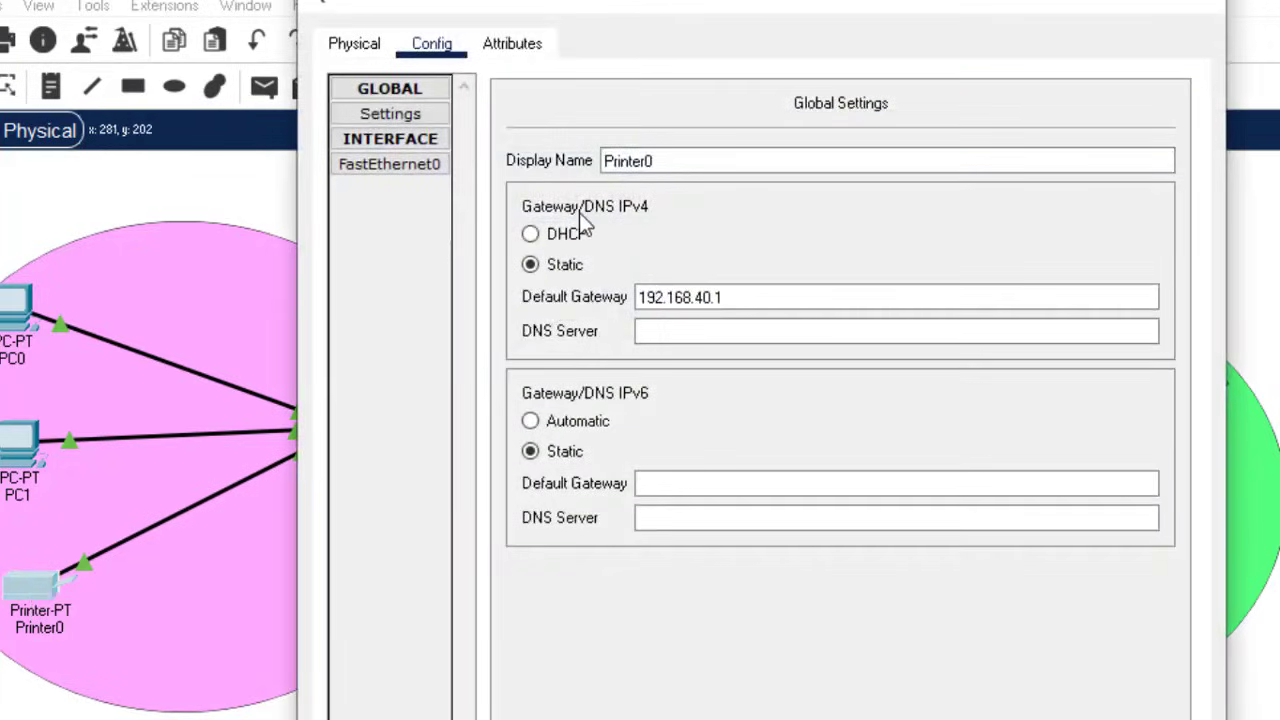
click(425, 170)
drag(980, 300, 714, 308)
key(ctrl+c)
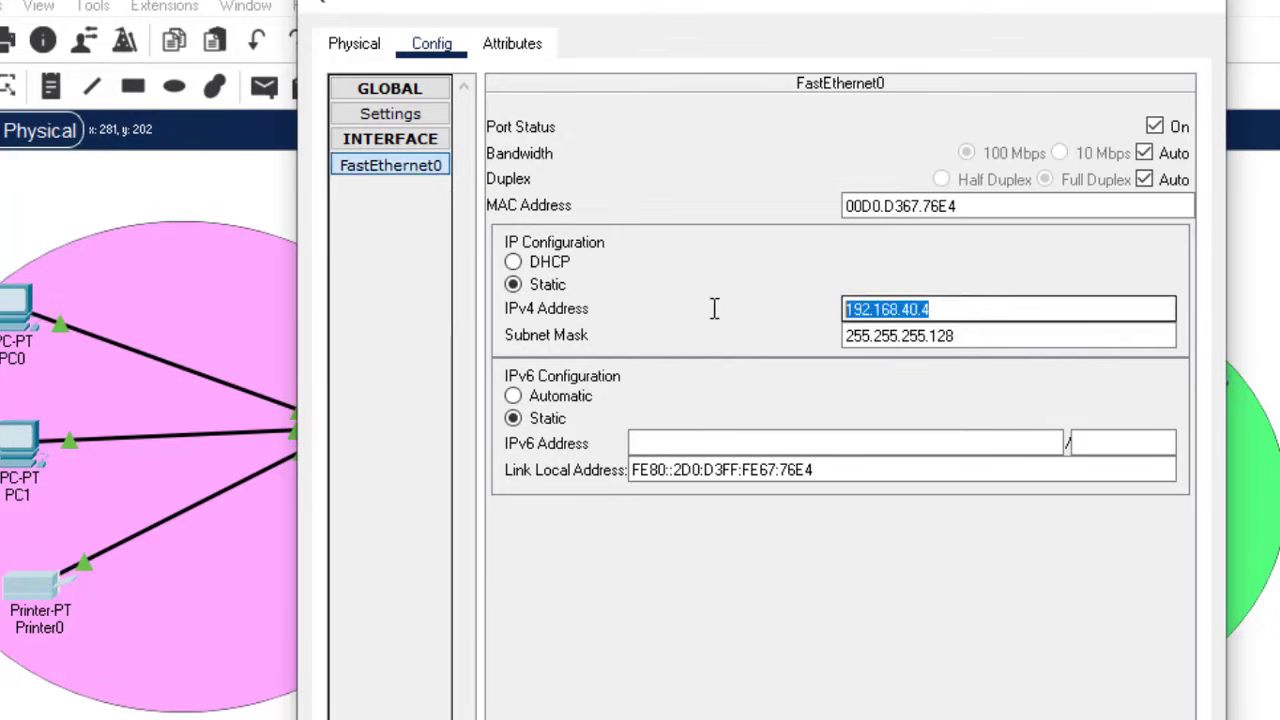
click(1200, 8)
Test connectivity to Printer0 by running ping 192.168.40.4 in PC3's command prompt, and close PC3's window
click(1153, 512)
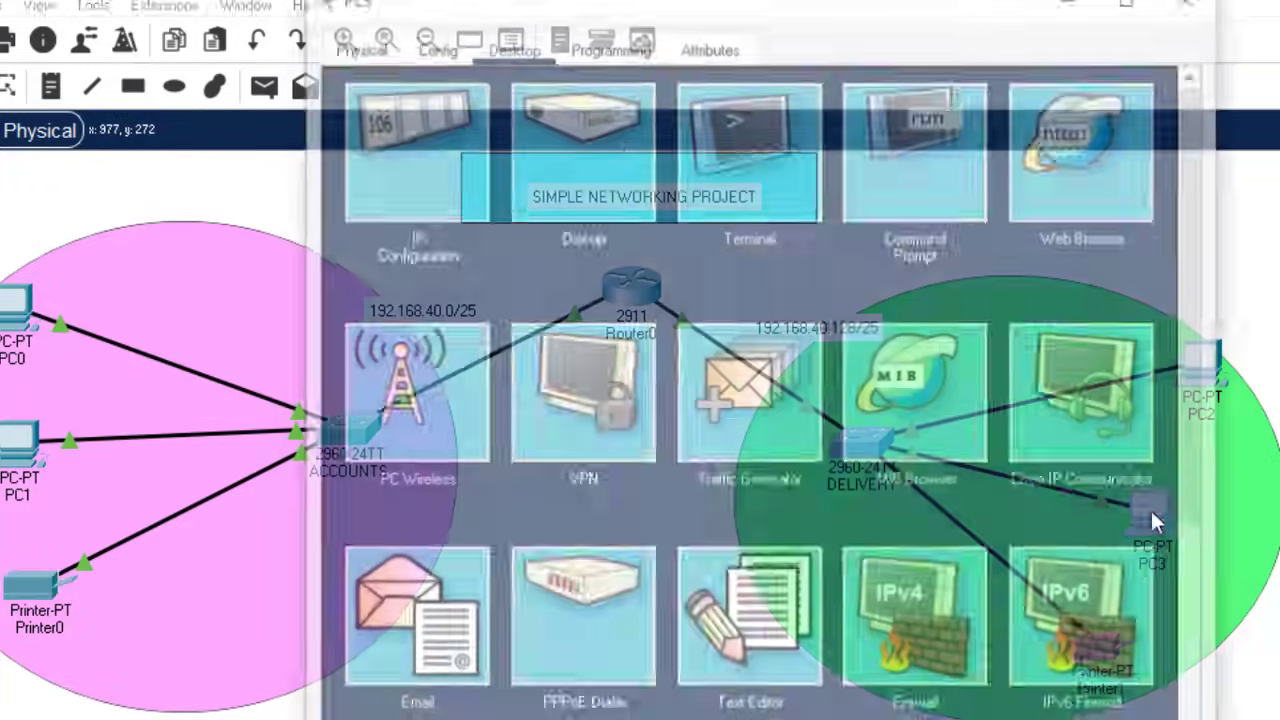
click(885, 146)
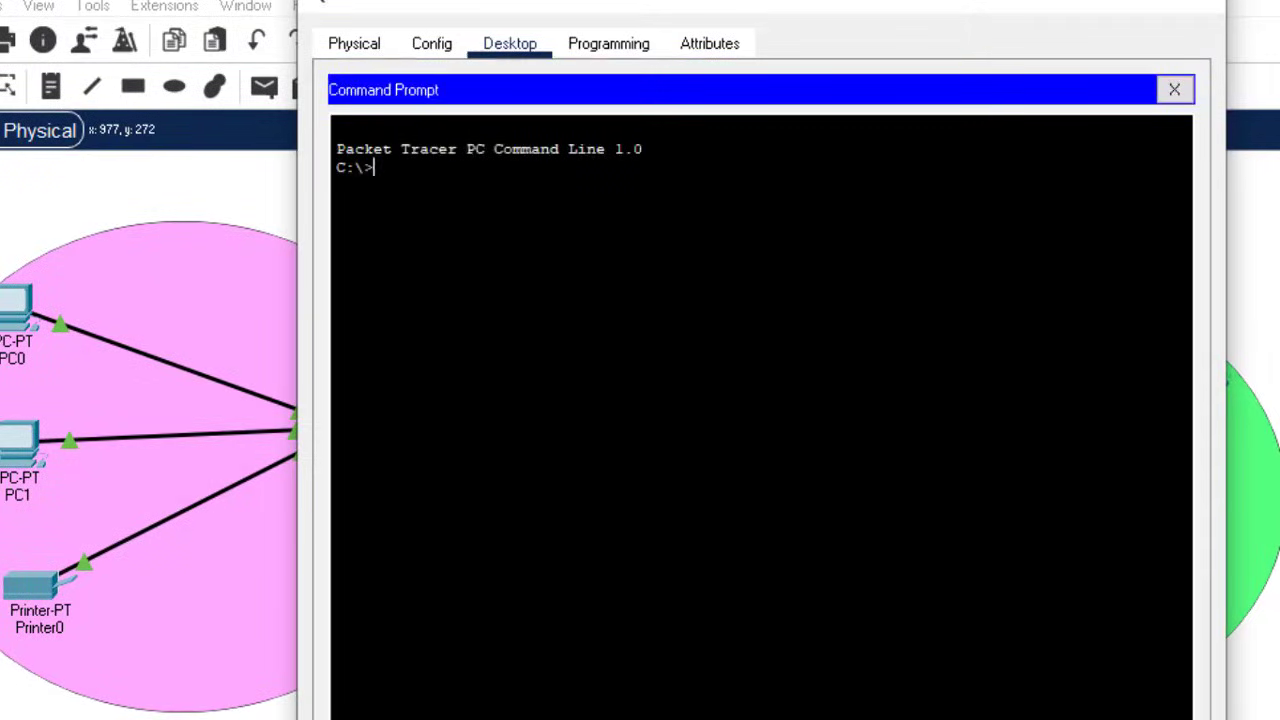
text(ping)
right_click(566, 194)
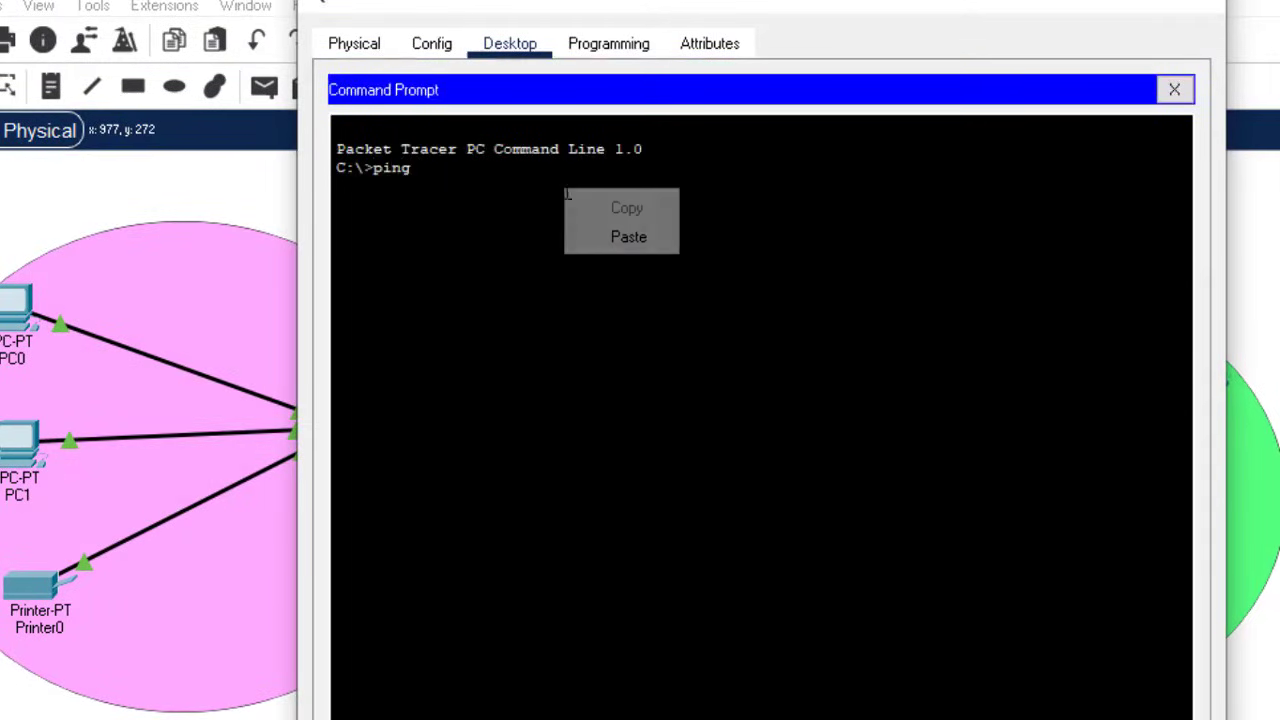
click(616, 238)
key(Return)
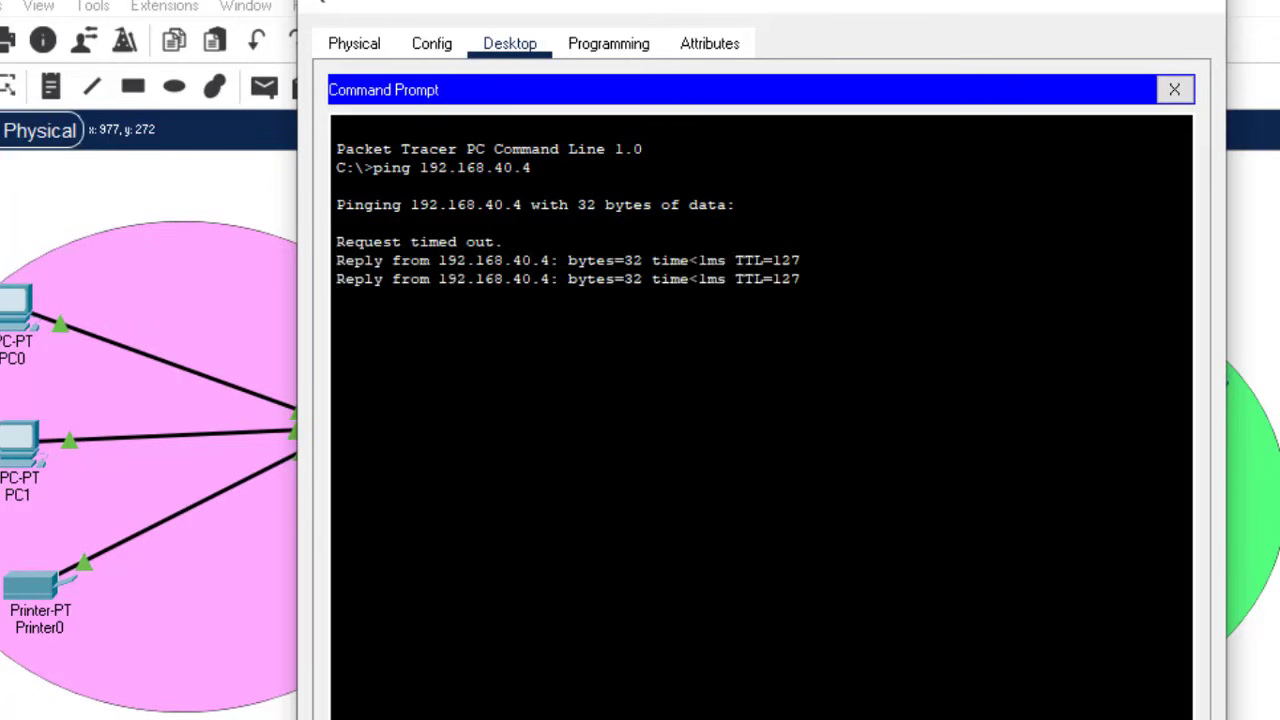
click(1200, 8)
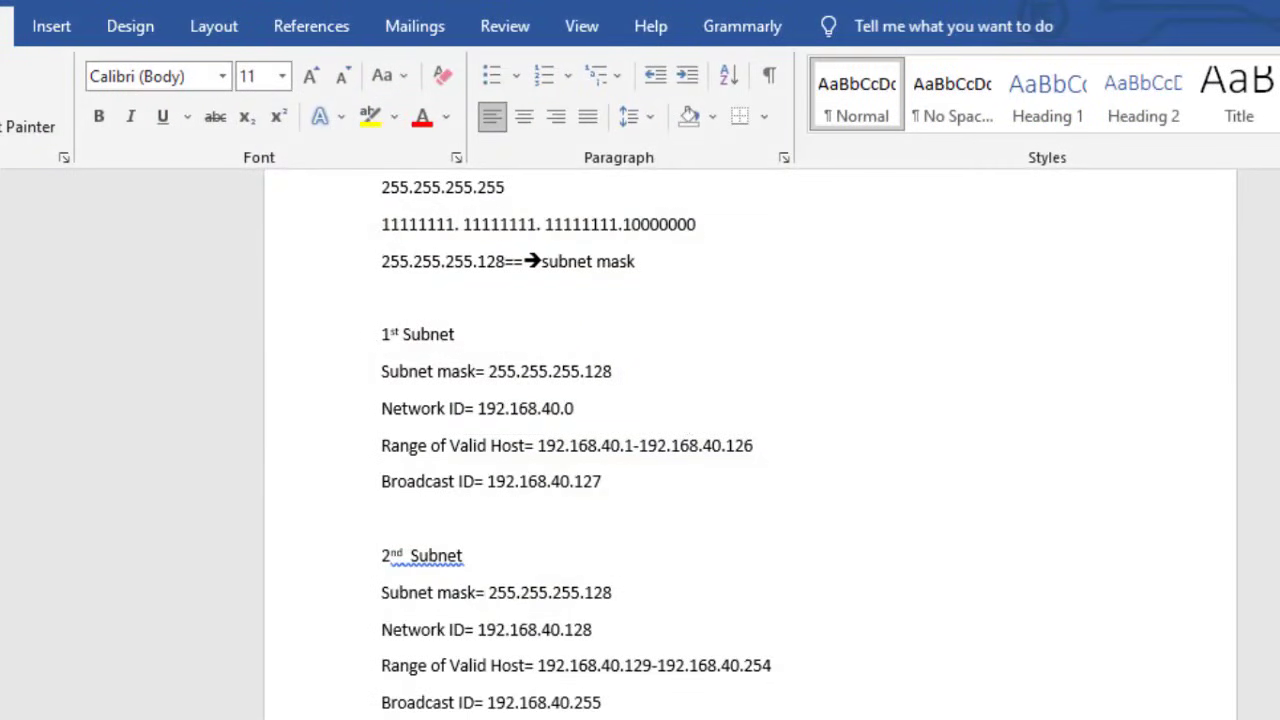
Review the network address and the number of subnets at the start of the Word subnetting notes
scroll(750, 440, up, 3)
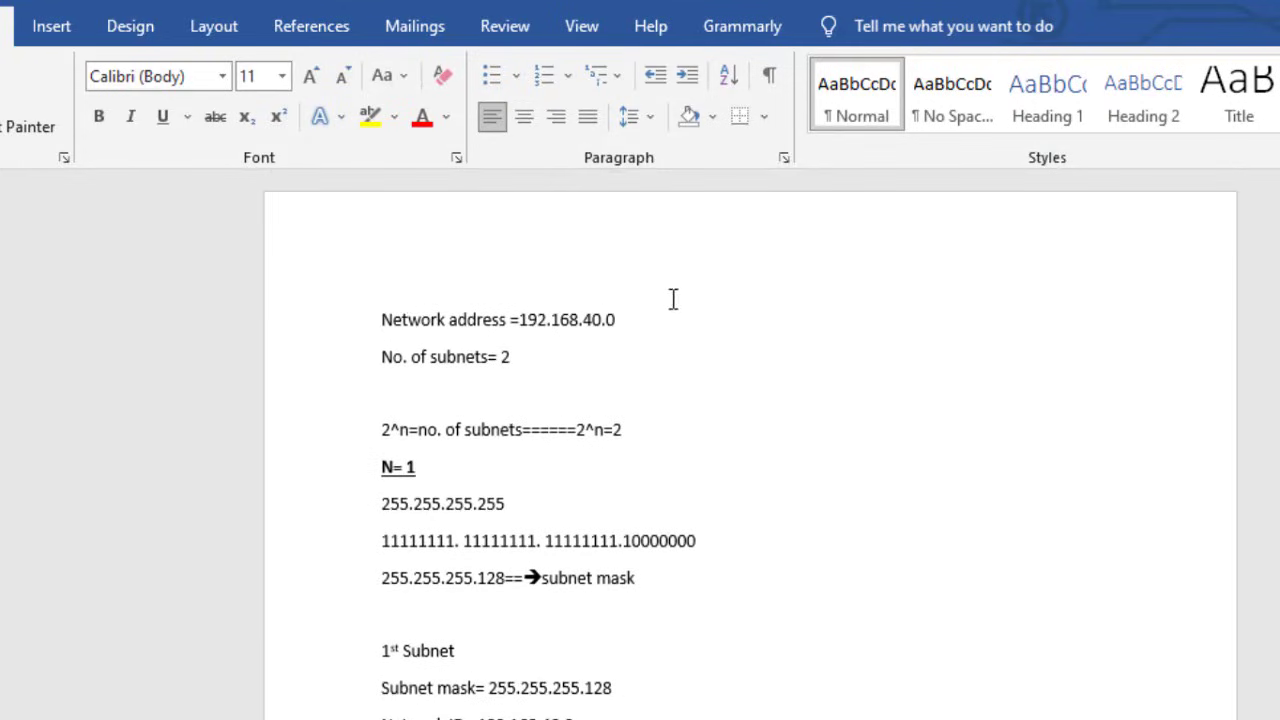
click(637, 320)
shift+click(510, 320)
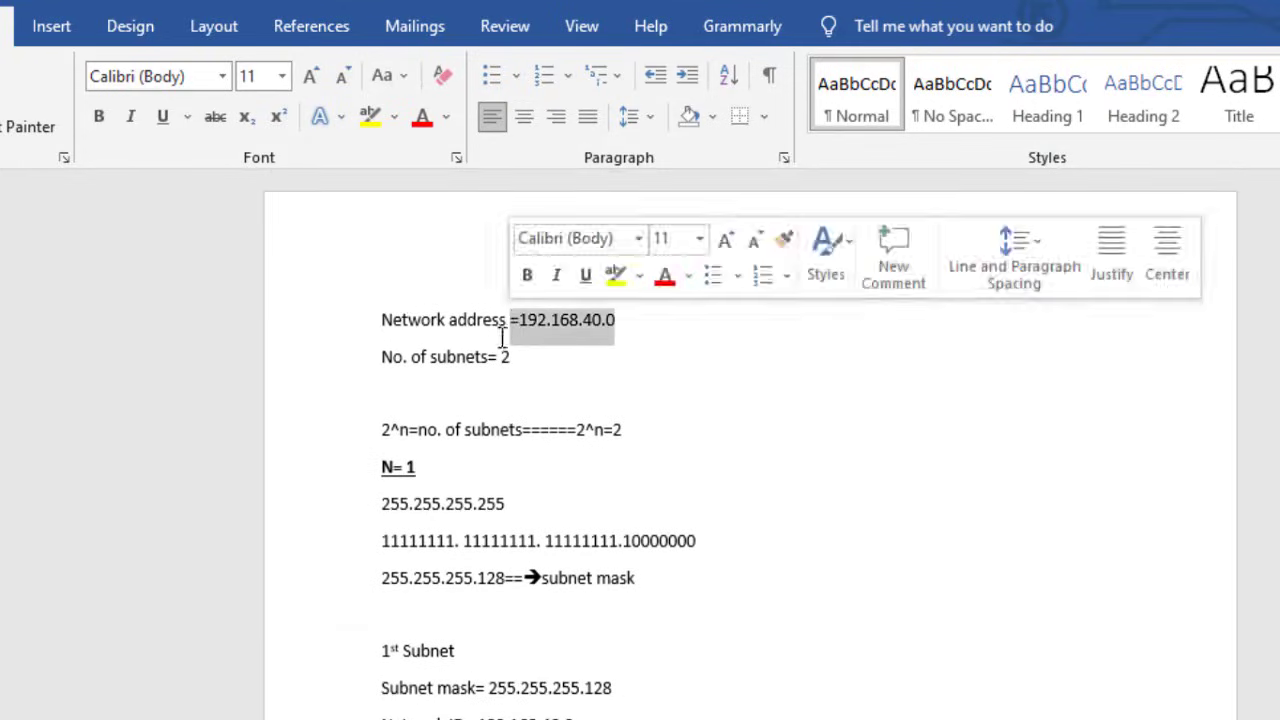
drag(525, 365, 500, 365)
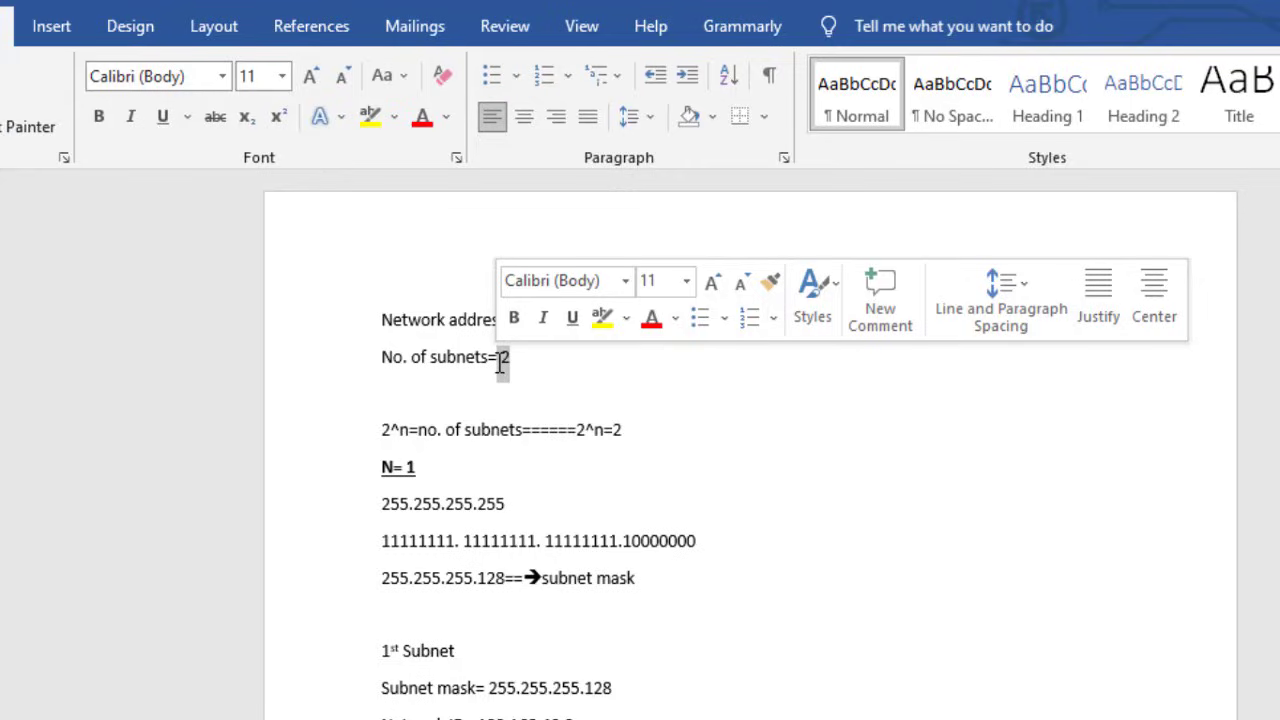
Review the subnet mask derivation from the number of subnets through the binary form, and consult the slide's subnet mask and block size table
click(651, 417)
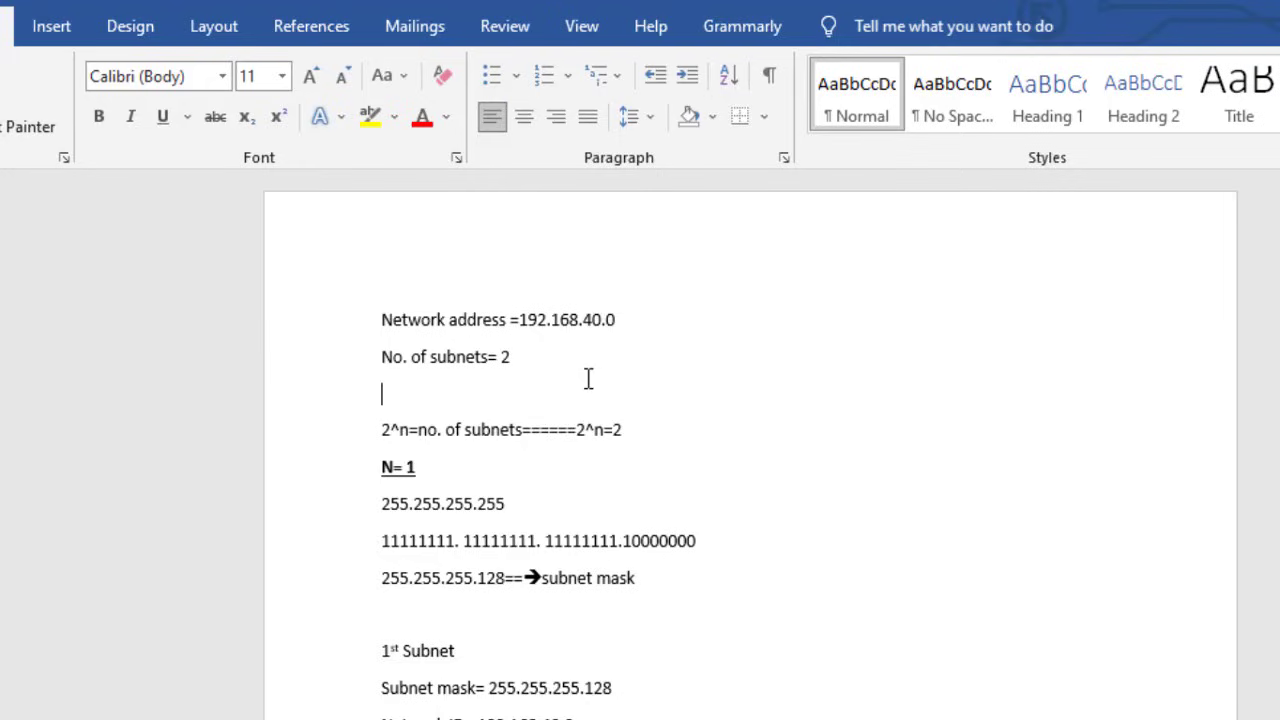
click(508, 357)
drag(517, 506, 380, 500)
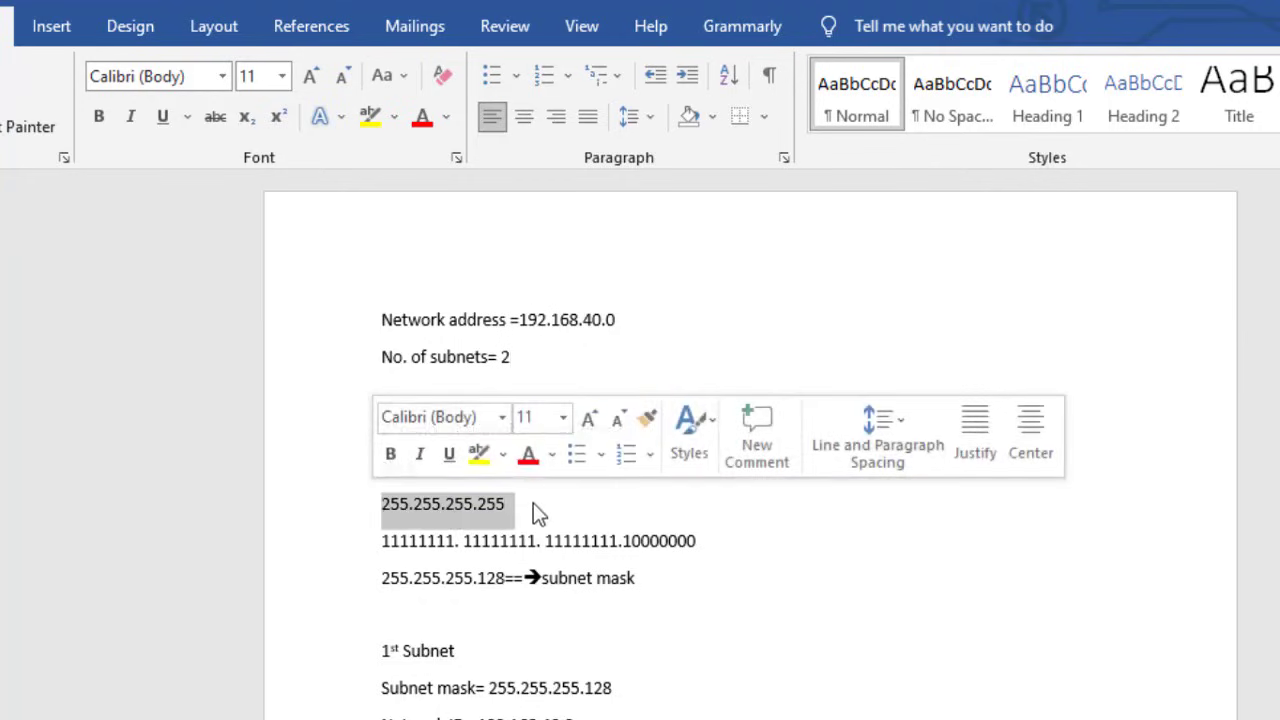
click(594, 522)
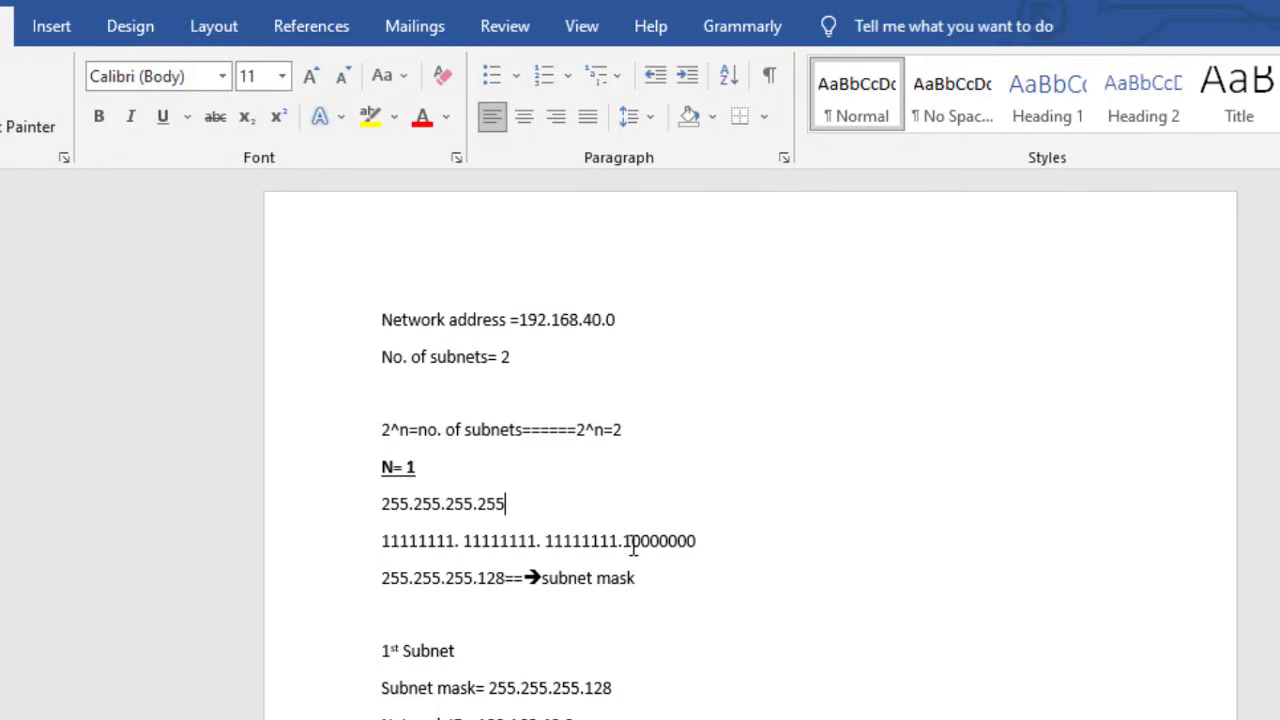
drag(633, 545, 627, 543)
drag(627, 541, 455, 589)
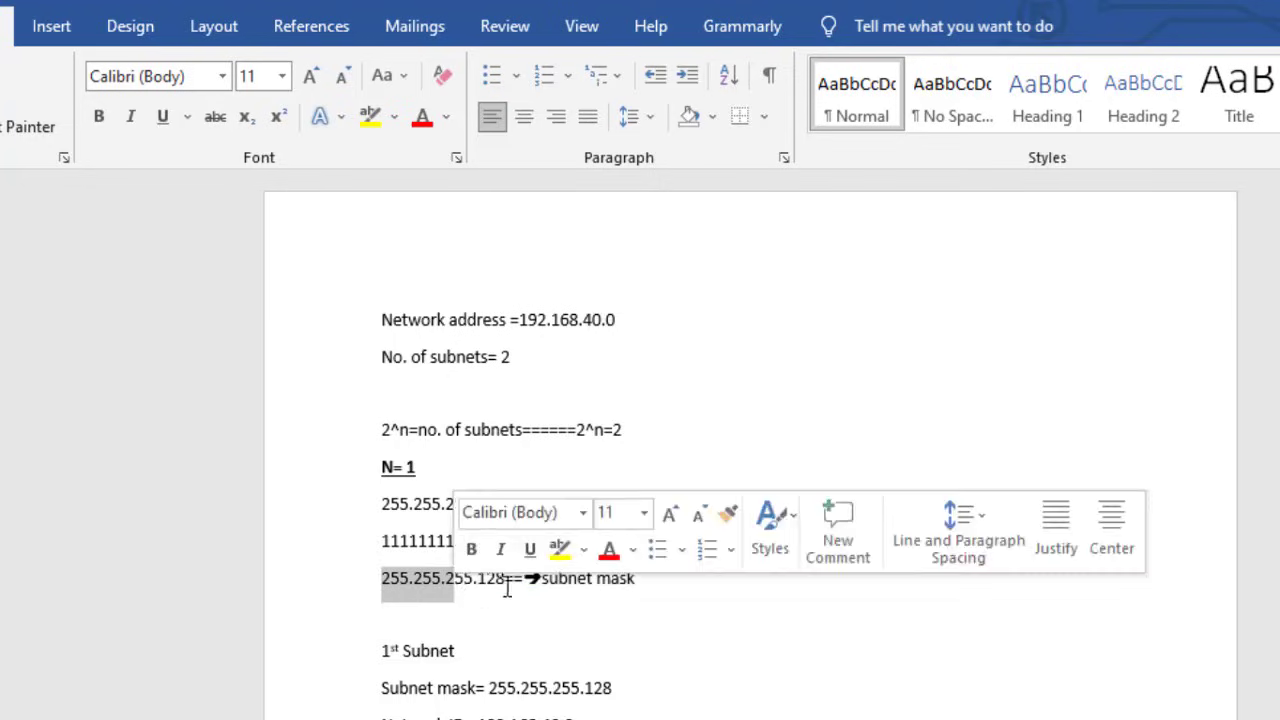
click(537, 596)
click(667, 599)
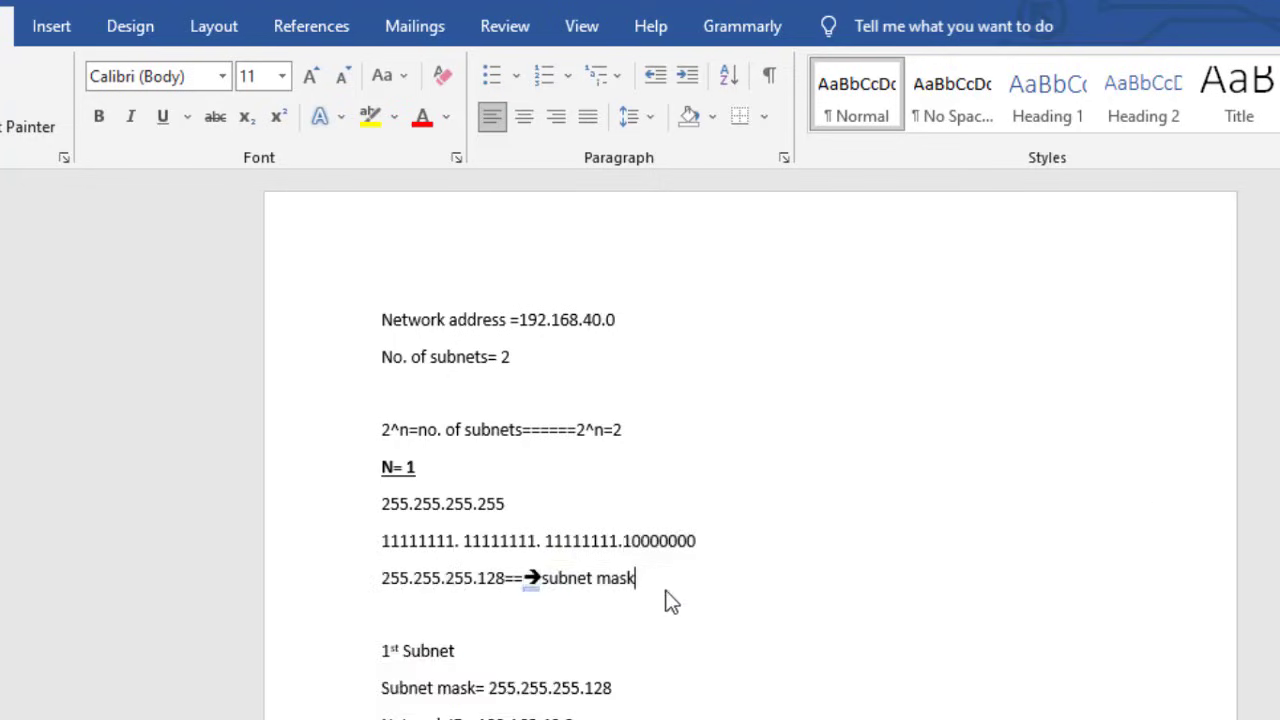
drag(634, 531, 628, 533)
key(alt+Tab)
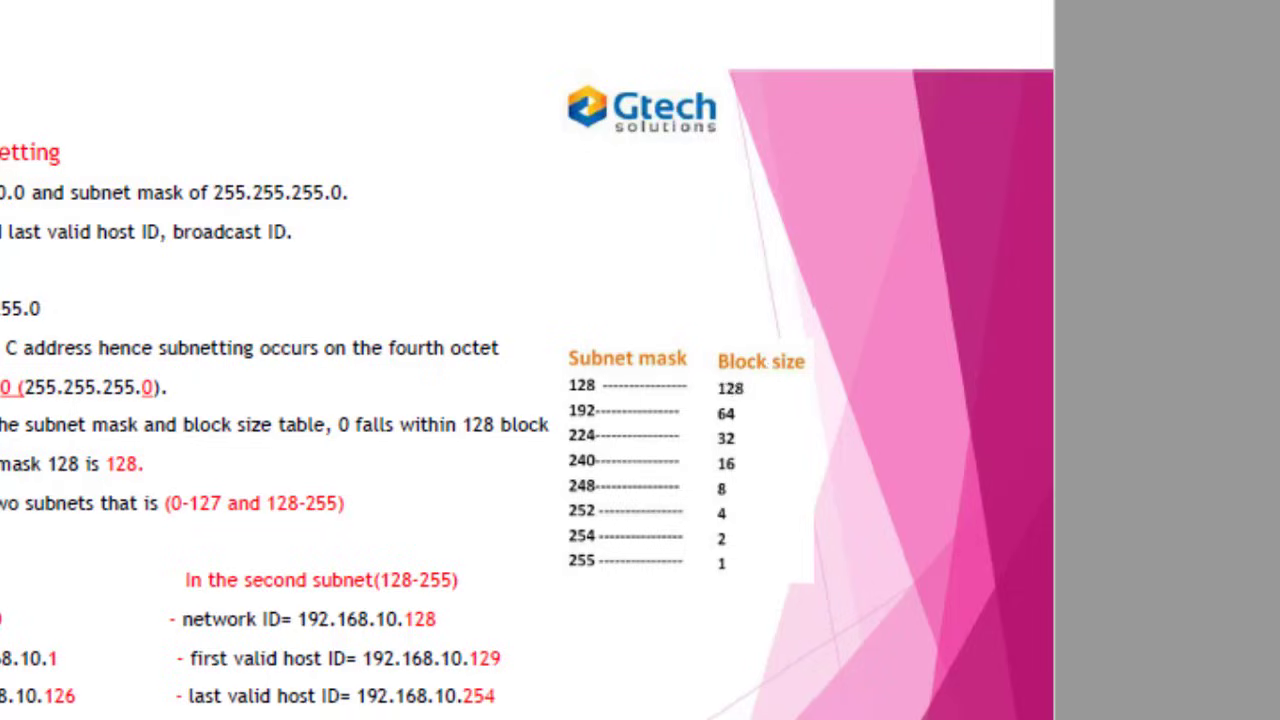
key(alt+Tab)
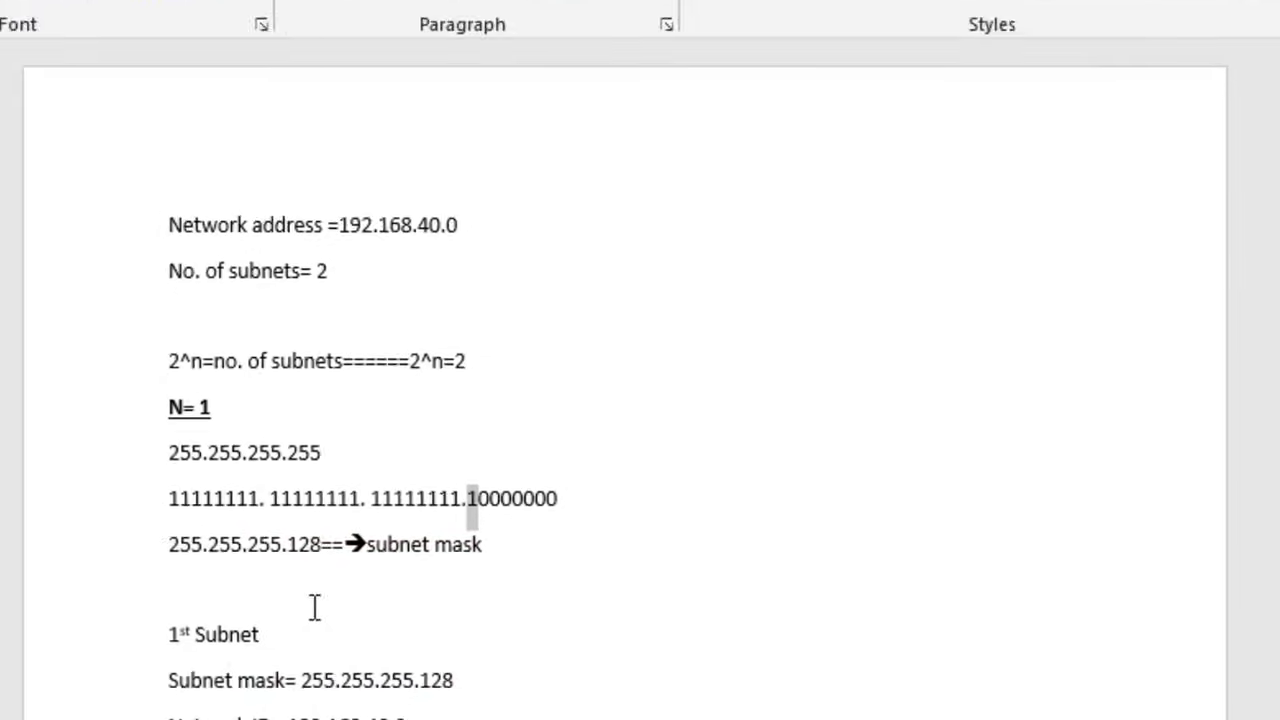
Review the subnet mask, network ID, valid host range and broadcast ID listed for the 1st Subnet in the Word notes
scroll(395, 489, down, 5)
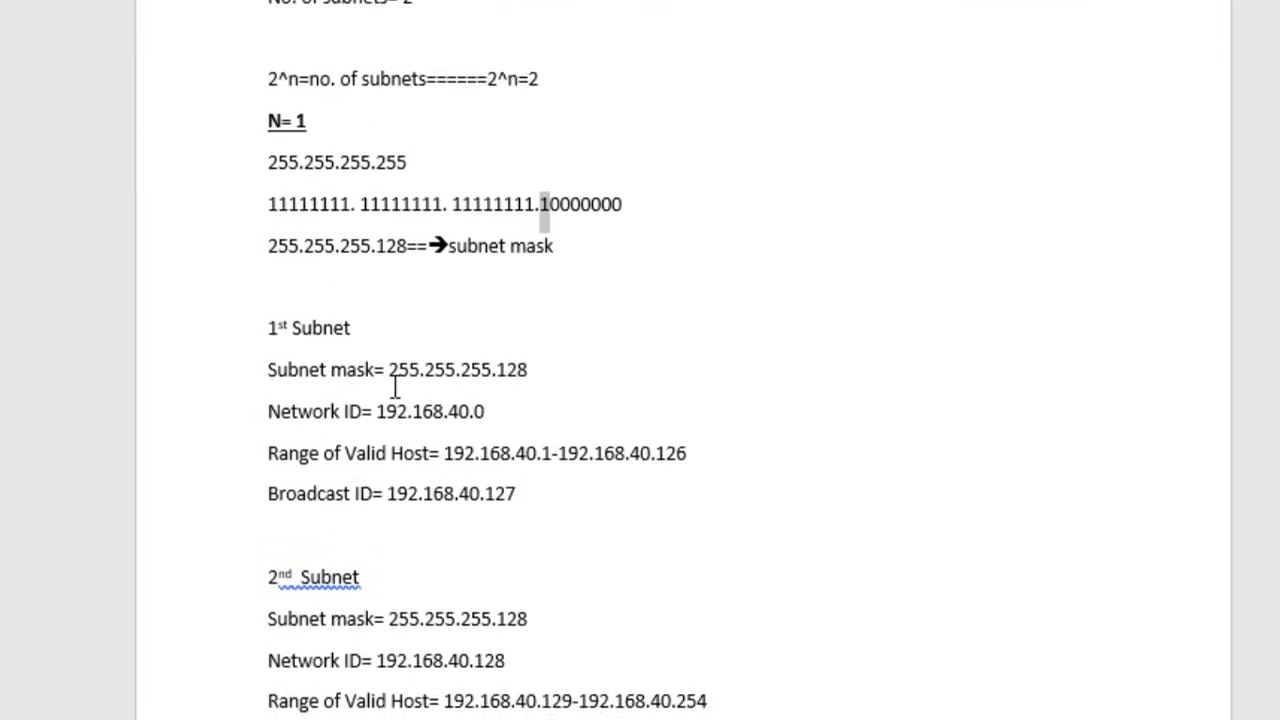
scroll(395, 388, down, 1)
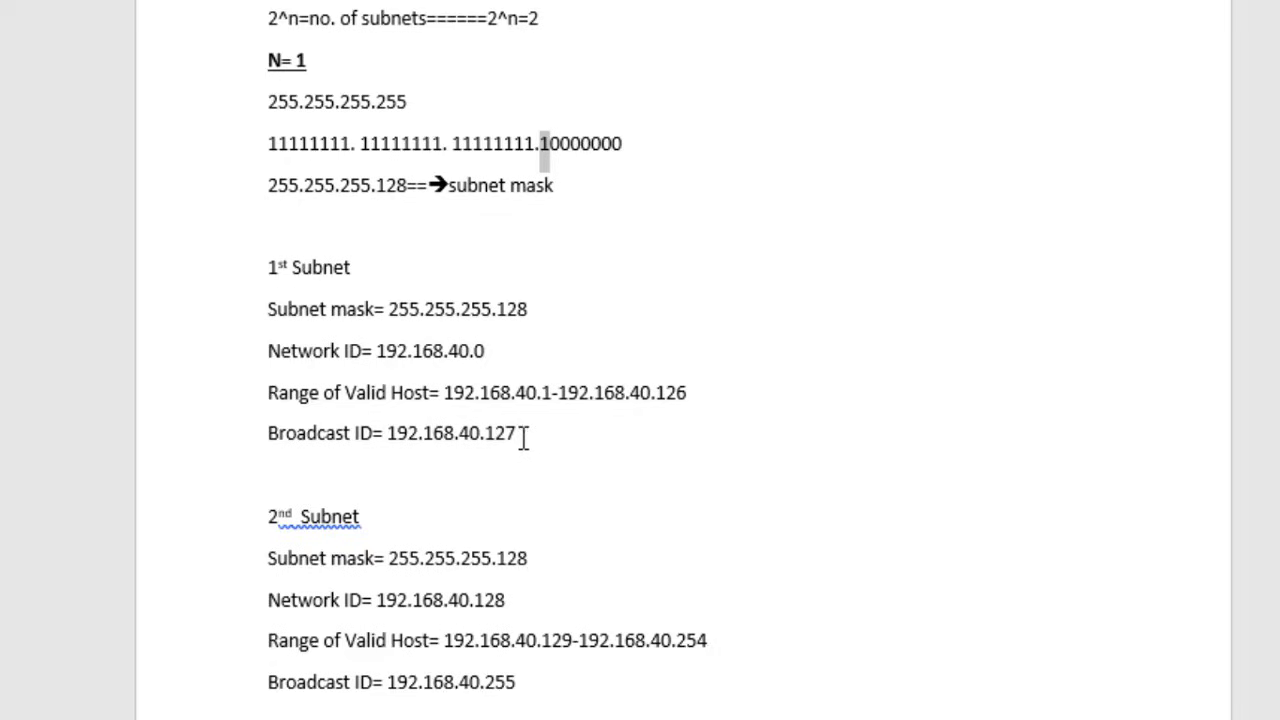
drag(518, 433, 486, 432)
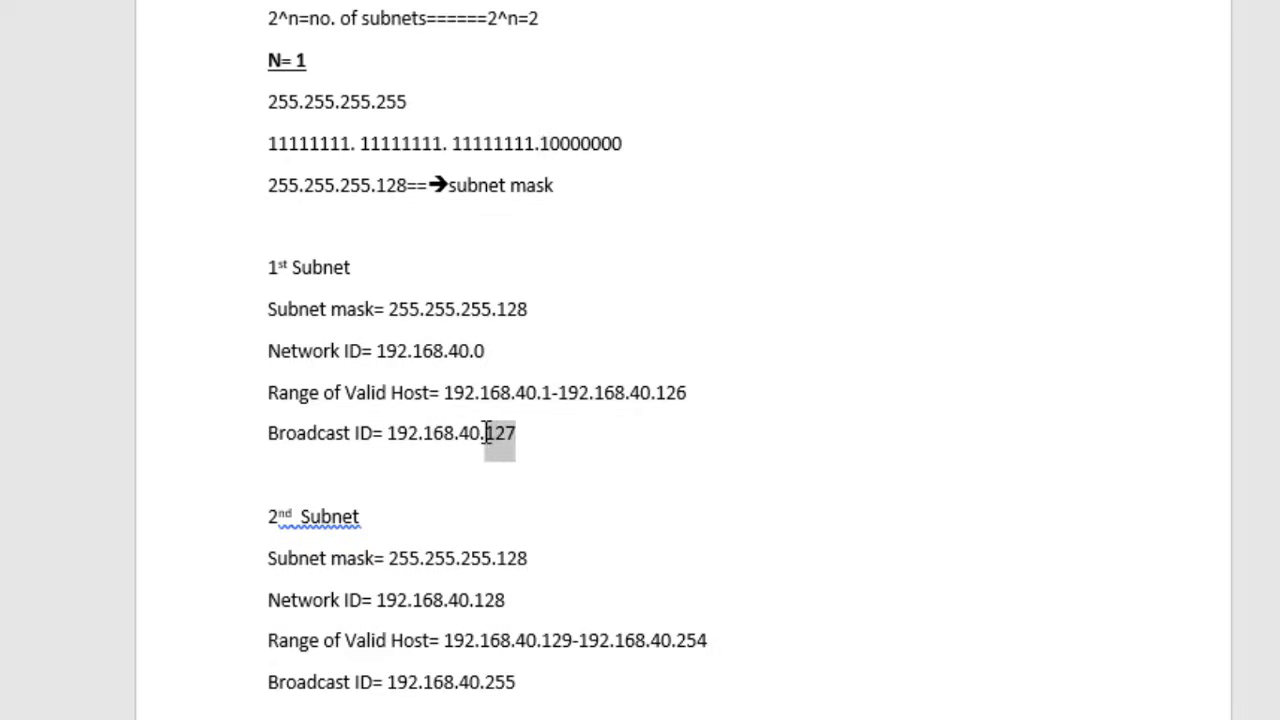
click(398, 350)
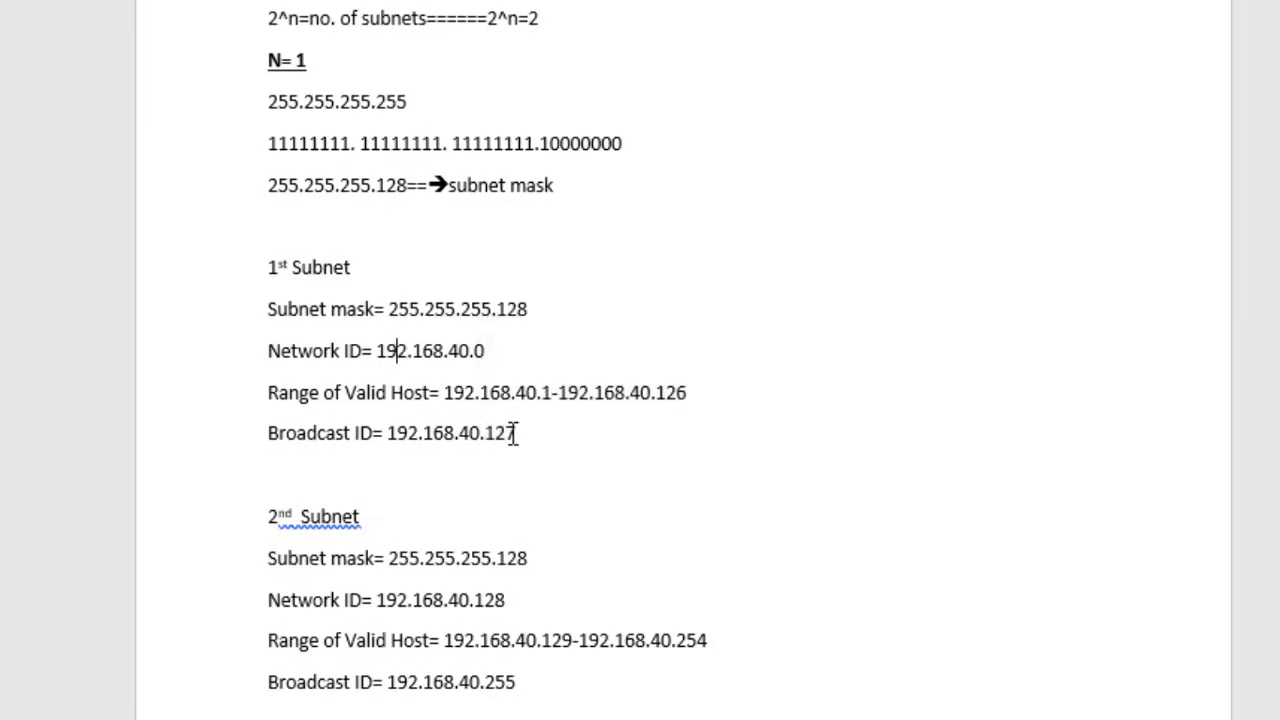